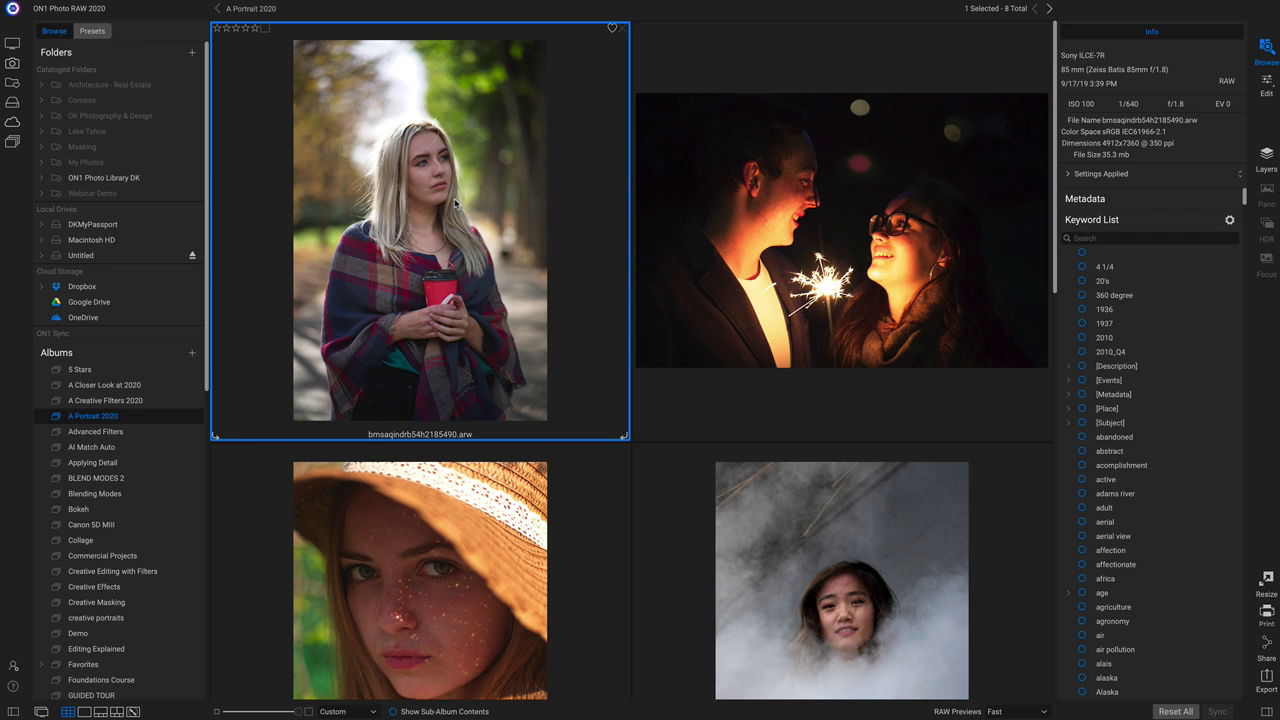
- Open the portrait of the blonde woman for editing and set Midtones to 23 and Shadows to 9, leaving Contrast at 0
{"action": "double_click", "coordinate": [454, 198]}
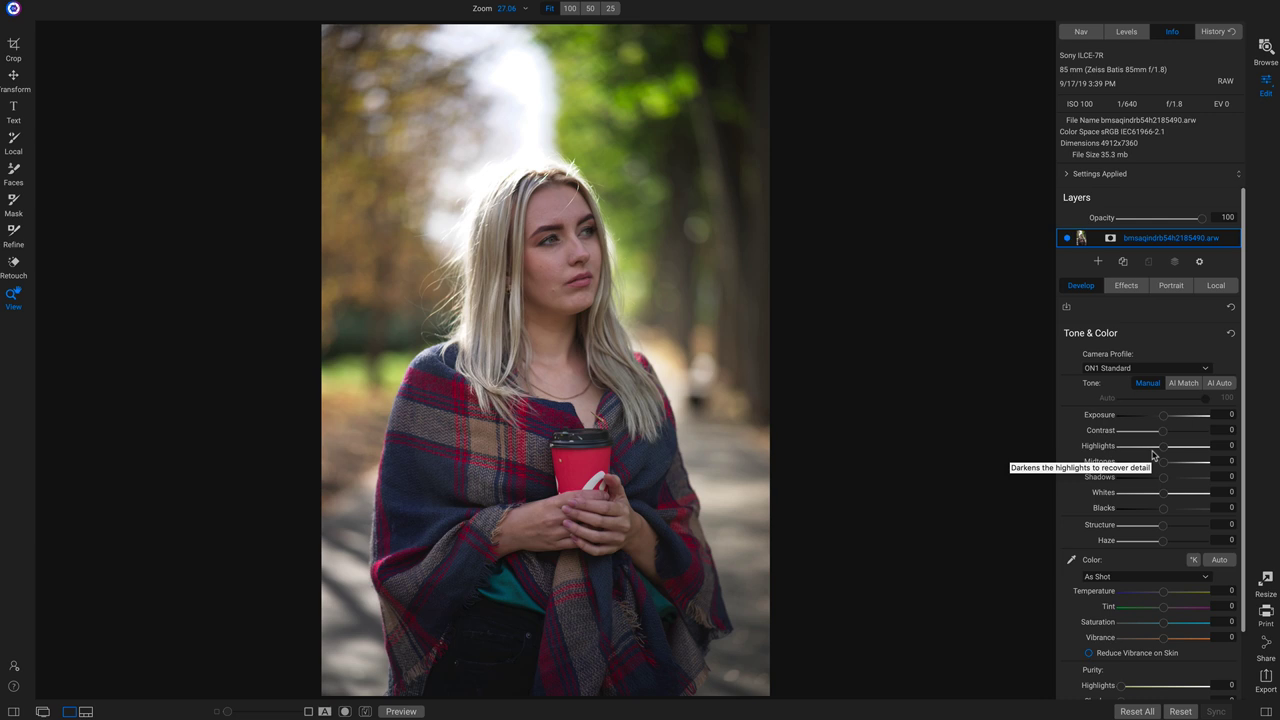
{"action": "left_click_drag", "start_coordinate": [1163, 461], "coordinate": [1173, 466]}
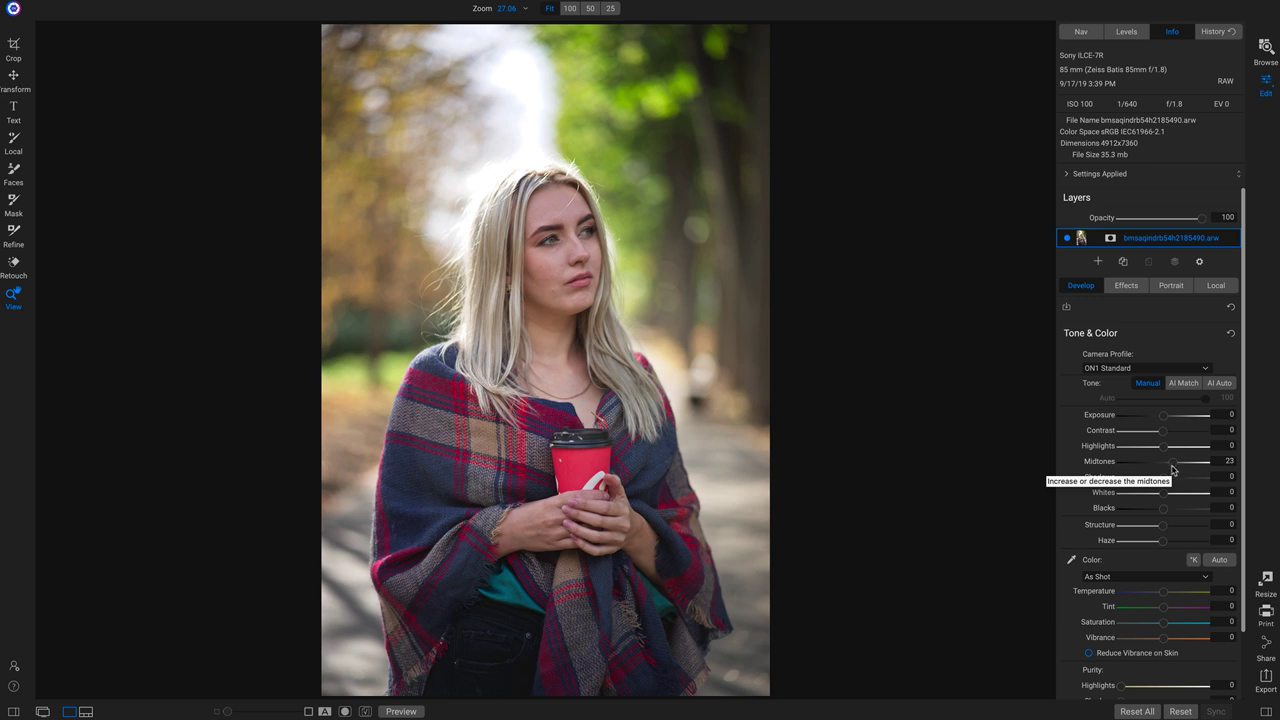
{"action": "left_click", "coordinate": [1164, 481]}
{"action": "left_click_drag", "start_coordinate": [1164, 485], "coordinate": [1166, 485]}
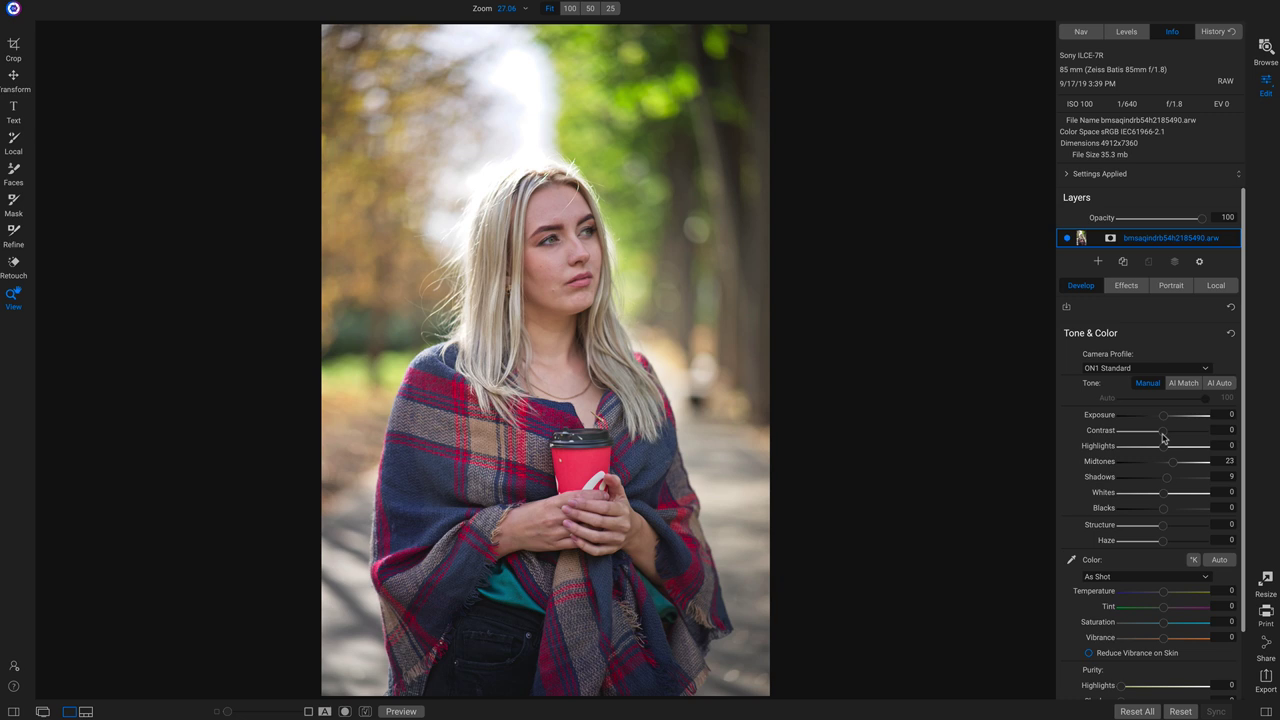
{"action": "mouse_move", "coordinate": [1163, 437]}
{"action": "left_mouse_down"}
{"action": "mouse_move", "coordinate": [1184, 437]}
{"action": "mouse_move", "coordinate": [1166, 437]}
{"action": "left_mouse_up"}
{"action": "double_click", "coordinate": [1104, 434]}
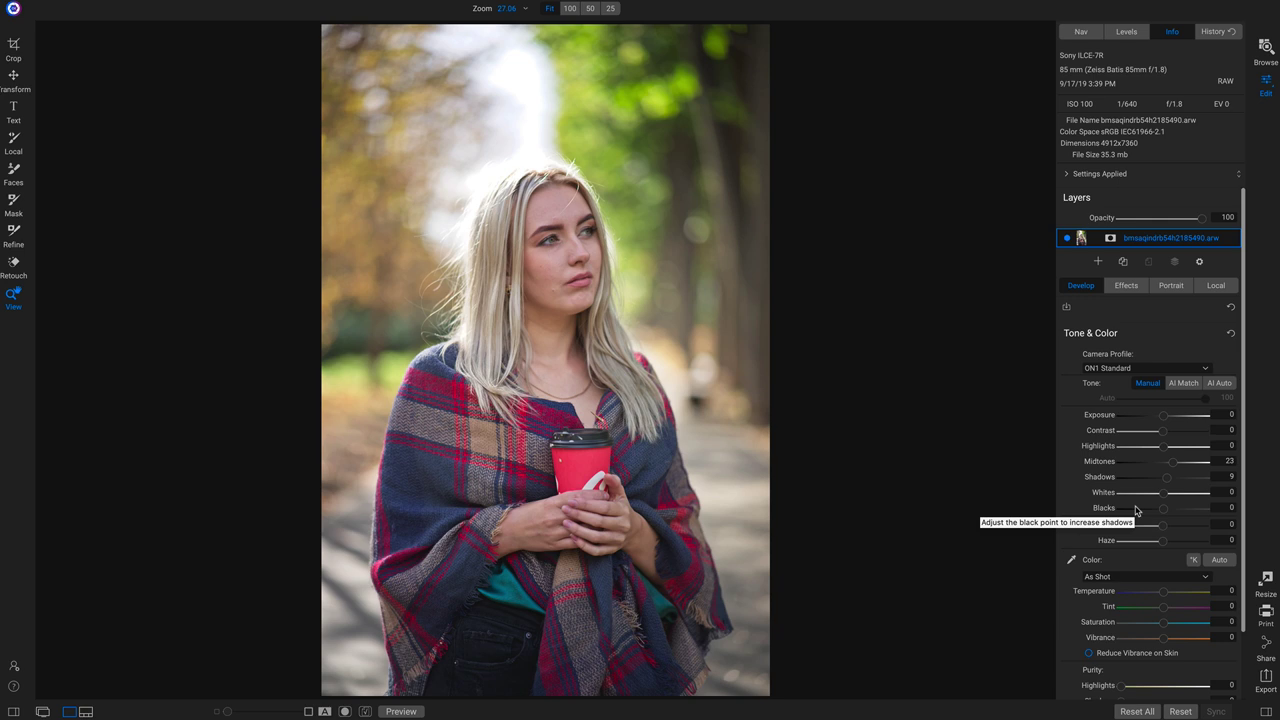
- Set Blacks to -10 while checking the clipping overlay for lost shadow detail
{"action": "key", "text": "j"}
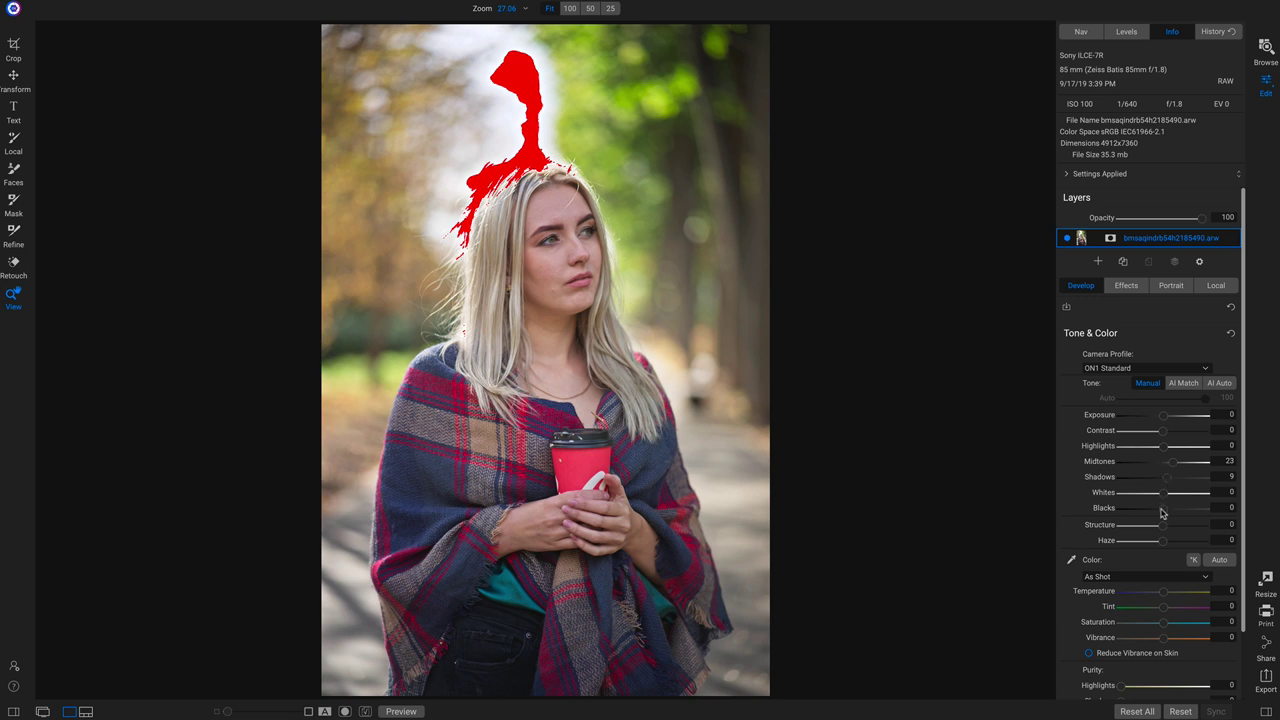
{"action": "left_click_drag", "start_coordinate": [1162, 512], "coordinate": [1155, 515]}
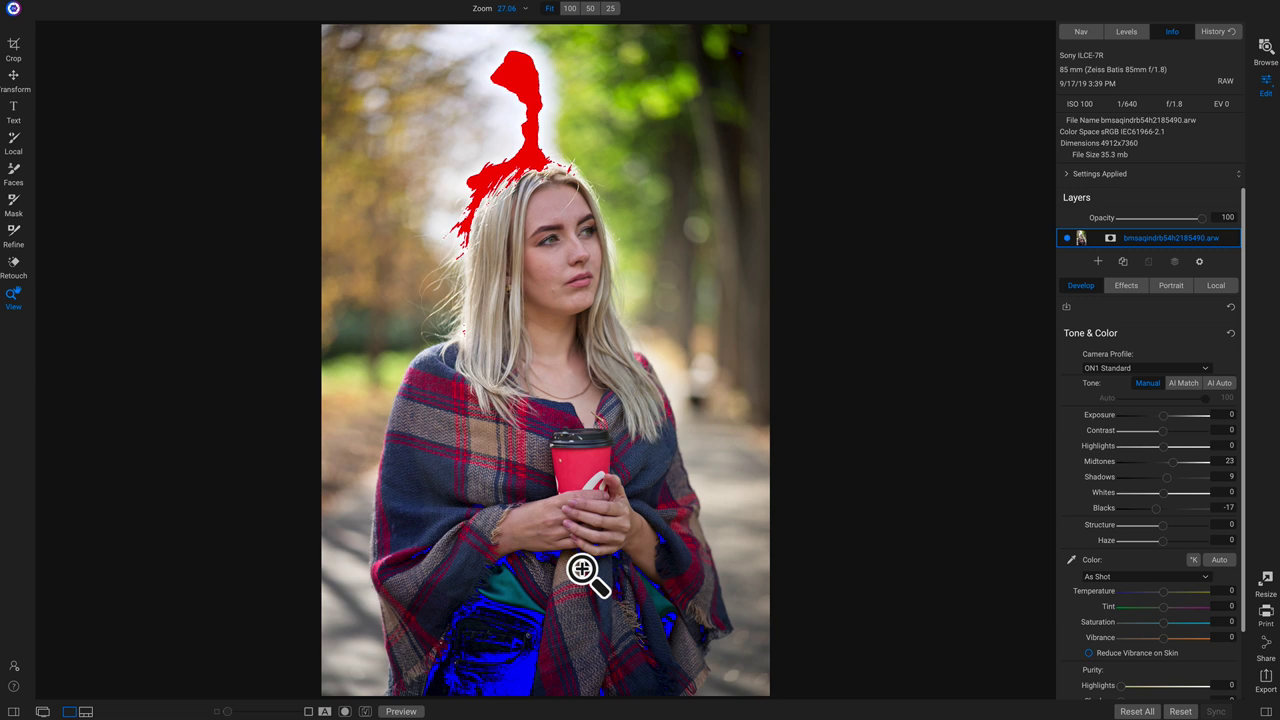
{"action": "left_click_drag", "start_coordinate": [1155, 514], "coordinate": [1159, 514]}
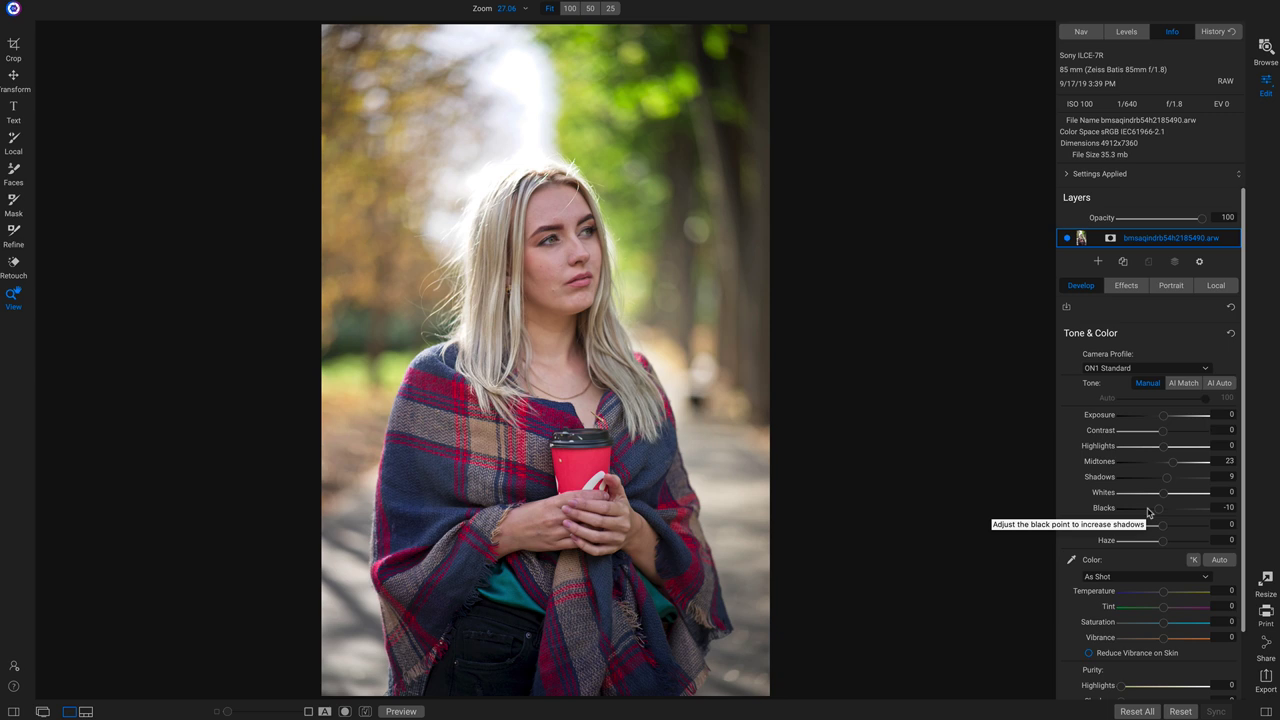
- Compare the edit with the original photo and set Exposure to 0.3
{"action": "key", "text": "backslash"}
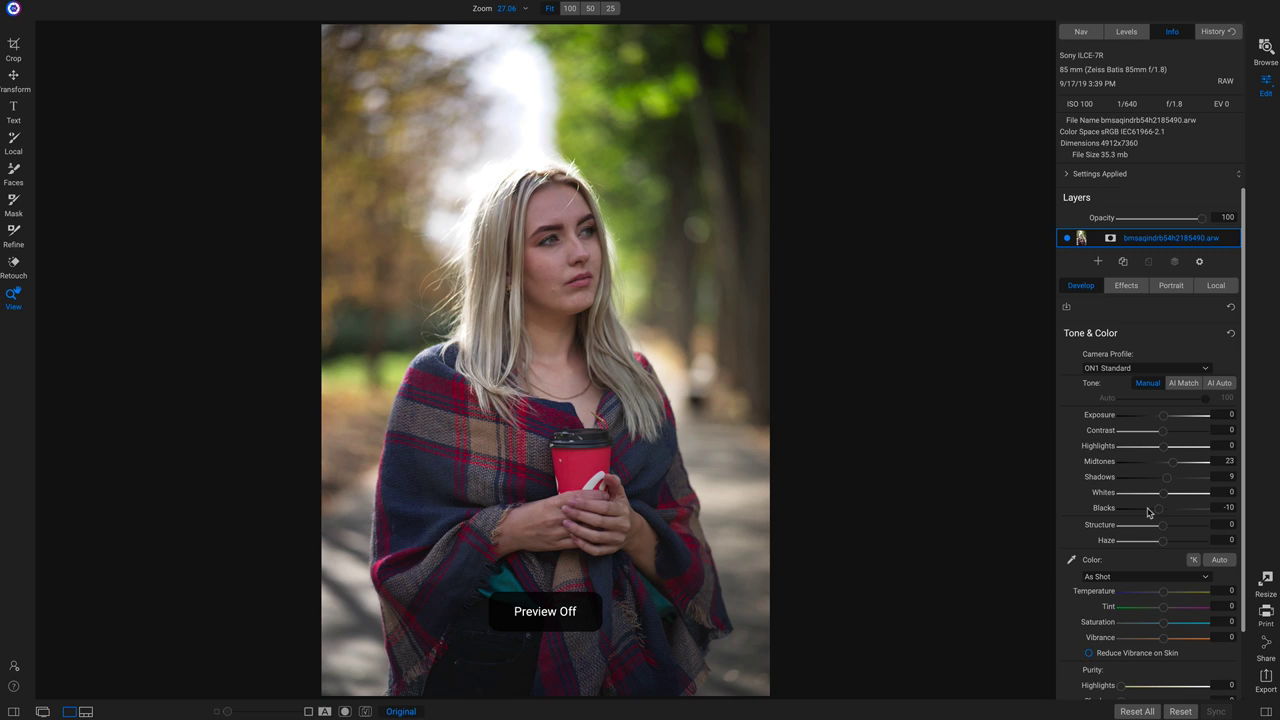
{"action": "key", "text": "backslash"}
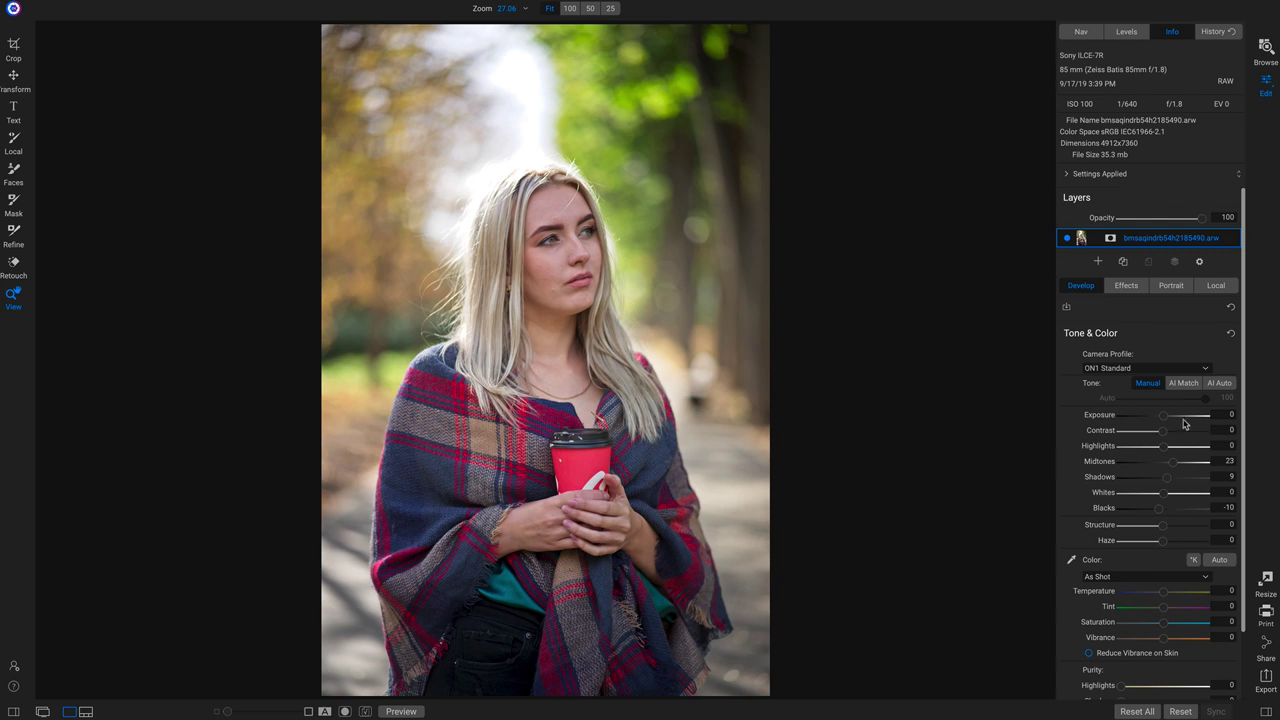
{"action": "left_click_drag", "start_coordinate": [1164, 417], "coordinate": [1166, 418]}
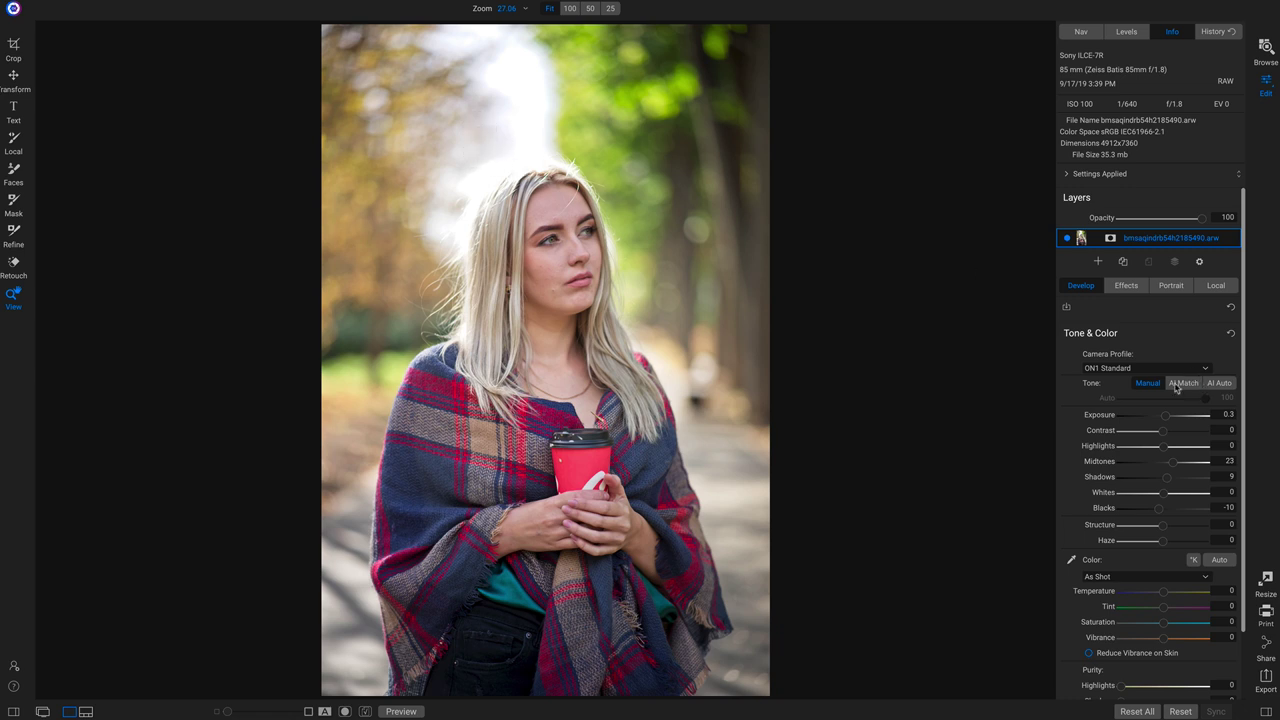
- Sample the white label on the cup for the white balance, compare with the original, and raise Contrast slightly
{"action": "left_click", "coordinate": [1073, 561]}
{"action": "left_click", "coordinate": [593, 482]}
{"action": "left_click", "coordinate": [1195, 561]}
{"action": "left_click", "coordinate": [1071, 561]}
{"action": "left_click", "coordinate": [595, 482]}
{"action": "key", "text": "backslash"}
{"action": "key", "text": "backslash"}
{"action": "left_click_drag", "start_coordinate": [1163, 436], "coordinate": [1165, 436]}
- Add a Channel Mixer effect filter and apply its BW Red Filter style to the photo
{"action": "left_click", "coordinate": [1137, 288]}
{"action": "left_click", "coordinate": [1155, 322]}
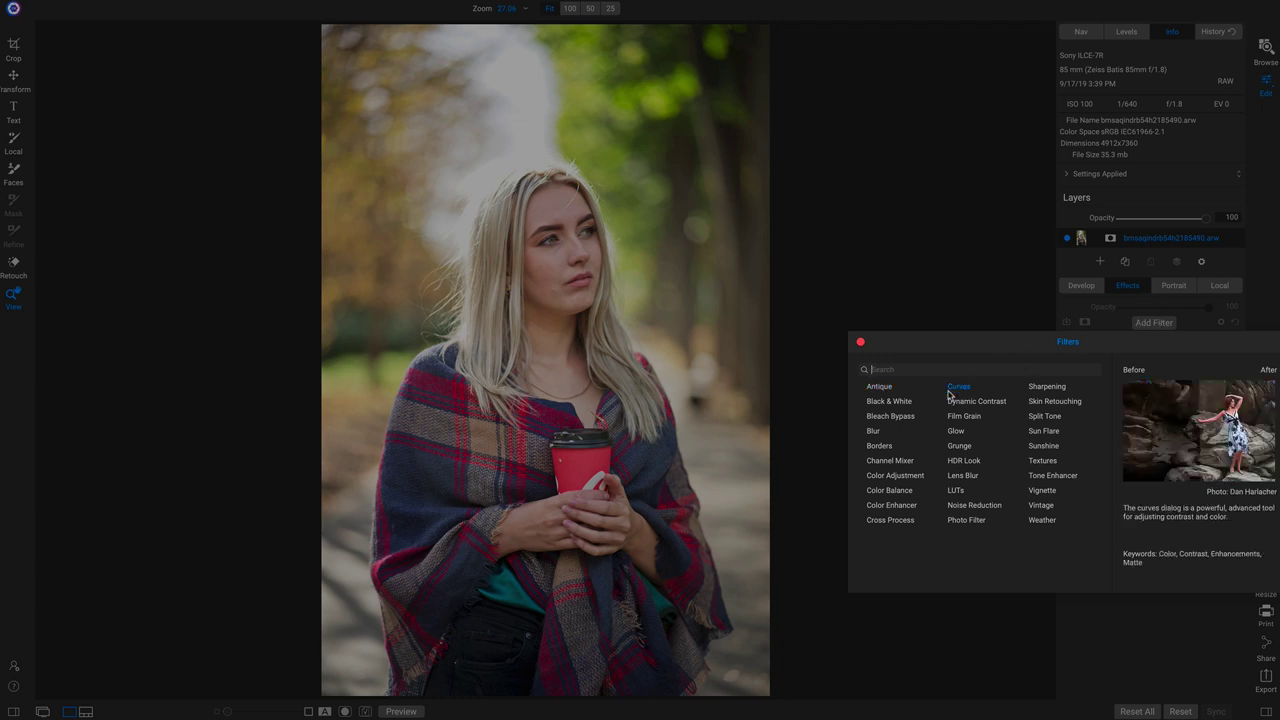
{"action": "left_click", "coordinate": [890, 460]}
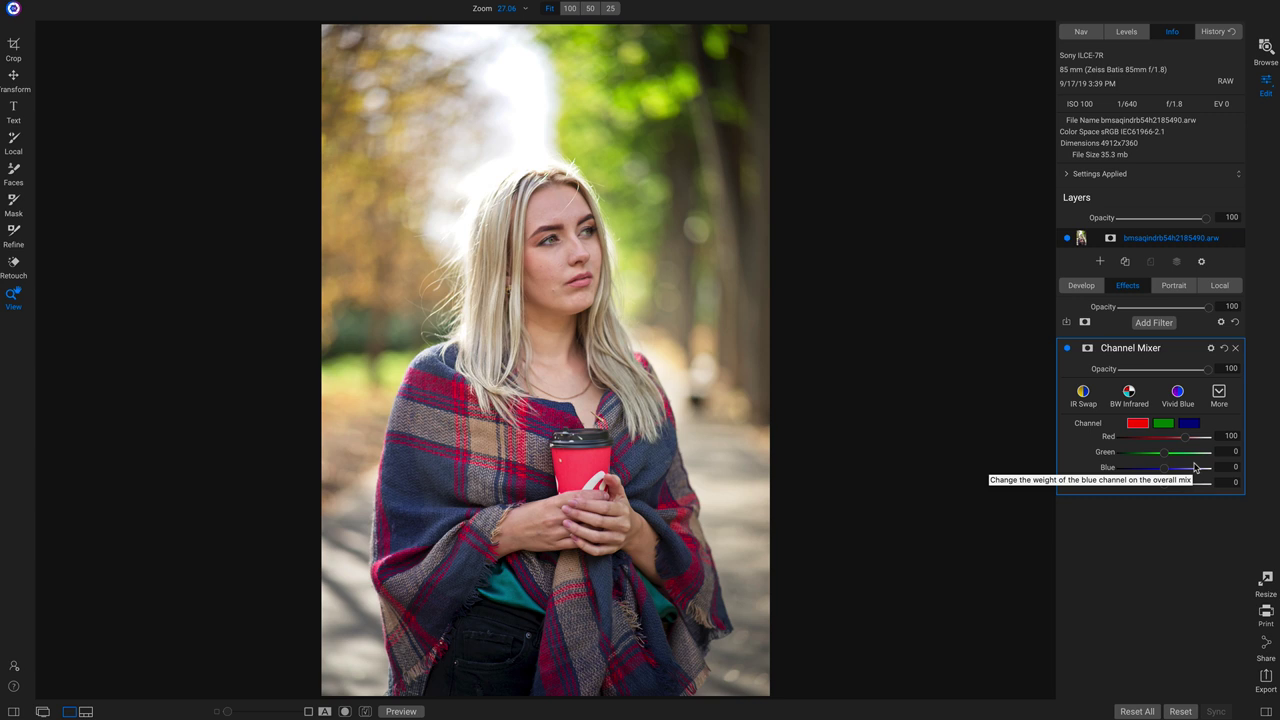
{"action": "left_click", "coordinate": [1219, 393]}
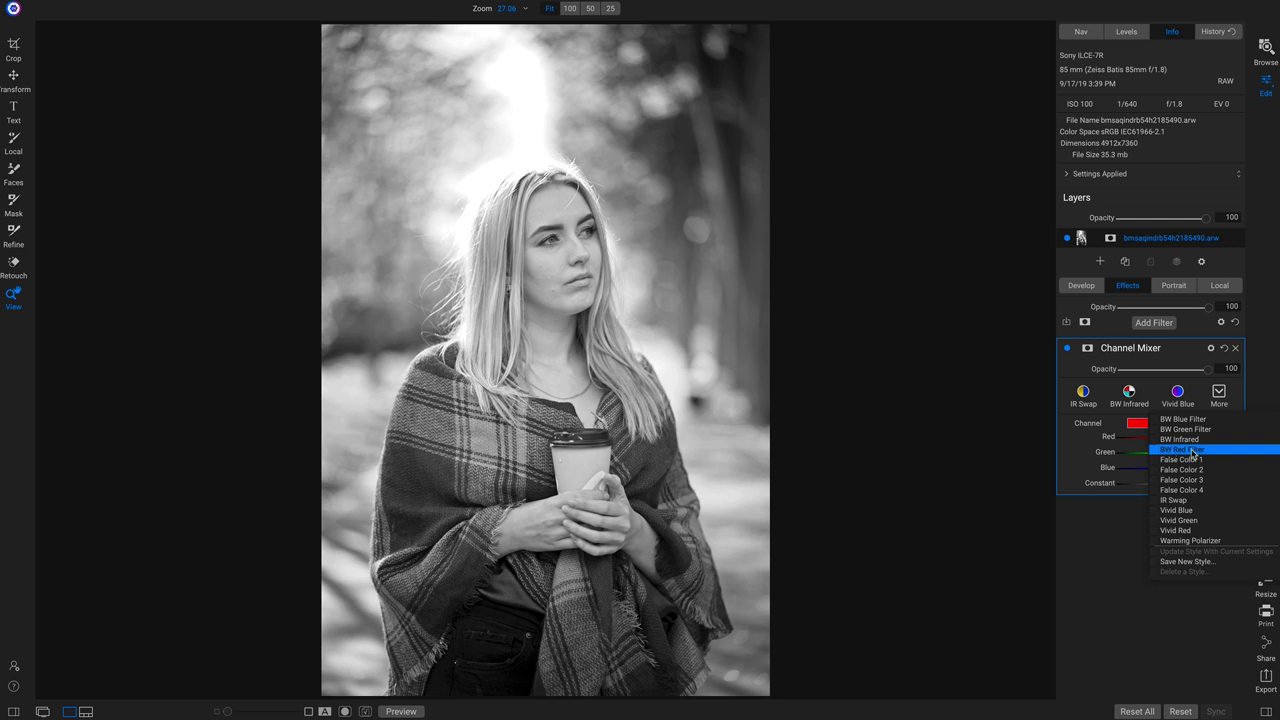
{"action": "left_click", "coordinate": [1193, 452]}
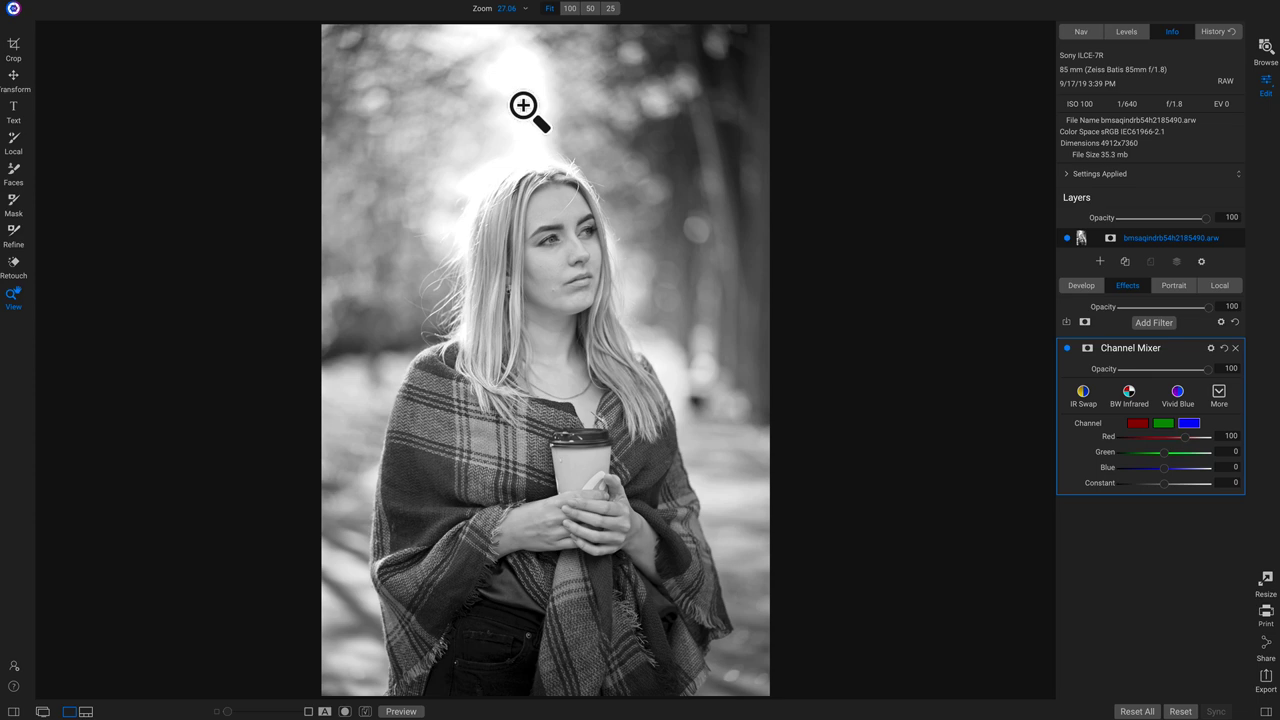
- Add a Curves filter and place it below the Channel Mixer in the effects stack
{"action": "left_click", "coordinate": [1153, 323]}
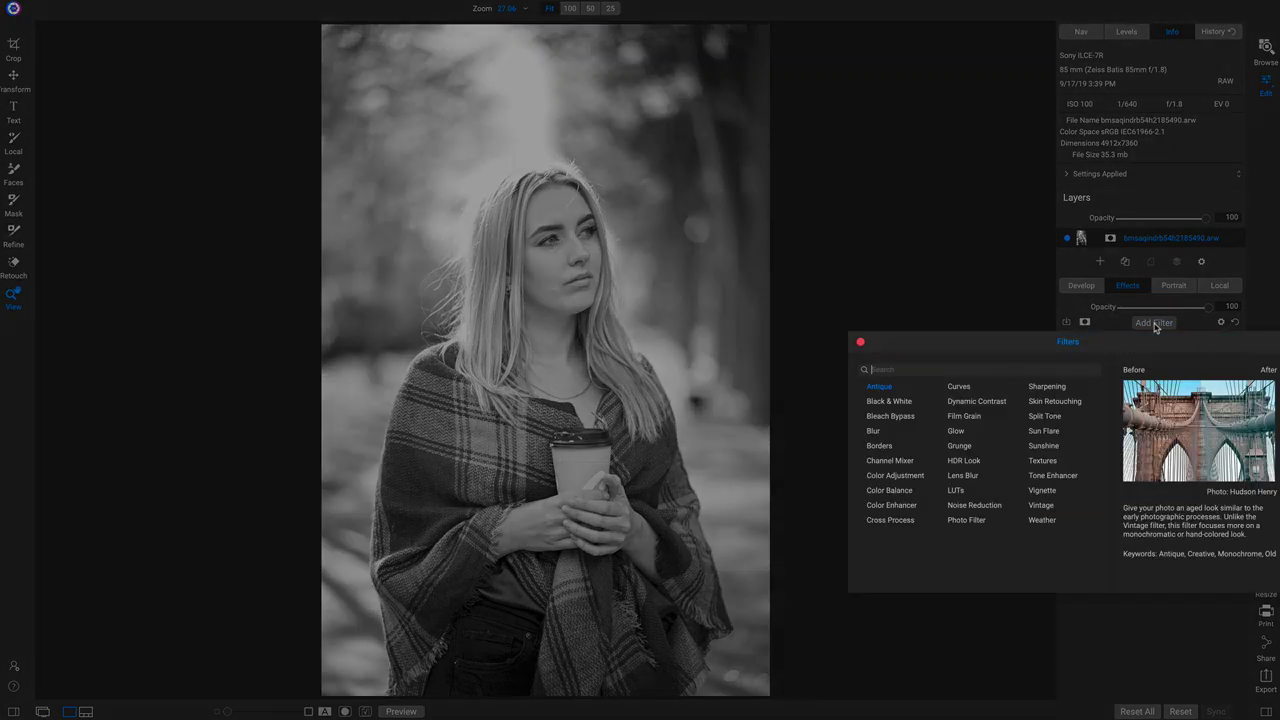
{"action": "left_click", "coordinate": [960, 386]}
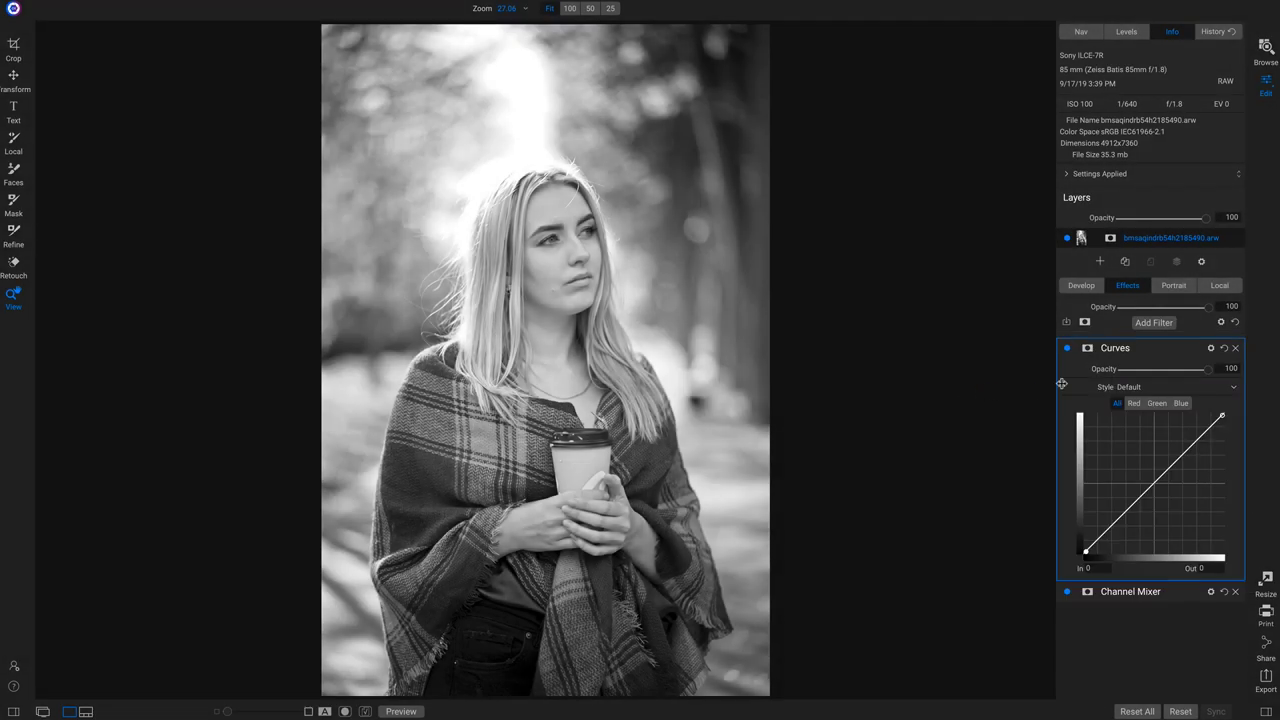
{"action": "left_click_drag", "start_coordinate": [1160, 349], "coordinate": [1123, 601]}
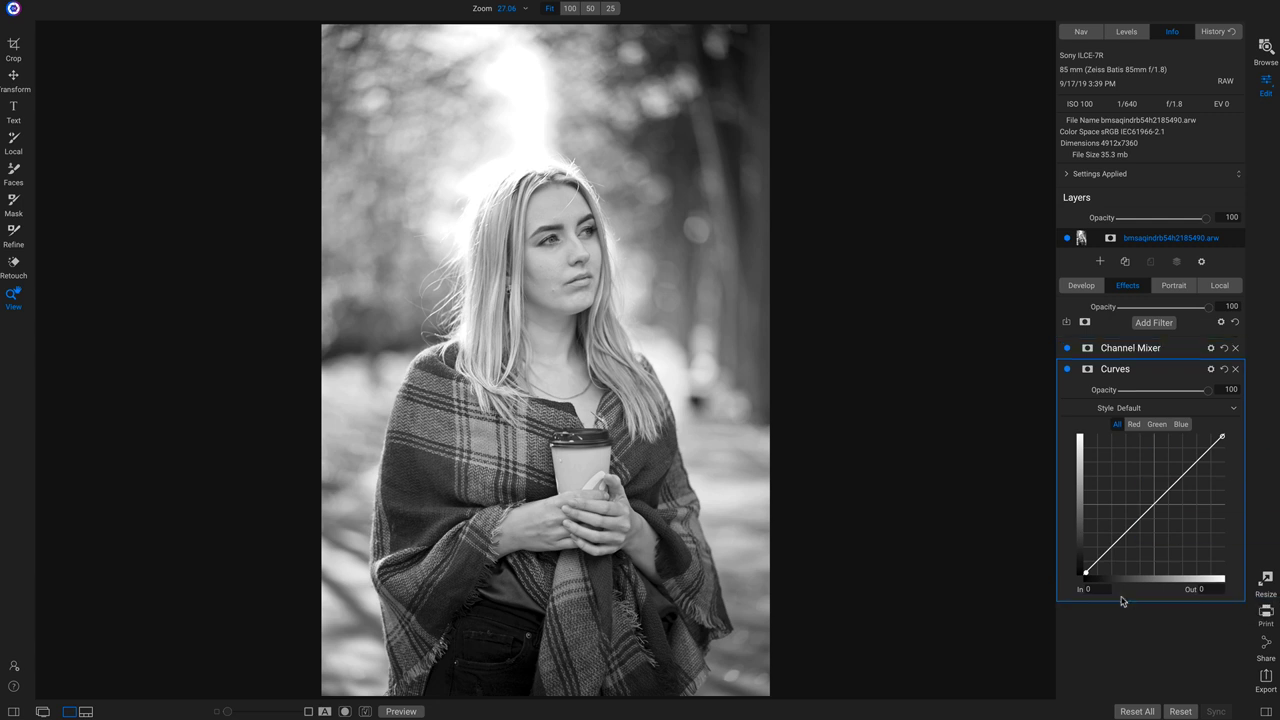
- Try lowering the Red channel curve to In 79, Out 61, and reset the Curves filter
{"action": "left_click", "coordinate": [1136, 428]}
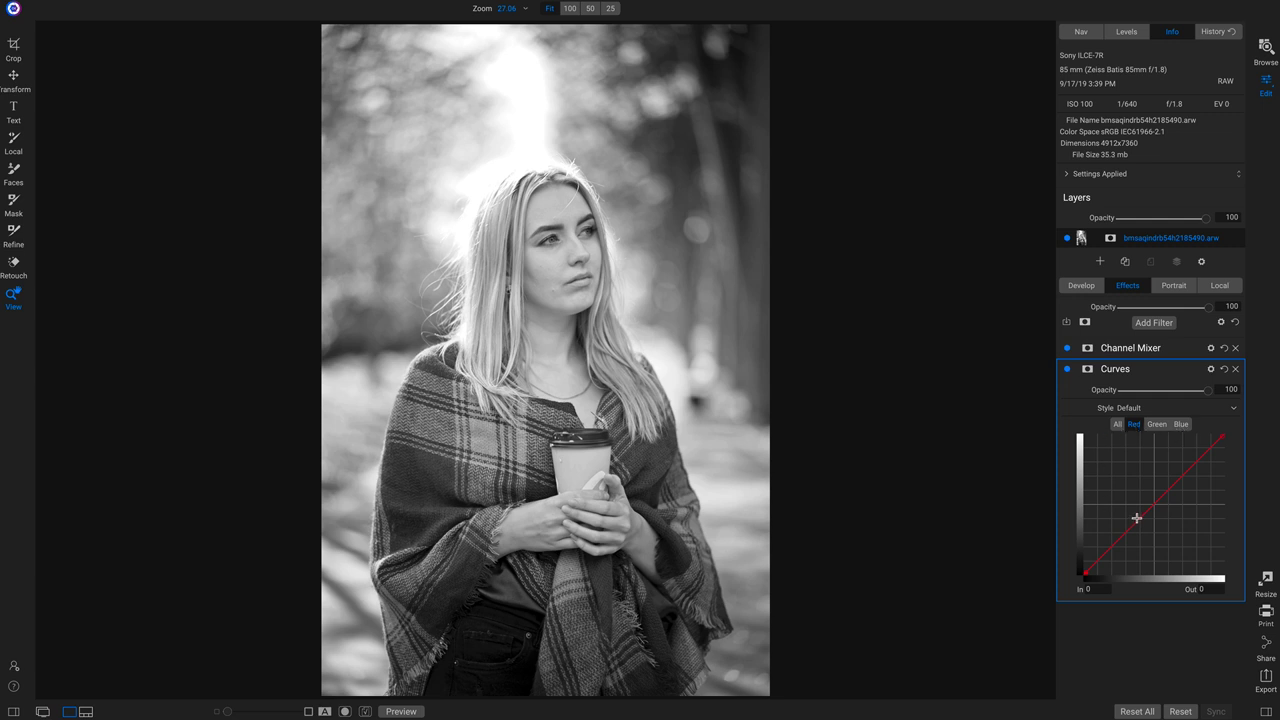
{"action": "mouse_move", "coordinate": [1107, 556]}
{"action": "left_mouse_down"}
{"action": "mouse_move", "coordinate": [1102, 528]}
{"action": "mouse_move", "coordinate": [1128, 545]}
{"action": "left_mouse_up"}
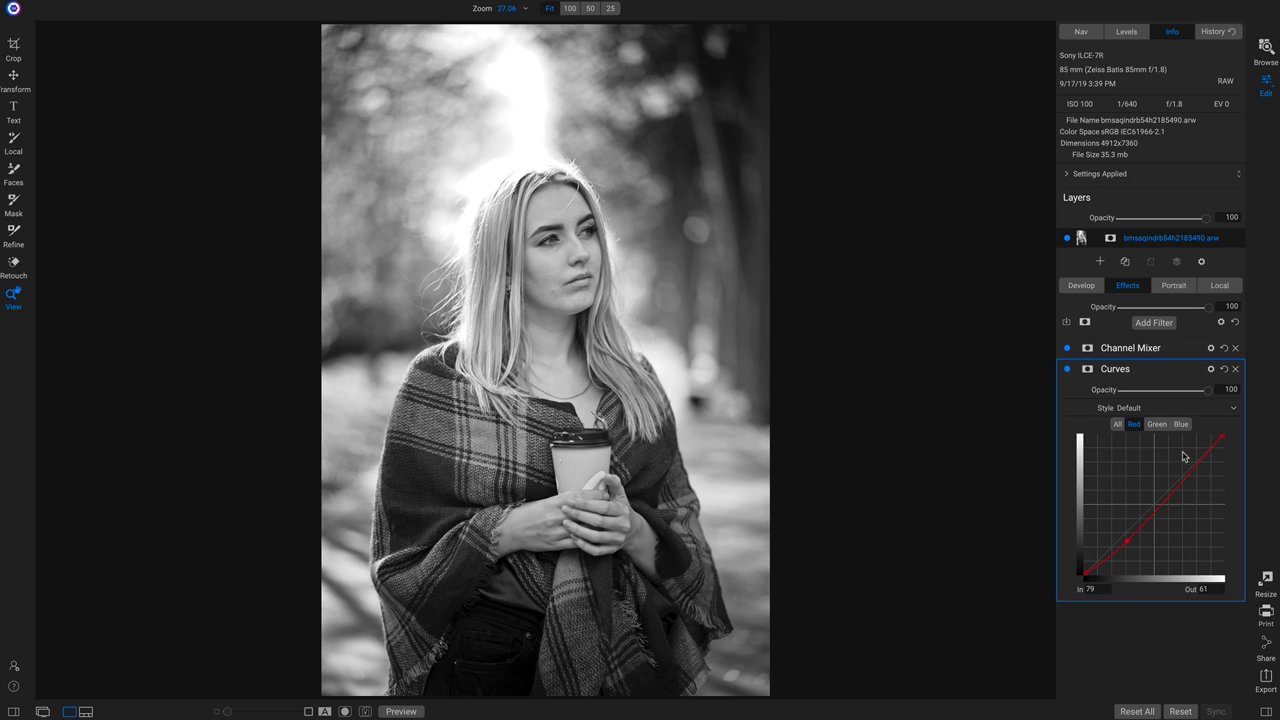
{"action": "left_click", "coordinate": [1225, 369]}
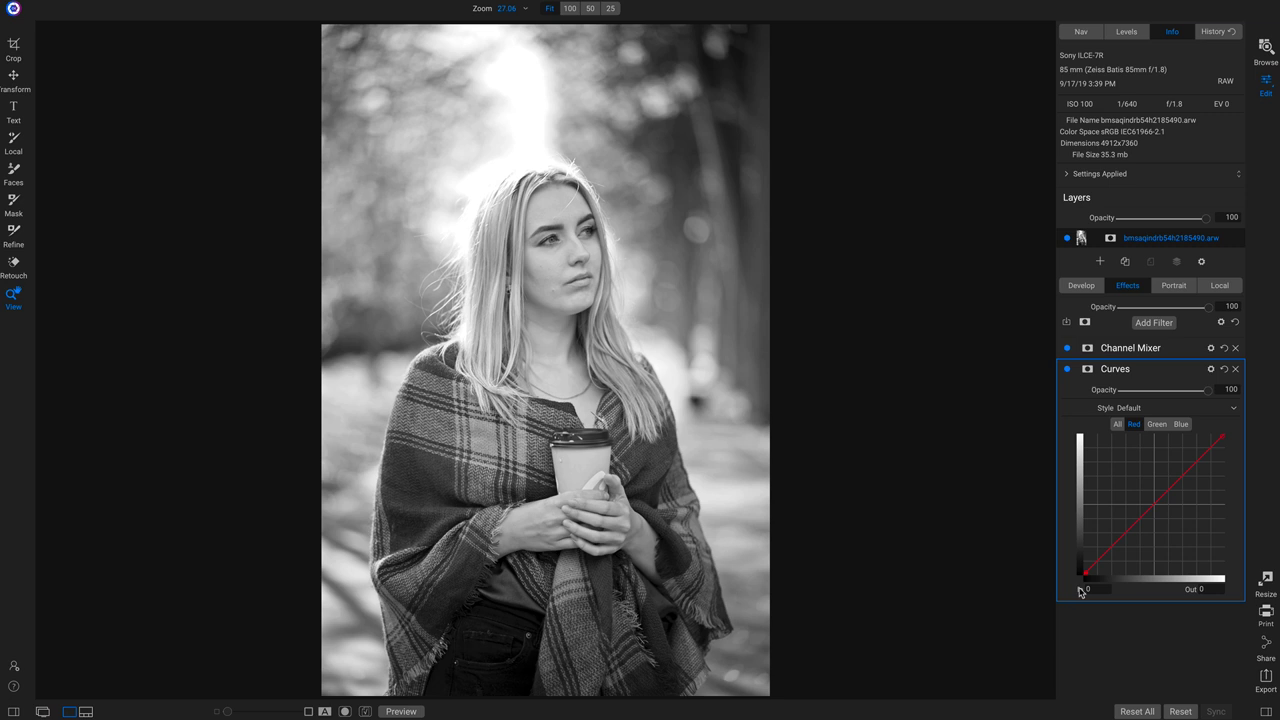
- Shape the Red channel curve with its black point at In 34, Out 22 and an upper point at In 158, Out 150, comparing the Curves filter on and off
{"action": "left_click_drag", "start_coordinate": [1085, 574], "coordinate": [1102, 565]}
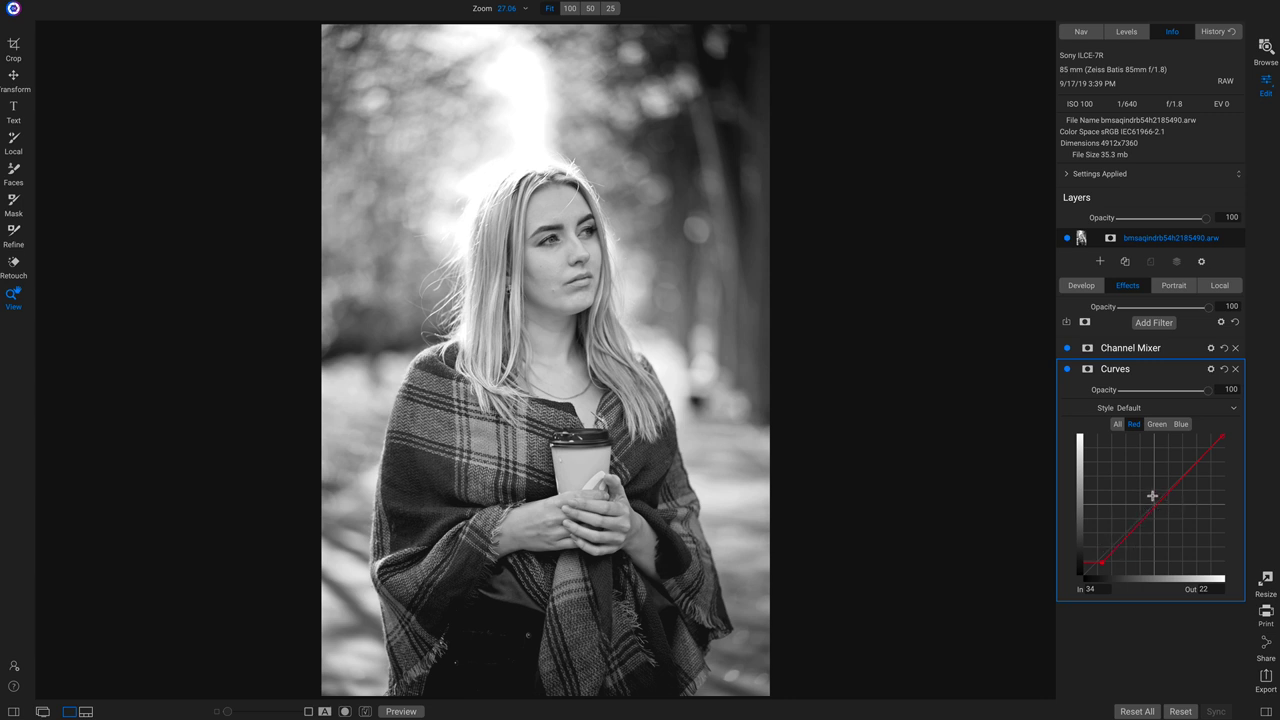
{"action": "left_click_drag", "start_coordinate": [1128, 541], "coordinate": [1127, 537]}
{"action": "left_click", "coordinate": [1067, 370]}
{"action": "left_click", "coordinate": [1067, 370]}
{"action": "left_click", "coordinate": [1067, 370]}
{"action": "left_click", "coordinate": [1067, 370]}
{"action": "left_click", "coordinate": [1167, 500]}
{"action": "left_click_drag", "start_coordinate": [1167, 500], "coordinate": [1170, 493]}
- Preview the Channel Mixer's black-and-white styles and choose BW Red Filter
{"action": "left_click", "coordinate": [1193, 349]}
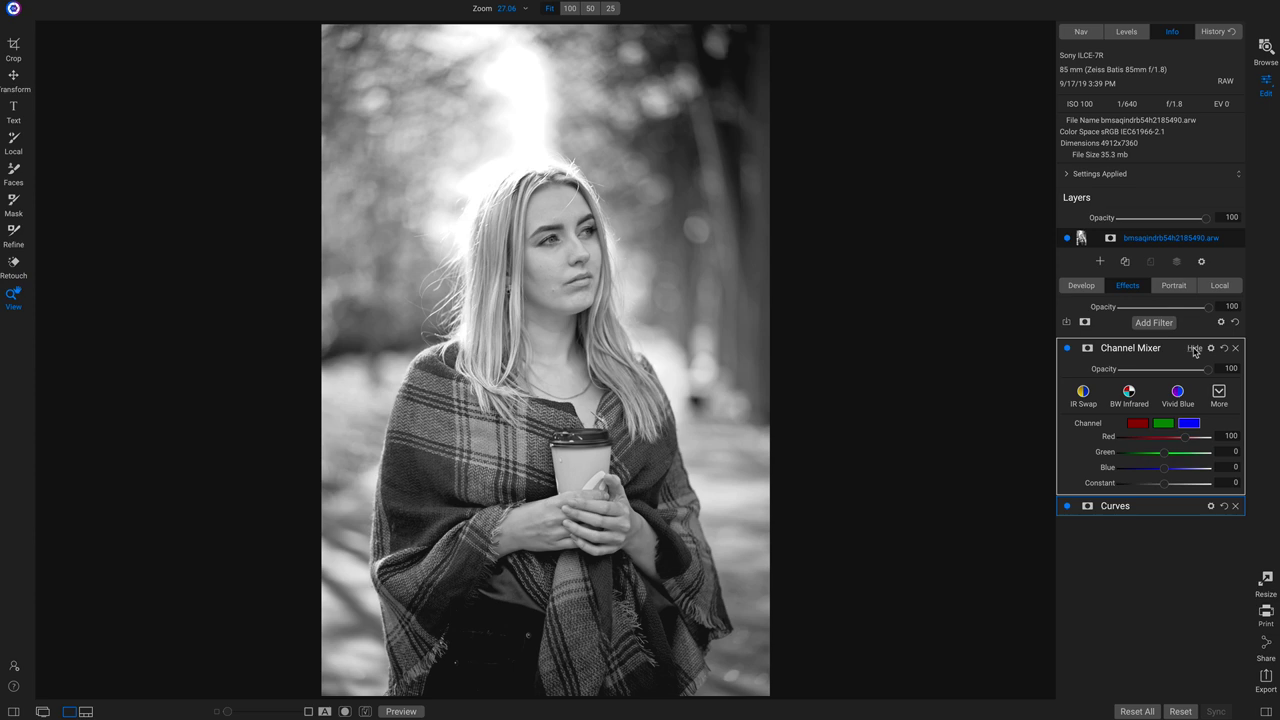
{"action": "left_click", "coordinate": [1219, 398]}
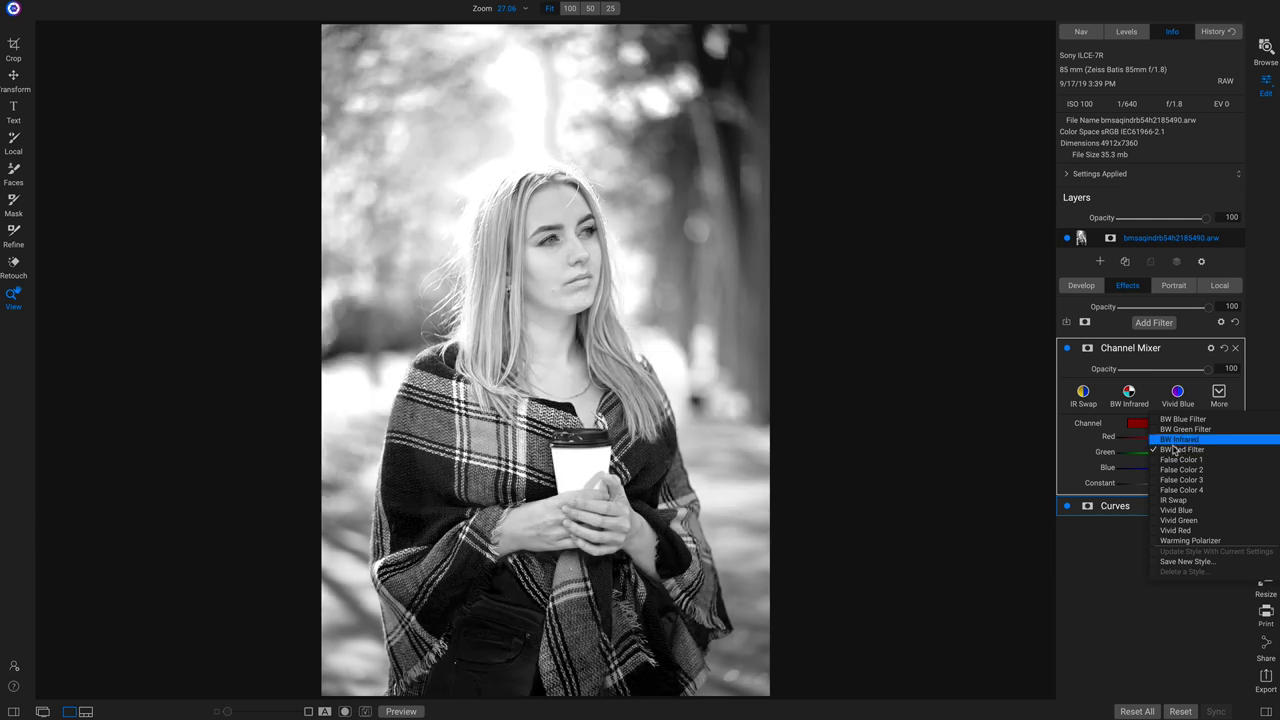
{"action": "left_click", "coordinate": [1184, 455]}
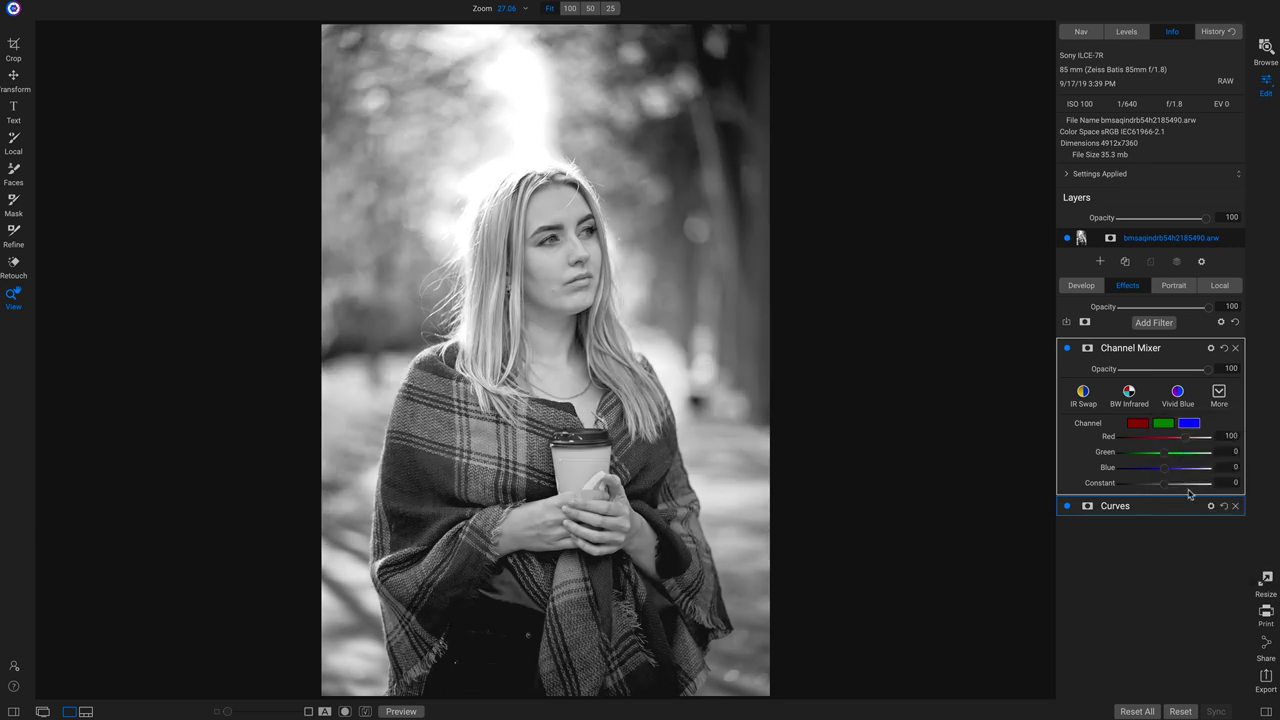
- Raise the midpoint of the Blue channel curve in the Curves filter to In 135, Out 166
{"action": "left_click", "coordinate": [1193, 506]}
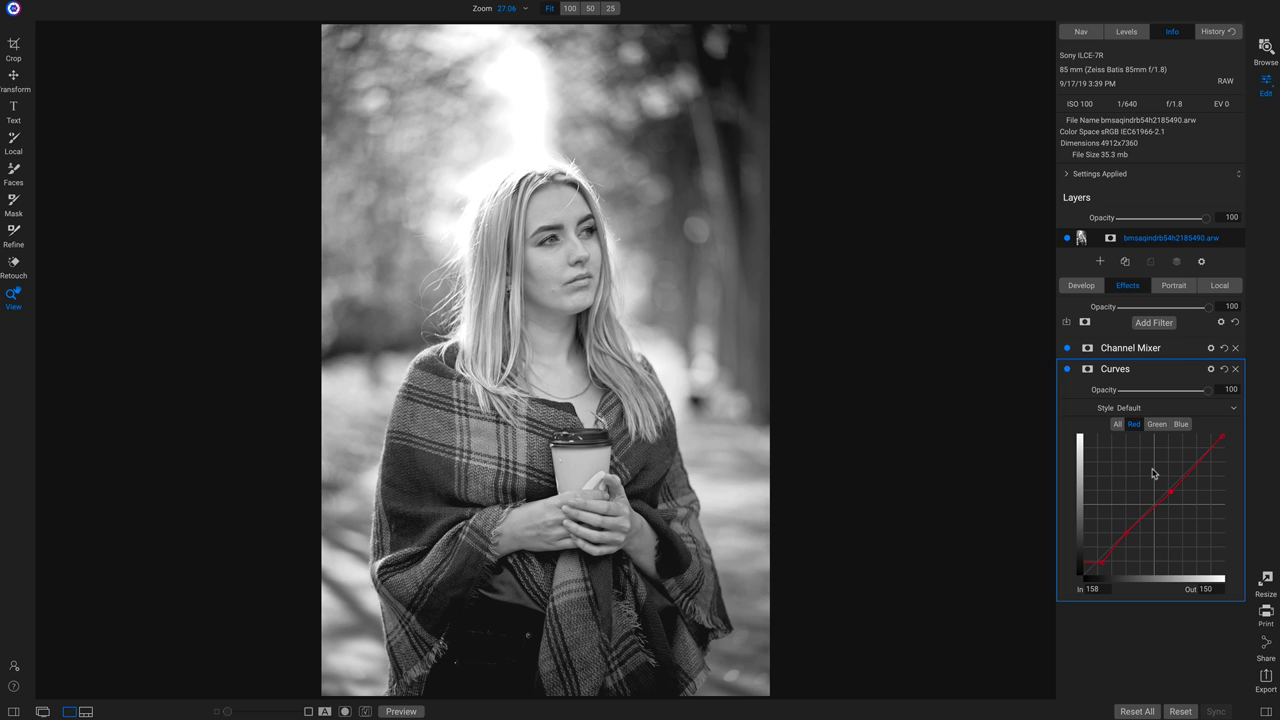
{"action": "left_click", "coordinate": [1181, 424]}
{"action": "mouse_move", "coordinate": [1158, 508]}
{"action": "left_mouse_down"}
{"action": "mouse_move", "coordinate": [1150, 526]}
{"action": "mouse_move", "coordinate": [1173, 578]}
{"action": "mouse_move", "coordinate": [1211, 583]}
{"action": "mouse_move", "coordinate": [1157, 485]}
{"action": "left_mouse_up"}
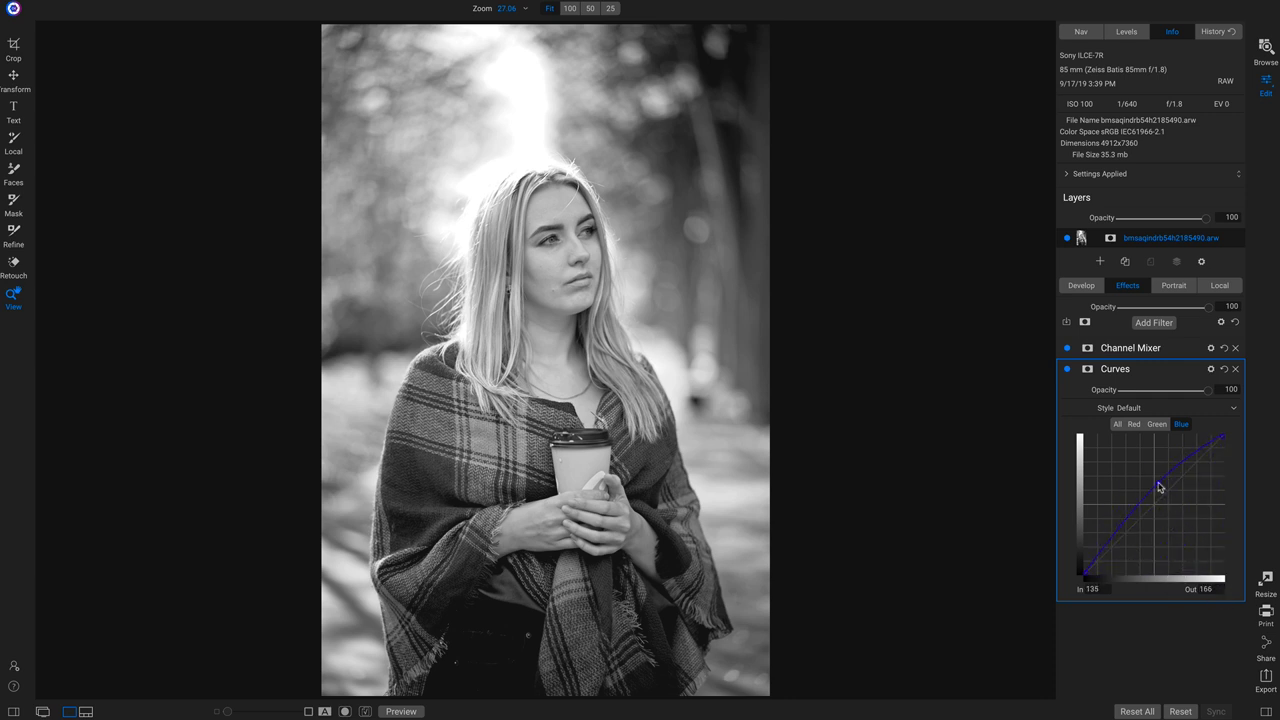
- Remove the Curves filter, preview the Channel Mixer's black-and-white styles, and remove the Channel Mixer filter
{"action": "left_click", "coordinate": [1235, 369]}
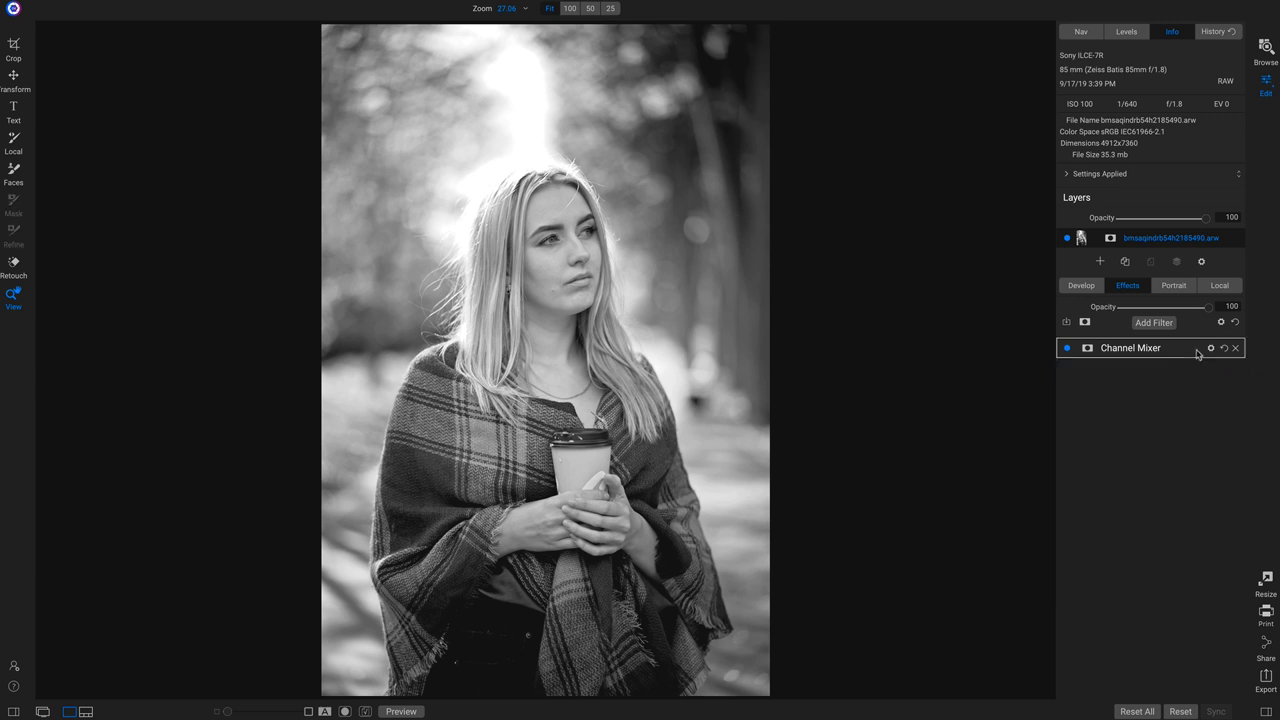
{"action": "left_click", "coordinate": [1197, 351]}
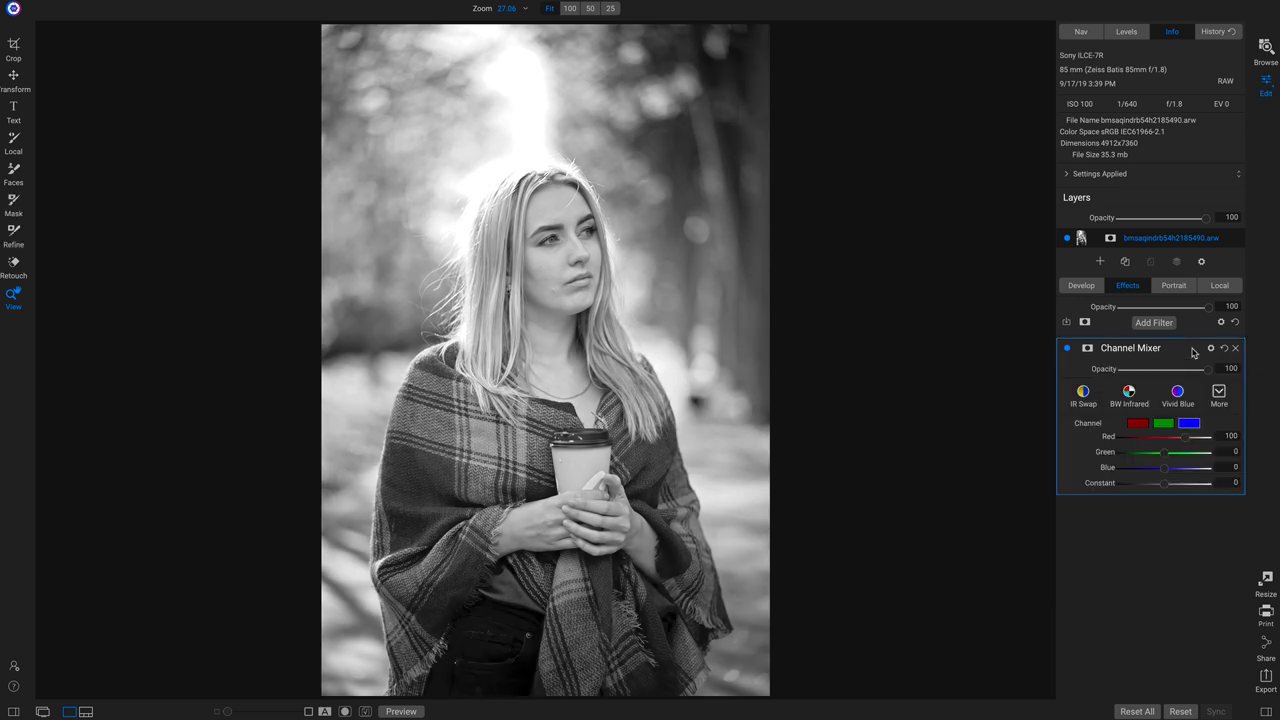
{"action": "left_click", "coordinate": [1219, 395]}
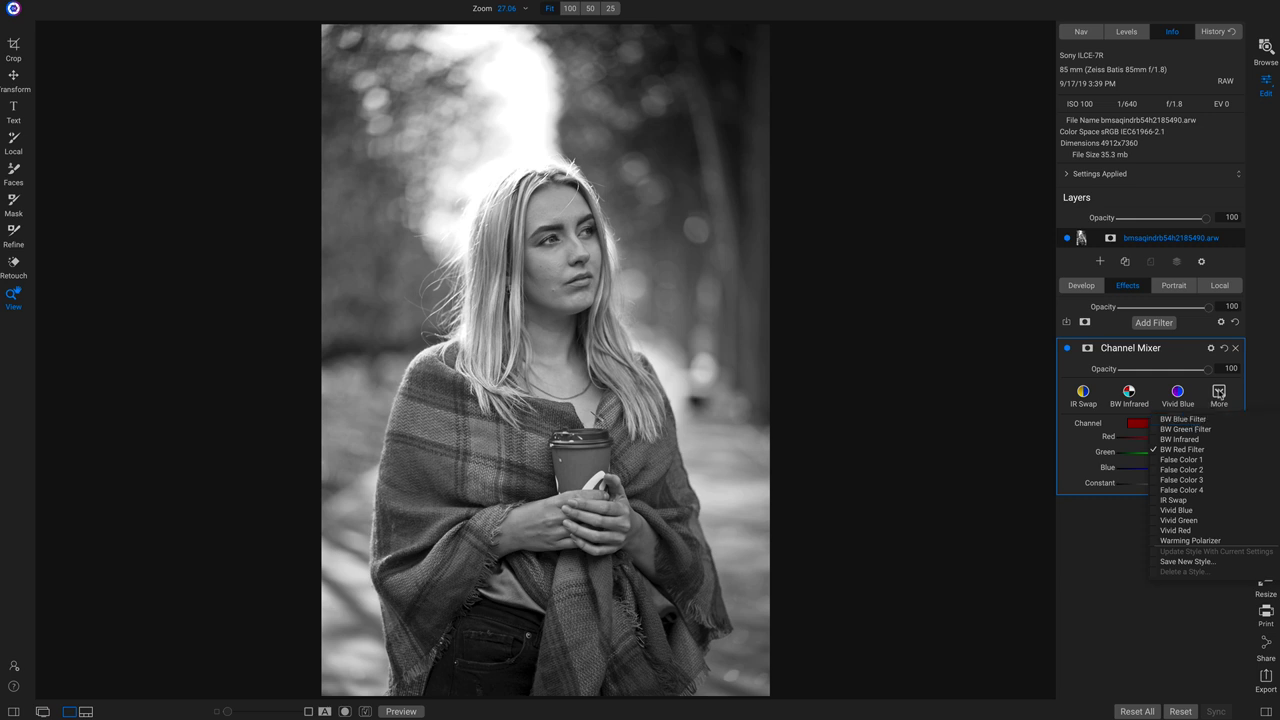
{"action": "left_click", "coordinate": [1220, 396]}
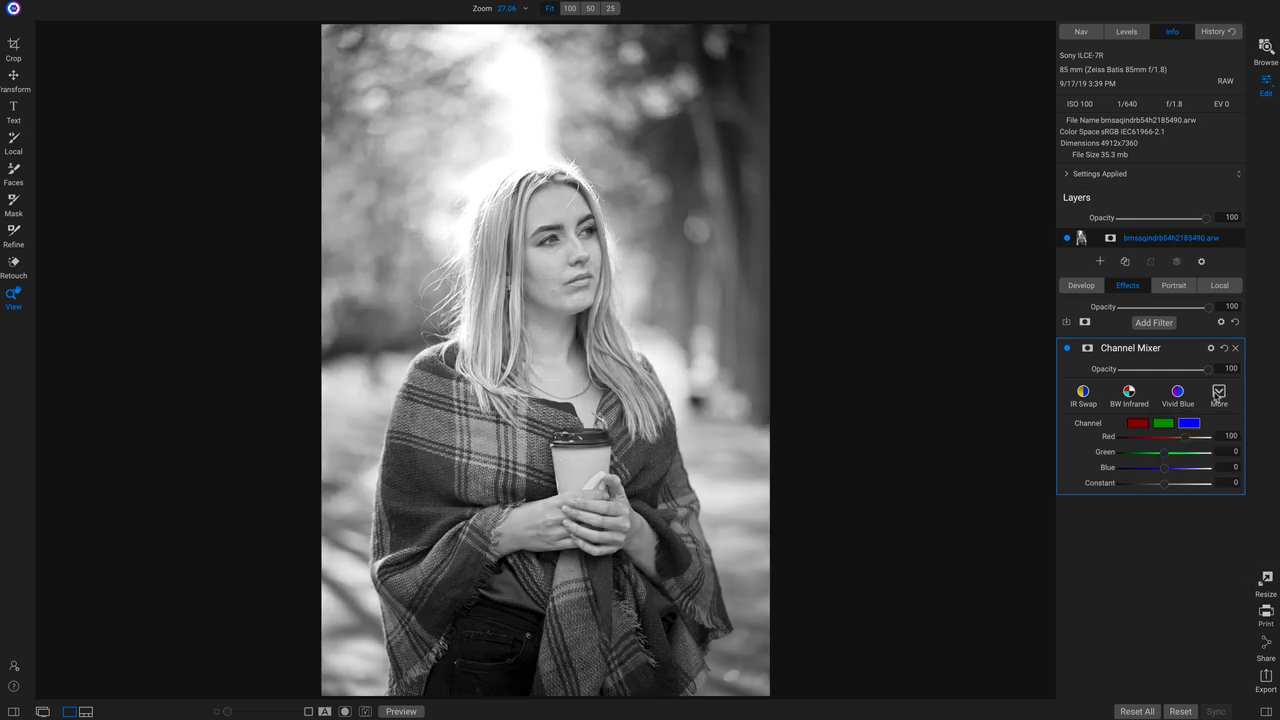
{"action": "left_click", "coordinate": [1236, 348]}
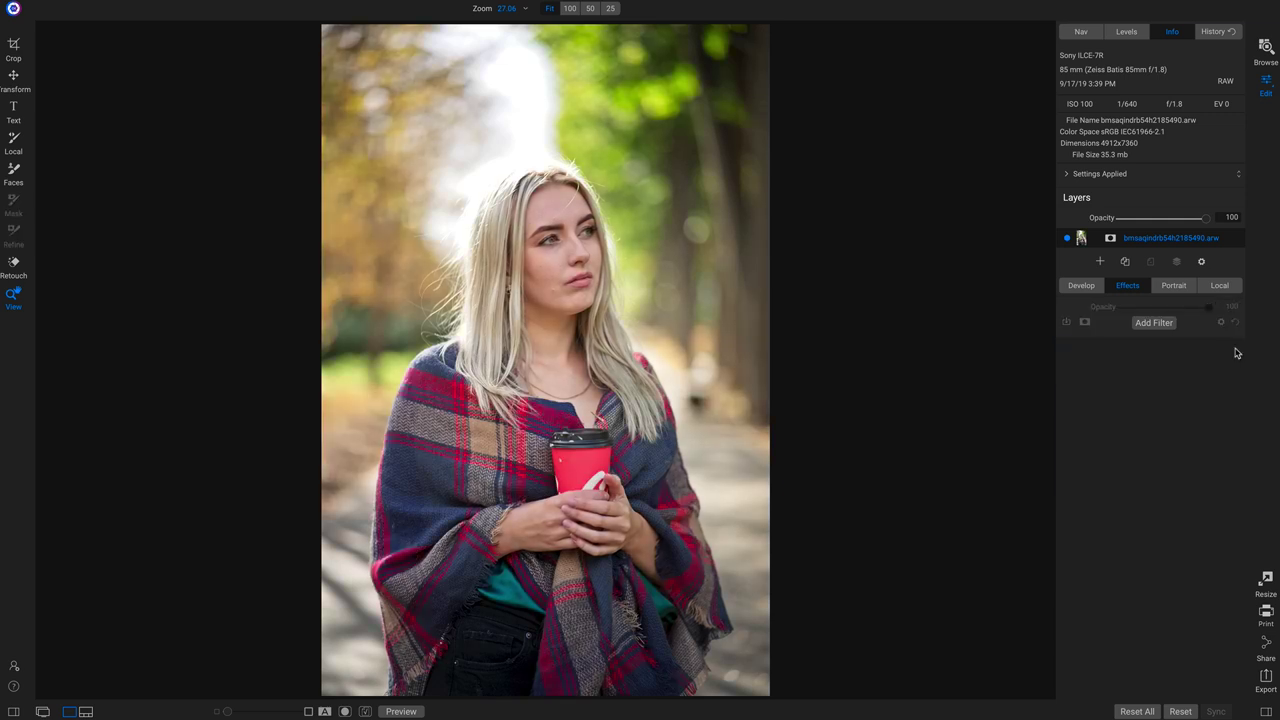
- Add a Color Balance filter and tint the Shadows range purple with Hue 269 and Amount 51
{"action": "left_click", "coordinate": [1157, 324]}
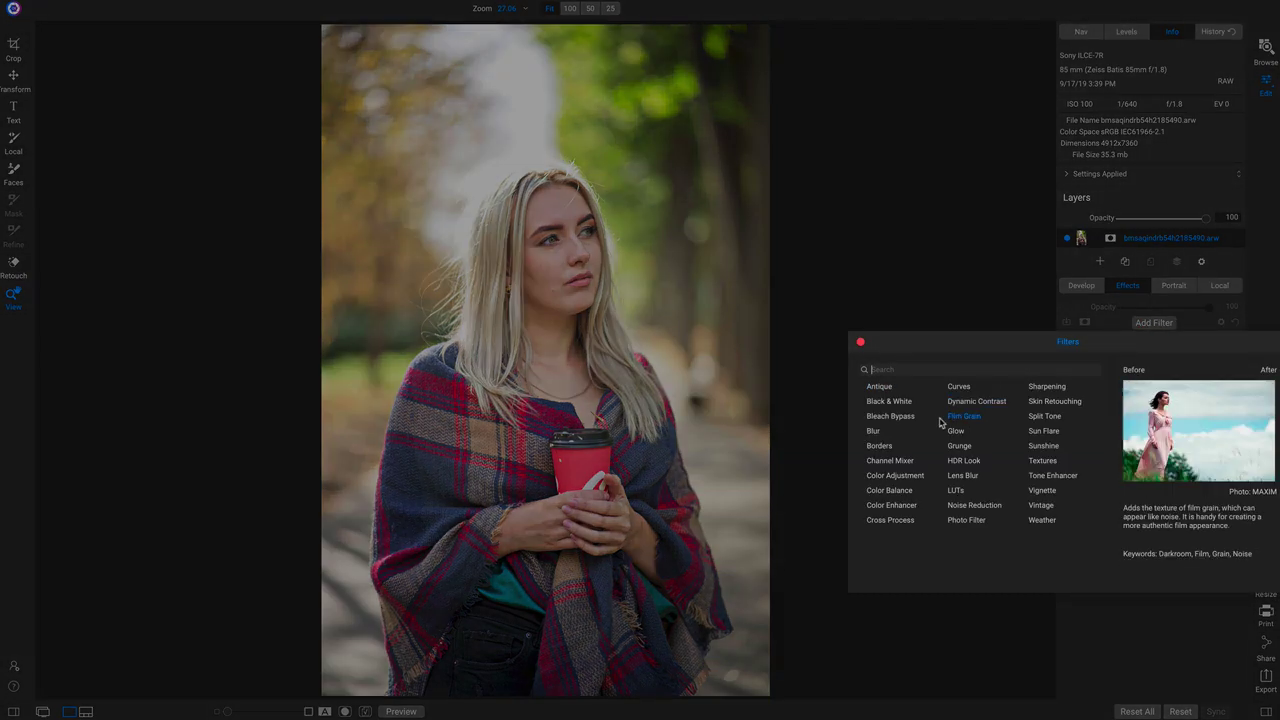
{"action": "left_click", "coordinate": [900, 494]}
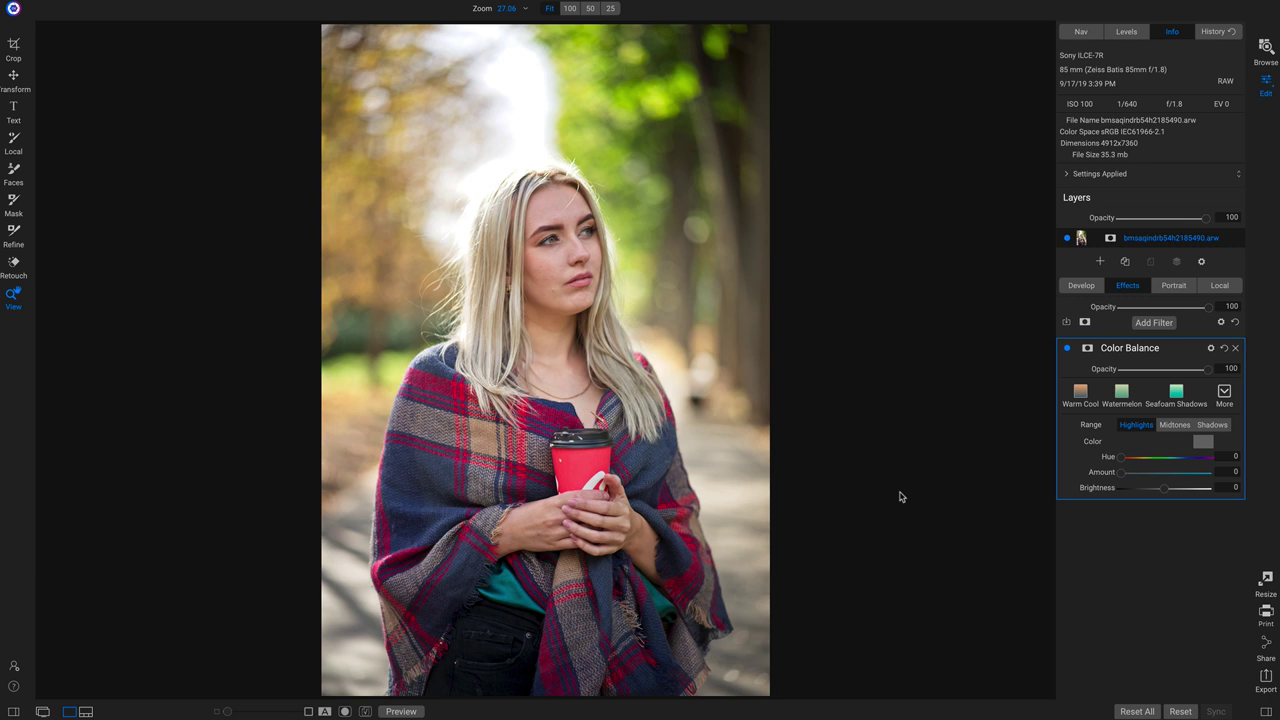
{"action": "left_click", "coordinate": [1213, 425]}
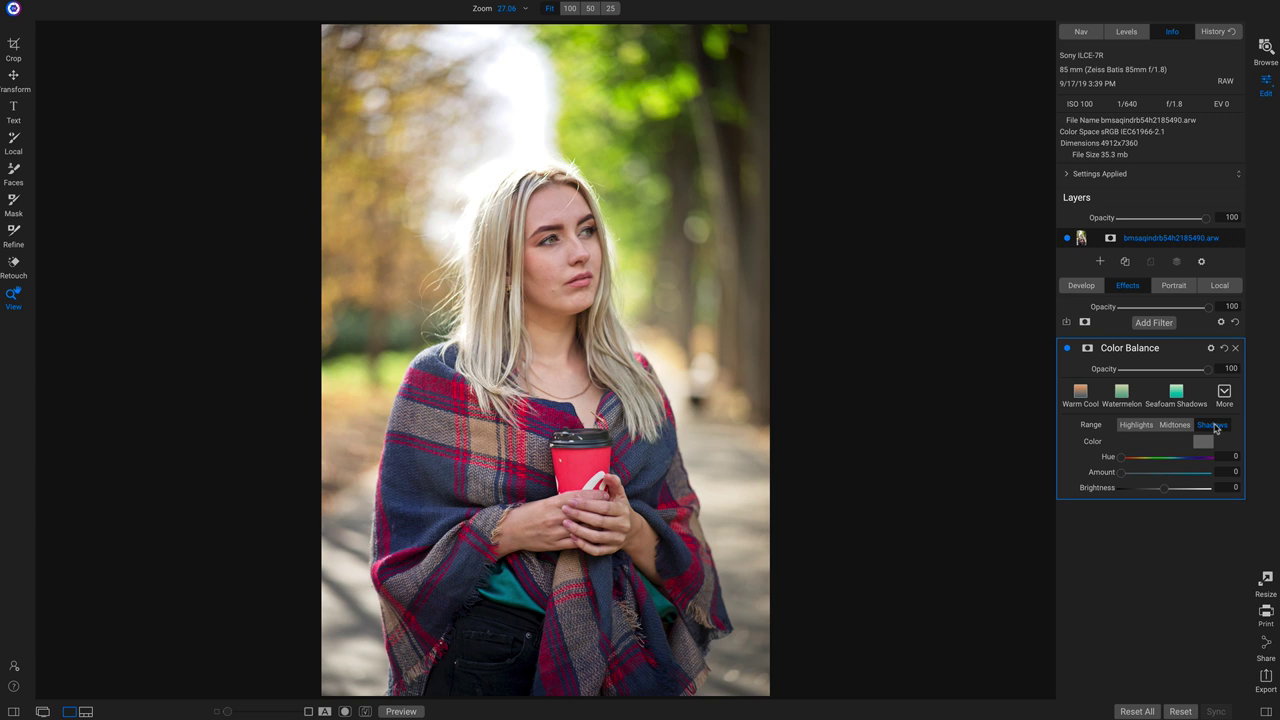
{"action": "left_click_drag", "start_coordinate": [1132, 474], "coordinate": [1189, 462]}
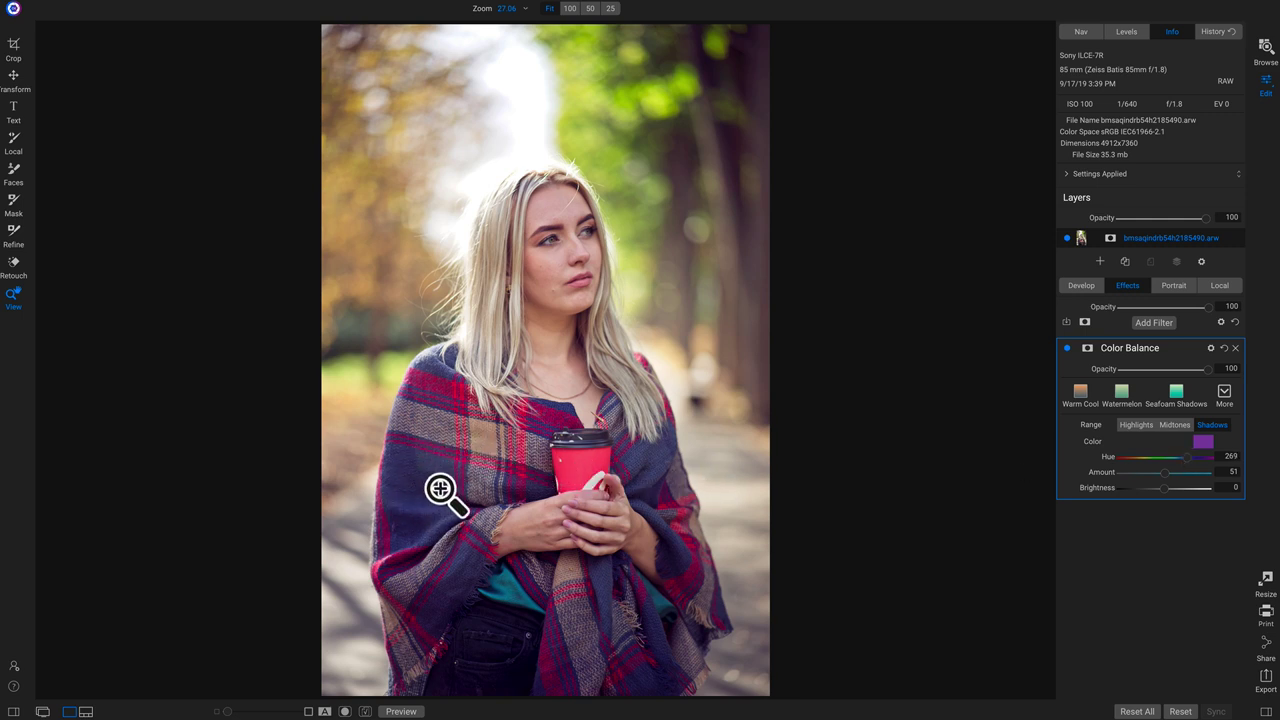
- In Color Balance, set Shadows to Hue 253, Amount 50, Brightness -37, and Midtones to Hue 71, Amount 29, Brightness 56
{"action": "left_click_drag", "start_coordinate": [1188, 459], "coordinate": [1147, 496]}
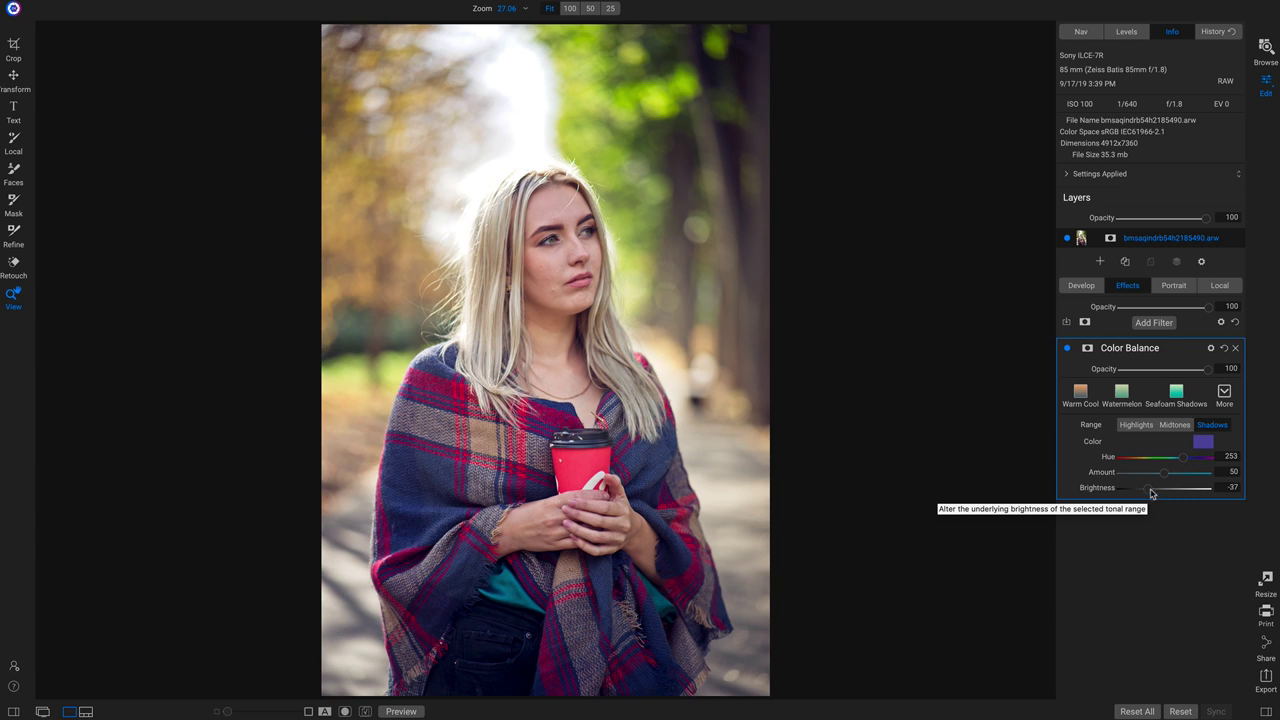
{"action": "left_click", "coordinate": [1176, 426]}
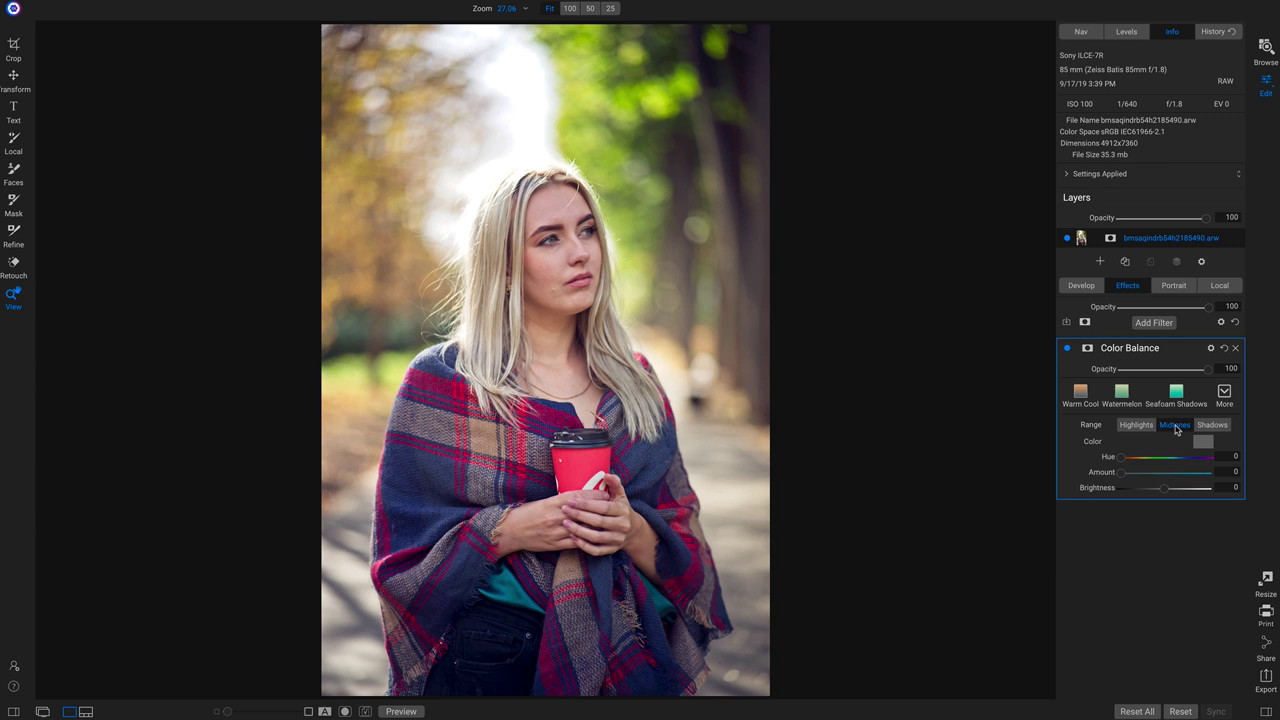
{"action": "left_click", "coordinate": [1123, 473]}
{"action": "mouse_move", "coordinate": [1136, 479]}
{"action": "left_mouse_down"}
{"action": "mouse_move", "coordinate": [1176, 479]}
{"action": "mouse_move", "coordinate": [1138, 463]}
{"action": "left_mouse_up"}
{"action": "left_click_drag", "start_coordinate": [1167, 479], "coordinate": [1146, 479]}
{"action": "left_click_drag", "start_coordinate": [1164, 490], "coordinate": [1188, 494]}
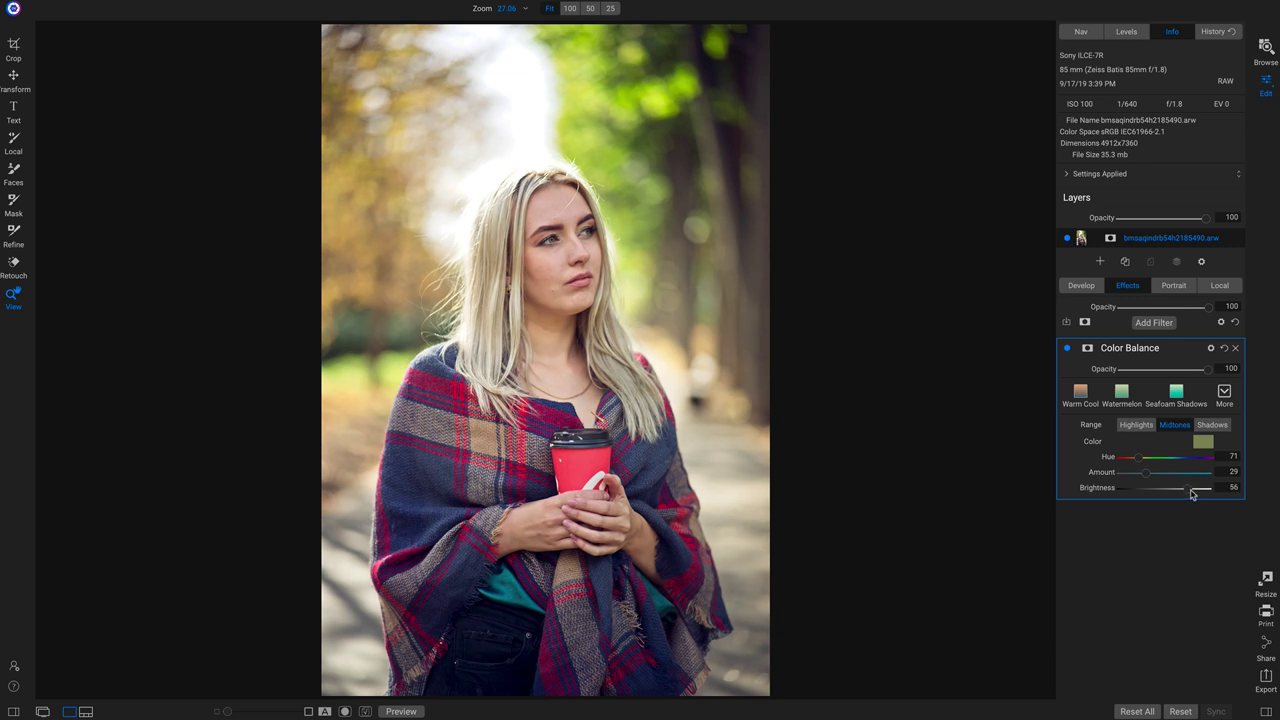
- Check the Highlights and Midtones ranges of Color Balance and inspect the woman's face at 100% zoom
{"action": "left_click", "coordinate": [1133, 426]}
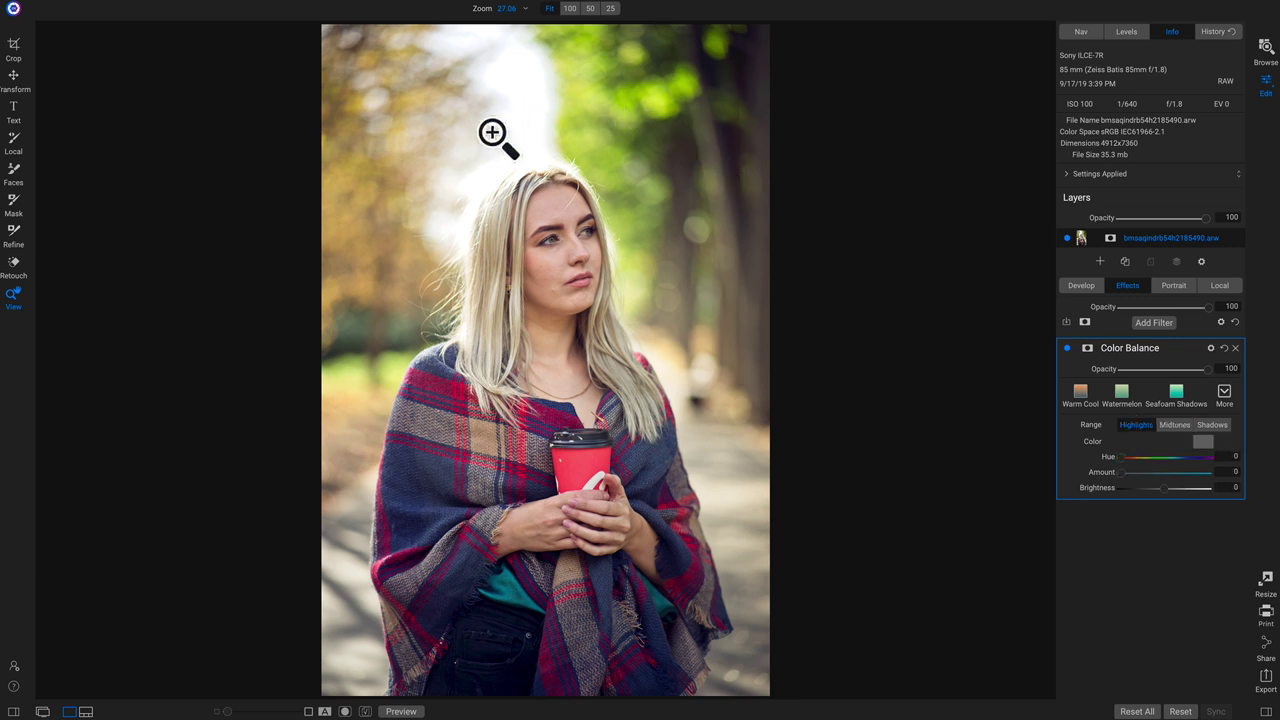
{"action": "left_click", "coordinate": [1169, 426]}
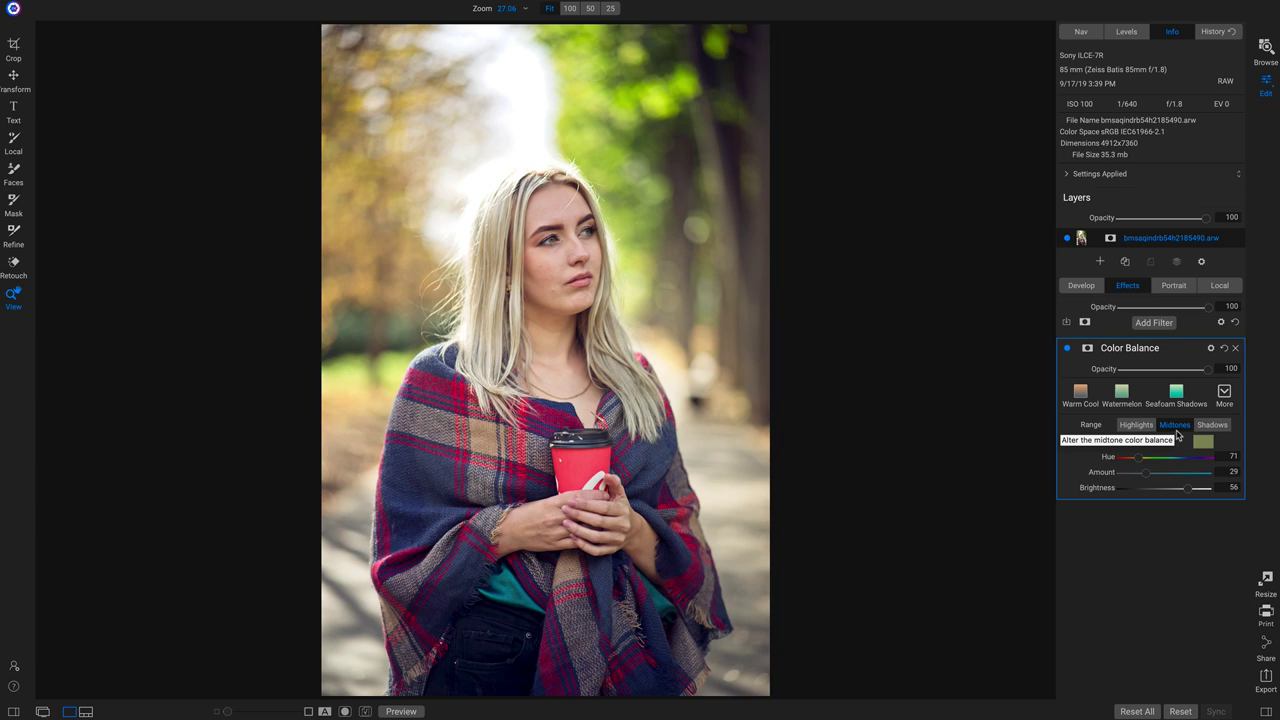
{"action": "left_click", "coordinate": [579, 261]}
{"action": "left_click_drag", "start_coordinate": [527, 232], "coordinate": [536, 362]}
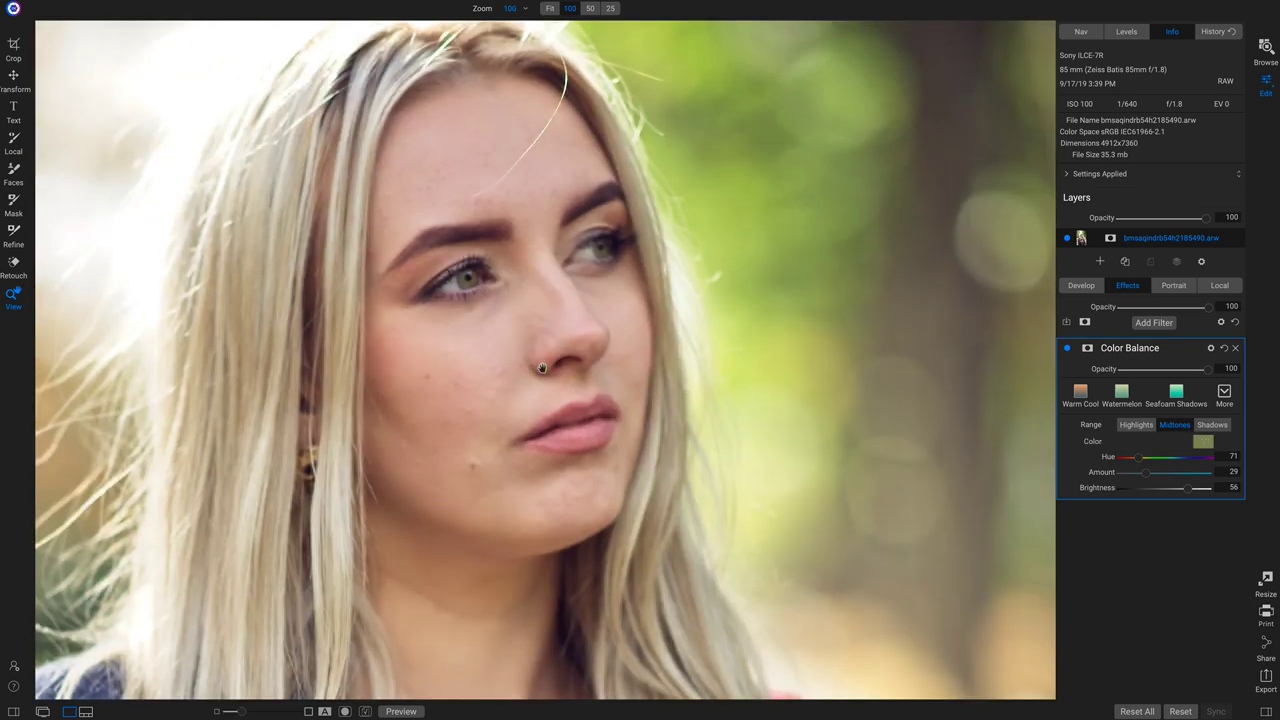
{"action": "left_click", "coordinate": [608, 309]}
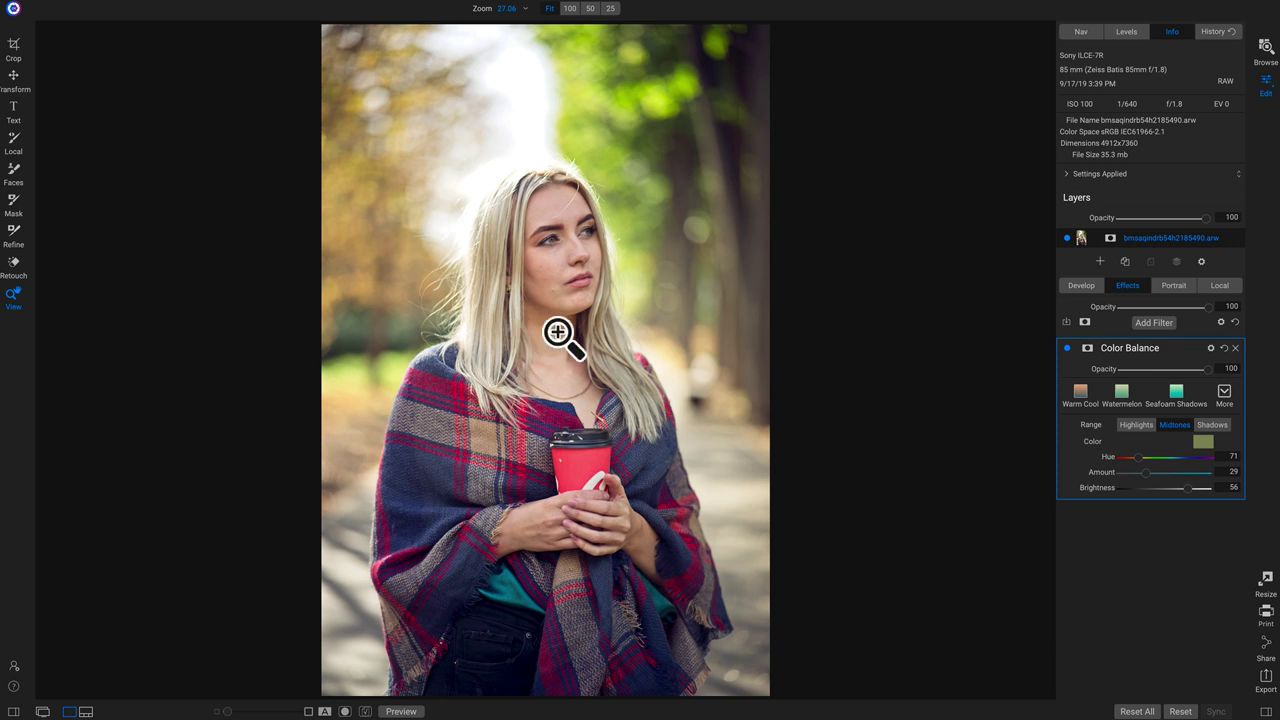
- Tint the Highlights range of Color Balance pinkish and compare the photo with the filter on and off
{"action": "left_click", "coordinate": [1134, 425]}
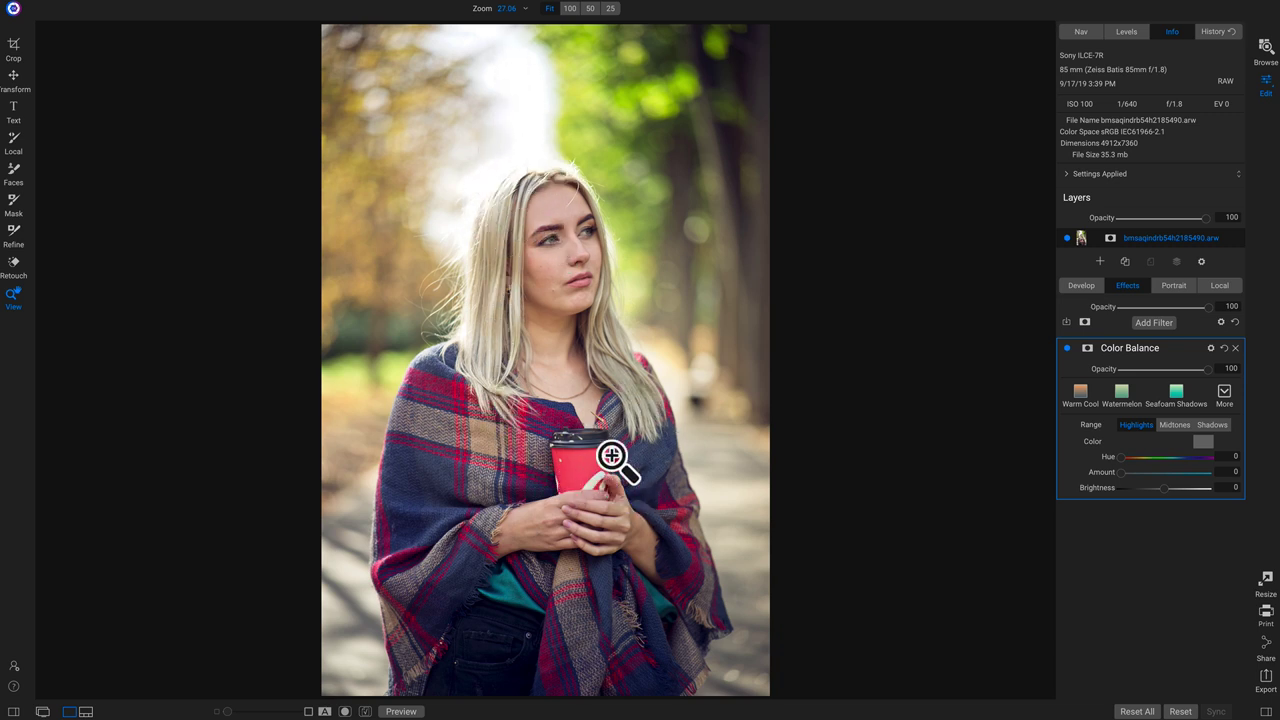
{"action": "left_click_drag", "start_coordinate": [1120, 477], "coordinate": [1183, 462]}
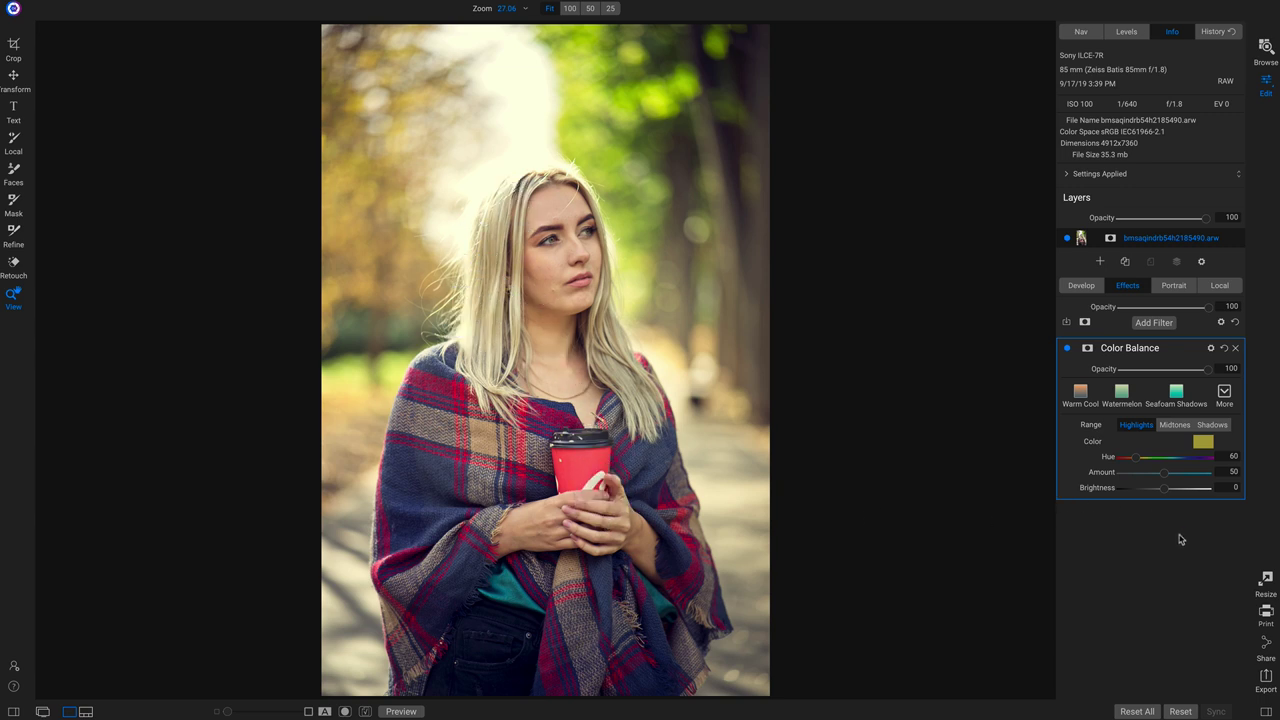
{"action": "left_click_drag", "start_coordinate": [1132, 459], "coordinate": [1169, 495]}
{"action": "left_click", "coordinate": [1067, 349]}
{"action": "left_click", "coordinate": [1067, 349]}
{"action": "left_click", "coordinate": [1067, 349]}
{"action": "left_click", "coordinate": [1067, 349]}
- Add a Sun Flare filter with the Sun-Flare-01 texture and compare the photo with and without it
{"action": "left_click", "coordinate": [1155, 323]}
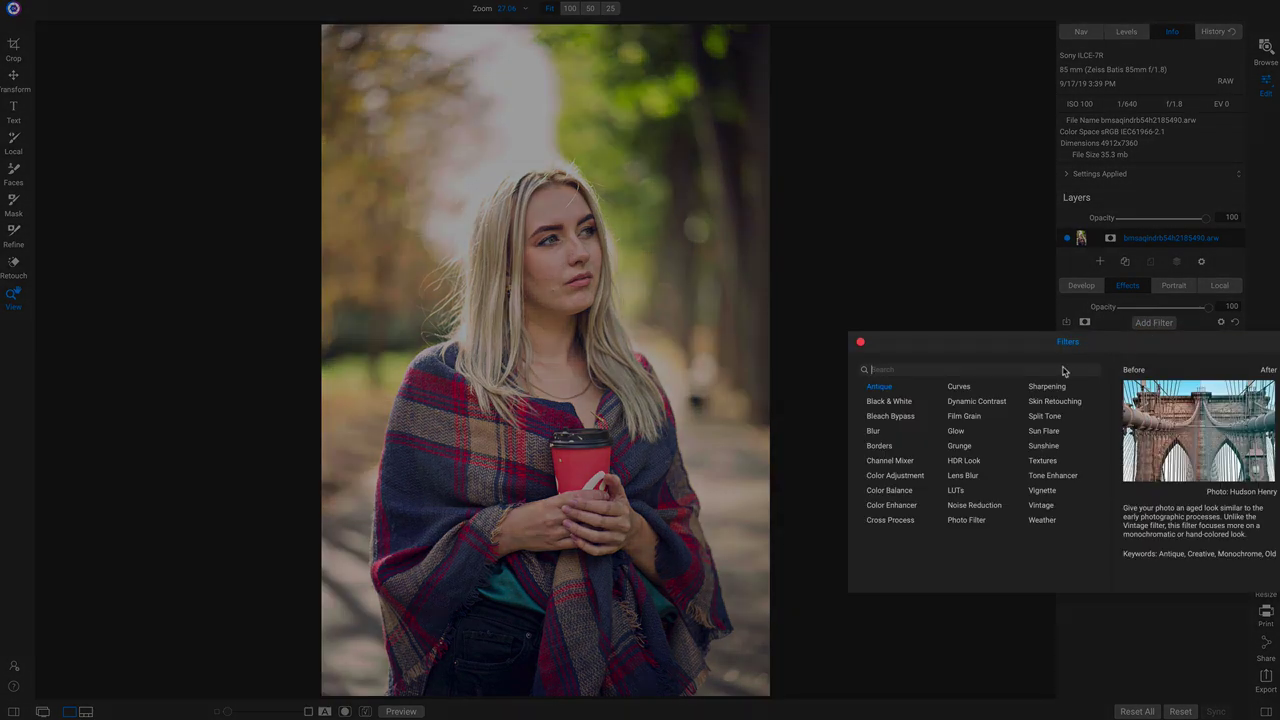
{"action": "left_click", "coordinate": [1045, 431]}
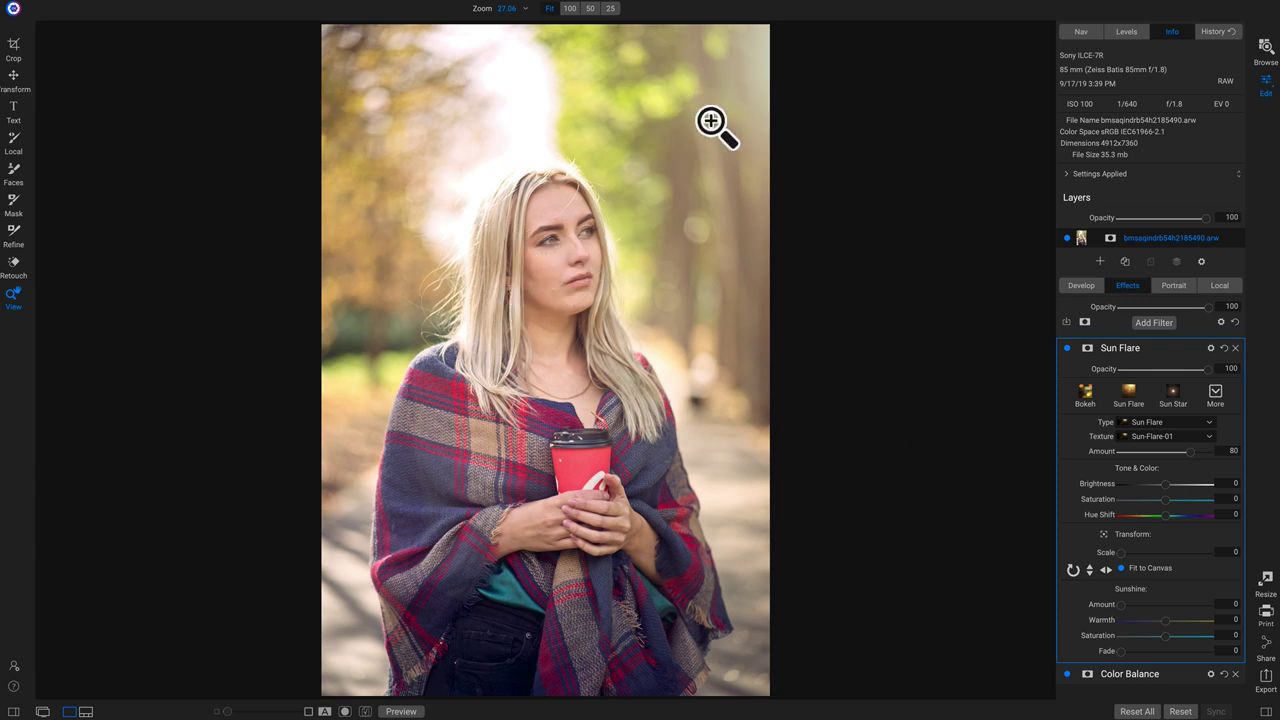
{"action": "left_click", "coordinate": [1067, 348]}
{"action": "left_click", "coordinate": [1067, 348]}
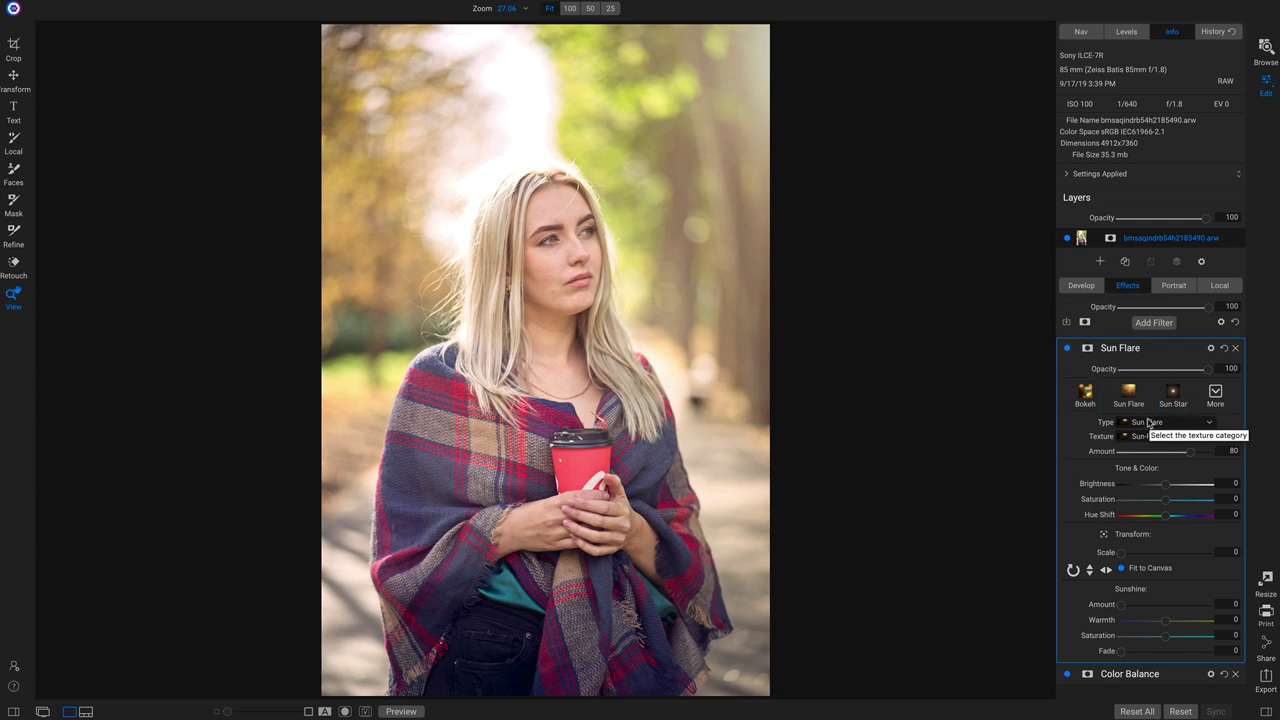
- Flip the sun flare texture horizontally and compare the photo with the flare on and off
{"action": "left_click", "coordinate": [1104, 570]}
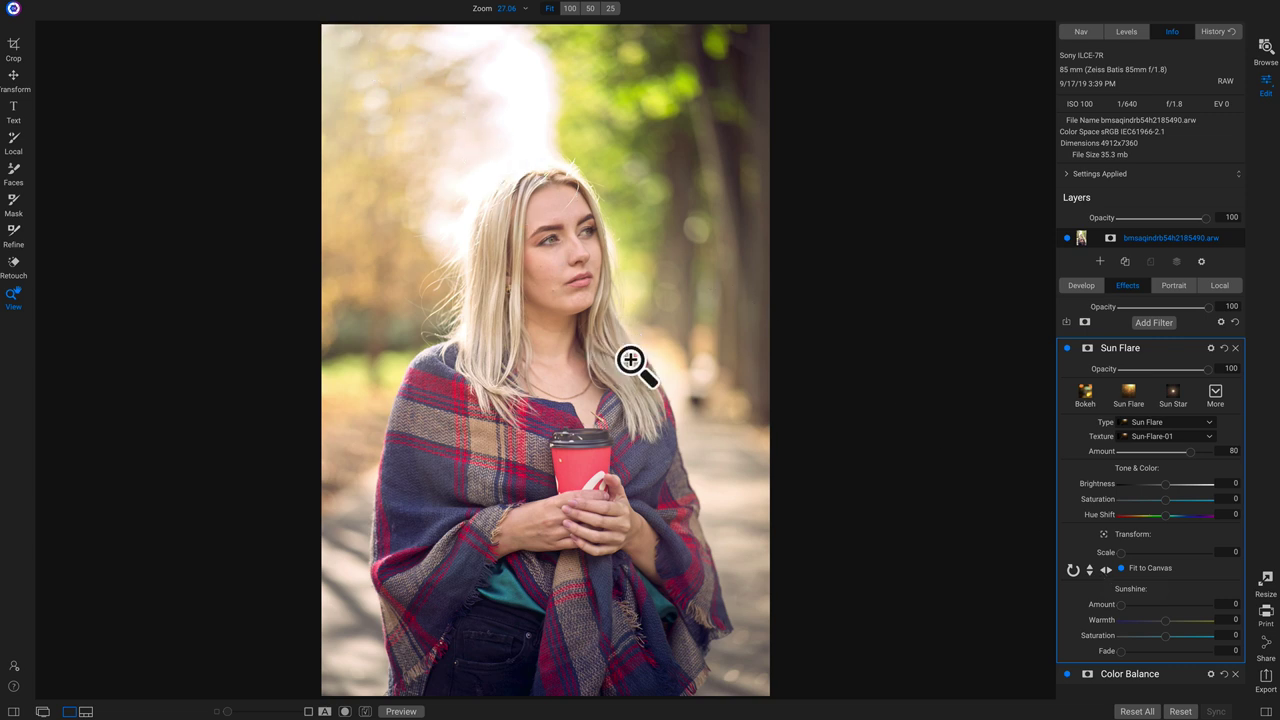
{"action": "left_click", "coordinate": [1066, 349]}
{"action": "left_click", "coordinate": [1066, 349]}
{"action": "left_click", "coordinate": [1066, 349]}
{"action": "left_click", "coordinate": [1066, 349]}
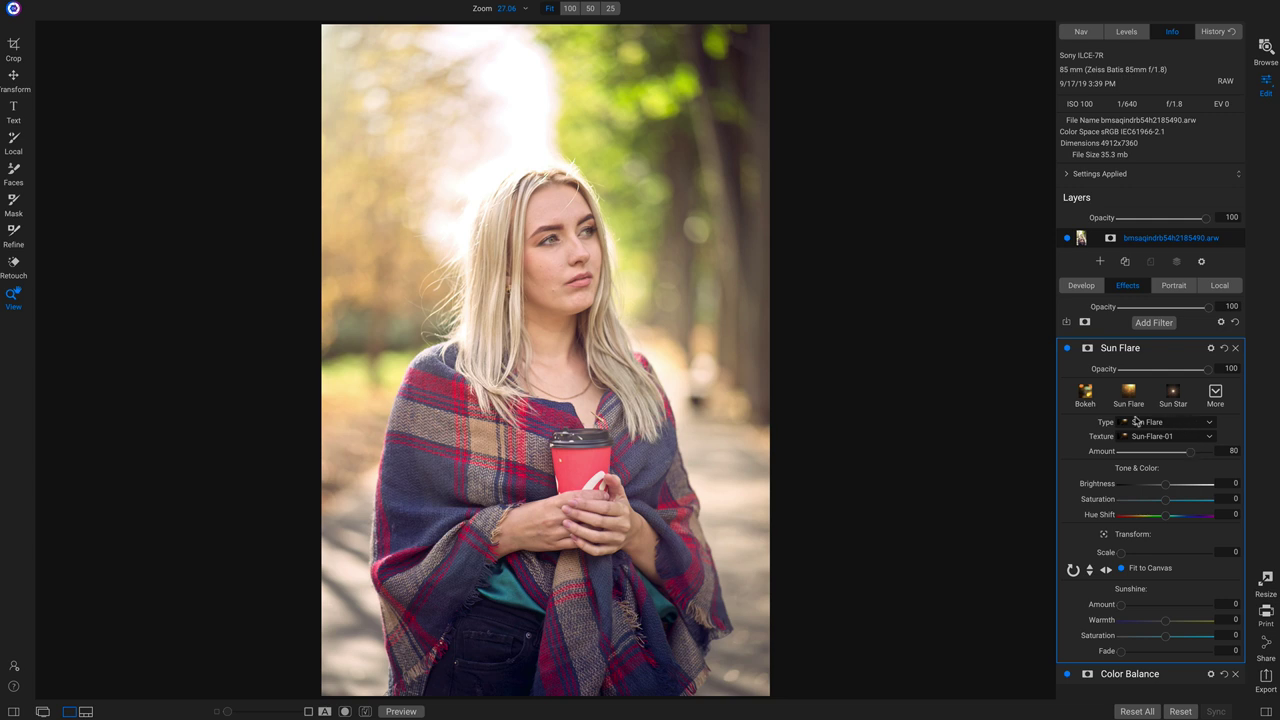
- Raise the Sun Flare amount to 100, keep the Sun Flare type, and set its Hue Shift to -100
{"action": "left_click_drag", "start_coordinate": [1193, 454], "coordinate": [1225, 460]}
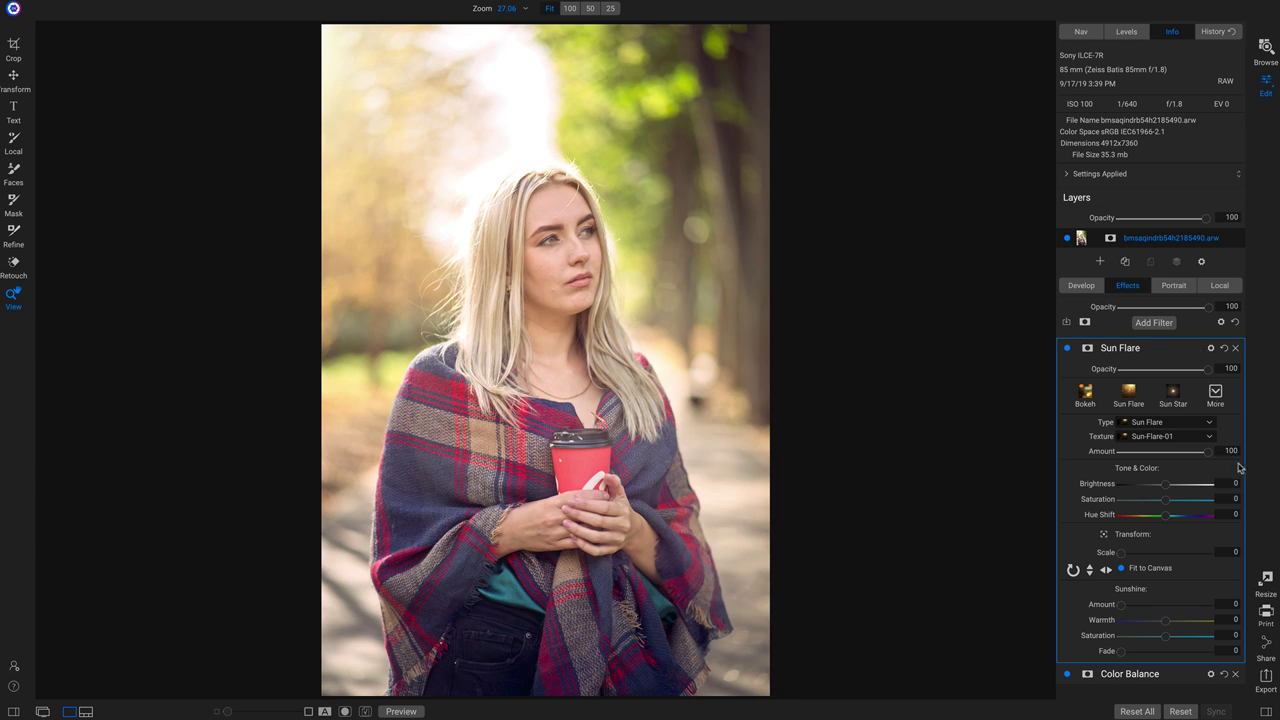
{"action": "left_click", "coordinate": [1164, 423]}
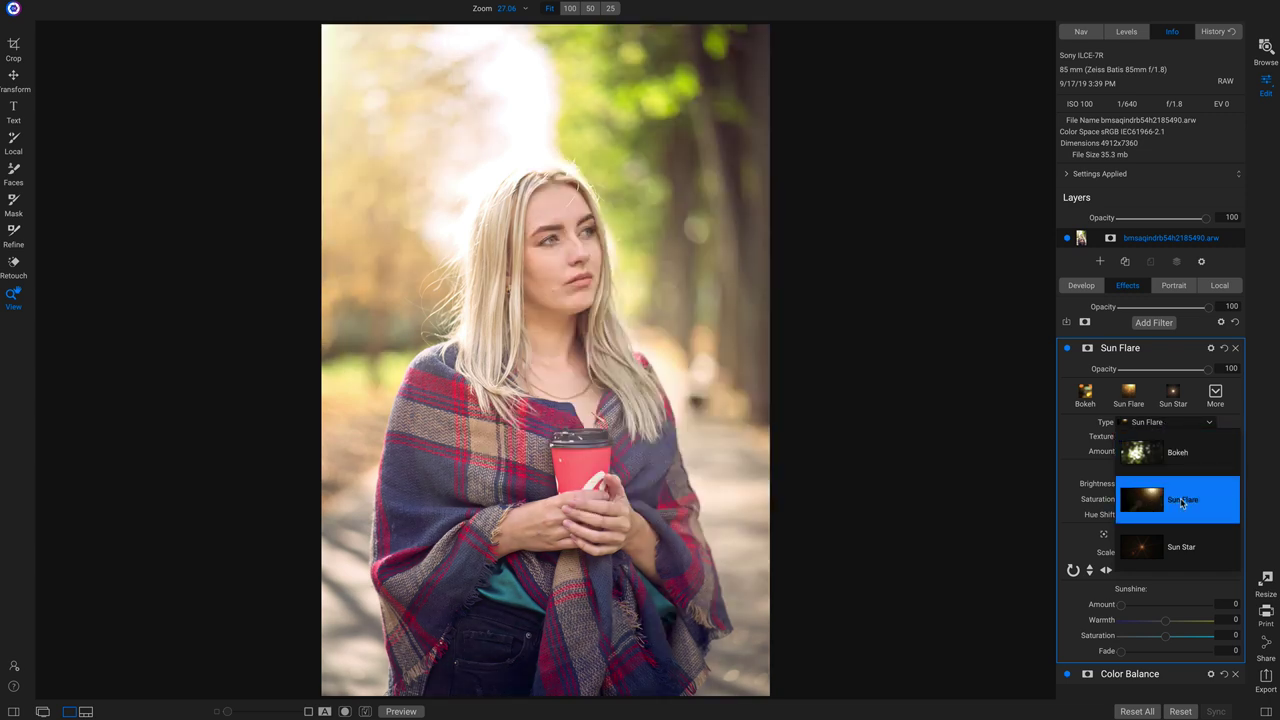
{"action": "left_click", "coordinate": [1180, 498]}
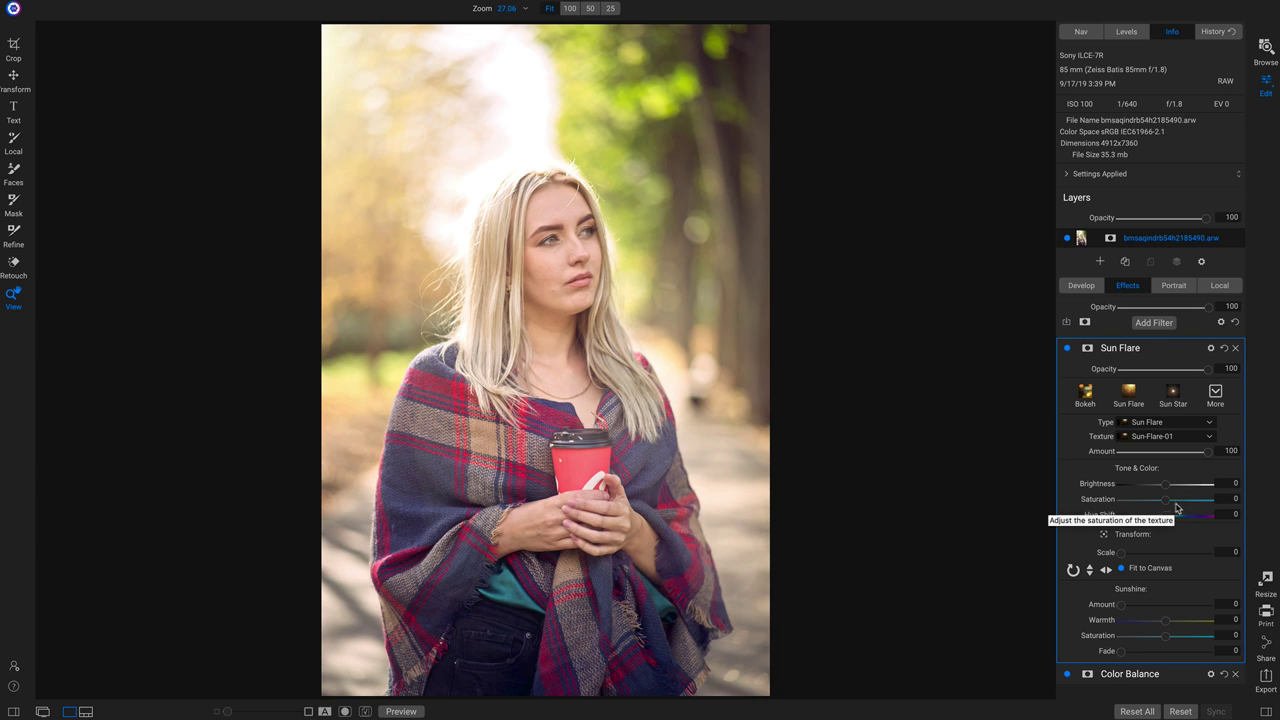
{"action": "left_click_drag", "start_coordinate": [1165, 484], "coordinate": [1109, 522]}
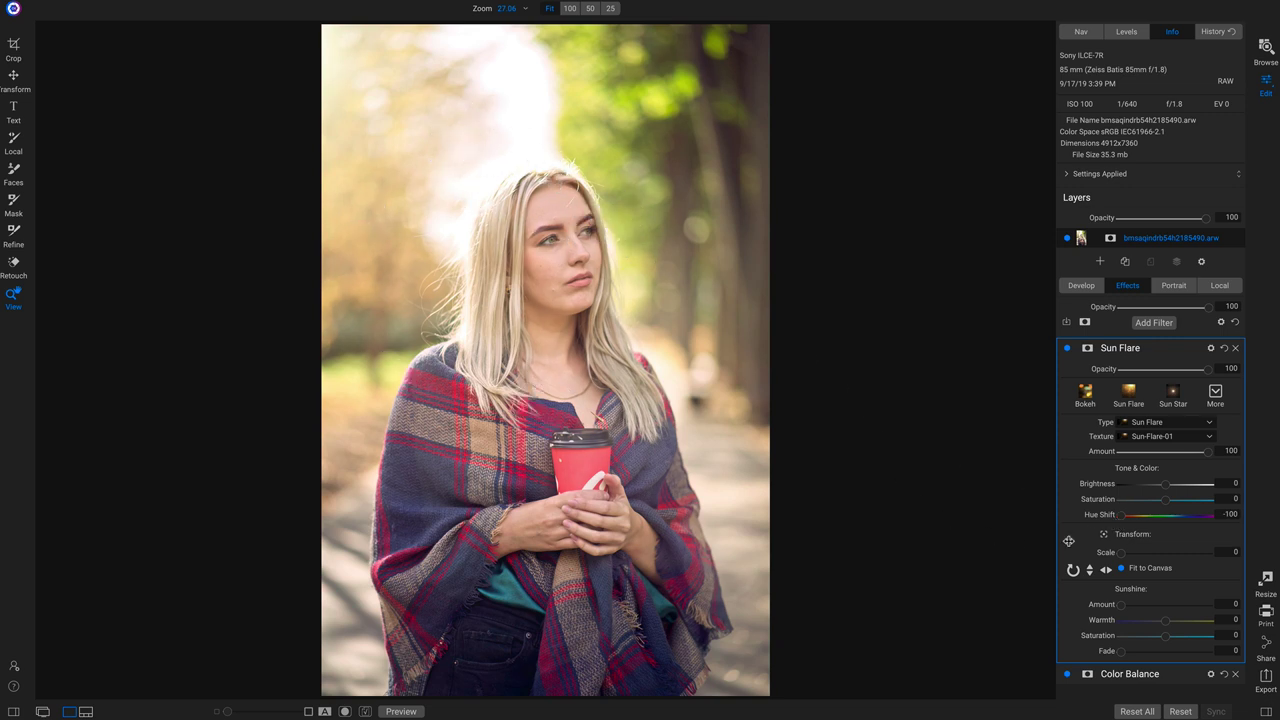
- Reposition the sun flare texture with the transform control so the light falls over the bright backlight behind the woman
{"action": "left_click_drag", "start_coordinate": [1162, 562], "coordinate": [1117, 563]}
{"action": "left_click", "coordinate": [1103, 540]}
{"action": "left_click_drag", "start_coordinate": [680, 620], "coordinate": [611, 441]}
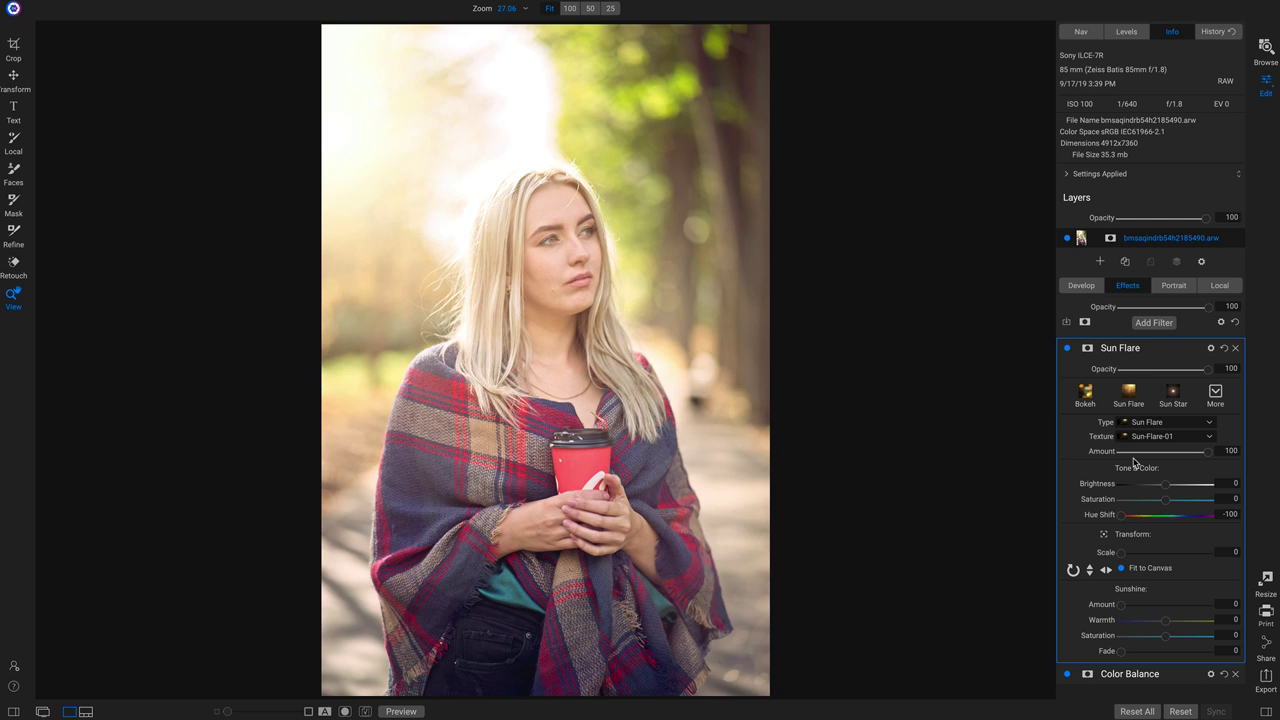
- Set the Sunshine amount to 26 and Warmth to -16, and lower the Sun Flare filter's opacity to 59
{"action": "mouse_move", "coordinate": [1121, 605]}
{"action": "left_mouse_down"}
{"action": "mouse_move", "coordinate": [1194, 611]}
{"action": "mouse_move", "coordinate": [1122, 612]}
{"action": "mouse_move", "coordinate": [1145, 613]}
{"action": "left_mouse_up"}
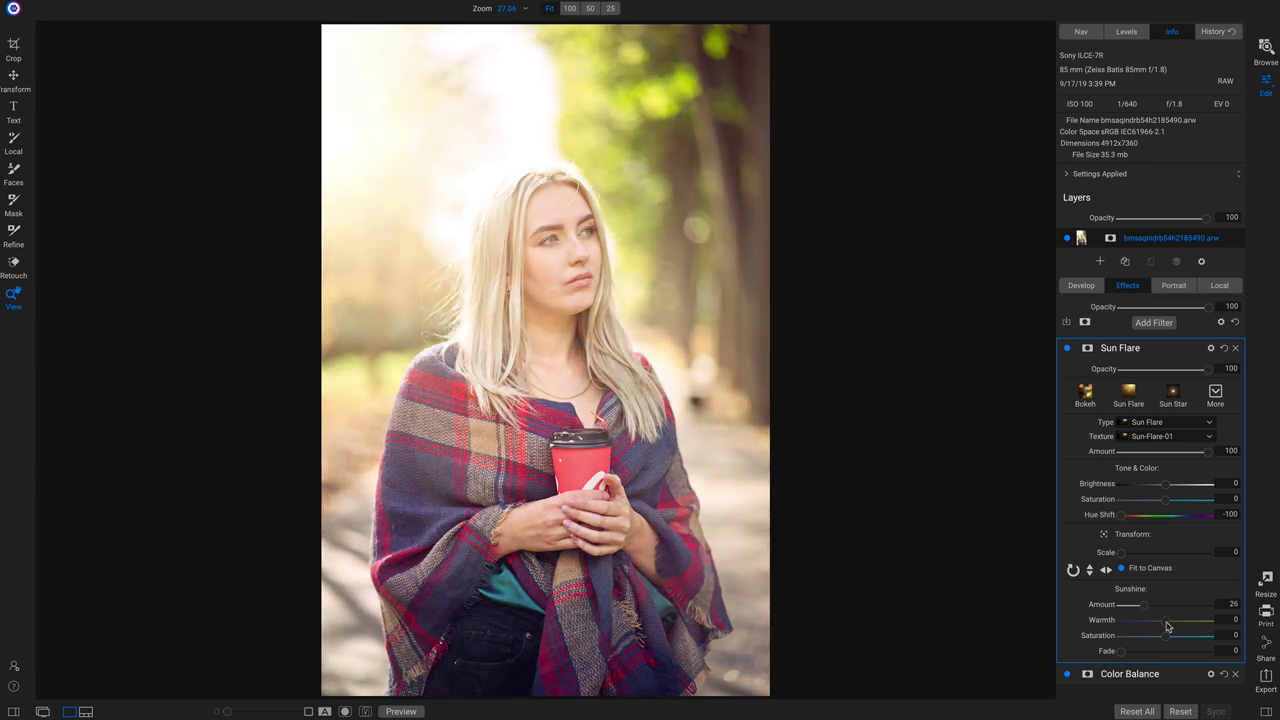
{"action": "mouse_move", "coordinate": [1166, 626]}
{"action": "left_mouse_down"}
{"action": "mouse_move", "coordinate": [1135, 630]}
{"action": "mouse_move", "coordinate": [1149, 629]}
{"action": "left_mouse_up"}
{"action": "left_click_drag", "start_coordinate": [1208, 374], "coordinate": [1173, 375]}
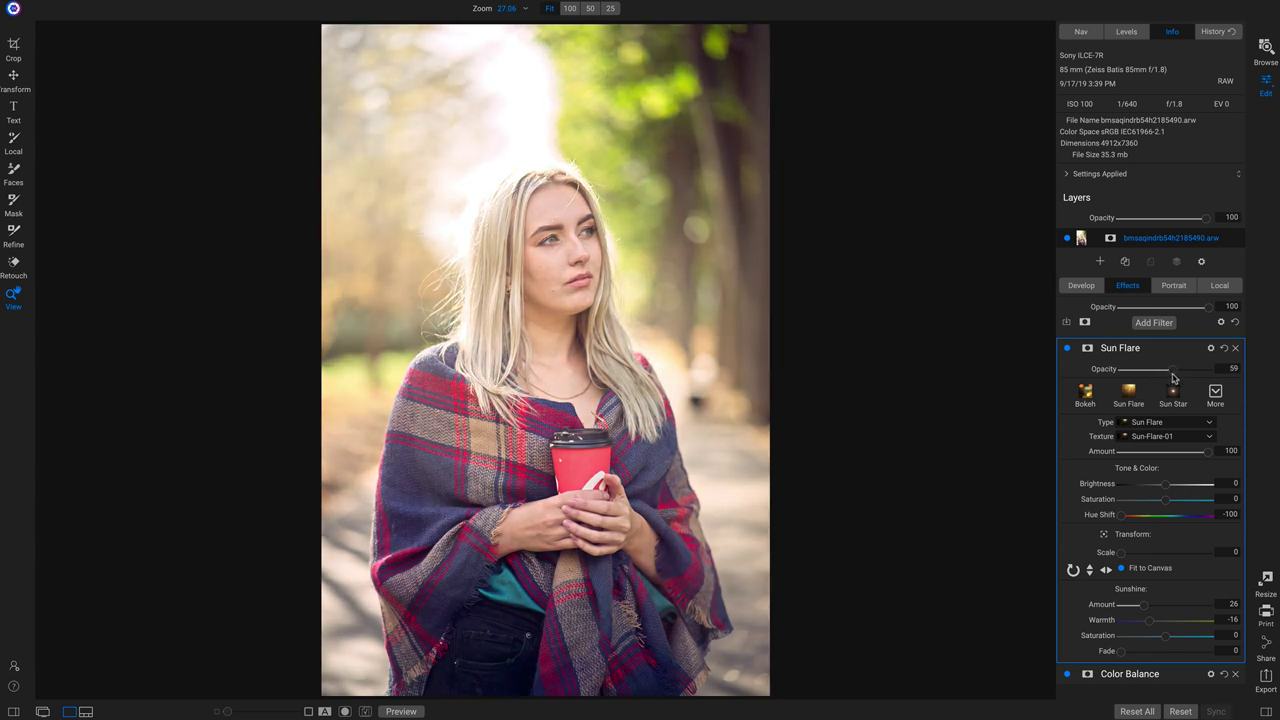
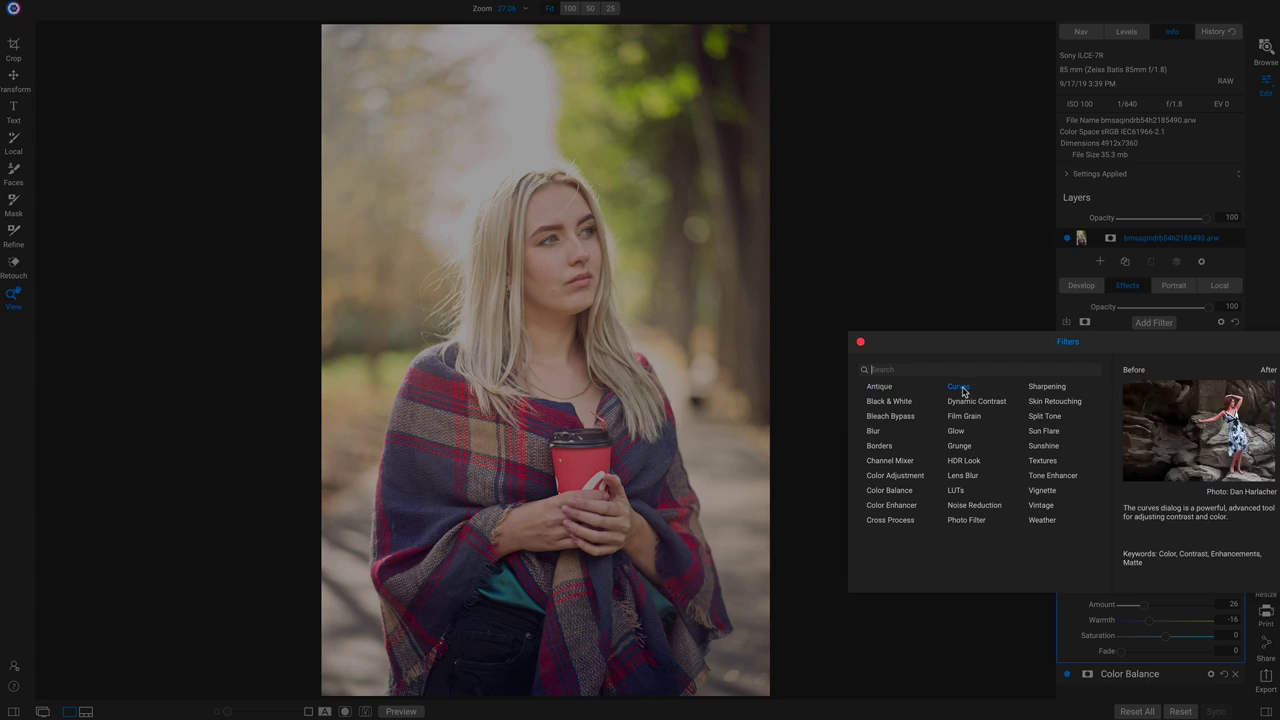
- Add a Curves filter and shape its All curve with points at In 27/Out 28, In 80/Out 62, and In 137/Out 135
{"action": "left_click", "coordinate": [961, 388]}
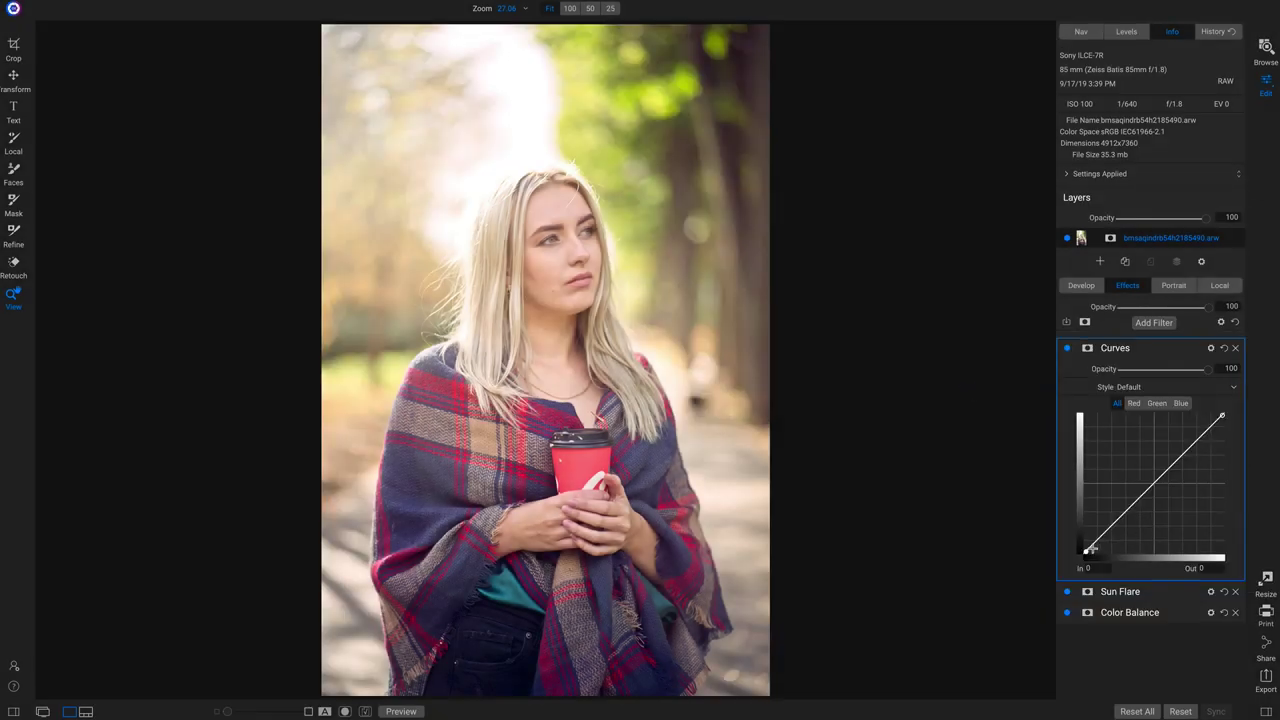
{"action": "left_click_drag", "start_coordinate": [1089, 562], "coordinate": [1098, 538]}
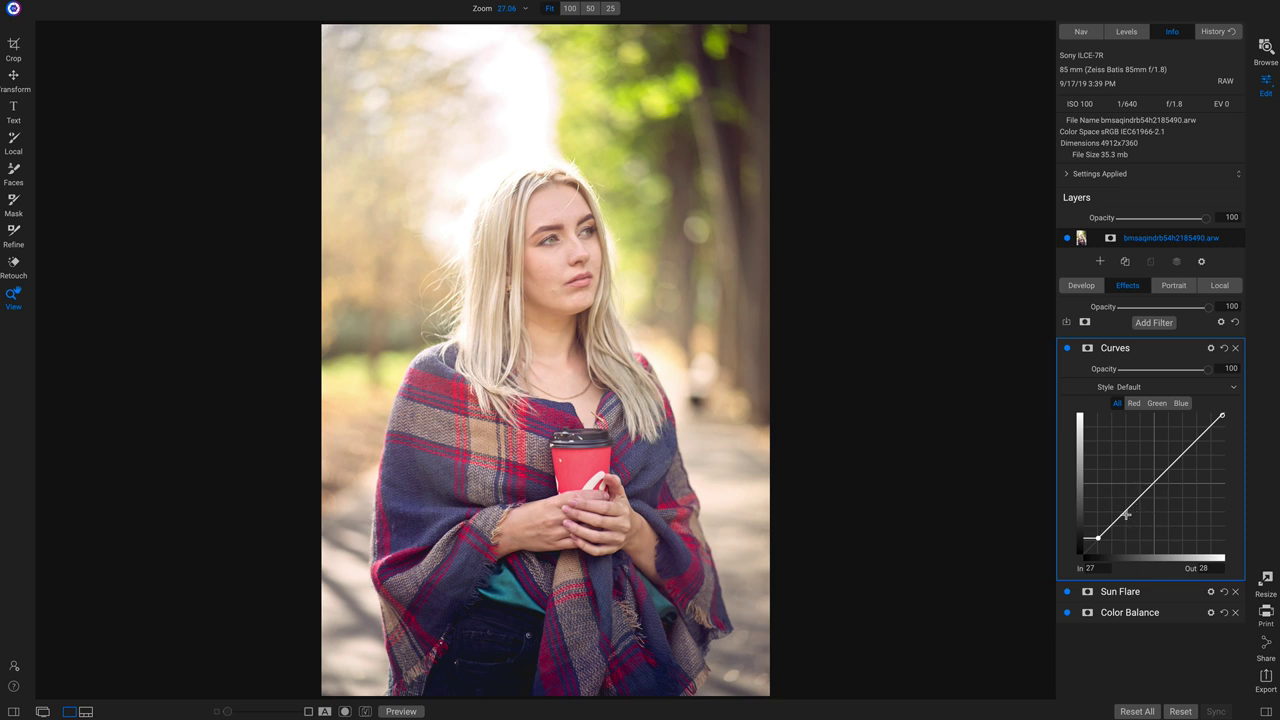
{"action": "left_click_drag", "start_coordinate": [1124, 517], "coordinate": [1127, 519]}
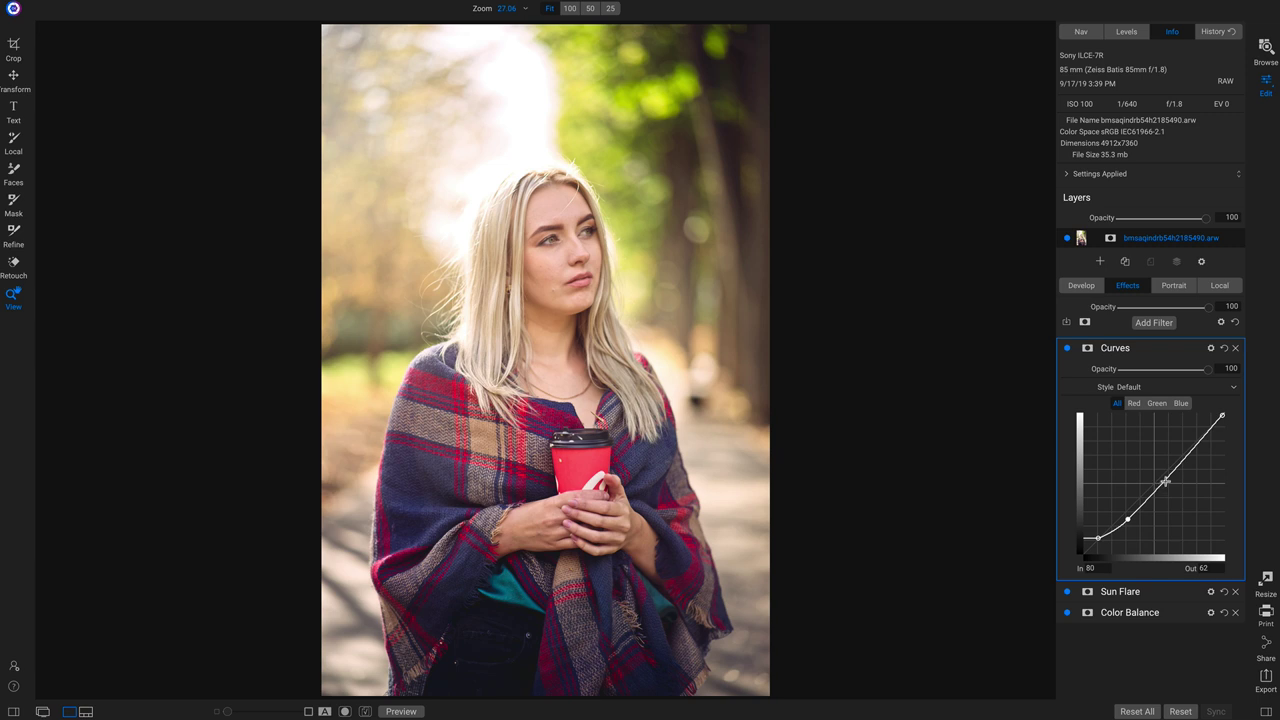
{"action": "left_click_drag", "start_coordinate": [1163, 478], "coordinate": [1158, 480]}
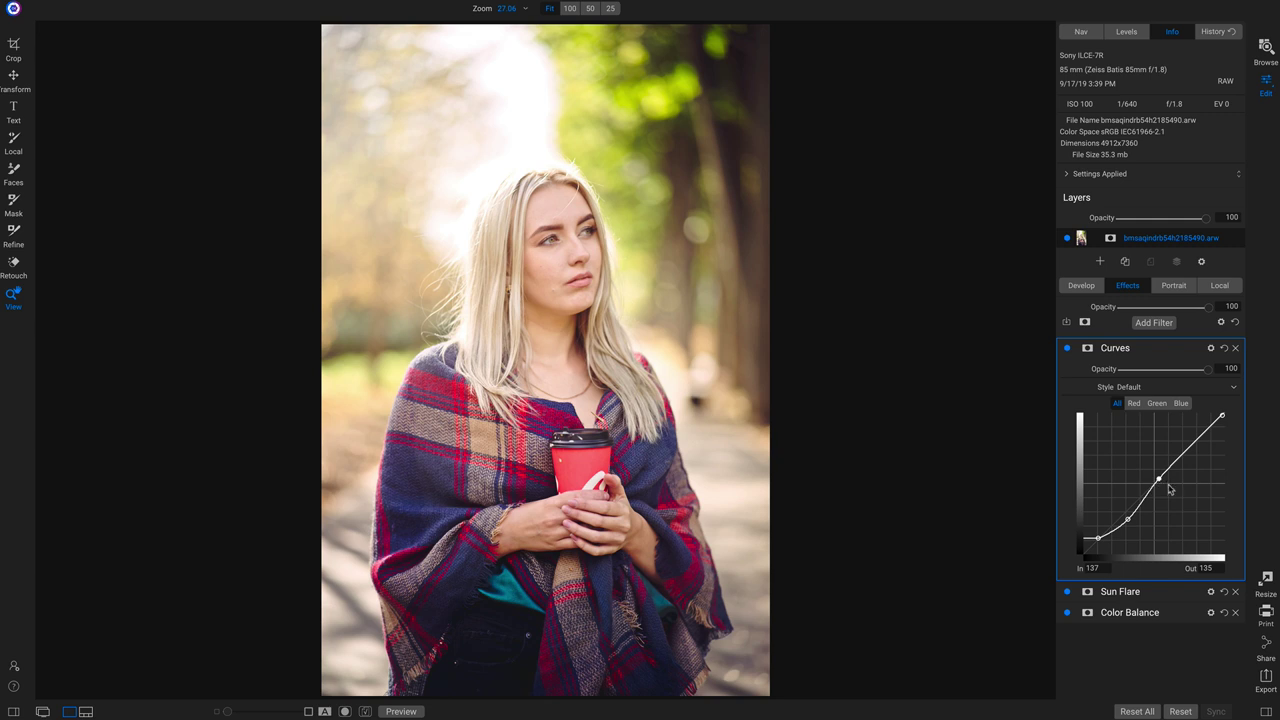
- Compare the photo with and without the Curves filter, and compare the full edit with the original
{"action": "left_click", "coordinate": [1067, 349]}
{"action": "left_click", "coordinate": [1067, 349]}
{"action": "left_click", "coordinate": [1067, 349]}
{"action": "left_click", "coordinate": [1067, 349]}
{"action": "key", "text": "ctrl+p"}
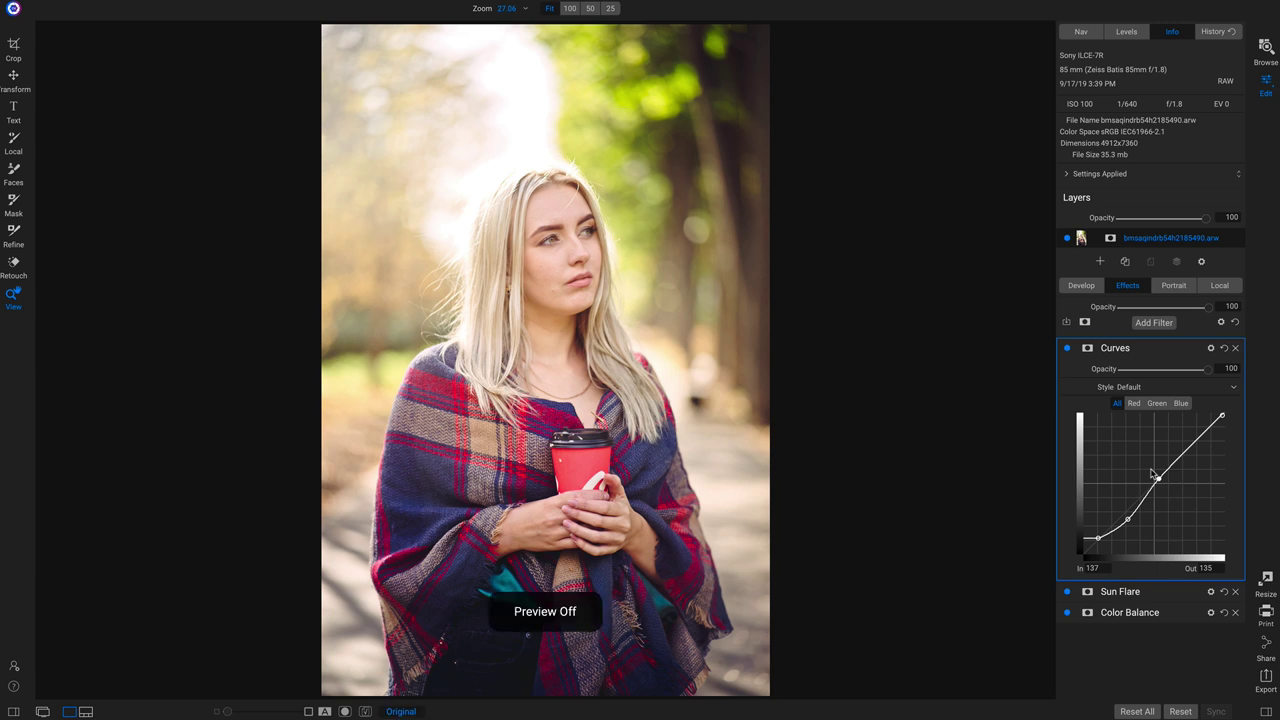
{"action": "key", "text": "ctrl+p"}
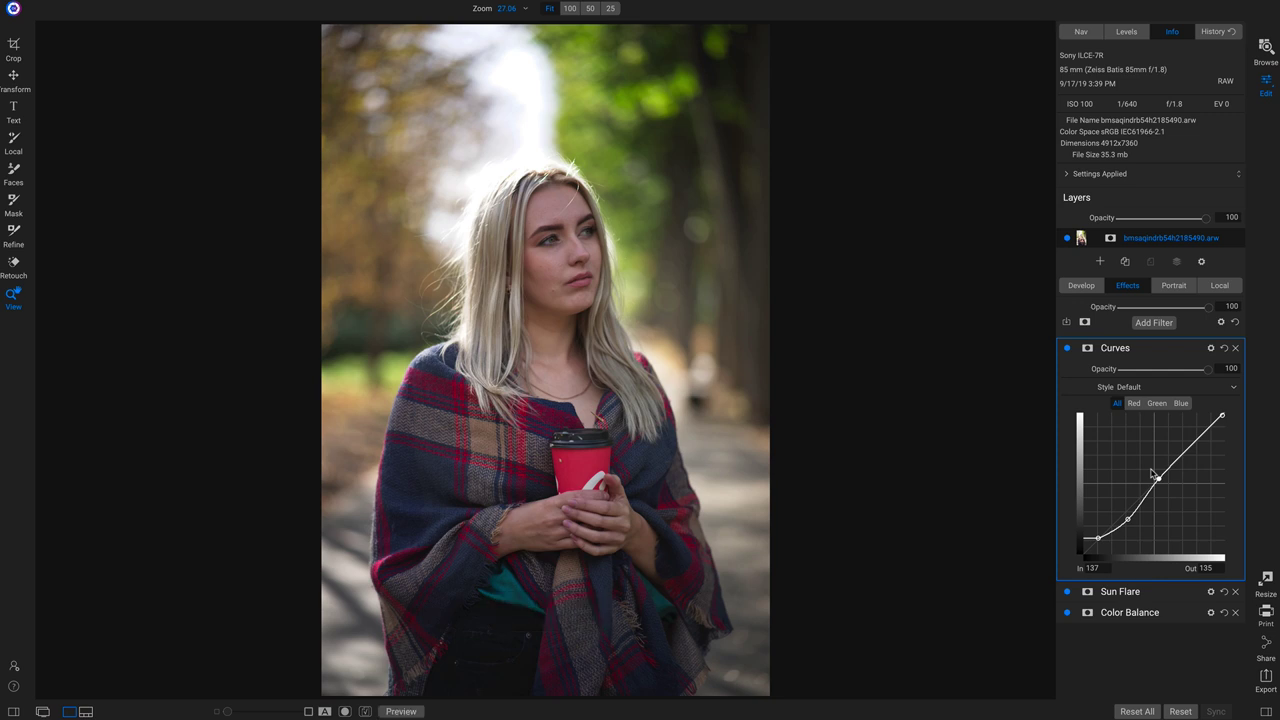
{"action": "key", "text": "ctrl+p"}
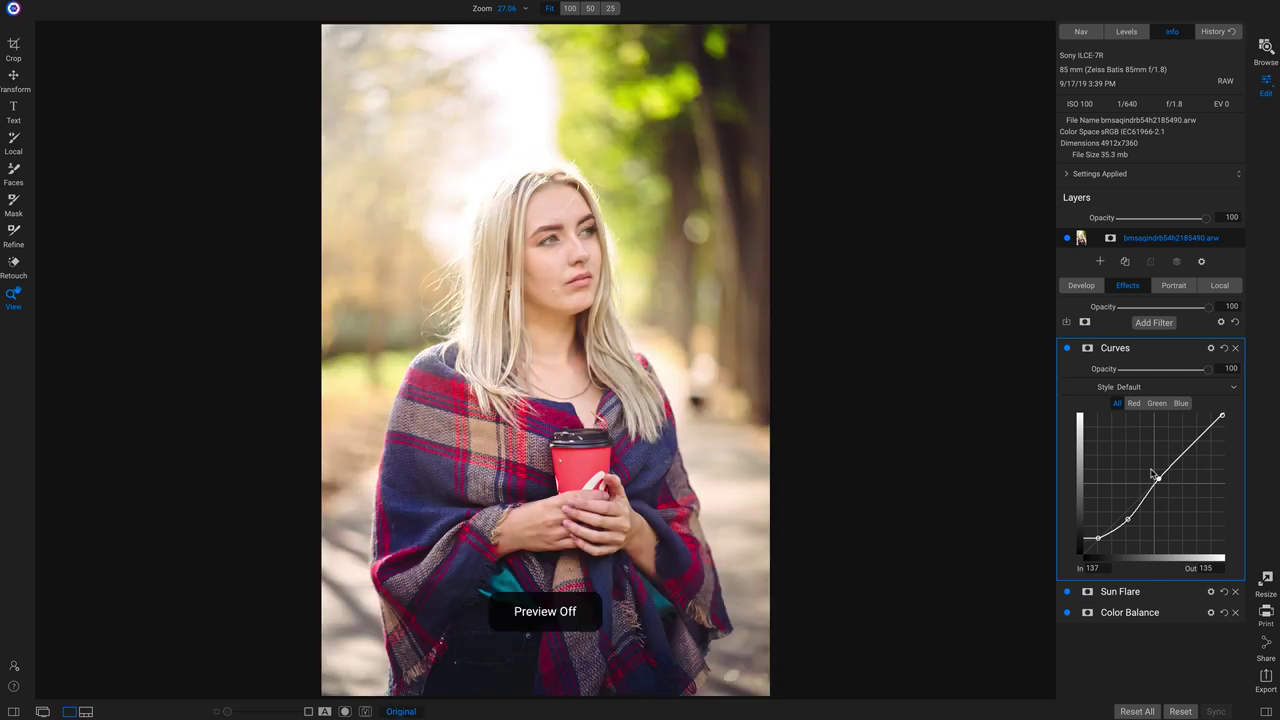
{"action": "key", "text": "ctrl+p"}
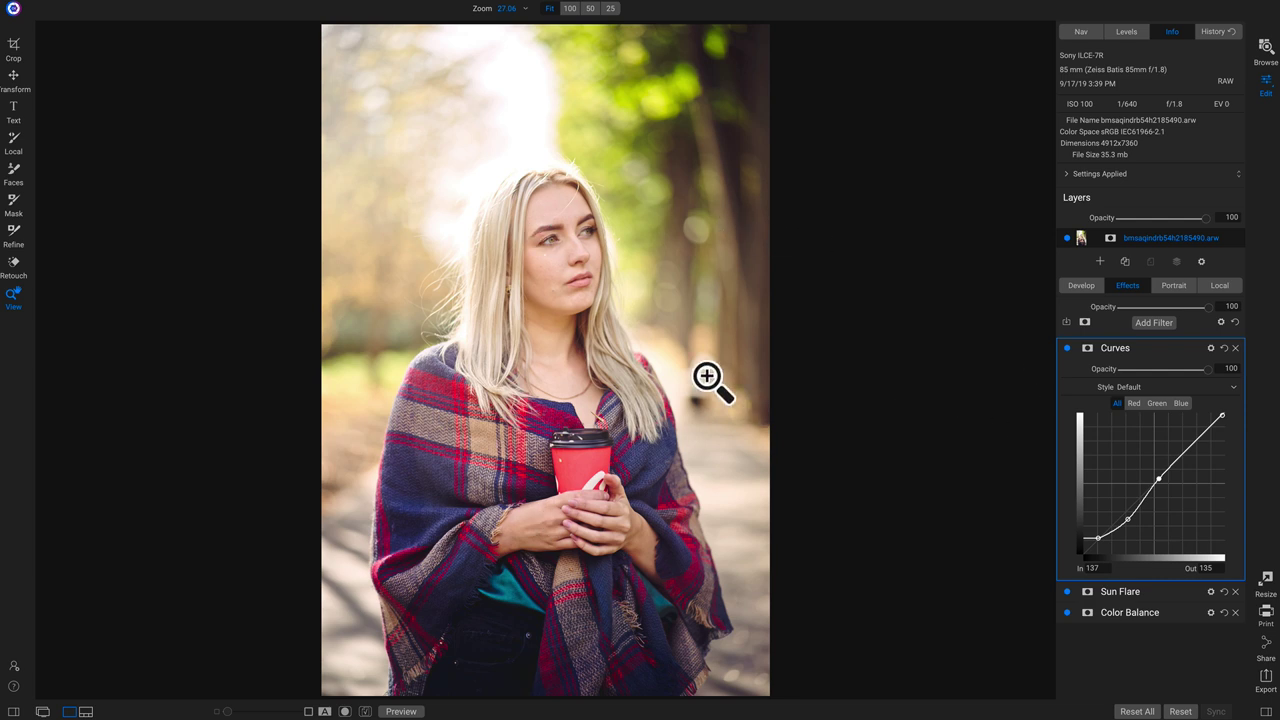
- Switch to the raw photo of the couple with a sparkler in Develop and lower its Exposure to -1.1
{"action": "left_click", "coordinate": [1081, 286]}
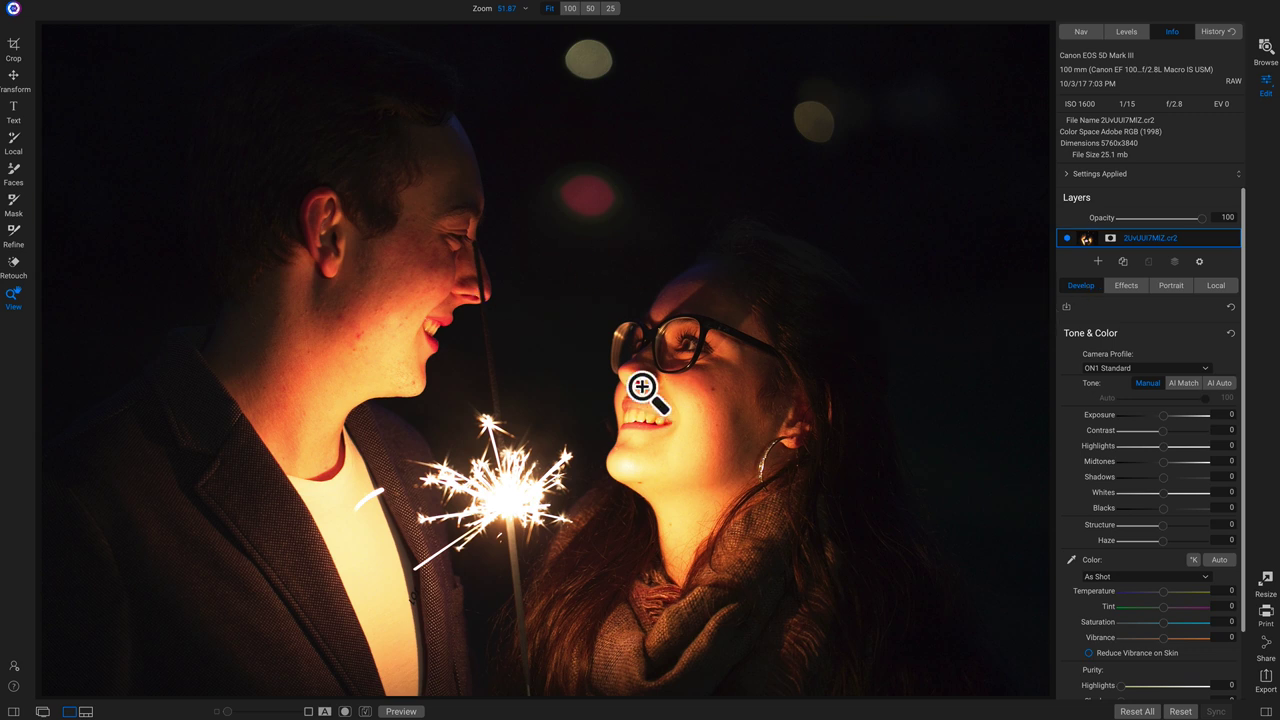
{"action": "left_click", "coordinate": [682, 436]}
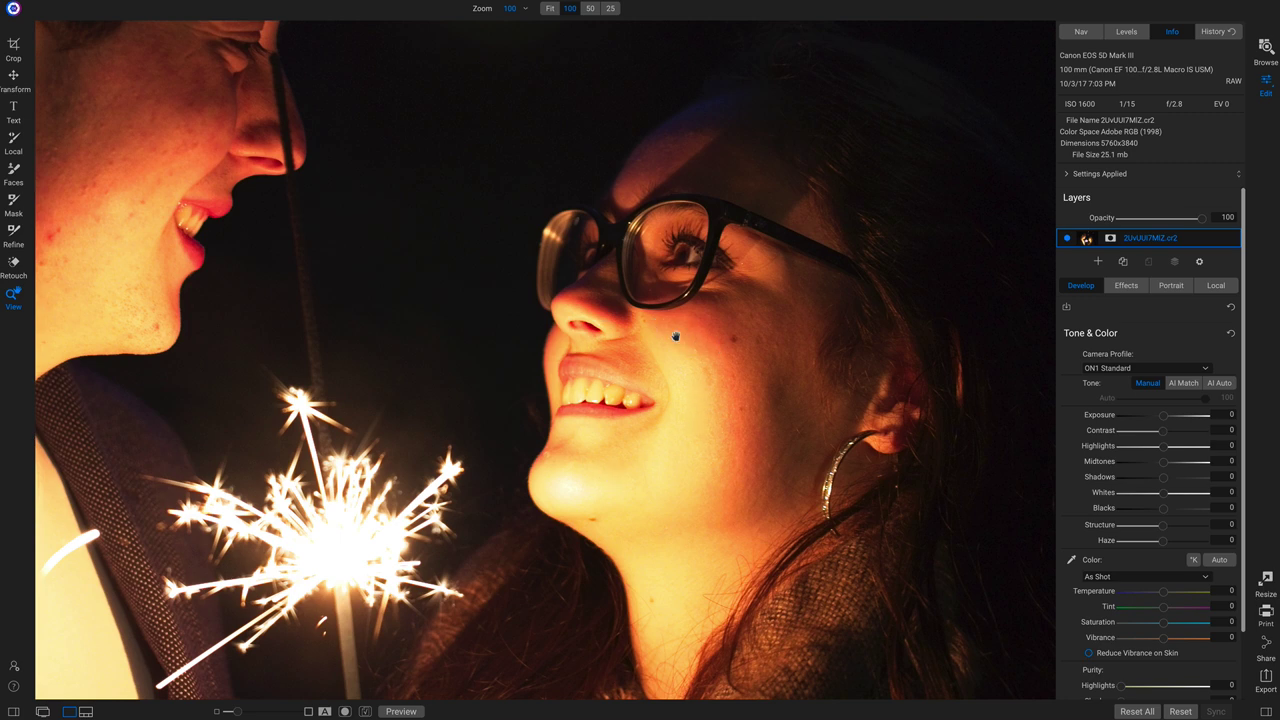
{"action": "left_click", "coordinate": [615, 516]}
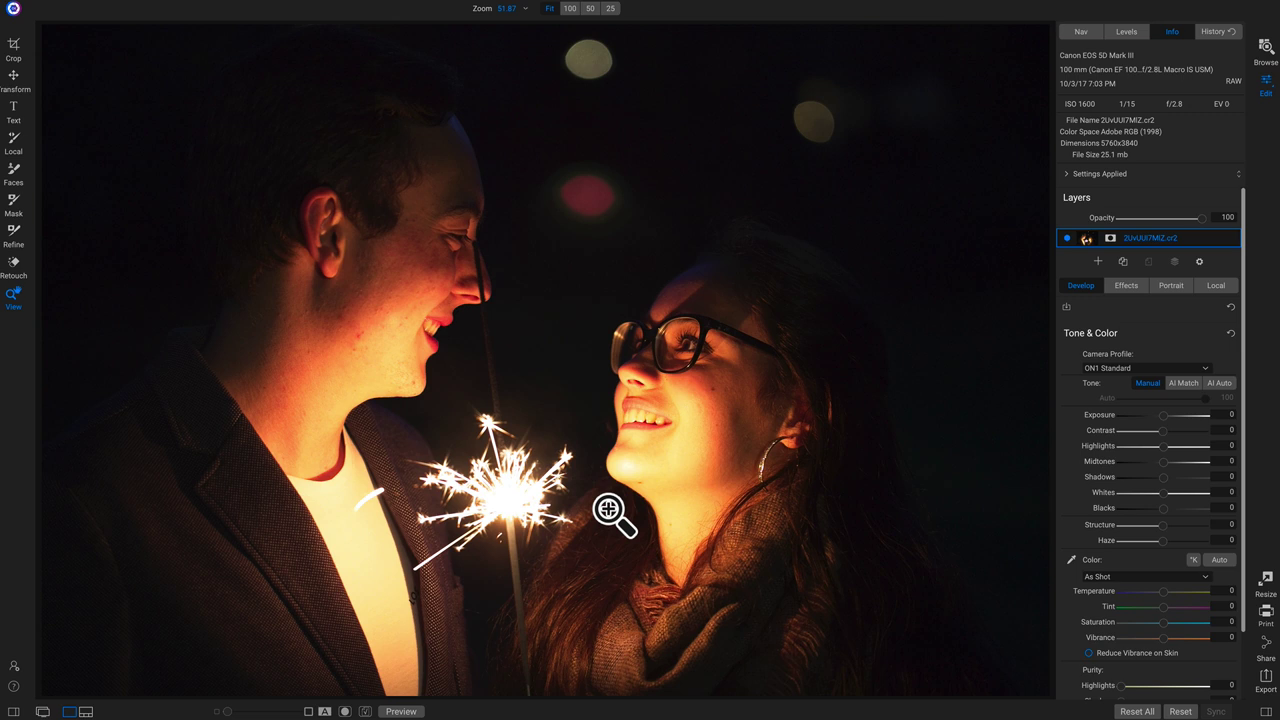
{"action": "left_click", "coordinate": [697, 420]}
{"action": "left_click_drag", "start_coordinate": [605, 407], "coordinate": [636, 455]}
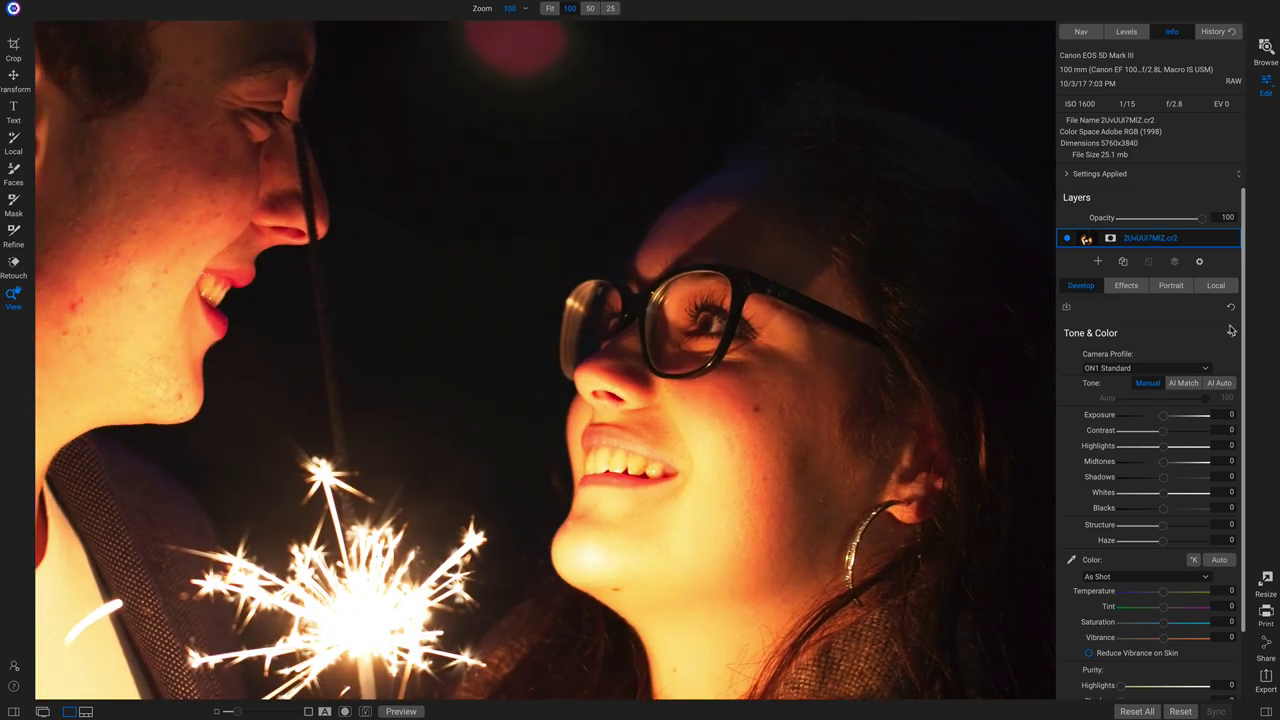
{"action": "left_click_drag", "start_coordinate": [1164, 423], "coordinate": [1153, 423]}
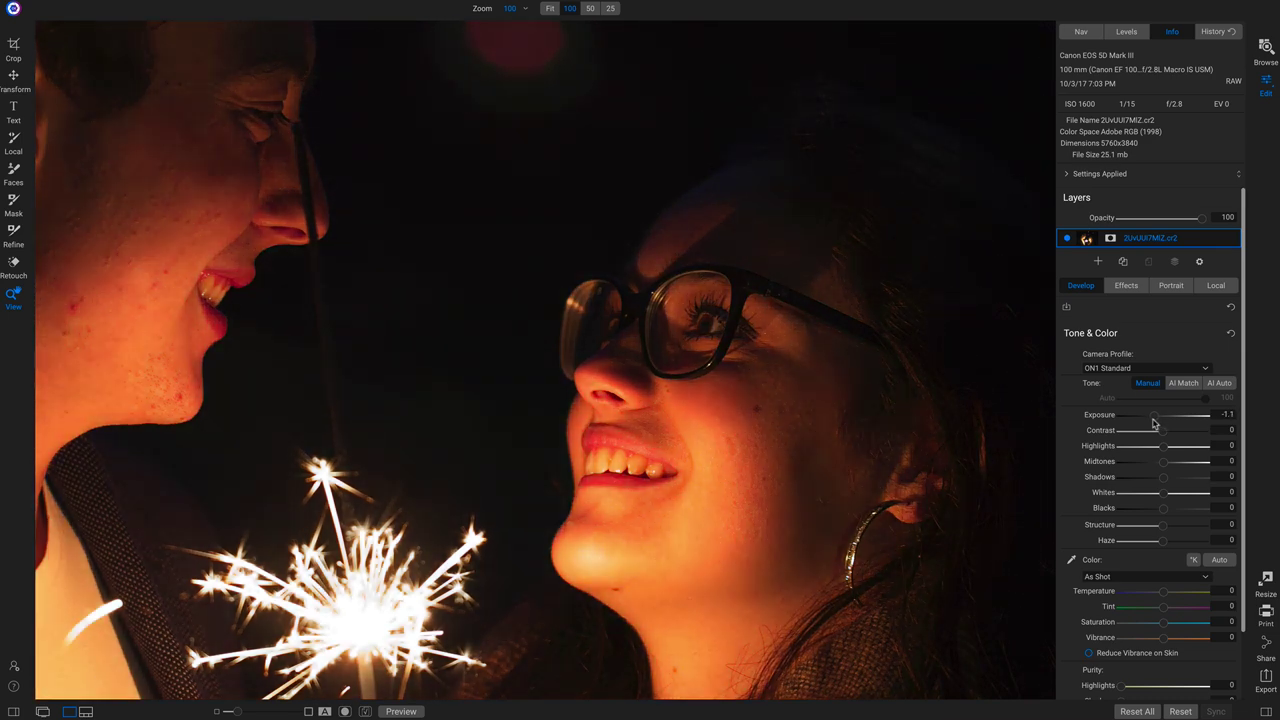
- Lower the sparkler photo's Exposure to -1.3, compare with the original, and raise Shadows to 15
{"action": "left_click_drag", "start_coordinate": [1153, 423], "coordinate": [1151, 423]}
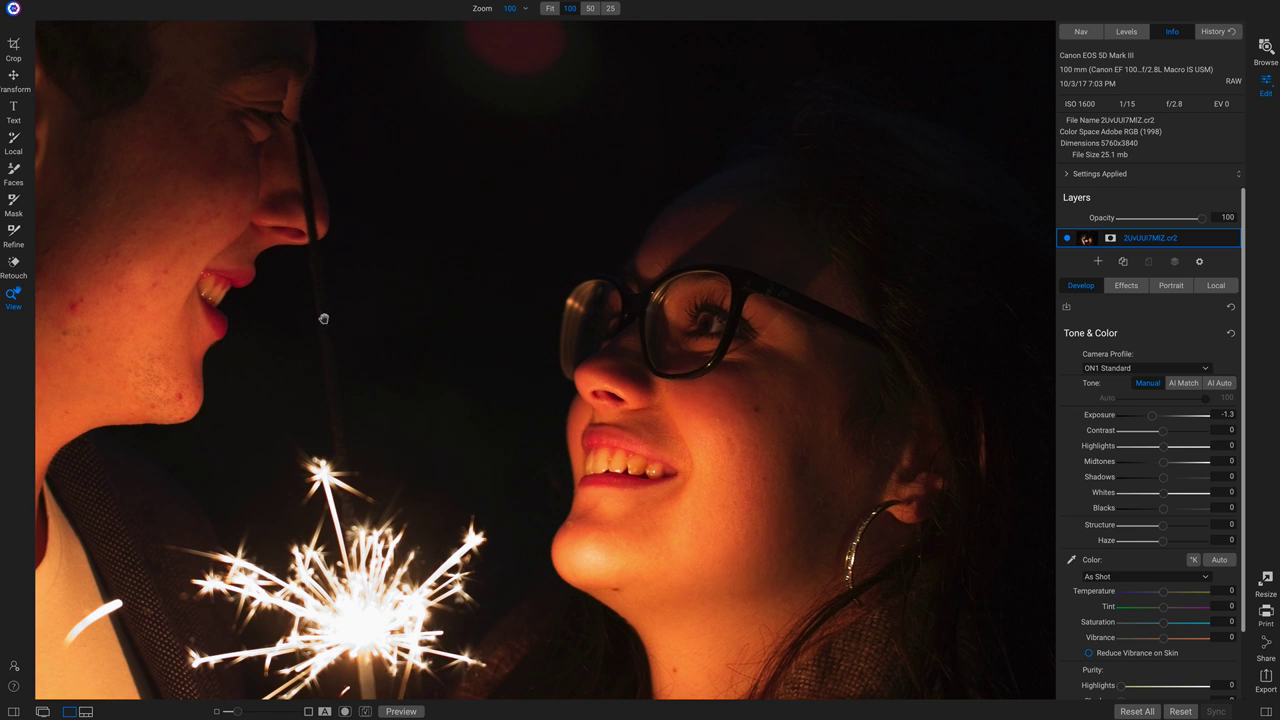
{"action": "key", "text": "ctrl+p"}
{"action": "left_click", "coordinate": [323, 318]}
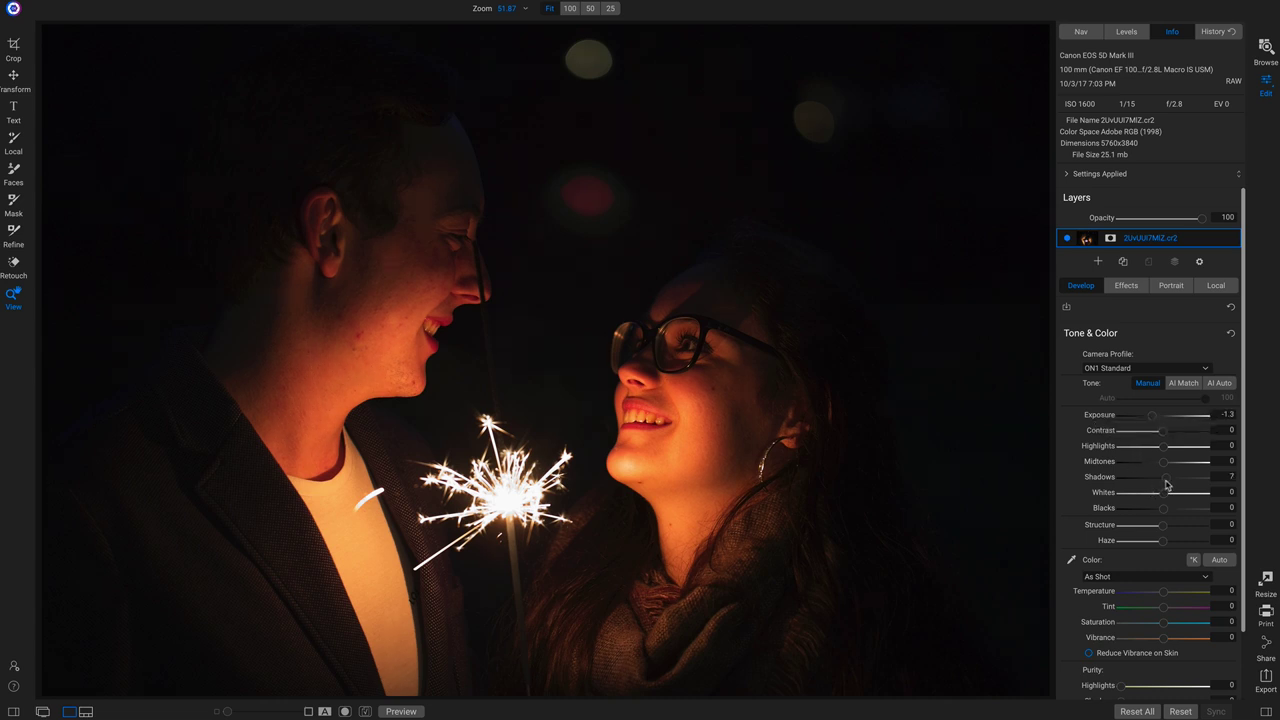
{"action": "left_click_drag", "start_coordinate": [1163, 480], "coordinate": [1170, 484]}
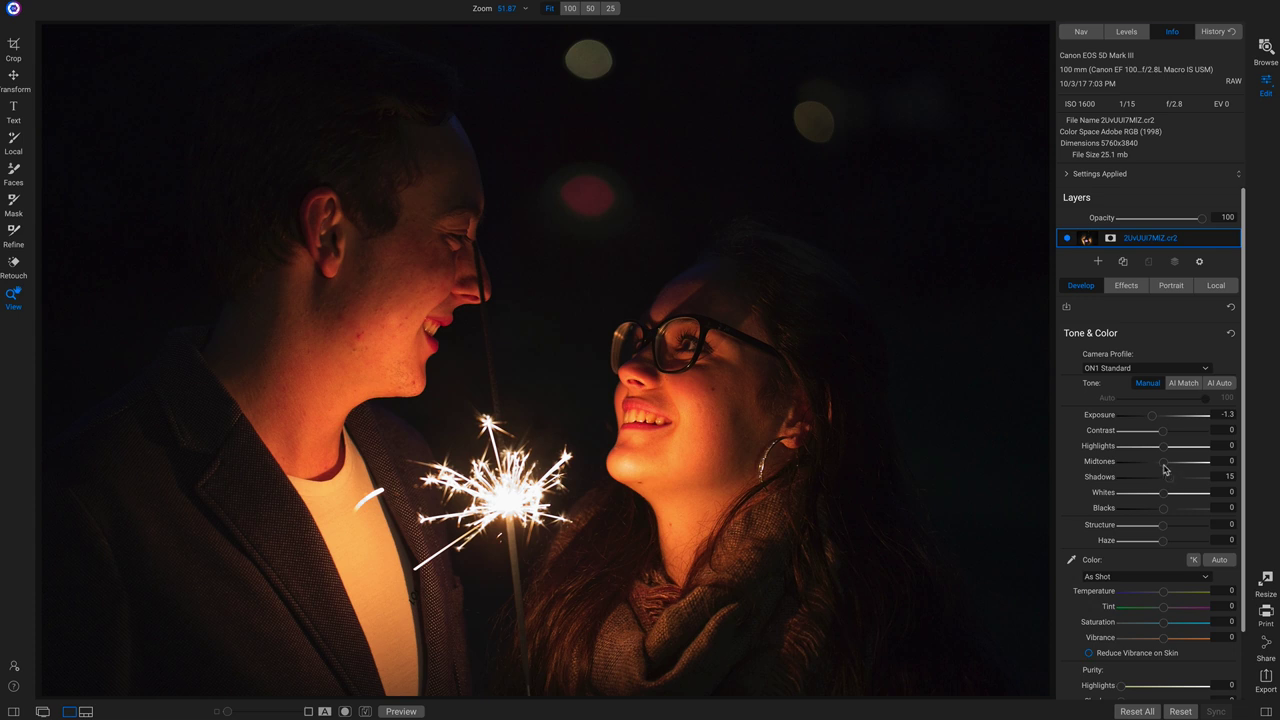
- Raise Midtones to 31 and compare the edit with the original photo
{"action": "left_click_drag", "start_coordinate": [1164, 464], "coordinate": [1166, 464]}
{"action": "left_click_drag", "start_coordinate": [1165, 469], "coordinate": [1170, 469]}
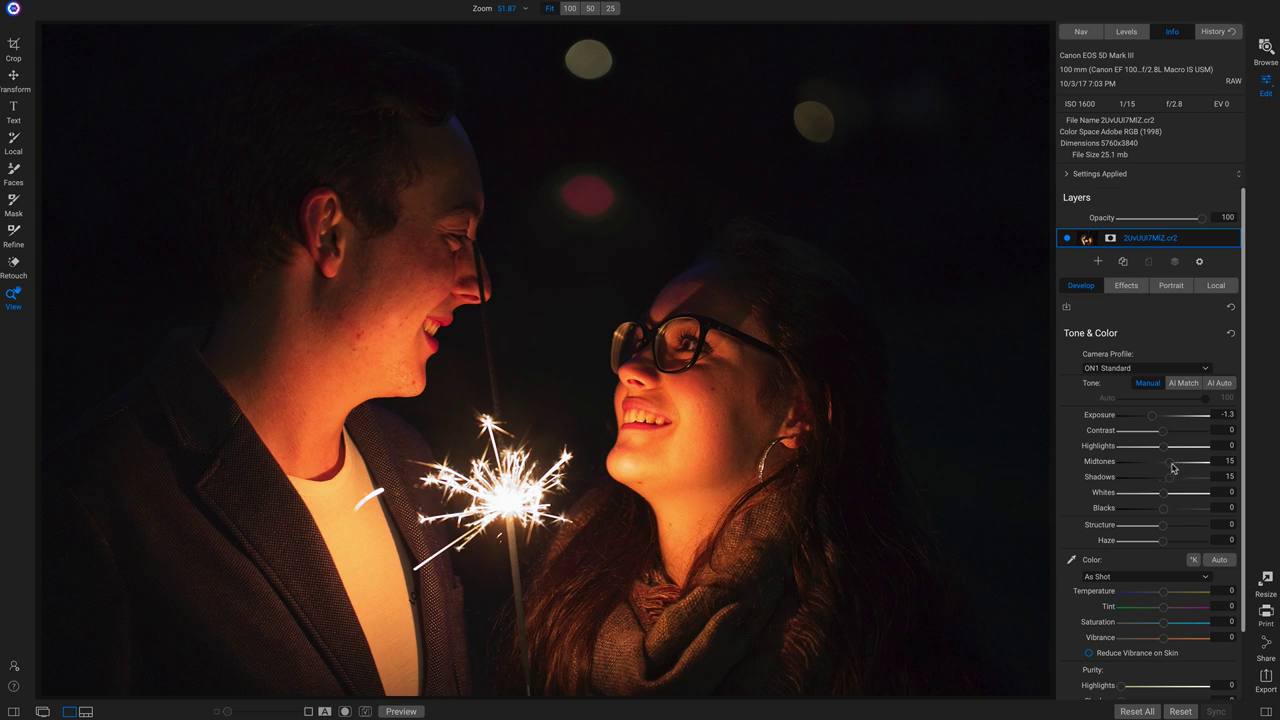
{"action": "left_click_drag", "start_coordinate": [1173, 467], "coordinate": [1180, 460]}
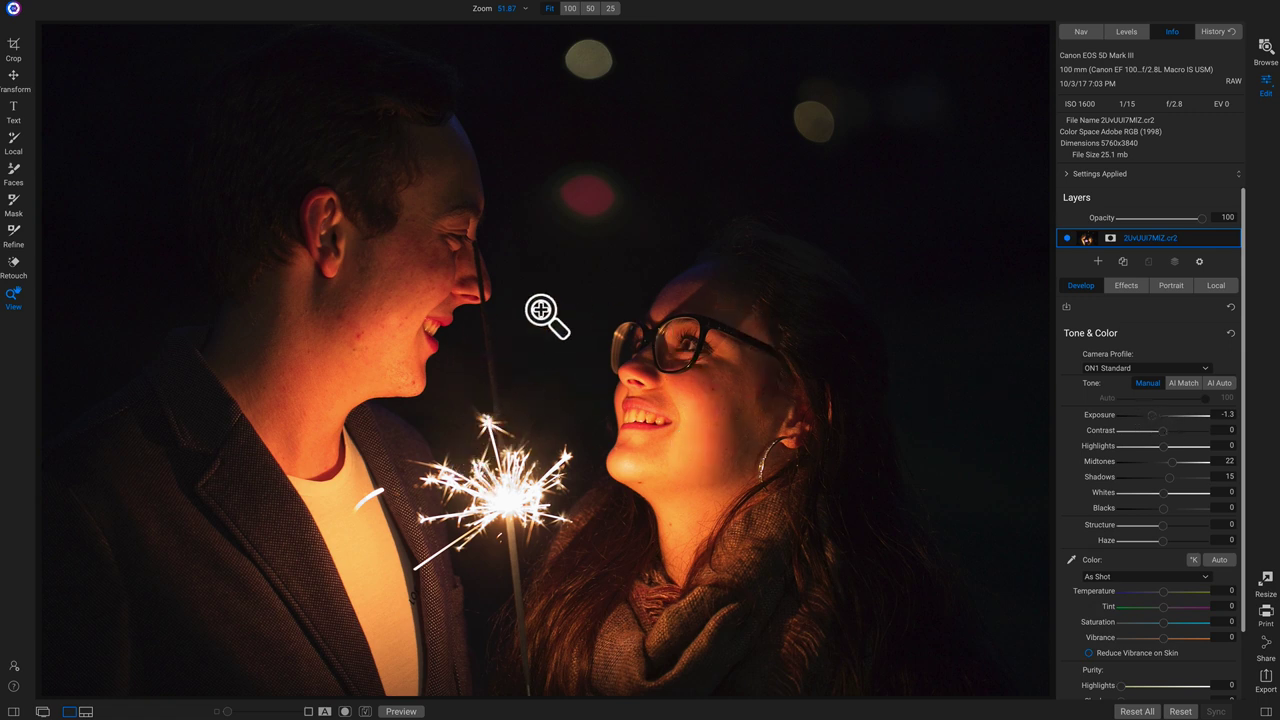
{"action": "left_click_drag", "start_coordinate": [663, 436], "coordinate": [686, 380]}
{"action": "left_click_drag", "start_coordinate": [1173, 462], "coordinate": [1176, 468]}
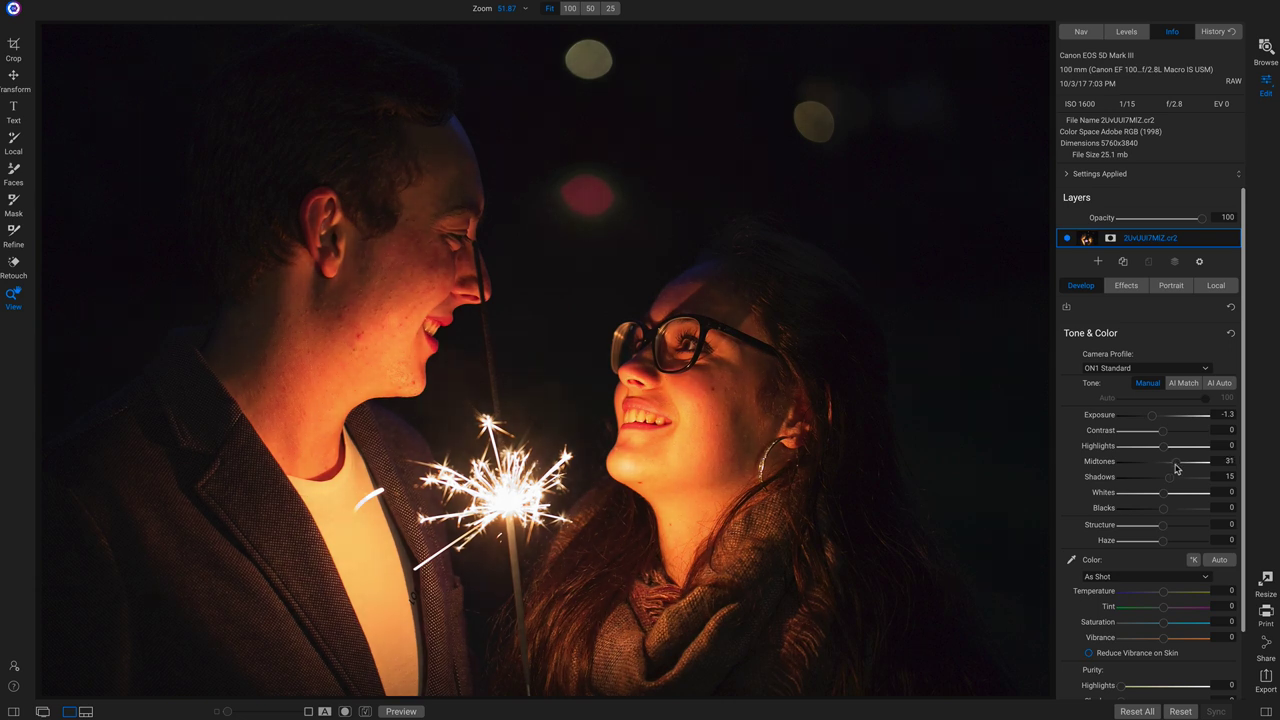
{"action": "key", "text": "backslash"}
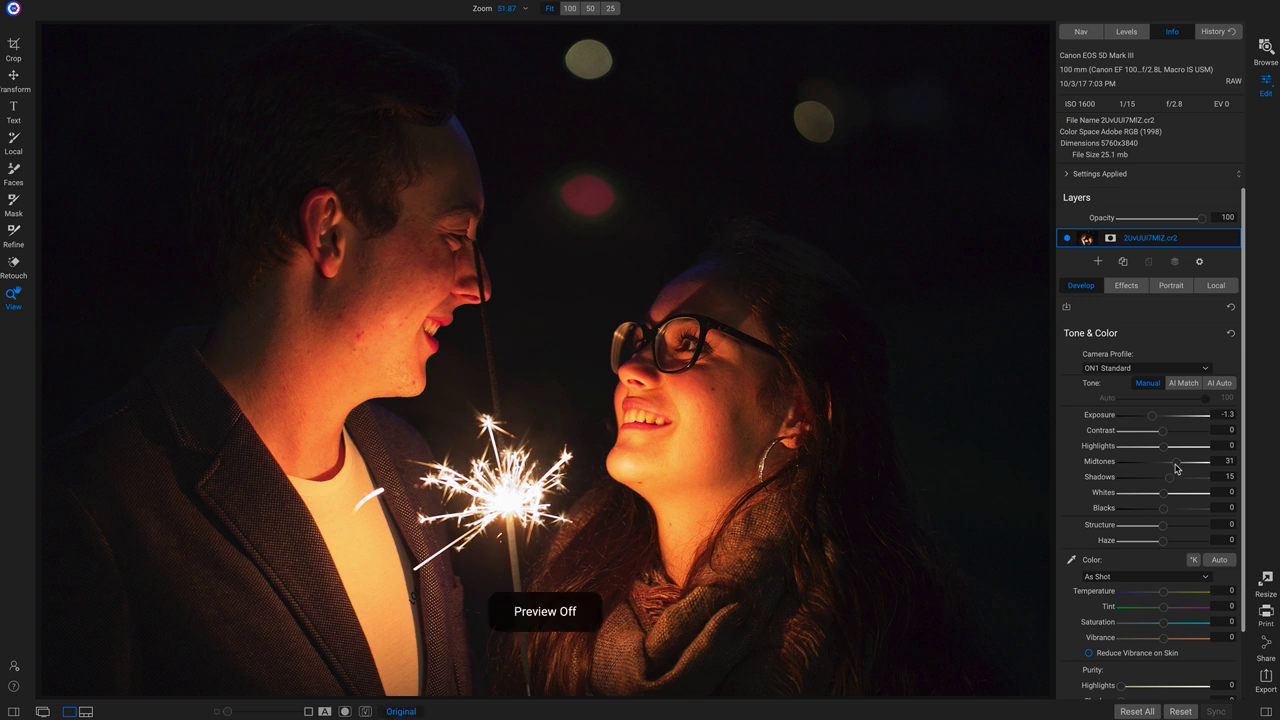
{"action": "key", "text": "backslash"}
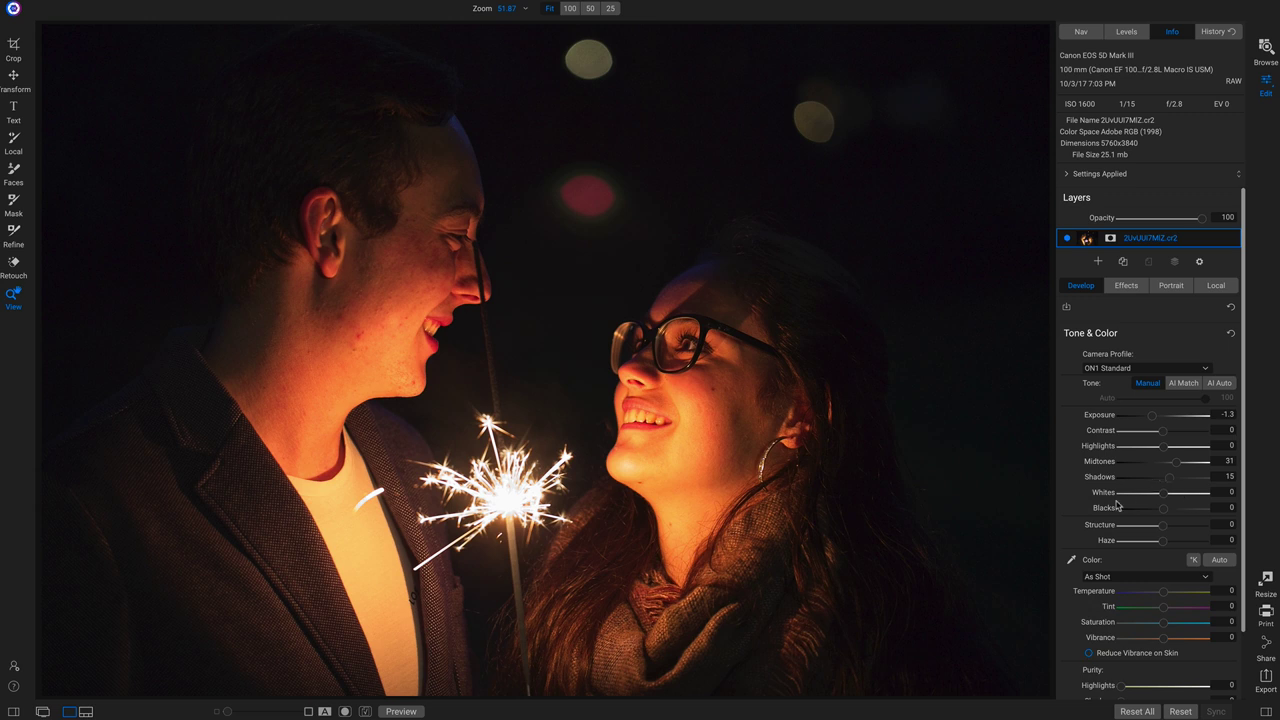
- Lower Whites to -100 while checking the faces up close, and compare the whole photo with the original
{"action": "left_click", "coordinate": [655, 444]}
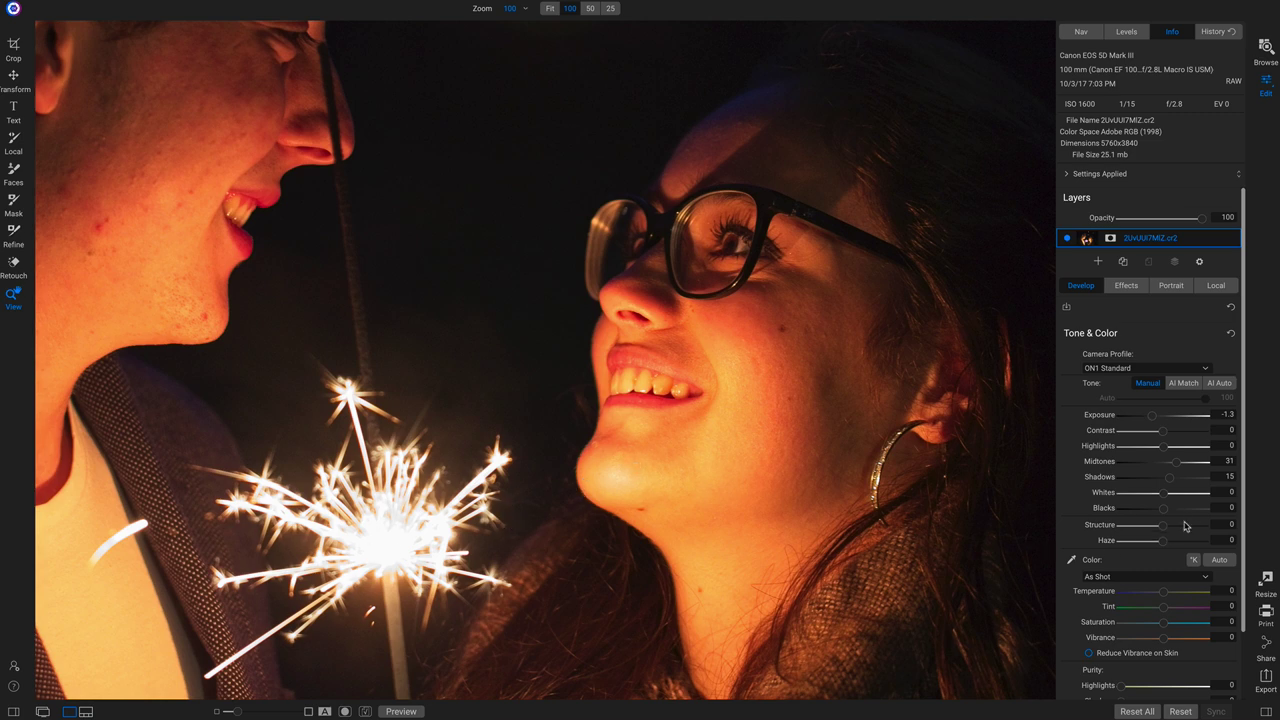
{"action": "left_click_drag", "start_coordinate": [1164, 499], "coordinate": [1093, 503]}
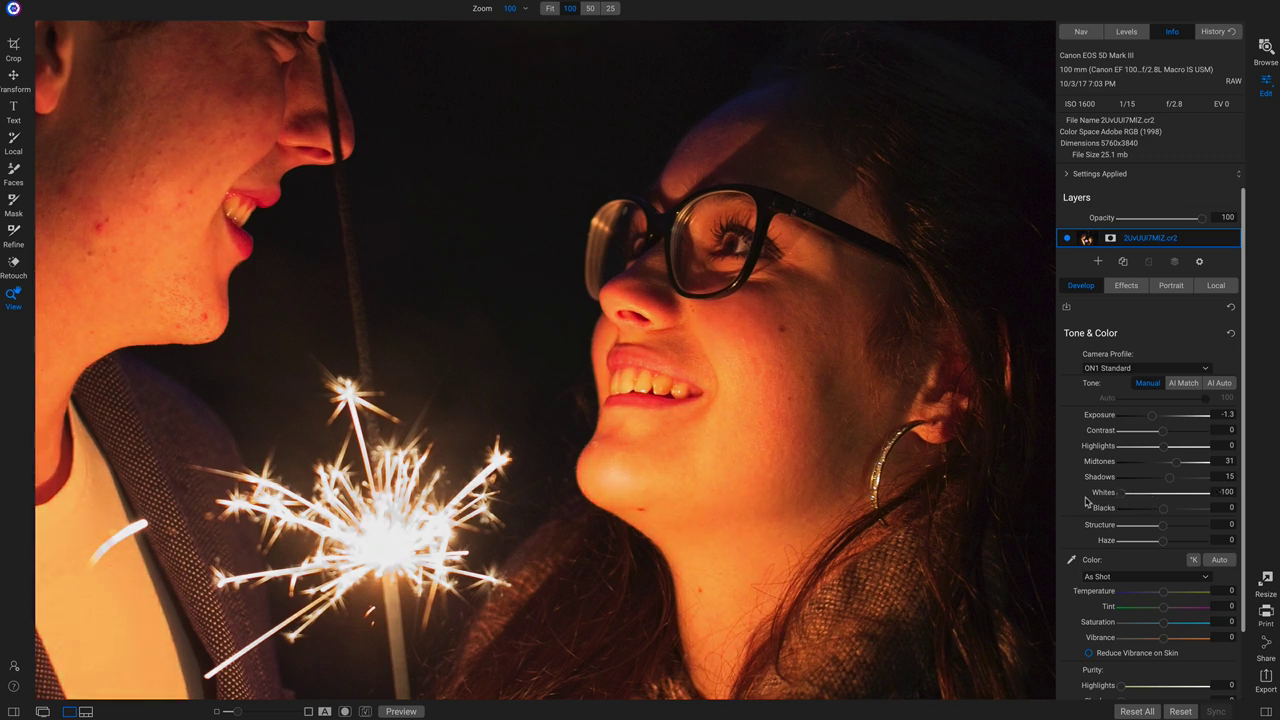
{"action": "mouse_move", "coordinate": [1120, 498]}
{"action": "left_mouse_down"}
{"action": "mouse_move", "coordinate": [1165, 499]}
{"action": "mouse_move", "coordinate": [1101, 500]}
{"action": "left_mouse_up"}
{"action": "left_click", "coordinate": [731, 372]}
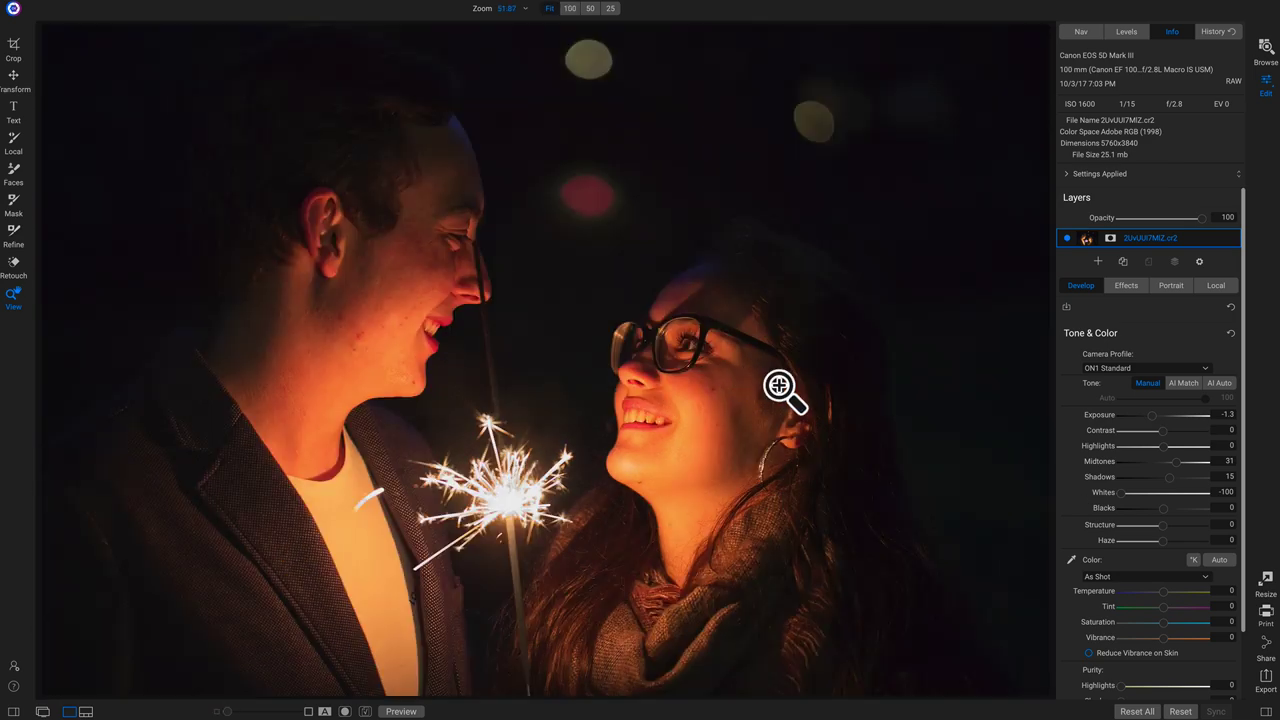
{"action": "key", "text": "ctrl+p"}
{"action": "key", "text": "ctrl+p"}
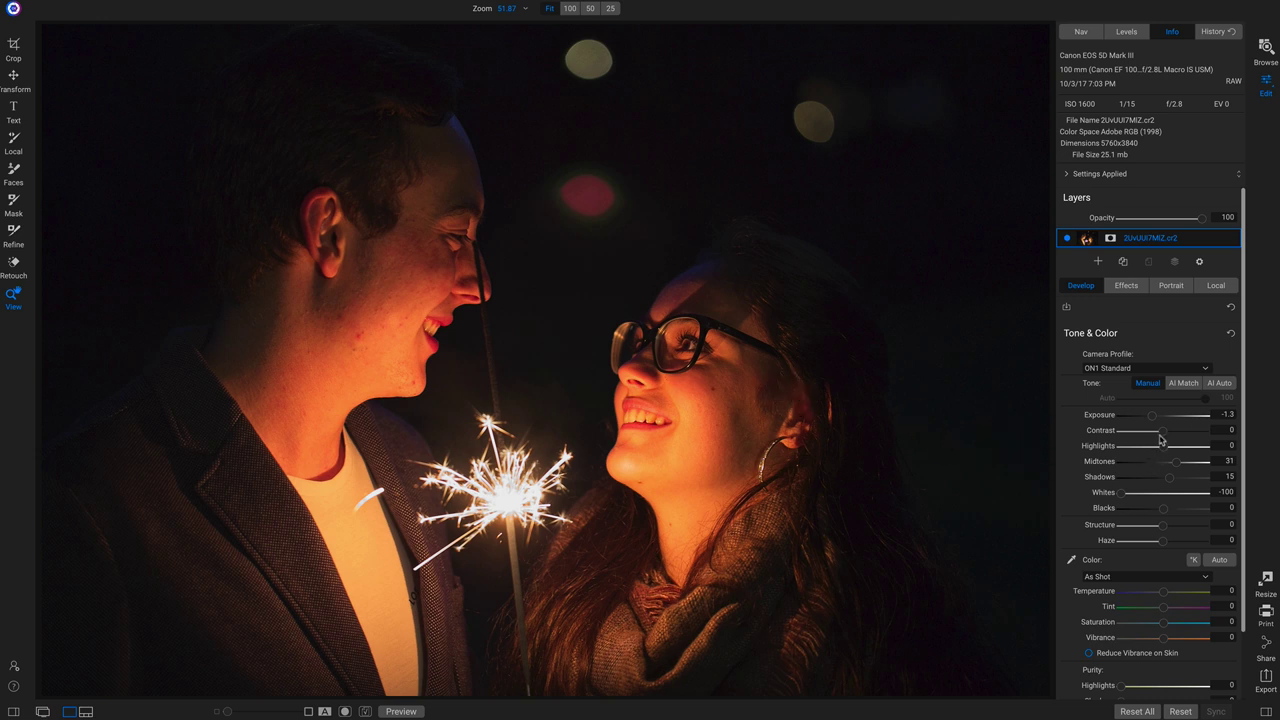
- Set Contrast to -37 and Blacks to -6, and compare the edit with the original
{"action": "left_click_drag", "start_coordinate": [1162, 436], "coordinate": [1146, 438]}
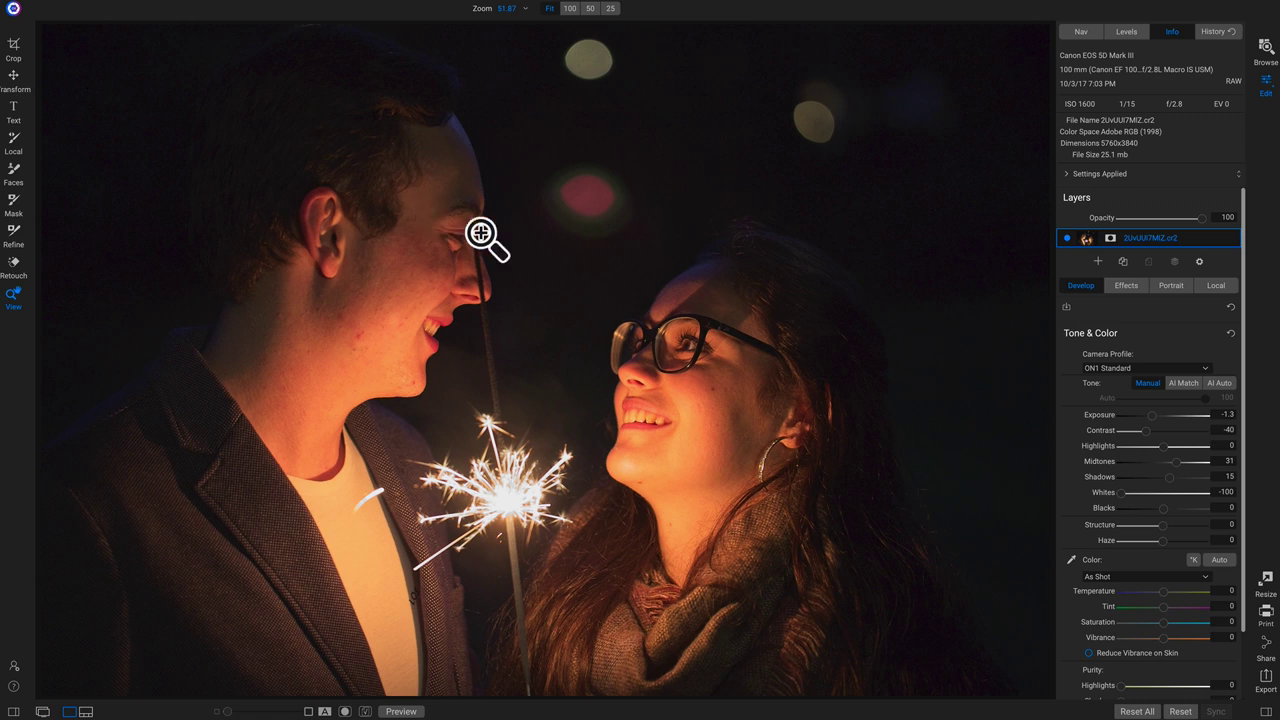
{"action": "double_click", "coordinate": [1104, 434]}
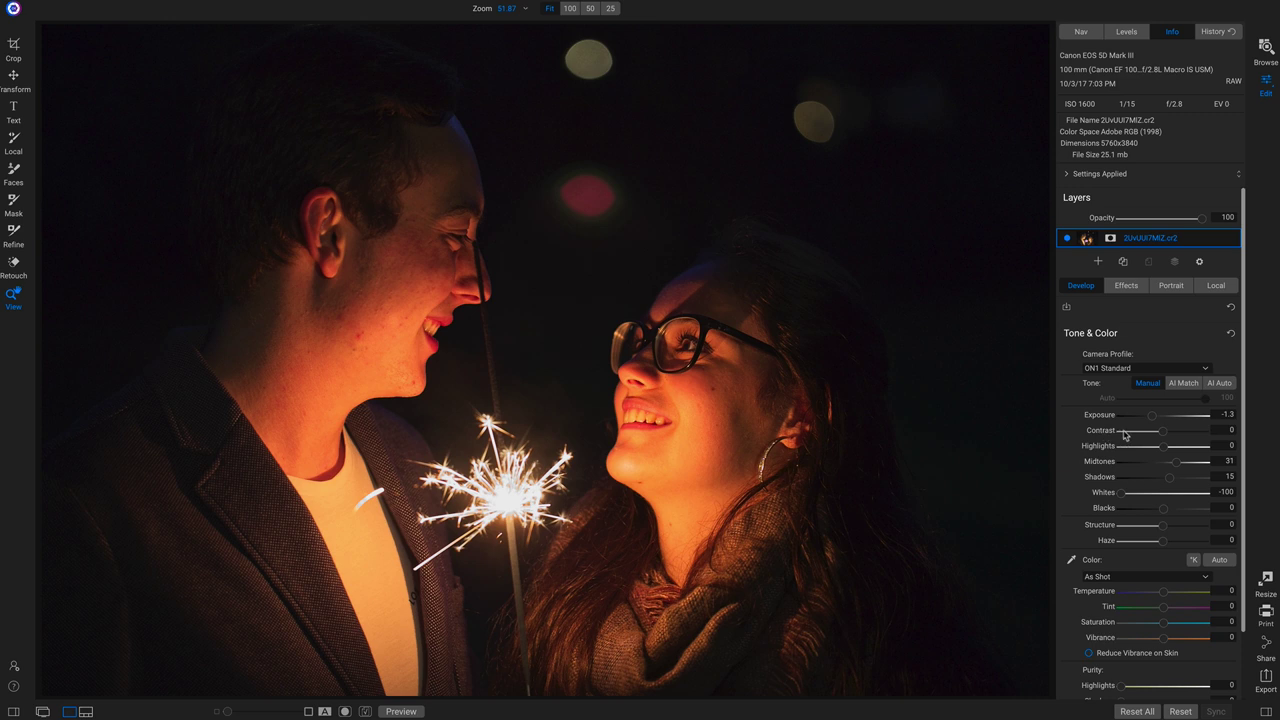
{"action": "left_click_drag", "start_coordinate": [1164, 437], "coordinate": [1135, 437]}
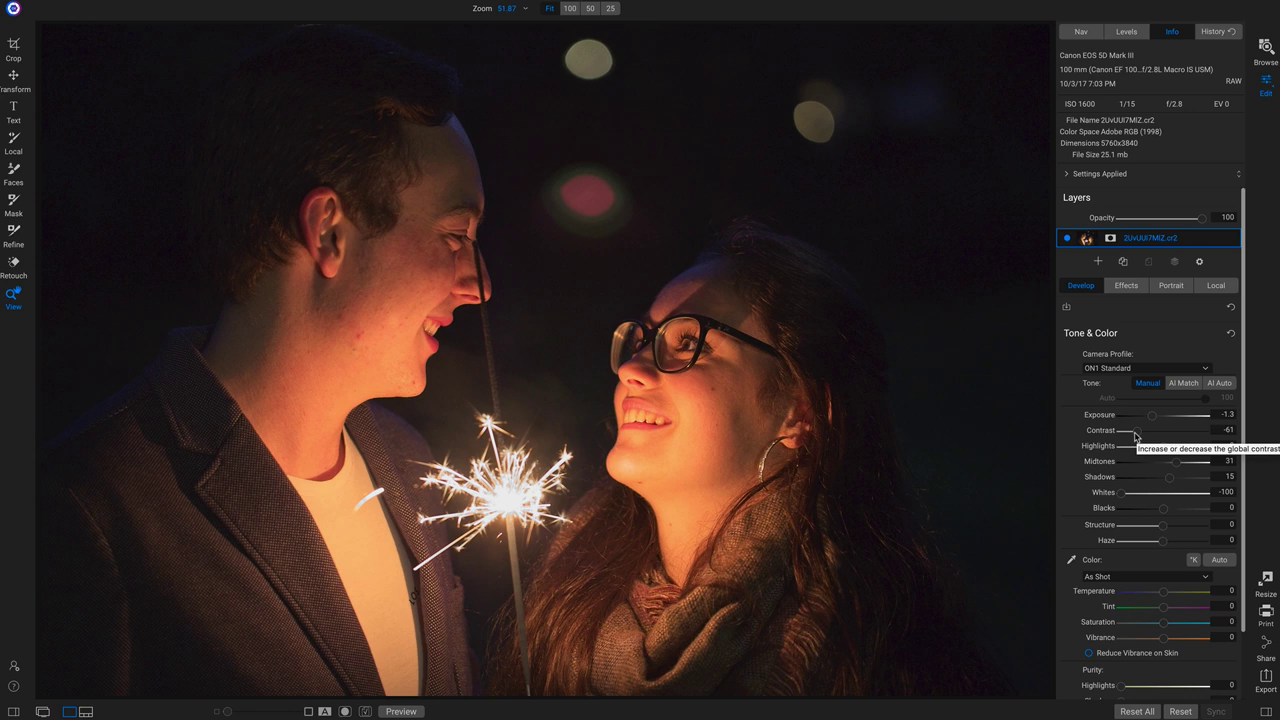
{"action": "scroll", "coordinate": [1135, 437], "scroll_direction": "down", "scroll_amount": 2}
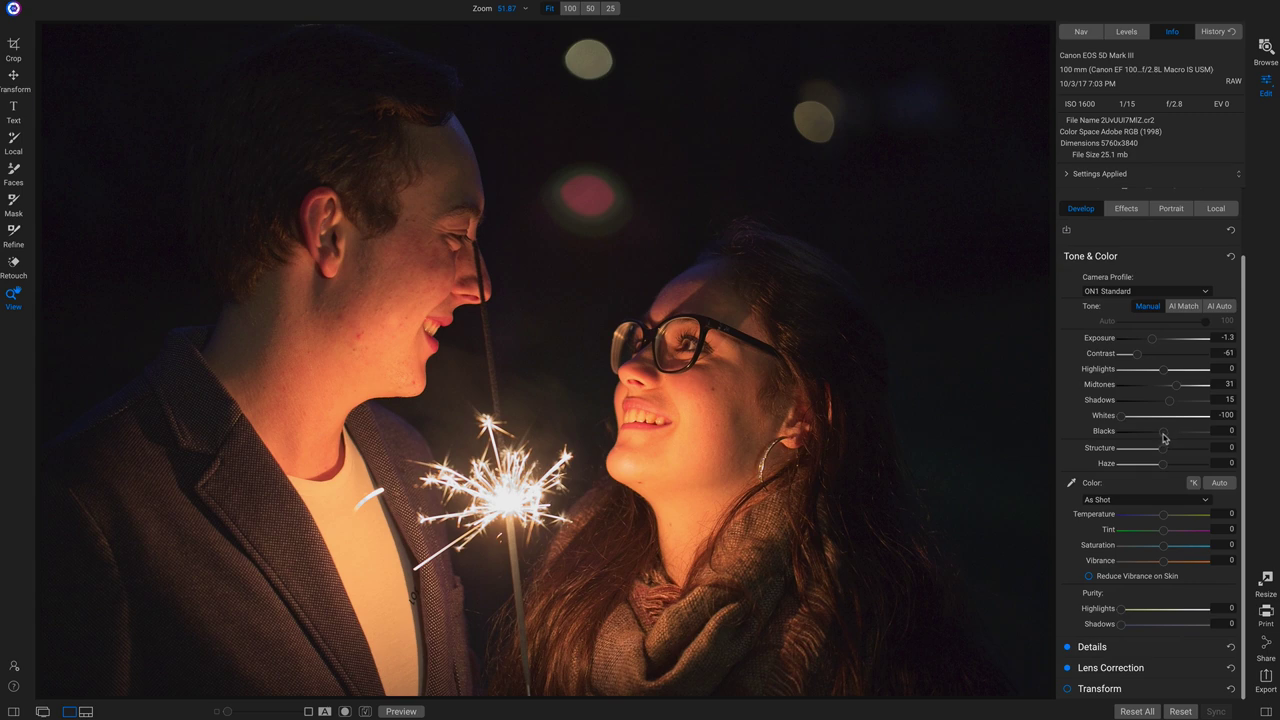
{"action": "left_click_drag", "start_coordinate": [1163, 437], "coordinate": [1160, 437]}
{"action": "left_click_drag", "start_coordinate": [1135, 357], "coordinate": [1146, 359]}
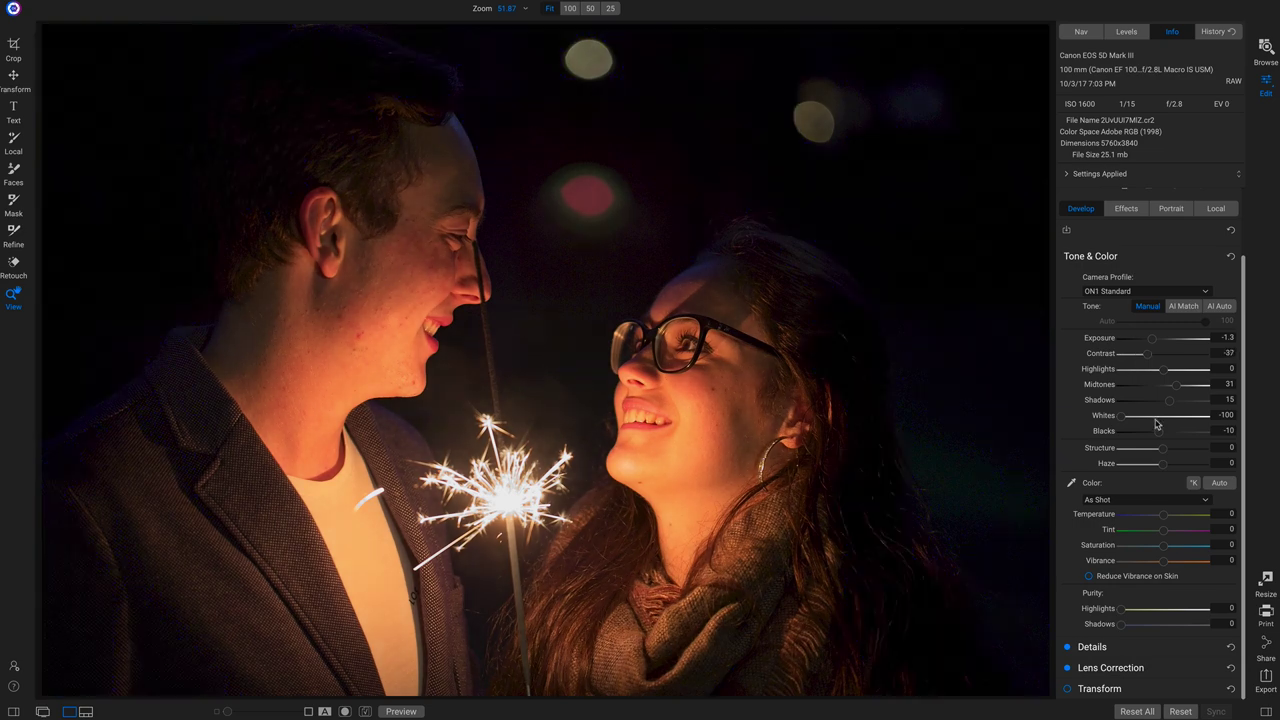
{"action": "left_click_drag", "start_coordinate": [1157, 437], "coordinate": [1160, 436]}
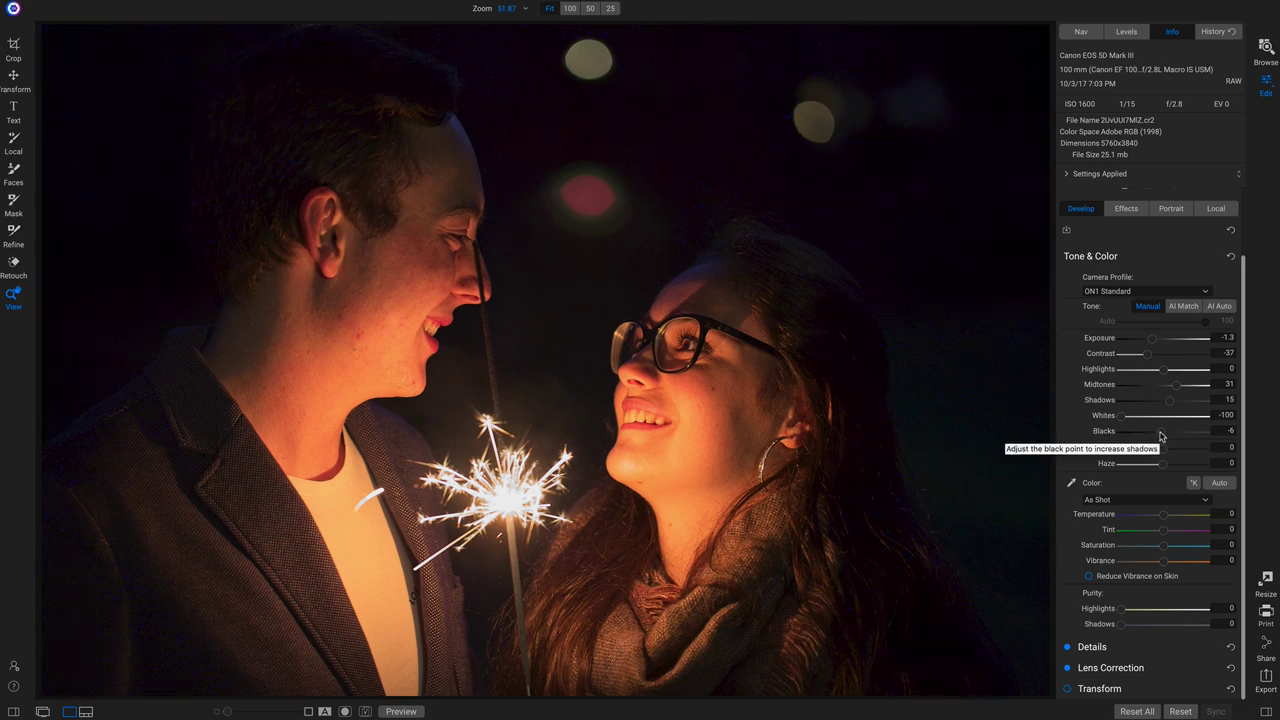
{"action": "key", "text": "backslash"}
{"action": "key", "text": "backslash"}
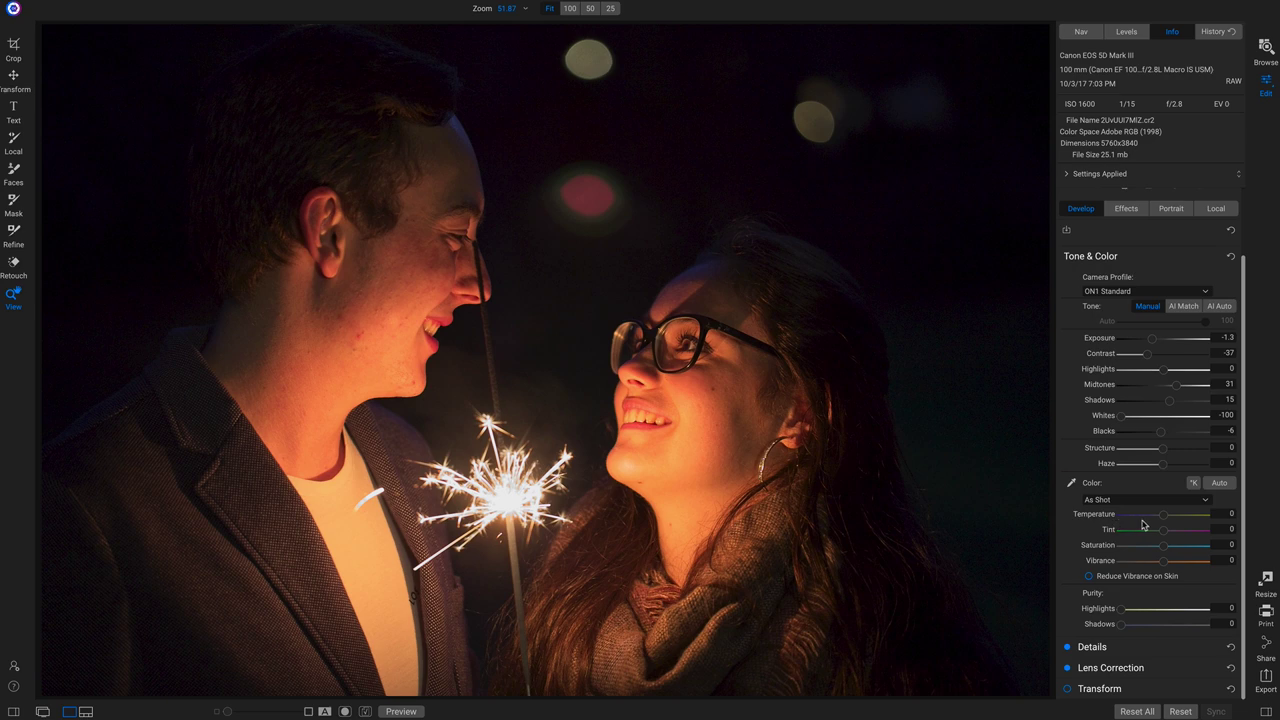
- Switch the white balance to the Kelvin scale, cool Temperature to 2675, and compare the edit with the original
{"action": "left_click", "coordinate": [1193, 484]}
{"action": "left_click", "coordinate": [1127, 520]}
{"action": "left_click_drag", "start_coordinate": [1126, 520], "coordinate": [1125, 520]}
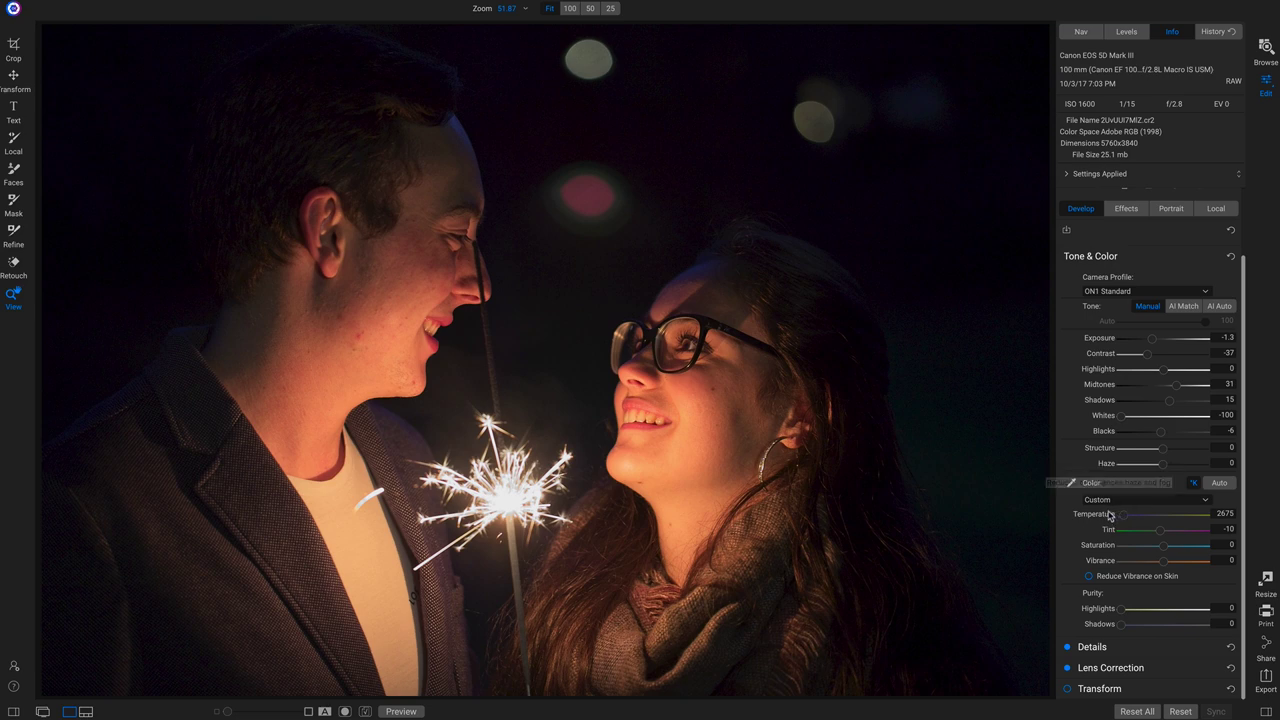
{"action": "left_click_drag", "start_coordinate": [1124, 519], "coordinate": [1123, 520]}
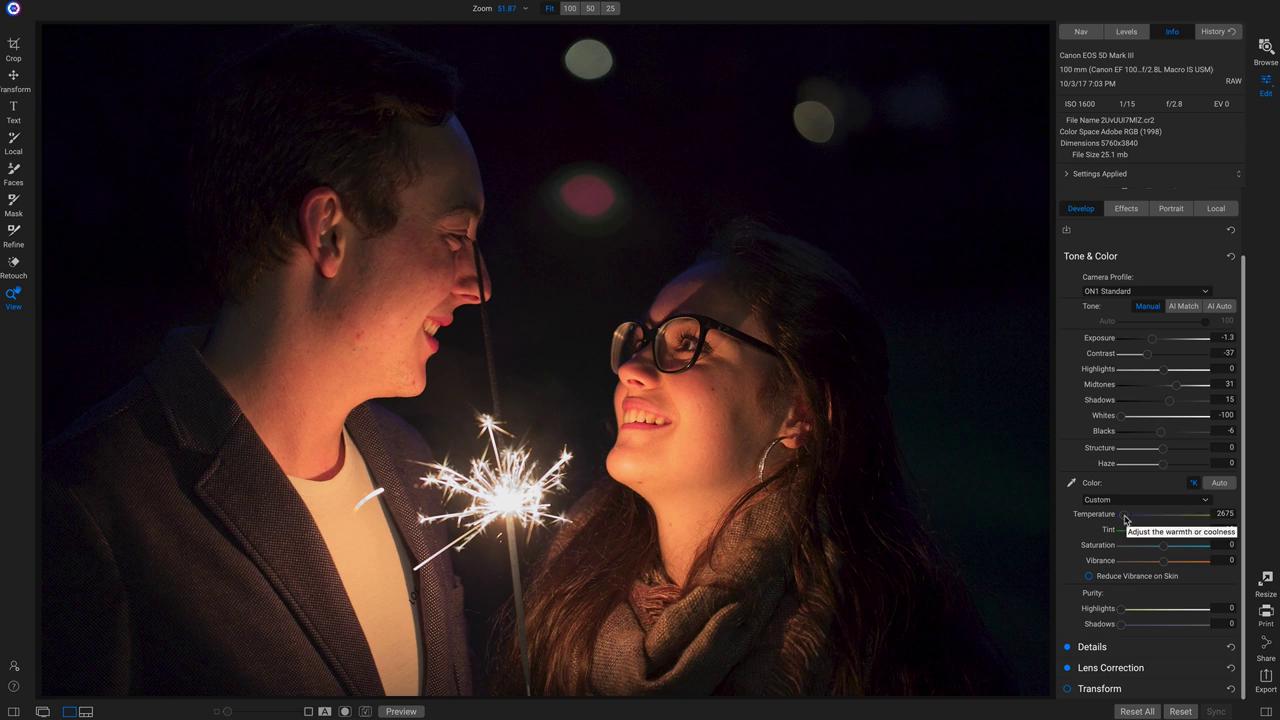
{"action": "key", "text": "ctrl+p"}
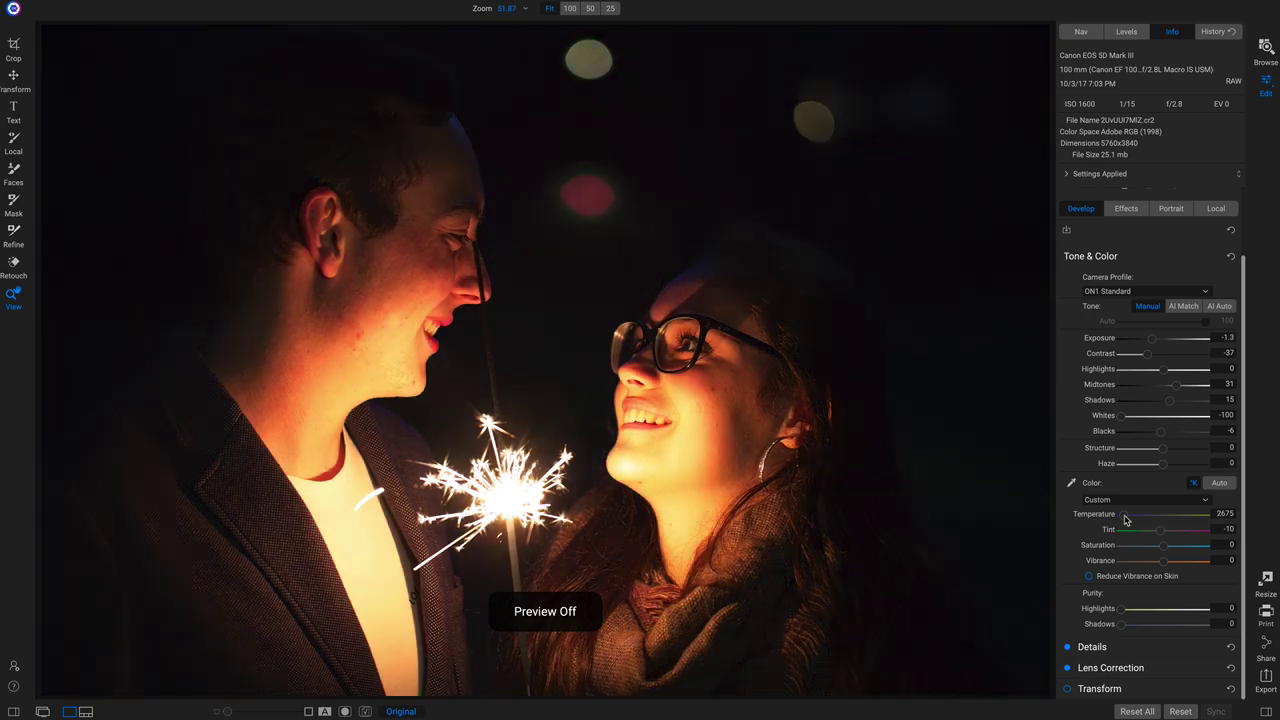
{"action": "key", "text": "ctrl+p"}
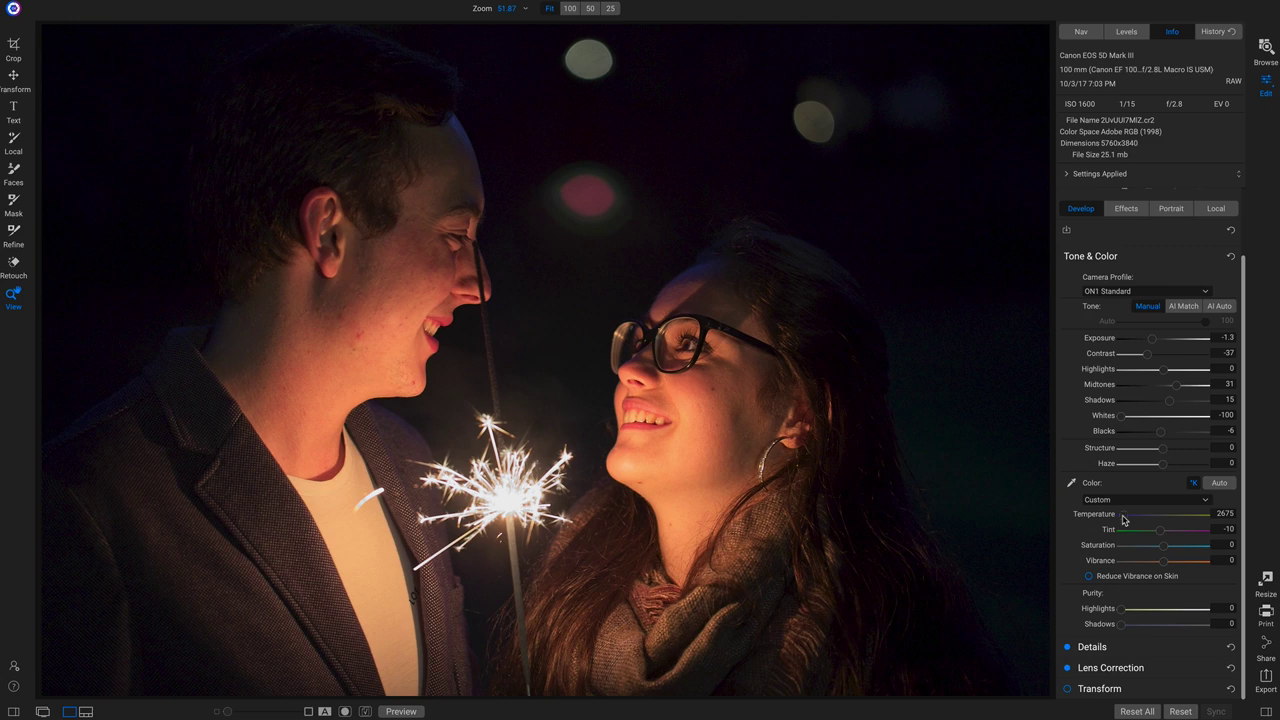
- Add a Channel Mixer filter in Effects and apply its BW Green Filter style
{"action": "left_click", "coordinate": [1126, 210]}
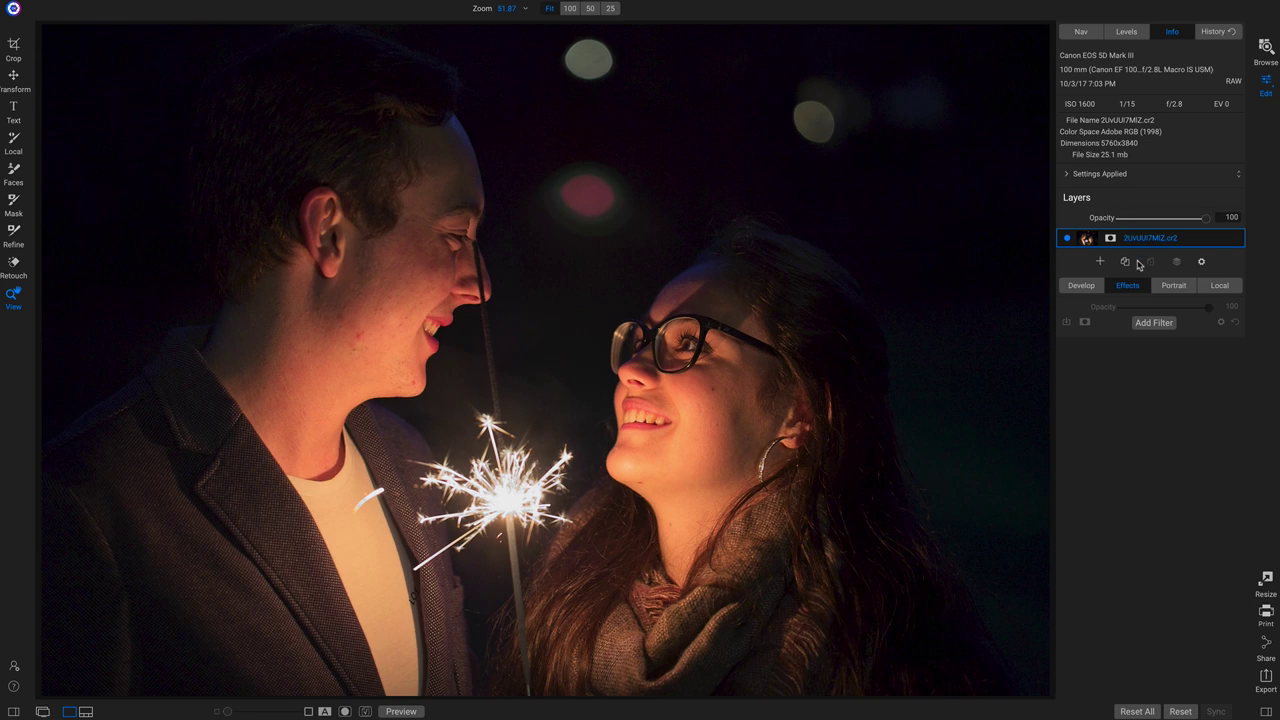
{"action": "left_click", "coordinate": [1156, 323]}
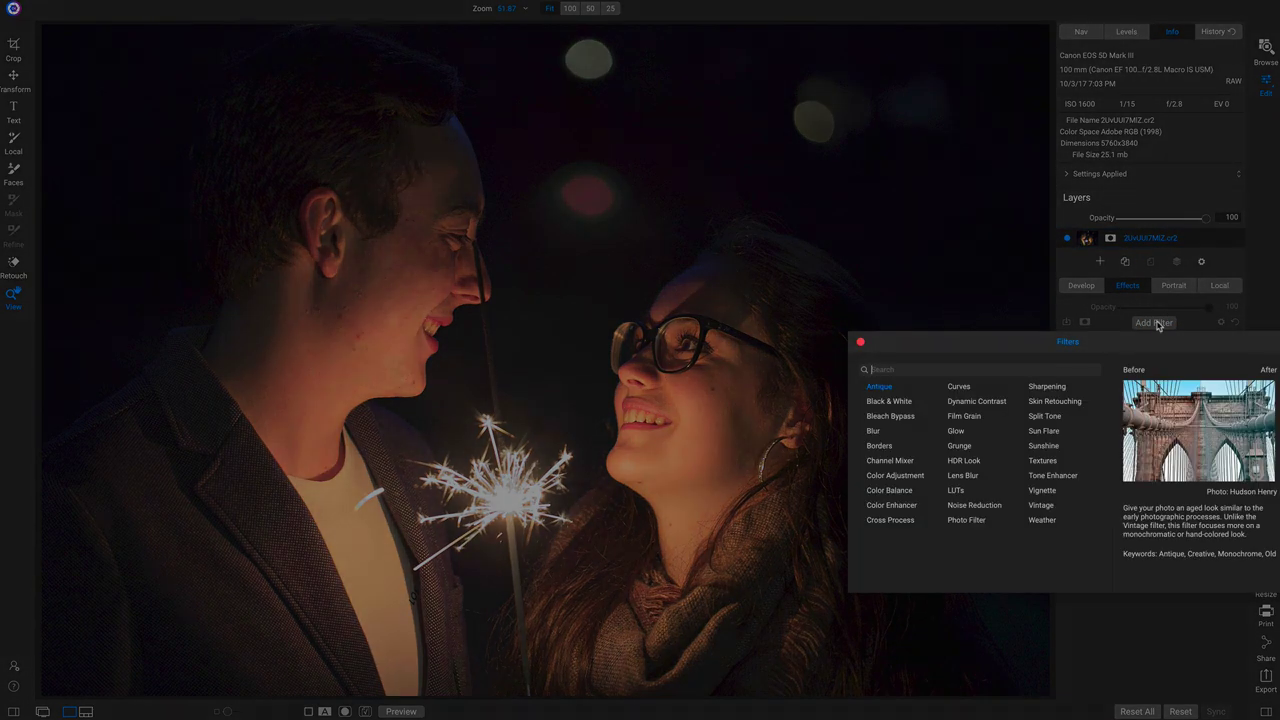
{"action": "left_click", "coordinate": [889, 463]}
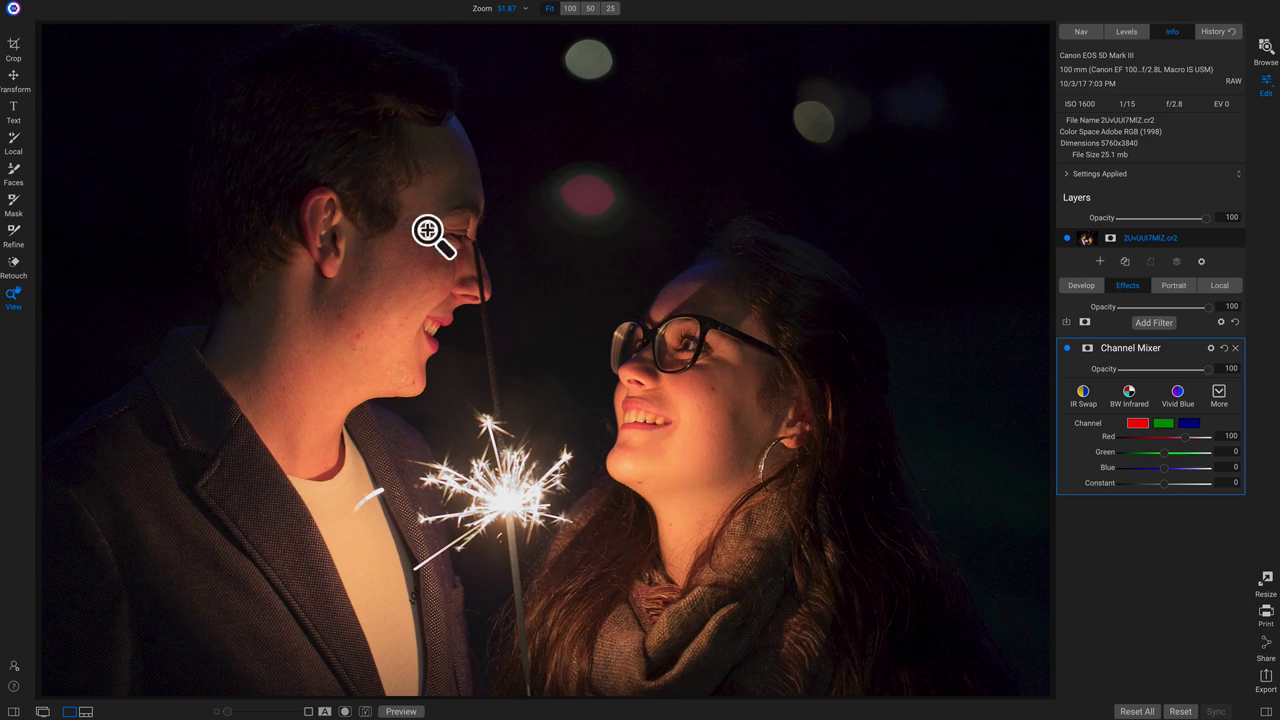
{"action": "left_click", "coordinate": [1219, 394]}
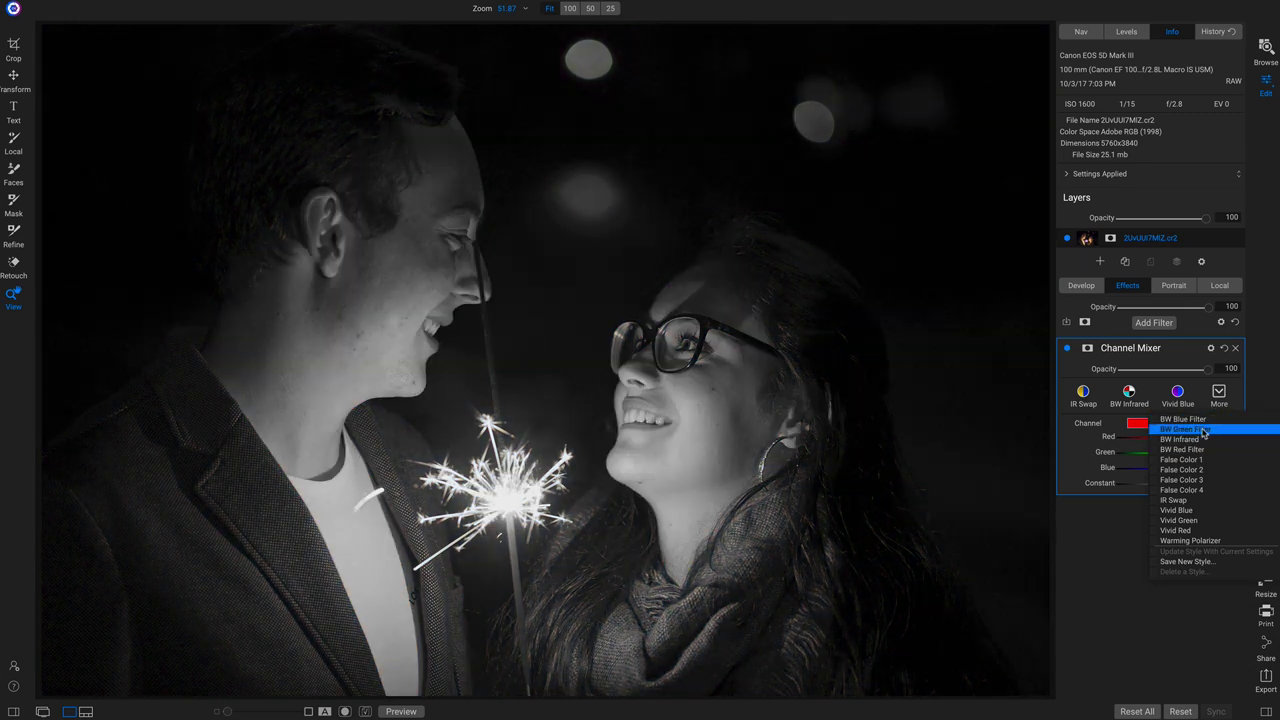
{"action": "left_click", "coordinate": [1198, 431]}
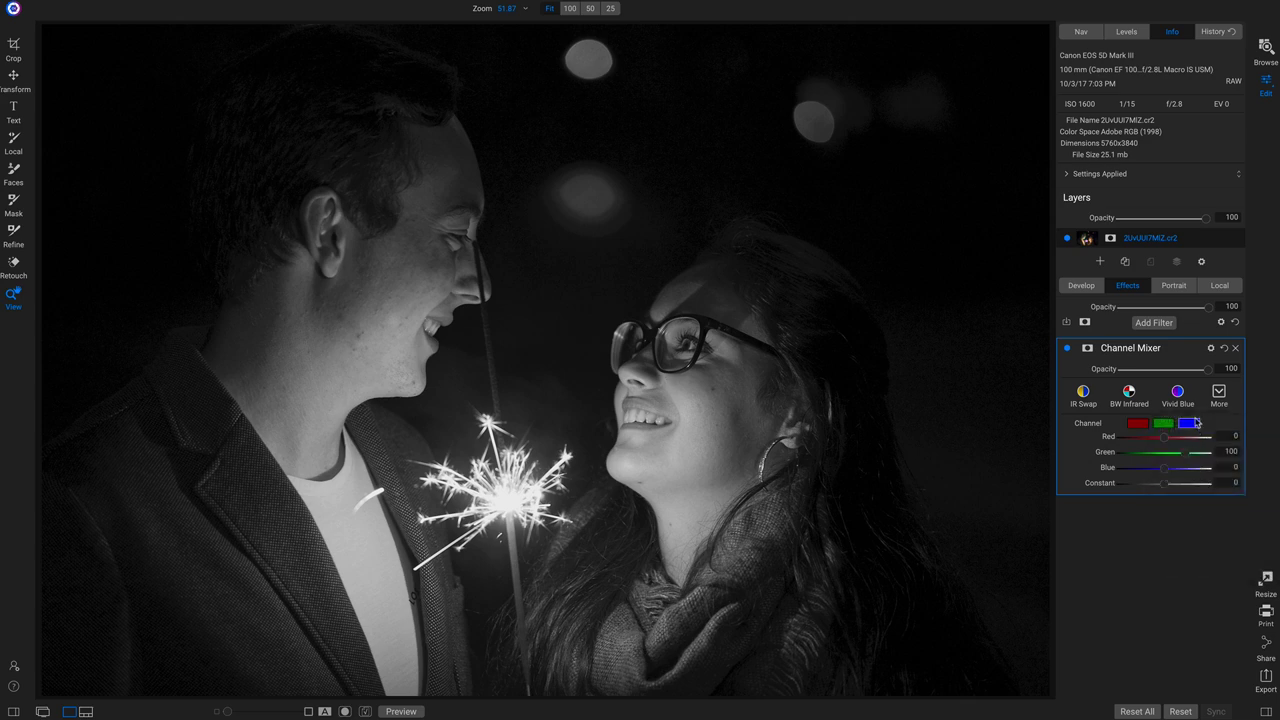
- Add a Curves filter and move it below the Channel Mixer in the filter stack
{"action": "left_click", "coordinate": [1155, 328]}
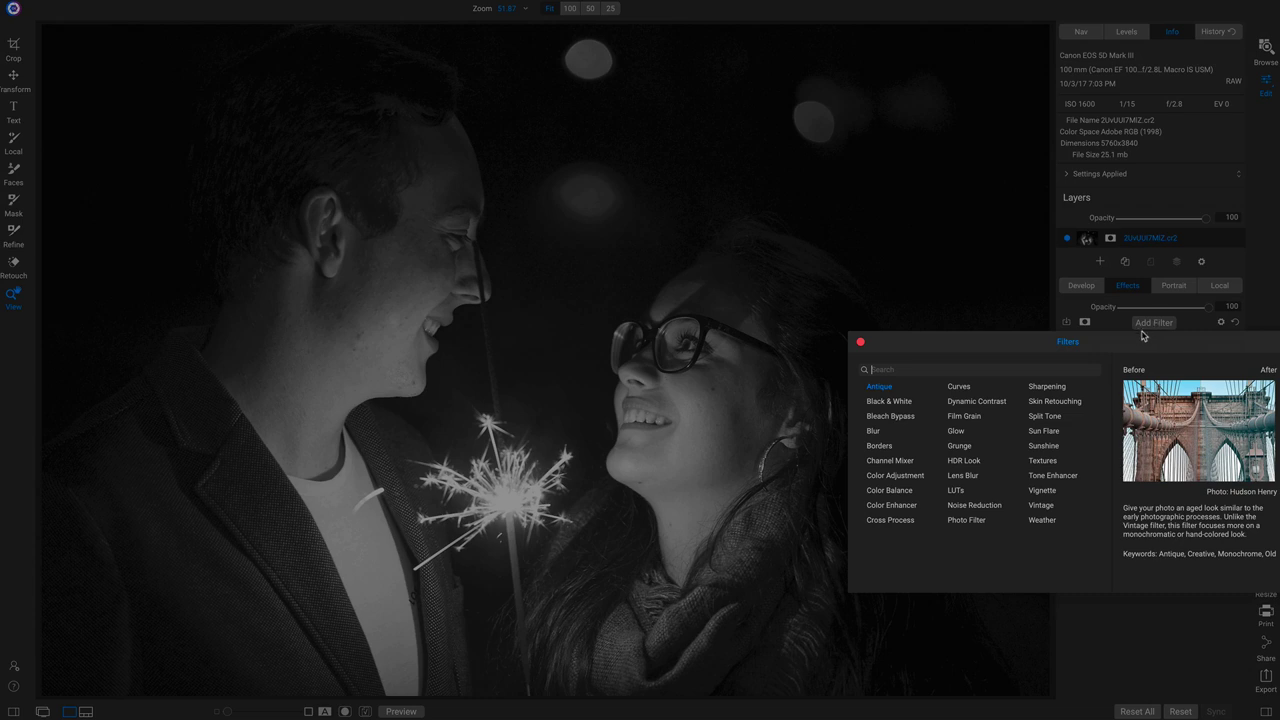
{"action": "left_click", "coordinate": [958, 386]}
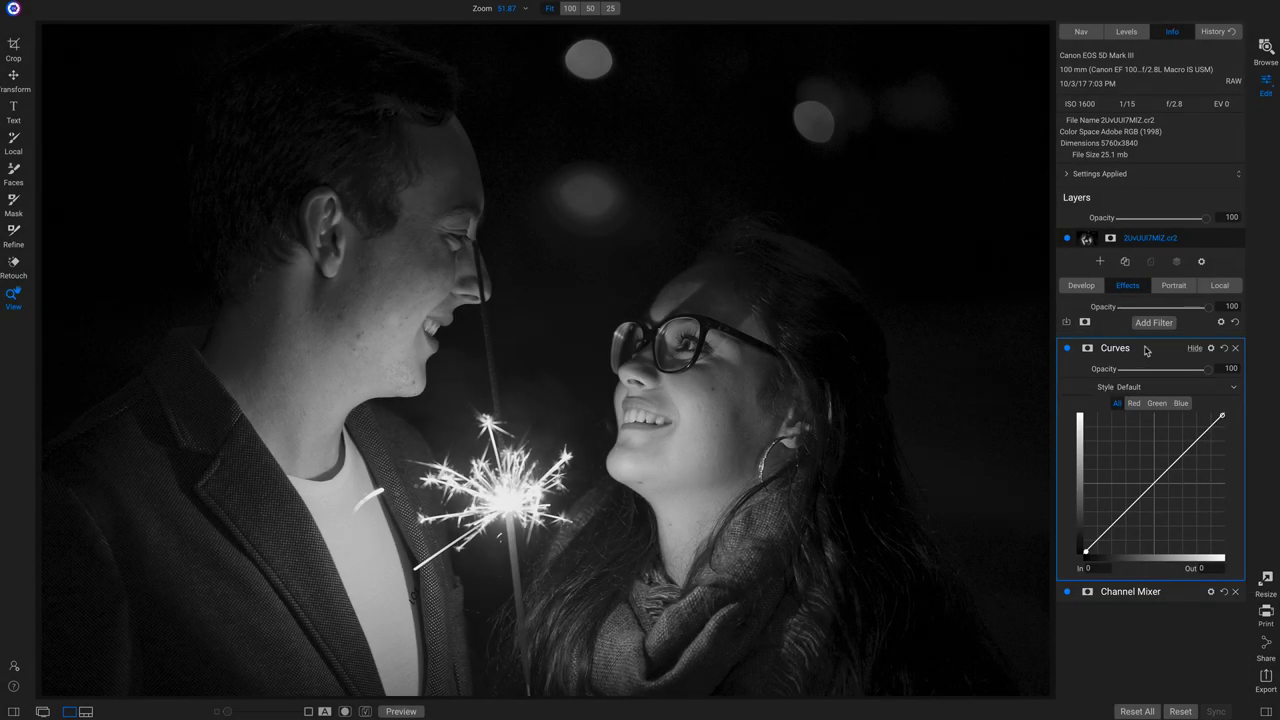
{"action": "left_click_drag", "start_coordinate": [1142, 350], "coordinate": [1141, 596]}
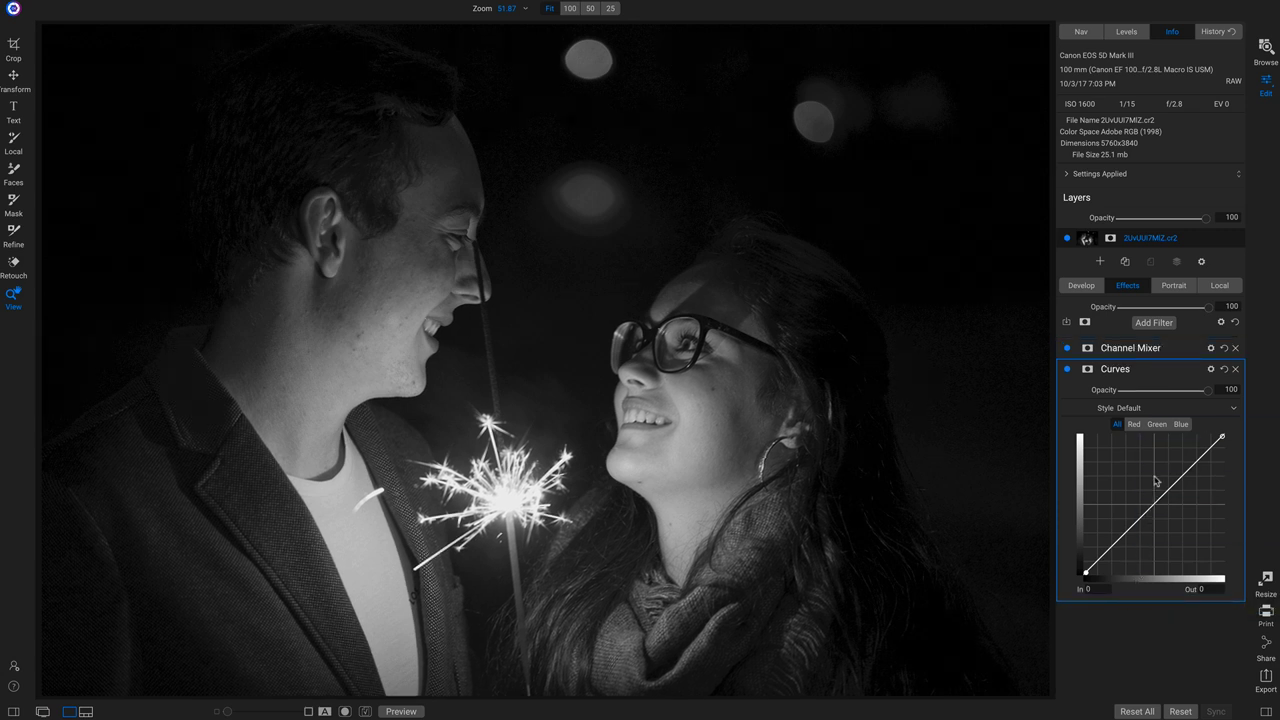
- Lift the Green curve's dark end, add points at In 51/Out 44 and In 162/Out 178, and compare with the original
{"action": "left_click", "coordinate": [1157, 425]}
{"action": "left_click_drag", "start_coordinate": [1091, 586], "coordinate": [1090, 568]}
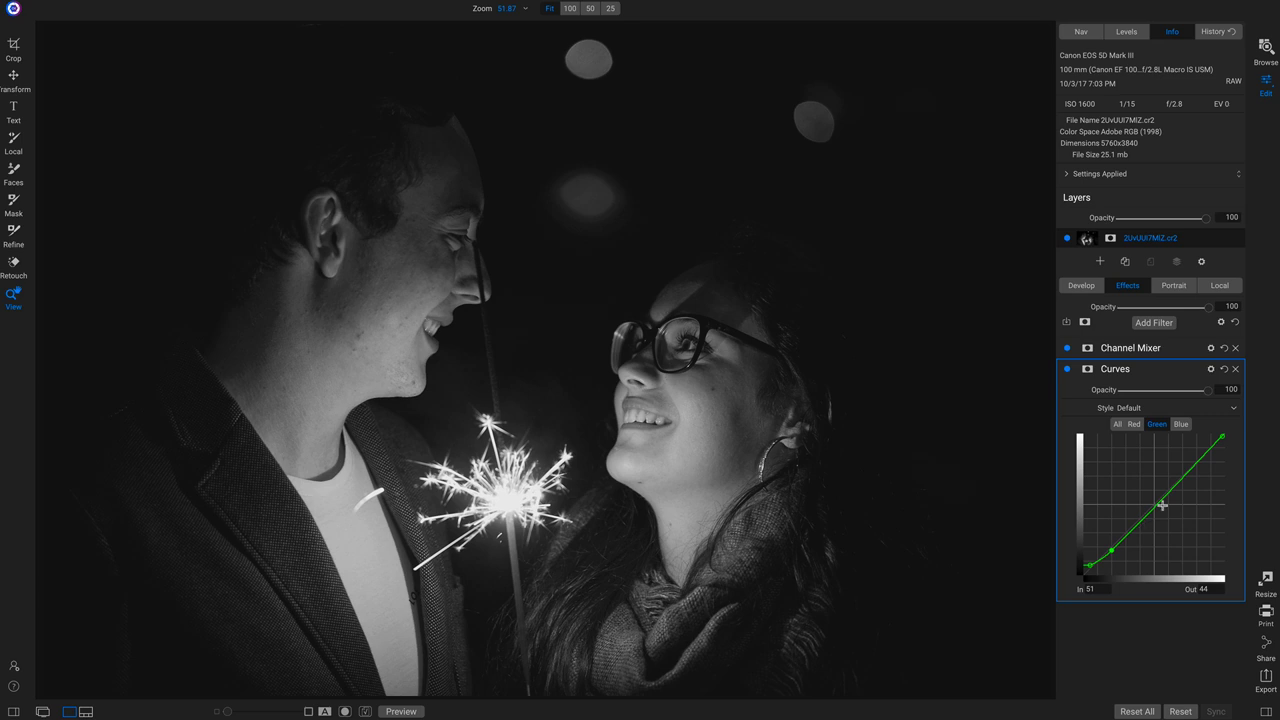
{"action": "left_click_drag", "start_coordinate": [1154, 511], "coordinate": [1173, 478]}
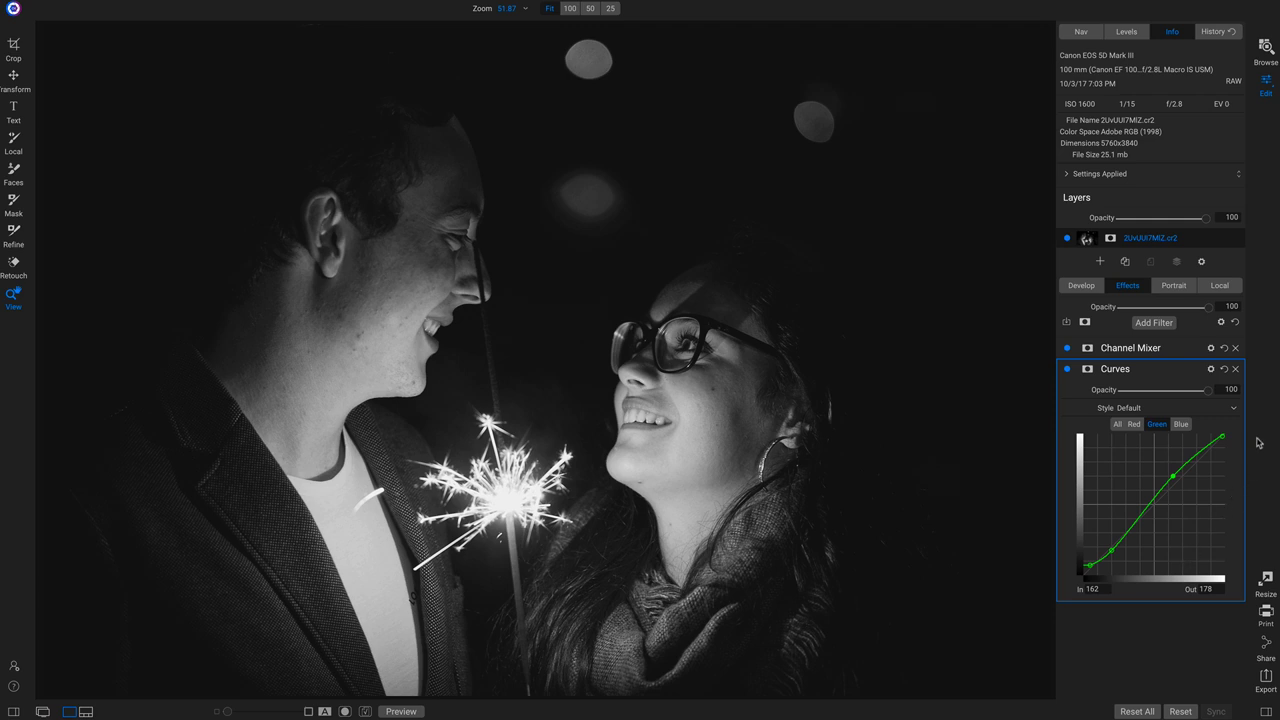
{"action": "key", "text": "backslash"}
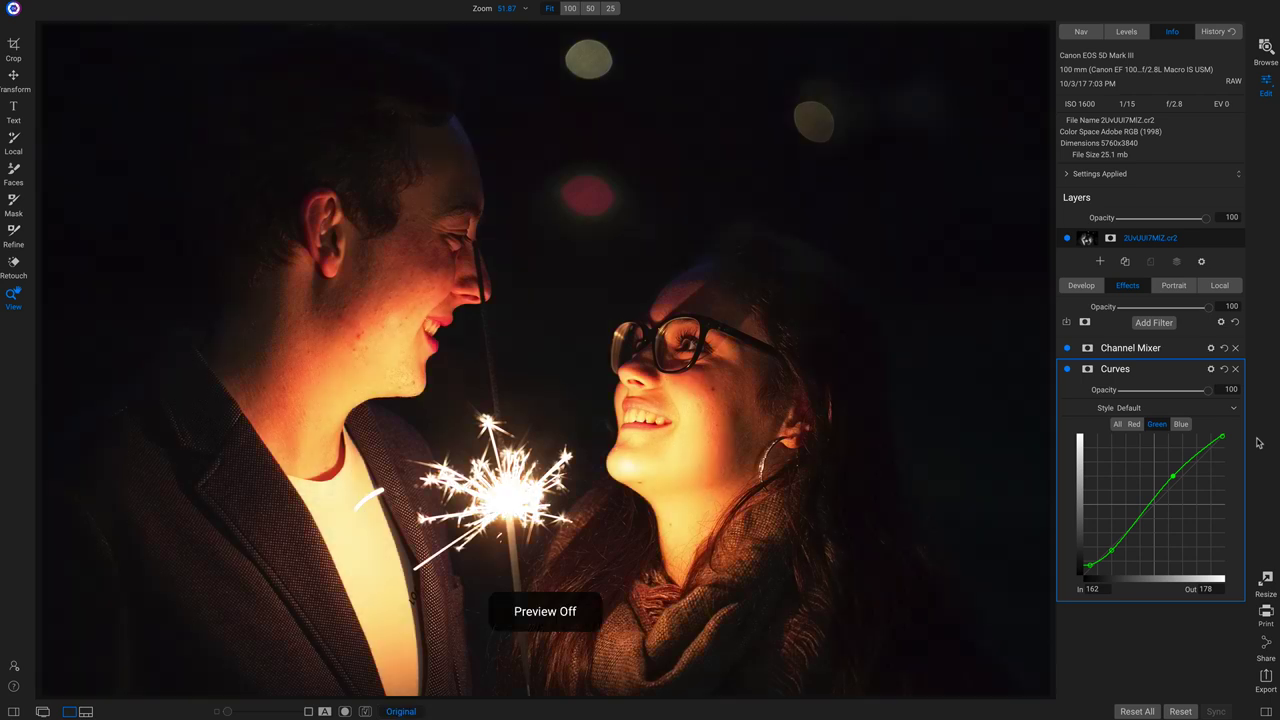
{"action": "key", "text": "backslash"}
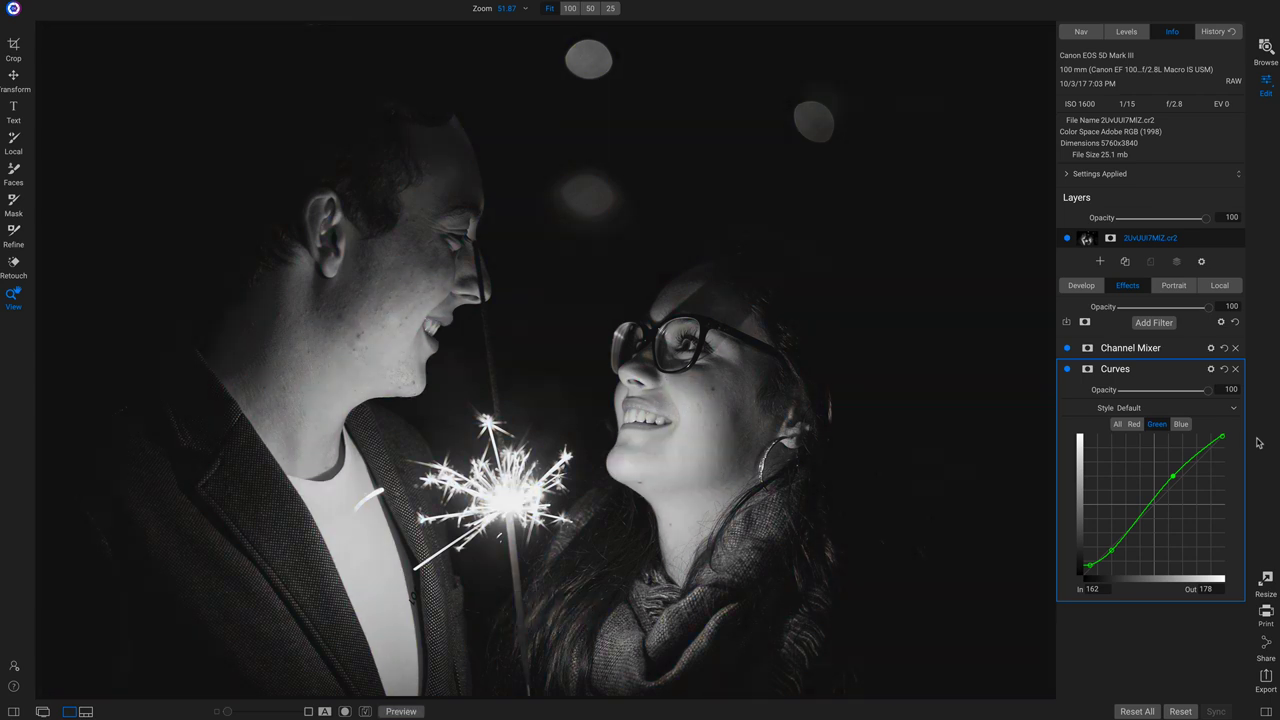
- Add a Weather filter to the sparkler photo and set its precipitation texture to Accumulation
{"action": "left_click", "coordinate": [1155, 323]}
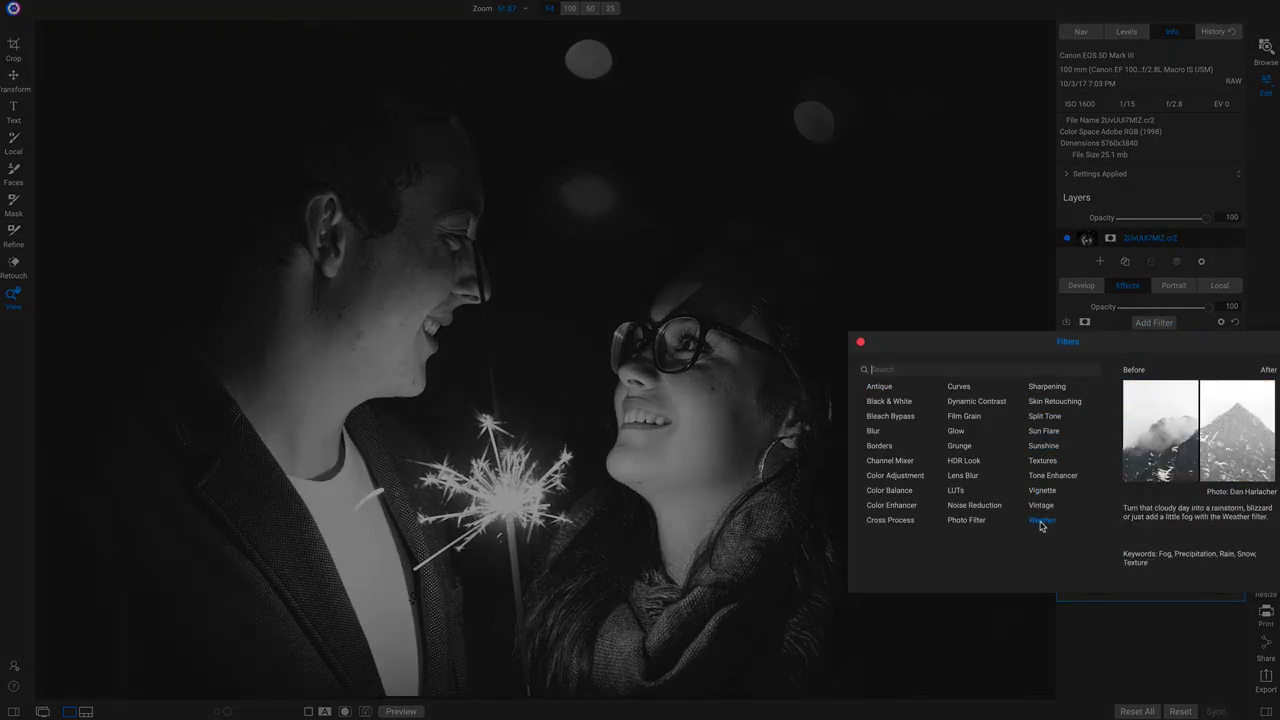
{"action": "left_click", "coordinate": [1041, 521]}
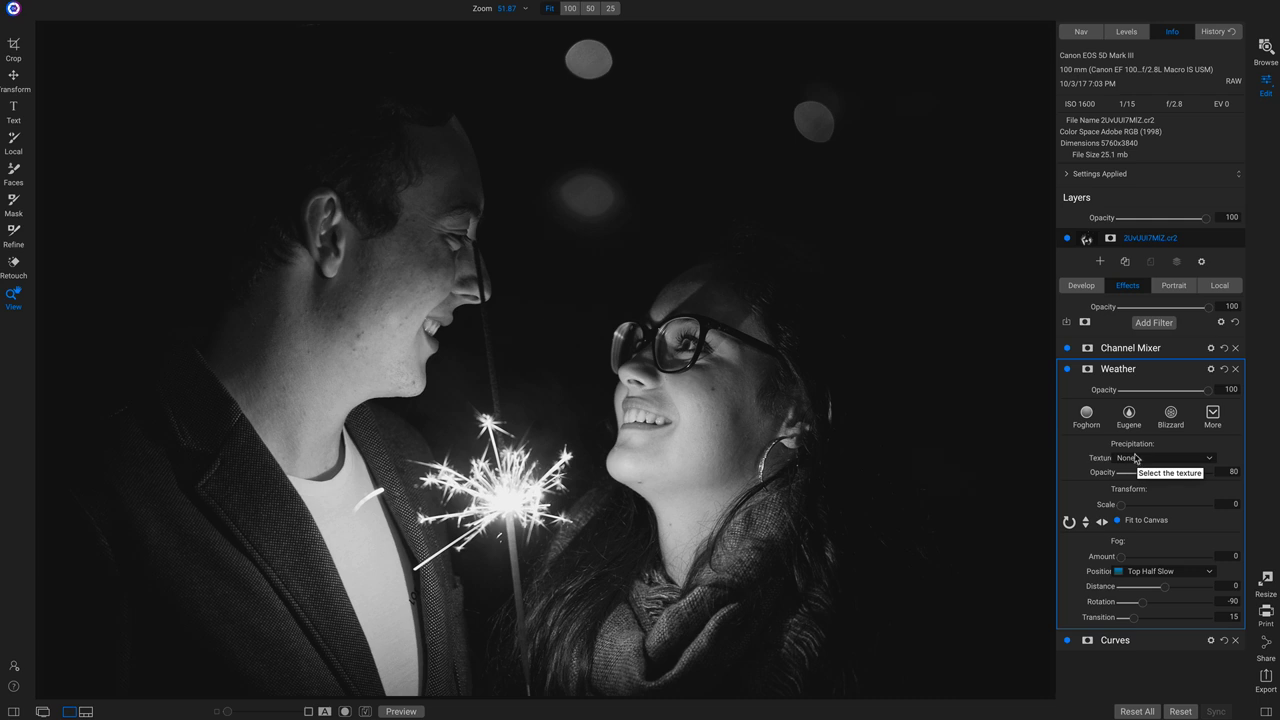
{"action": "left_click", "coordinate": [1134, 460]}
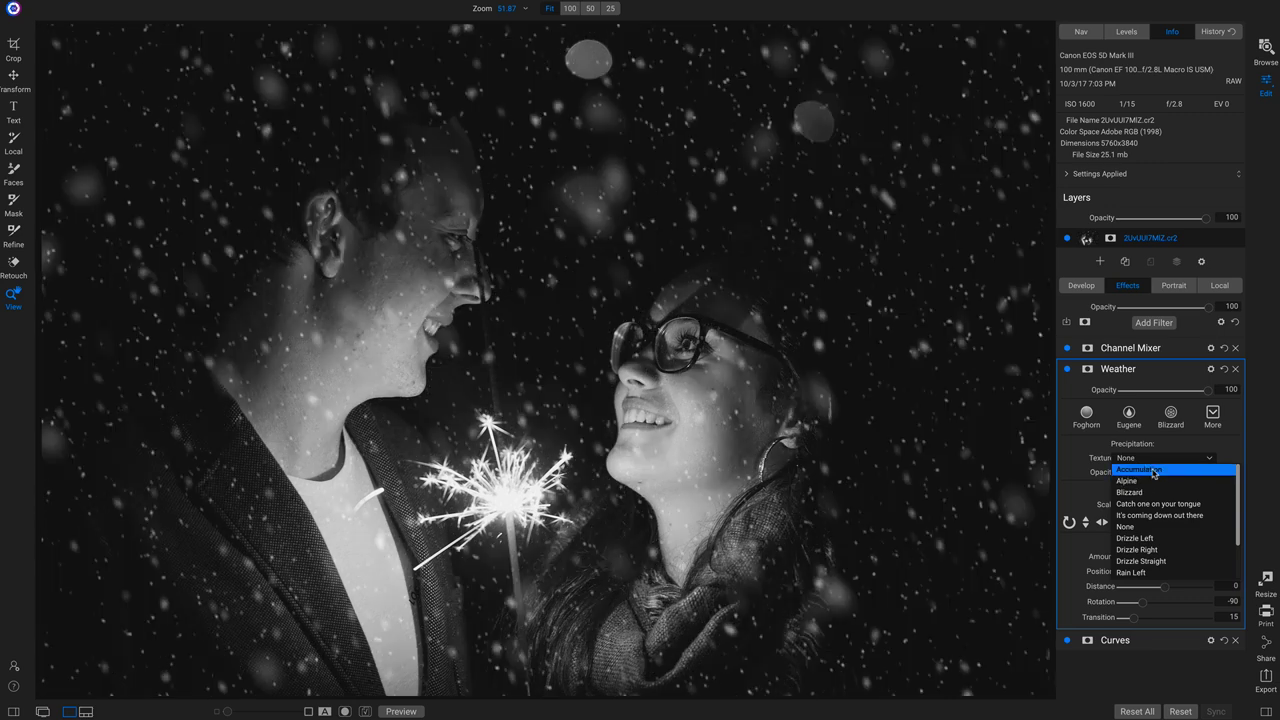
{"action": "left_click", "coordinate": [1150, 470]}
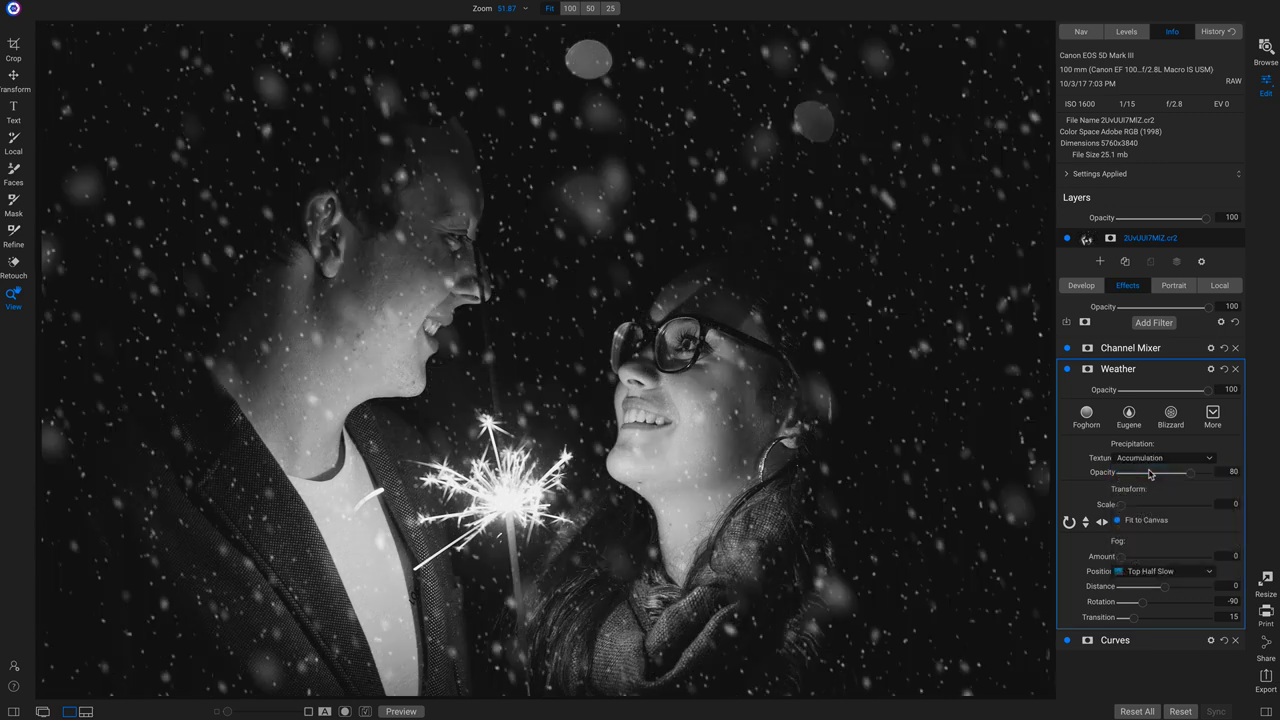
- Compare the photo with the Weather filter off and on, and raise the precipitation Opacity to 100
{"action": "left_click", "coordinate": [1066, 369]}
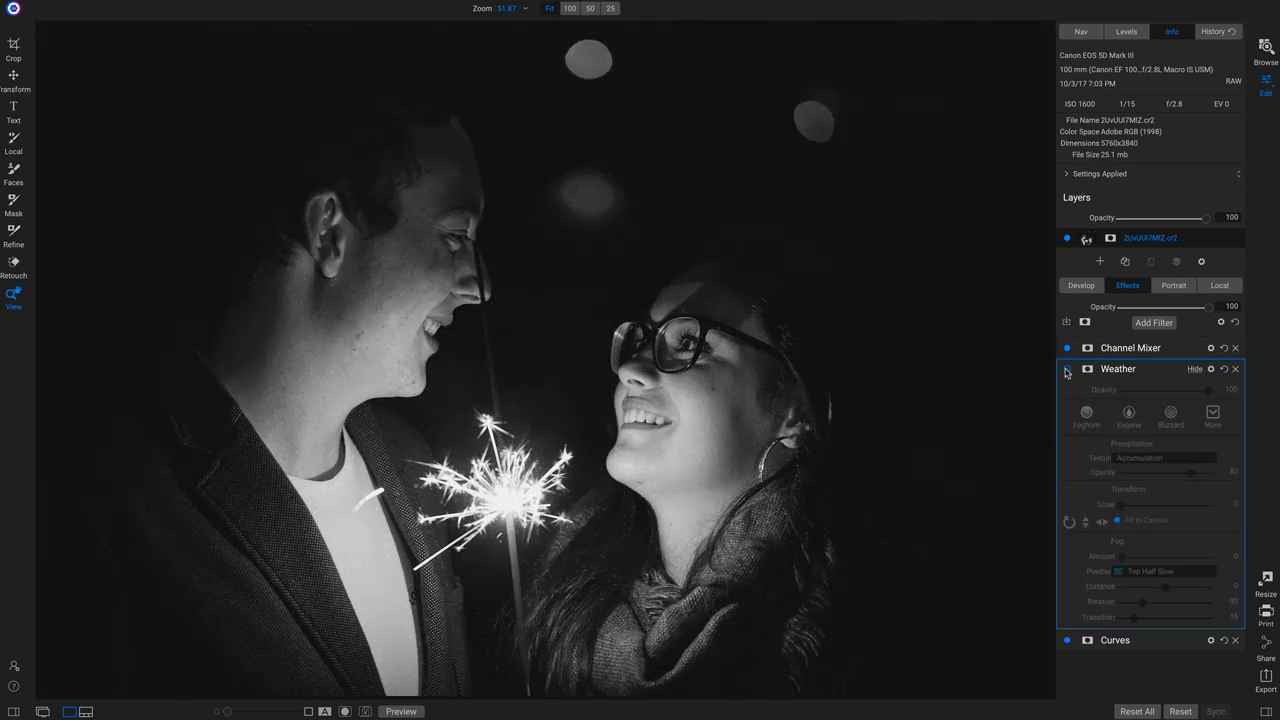
{"action": "left_click", "coordinate": [1066, 369]}
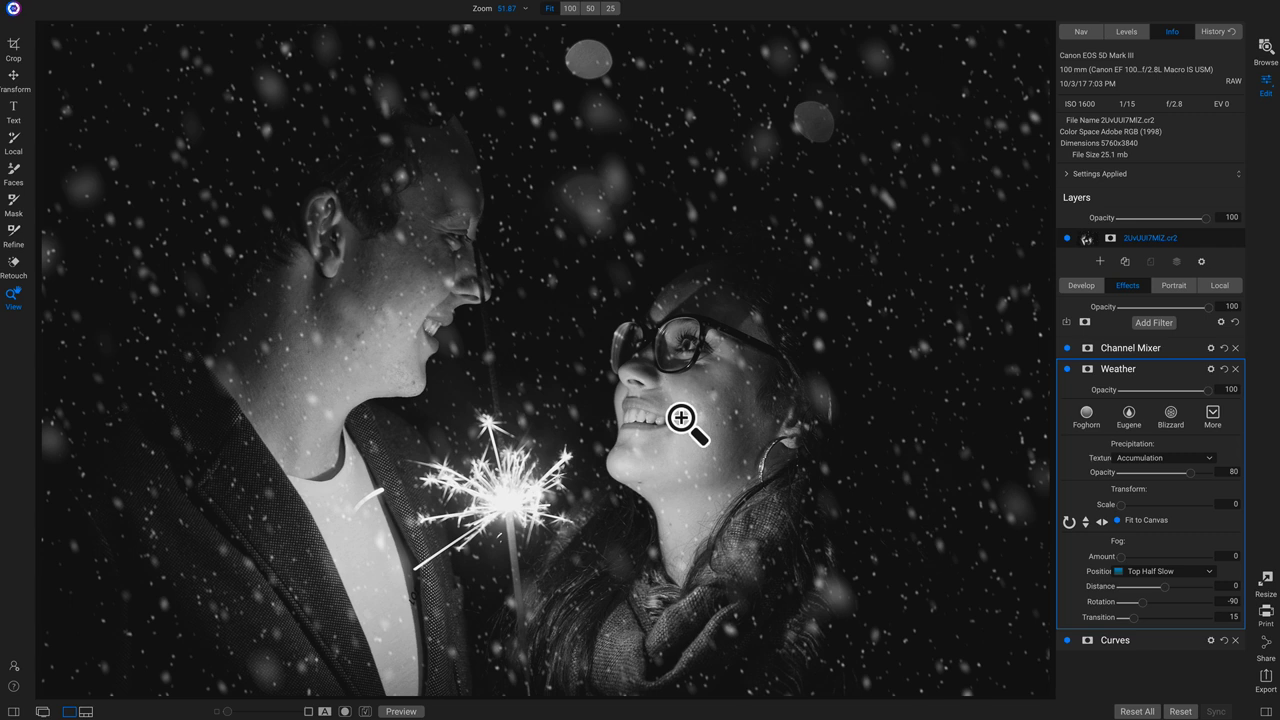
{"action": "left_click_drag", "start_coordinate": [1190, 476], "coordinate": [1222, 474]}
{"action": "left_click", "coordinate": [1229, 471]}
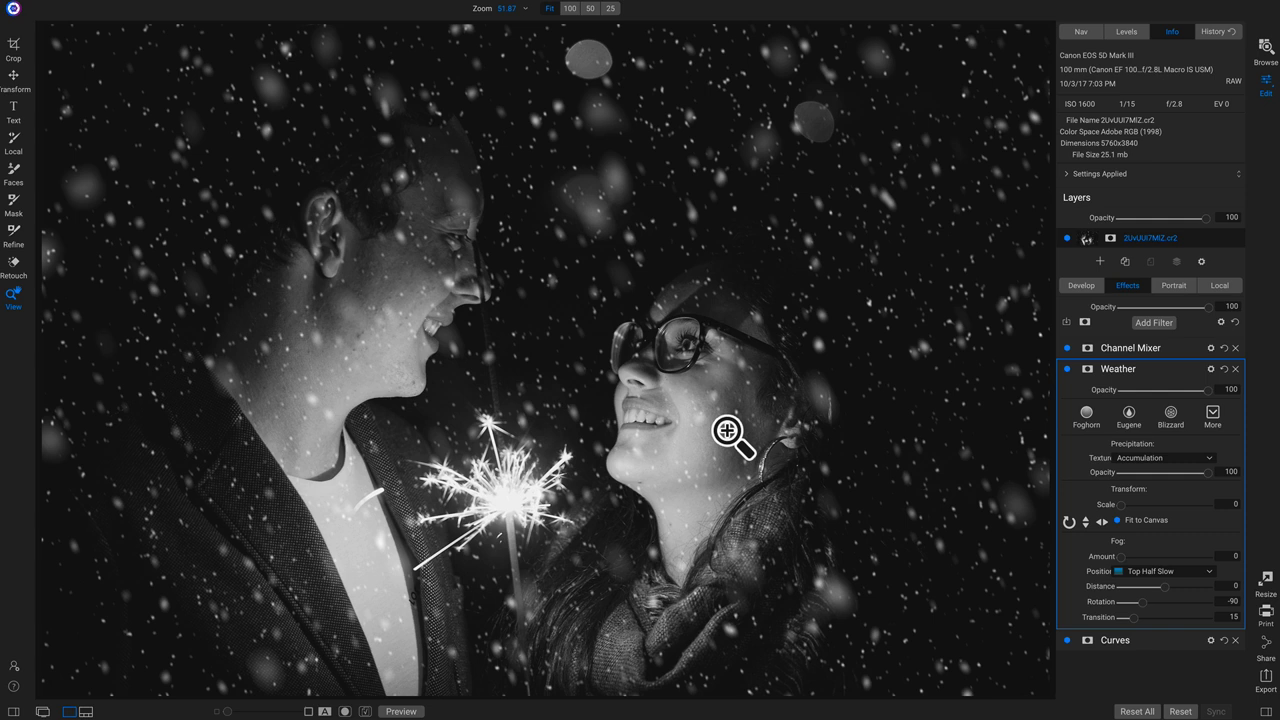
- Mask the Weather filter with a Center-shaped gradient between the couple and shrink it to a small ellipse
{"action": "key", "text": "b"}
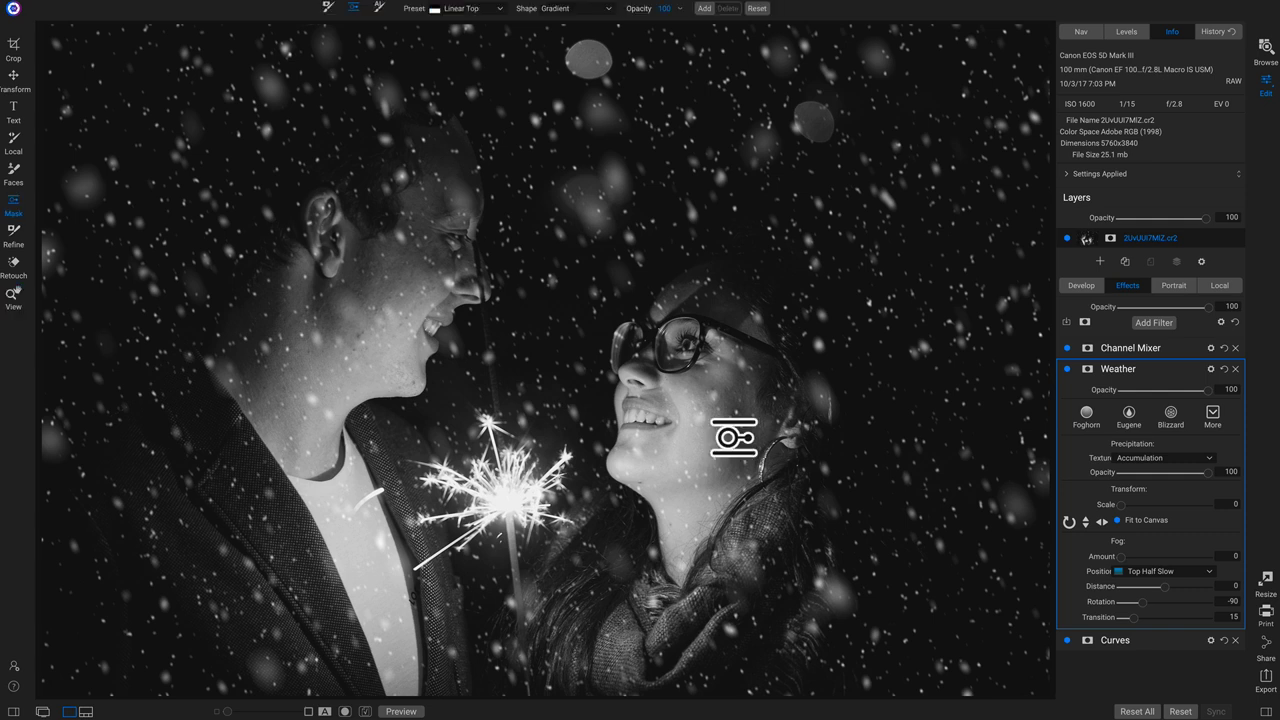
{"action": "left_click", "coordinate": [605, 10]}
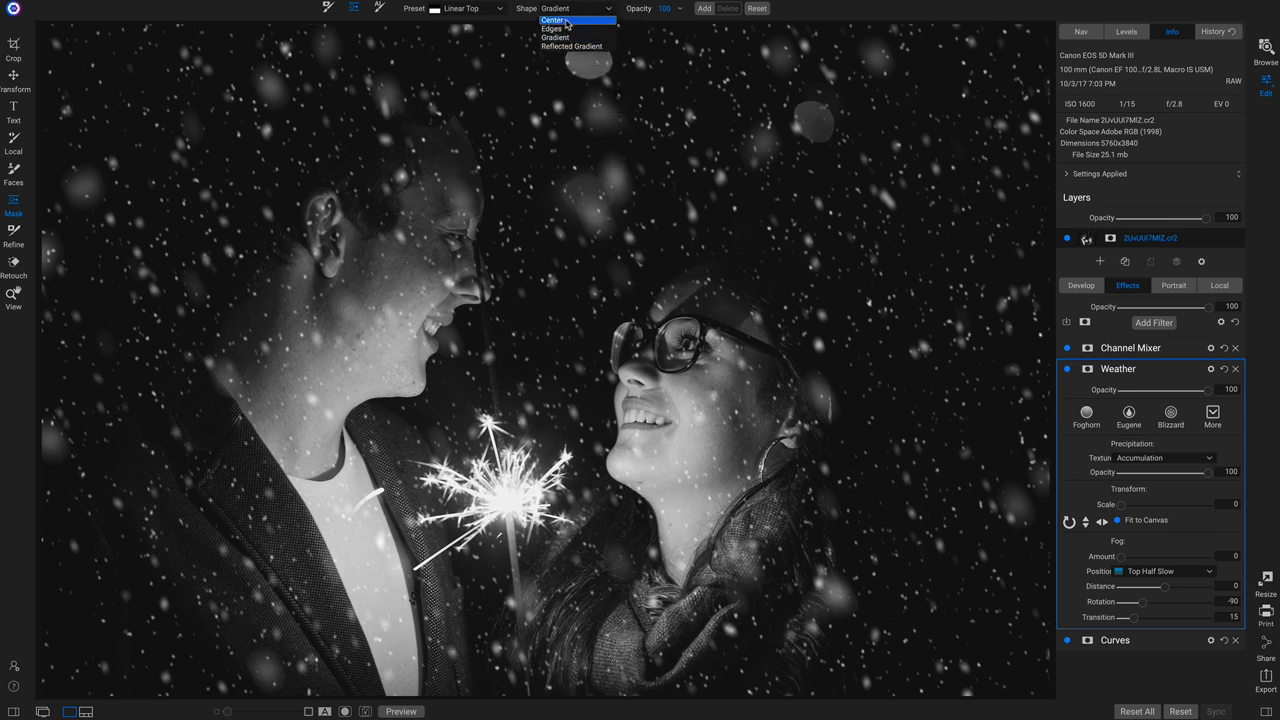
{"action": "left_click", "coordinate": [567, 20]}
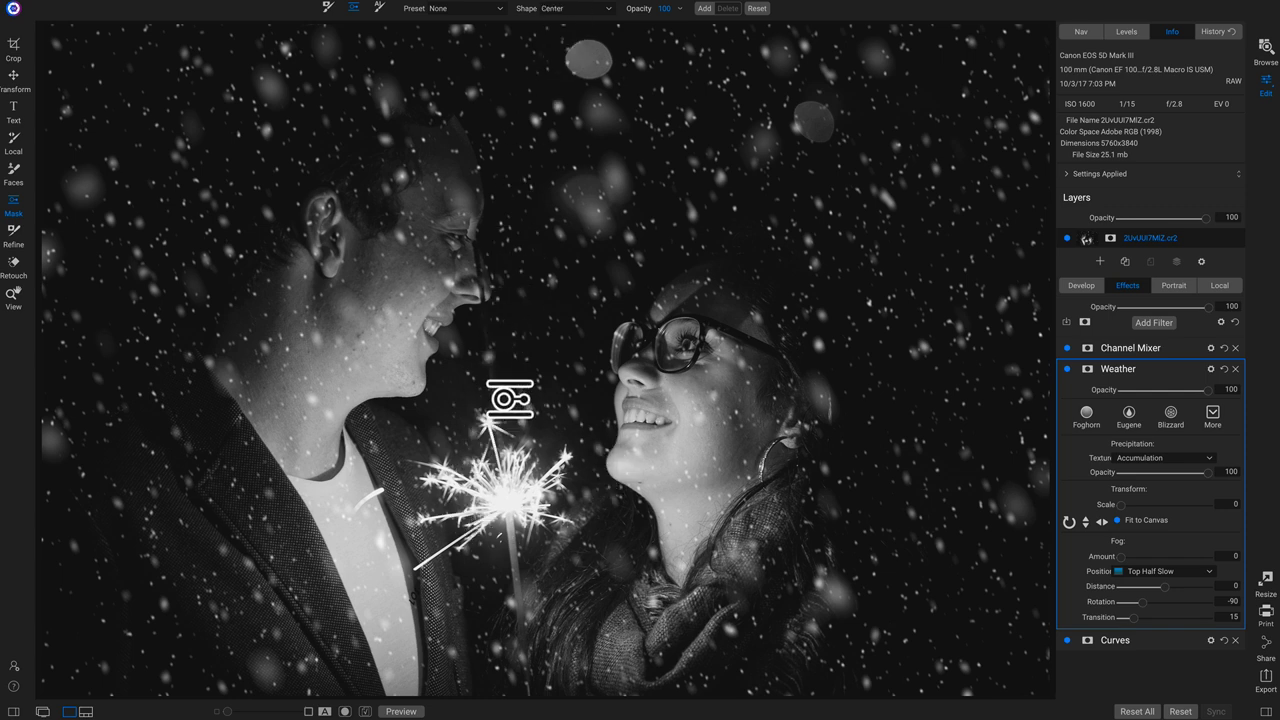
{"action": "left_click", "coordinate": [510, 400]}
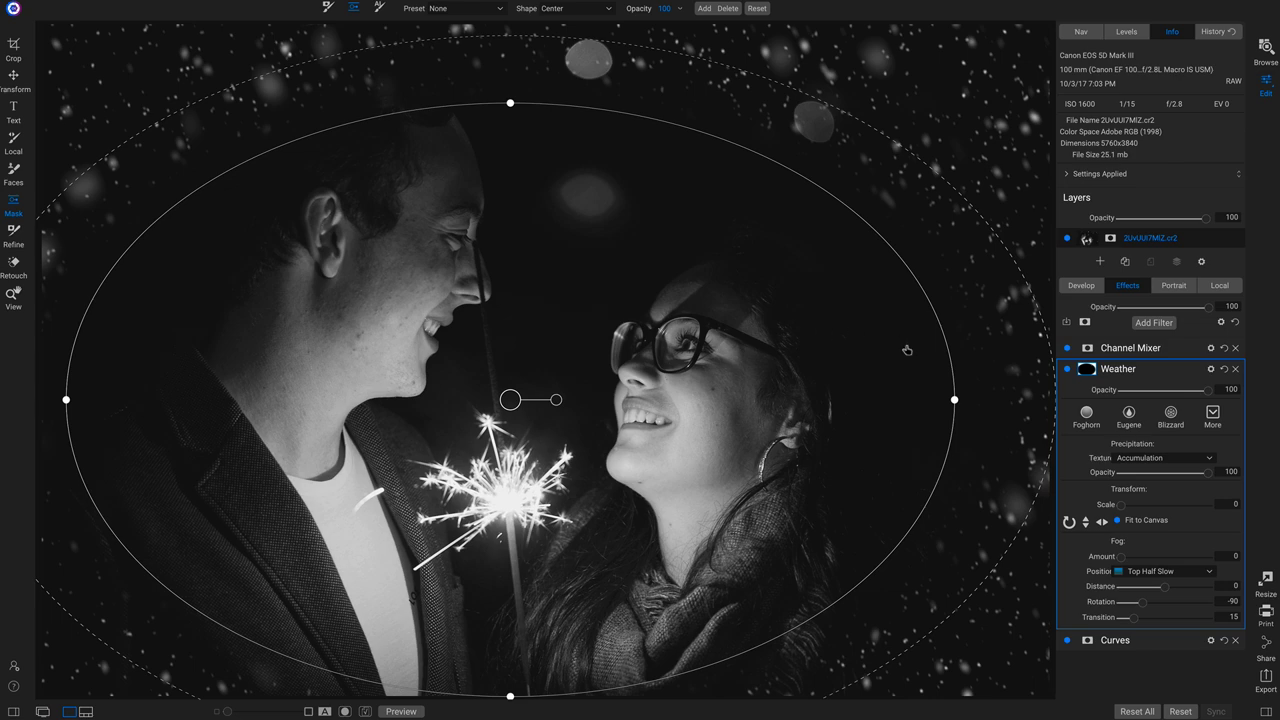
{"action": "left_click_drag", "start_coordinate": [955, 401], "coordinate": [762, 400]}
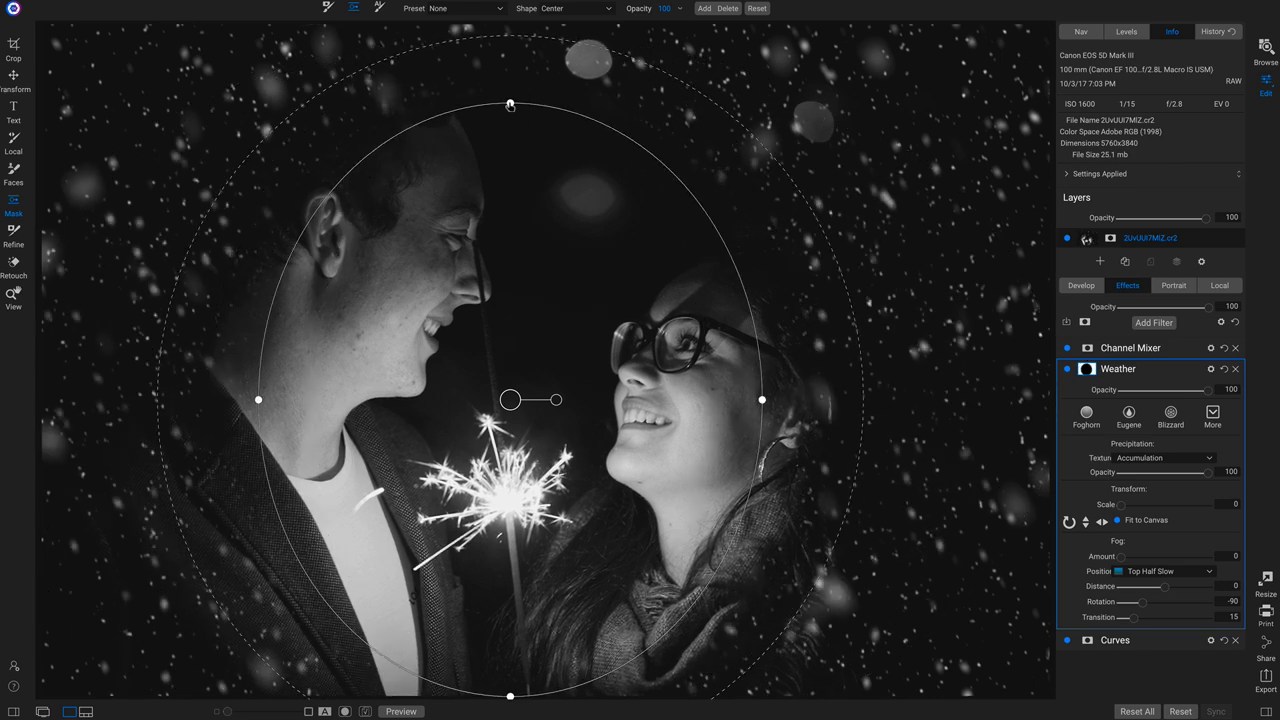
{"action": "left_click_drag", "start_coordinate": [510, 103], "coordinate": [510, 206]}
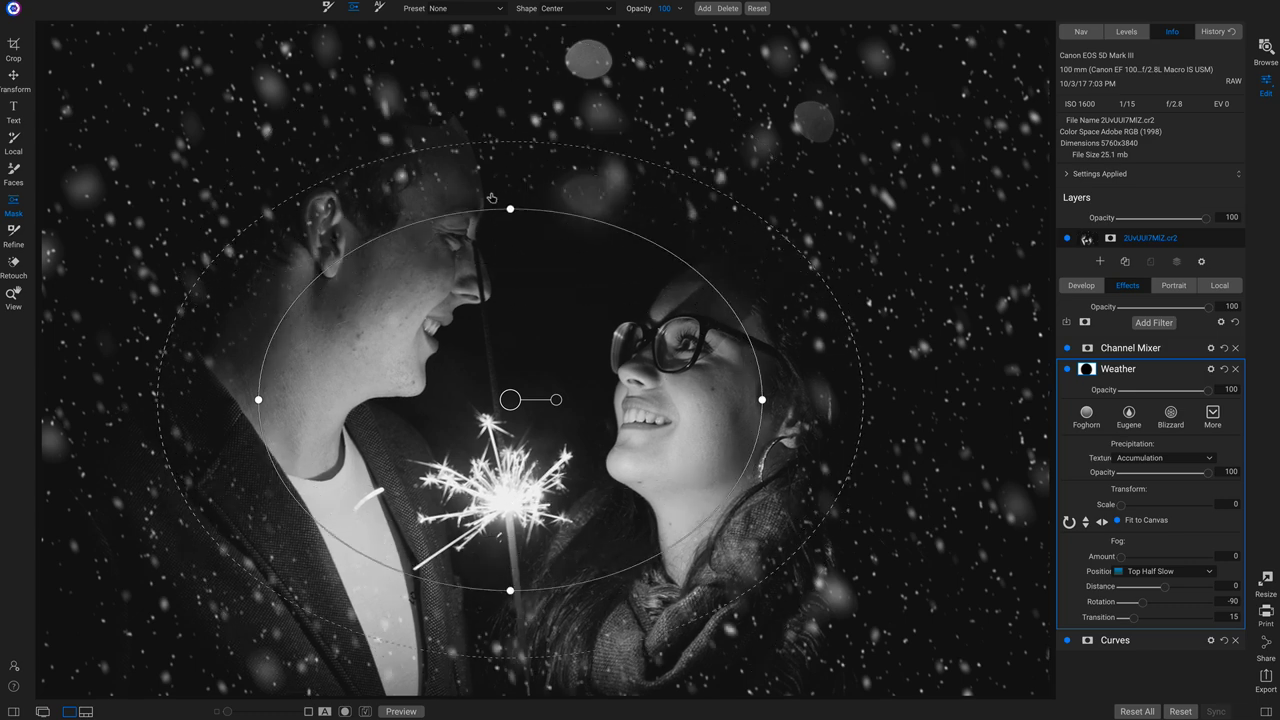
{"action": "left_click_drag", "start_coordinate": [603, 210], "coordinate": [522, 352]}
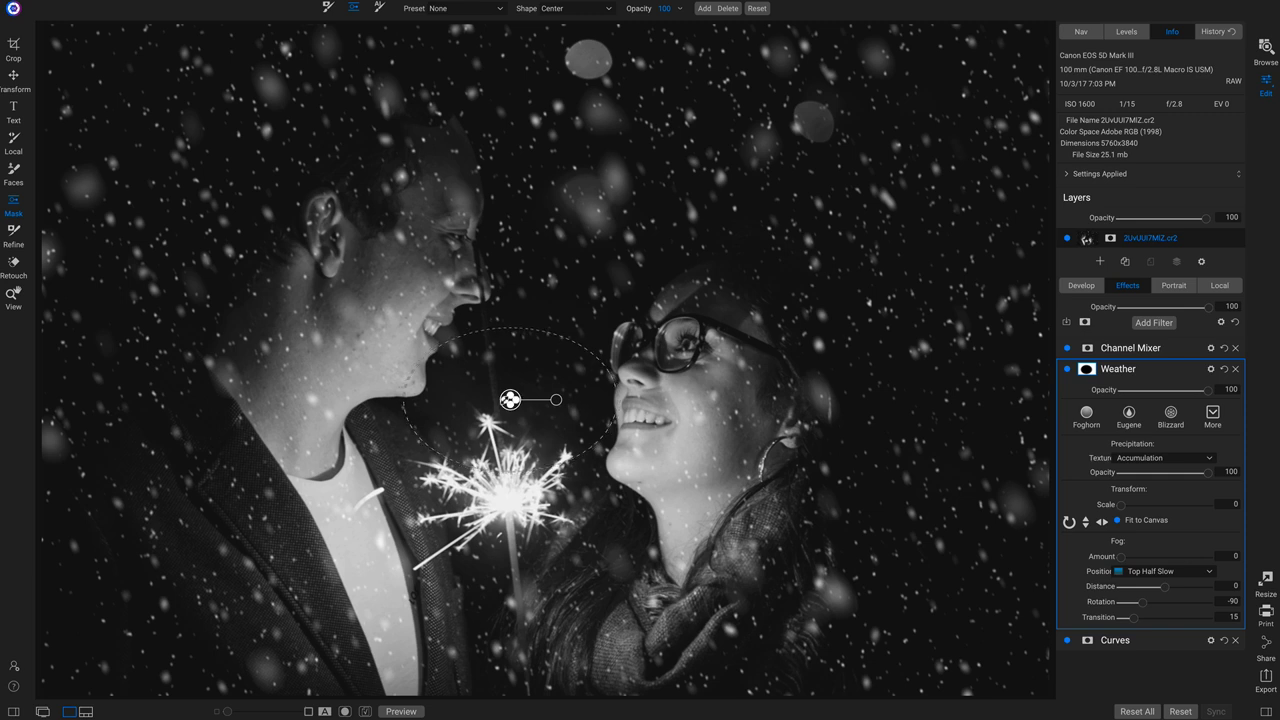
- Widen the Weather mask's feather across the photo, centre it just above the sparkler, and check the filter off and on
{"action": "left_click", "coordinate": [510, 400]}
{"action": "left_click_drag", "start_coordinate": [508, 401], "coordinate": [505, 495]}
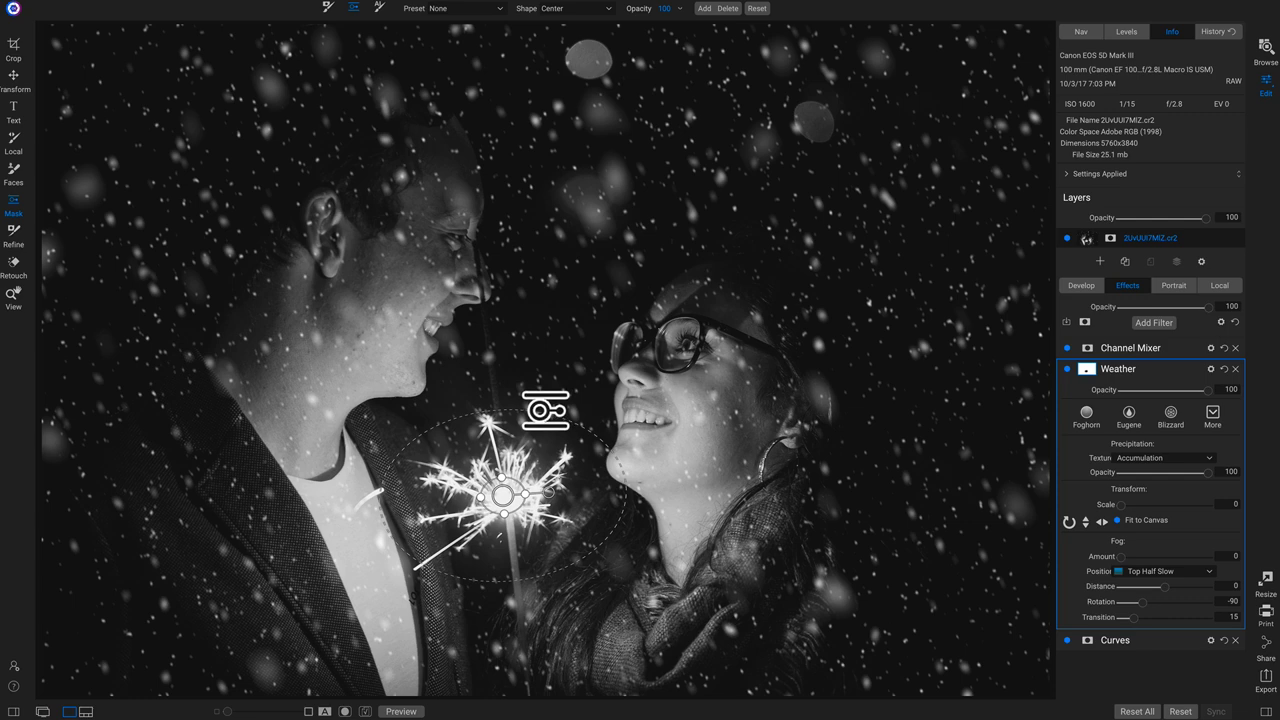
{"action": "left_click_drag", "start_coordinate": [543, 414], "coordinate": [142, 22]}
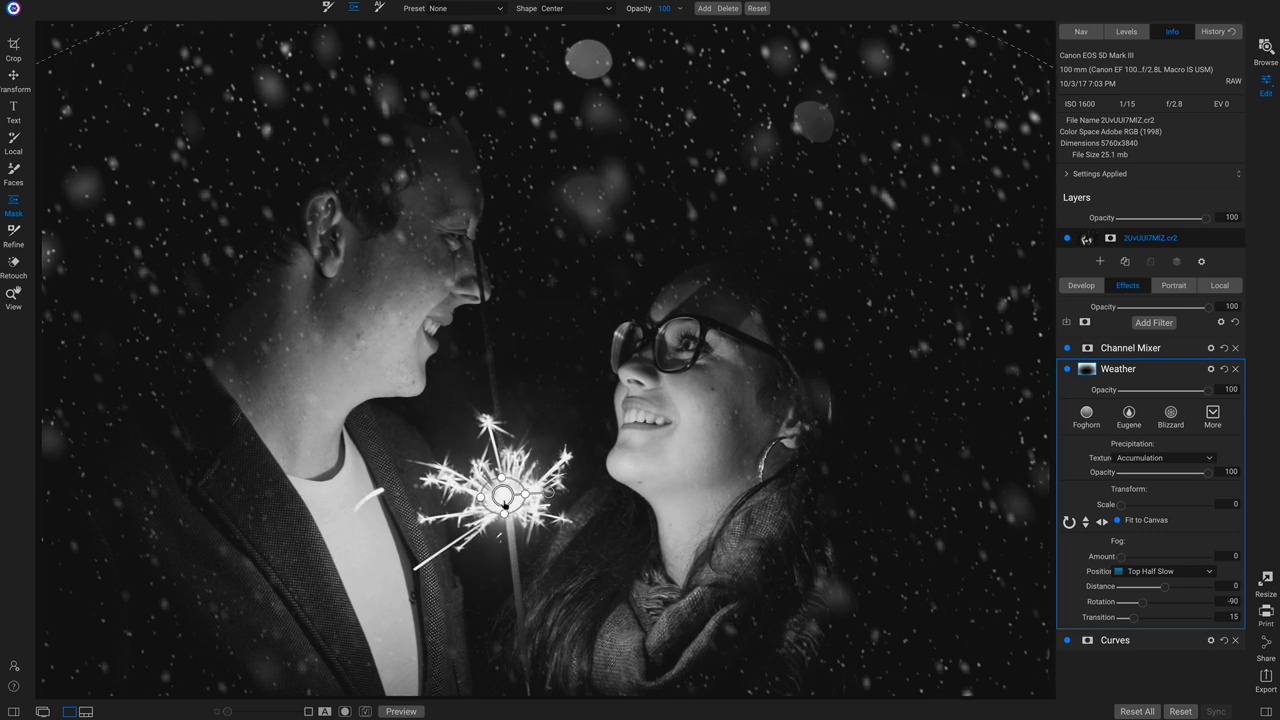
{"action": "left_click_drag", "start_coordinate": [502, 494], "coordinate": [496, 412]}
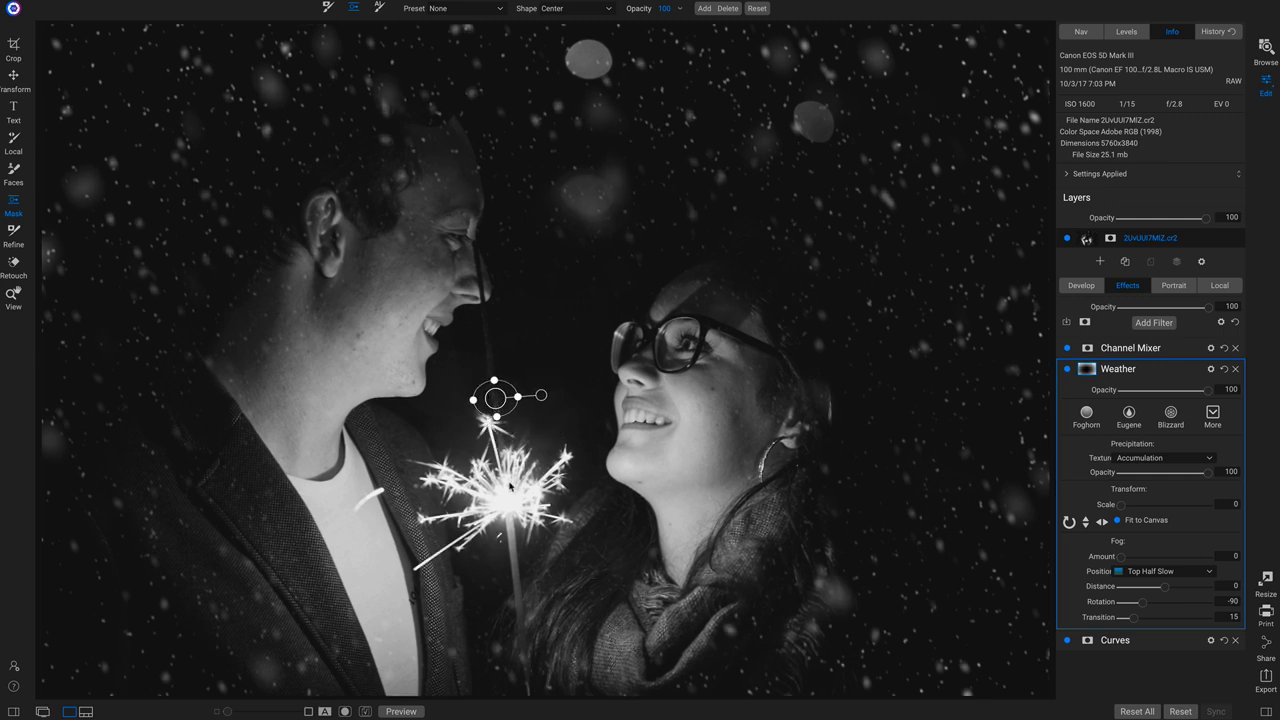
{"action": "left_click", "coordinate": [1067, 370]}
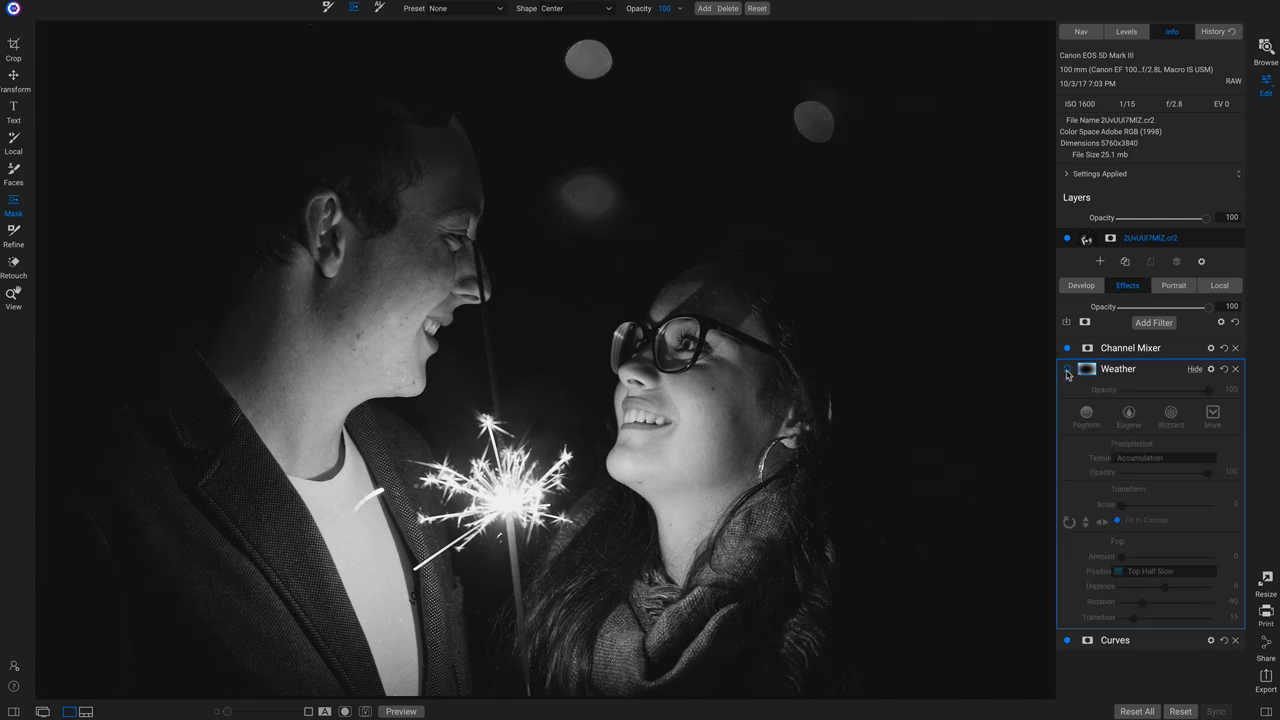
{"action": "left_click", "coordinate": [1067, 370]}
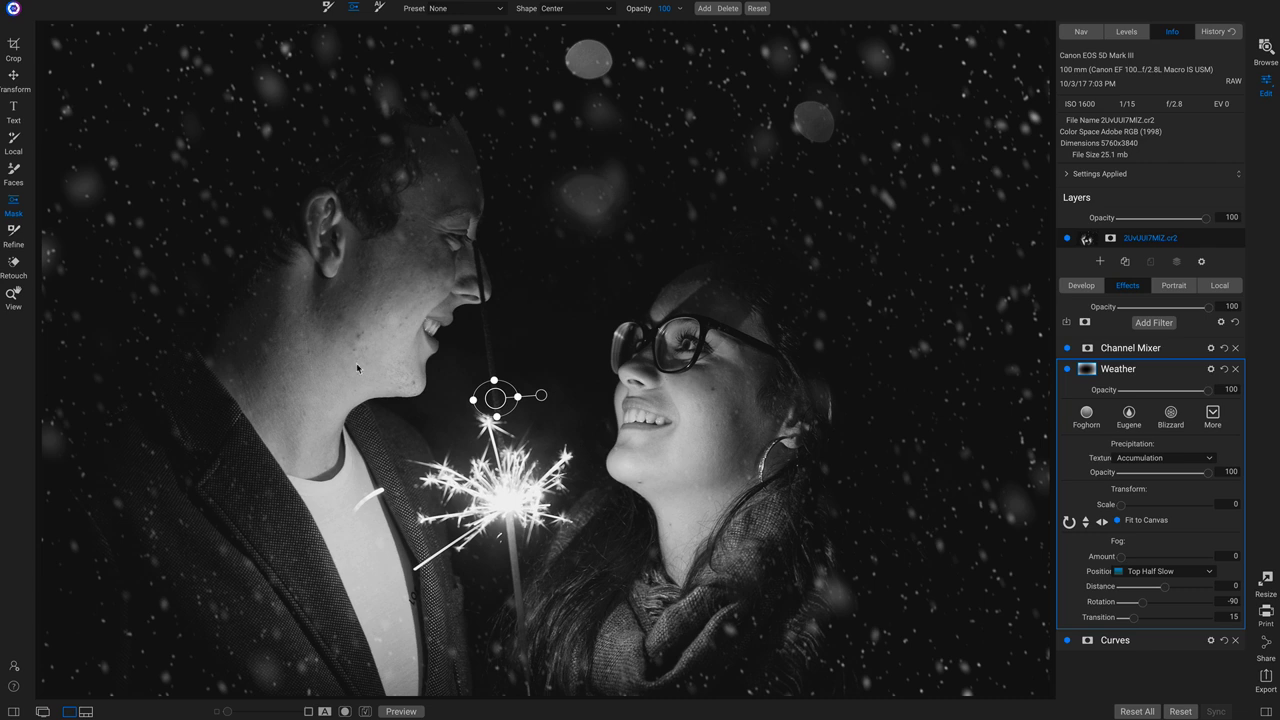
- Lower the Weather mask's Density to 84 and the filter's Opacity to 46, and compare the edit with the original
{"action": "left_click", "coordinate": [1087, 370]}
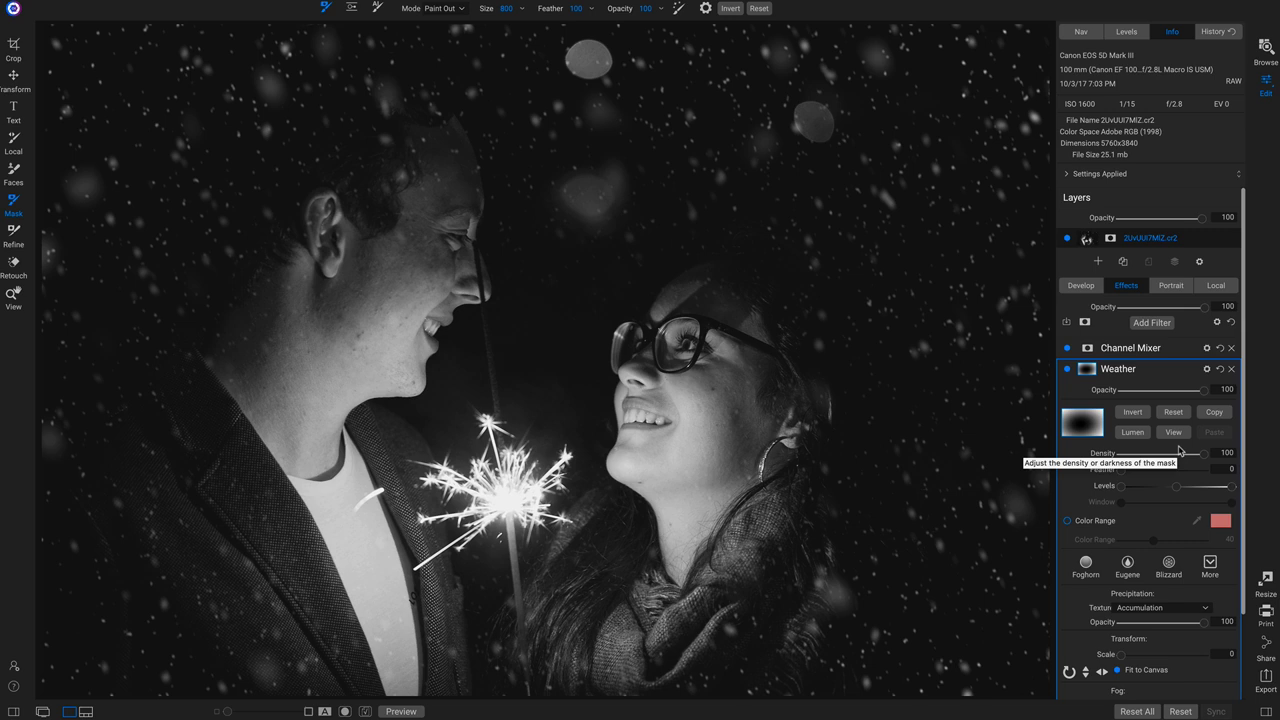
{"action": "mouse_move", "coordinate": [1203, 459]}
{"action": "left_mouse_down"}
{"action": "mouse_move", "coordinate": [1130, 459]}
{"action": "mouse_move", "coordinate": [1213, 459]}
{"action": "mouse_move", "coordinate": [1155, 459]}
{"action": "mouse_move", "coordinate": [1193, 460]}
{"action": "left_mouse_up"}
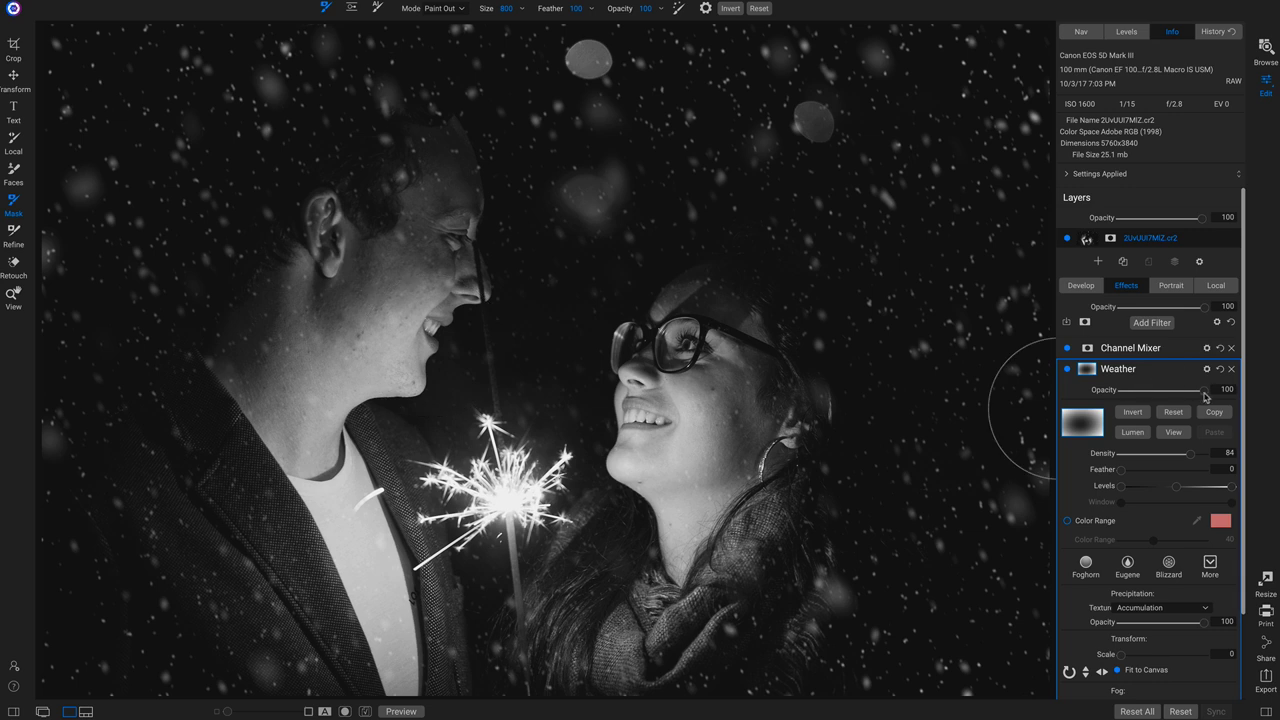
{"action": "left_click_drag", "start_coordinate": [1203, 390], "coordinate": [1160, 399]}
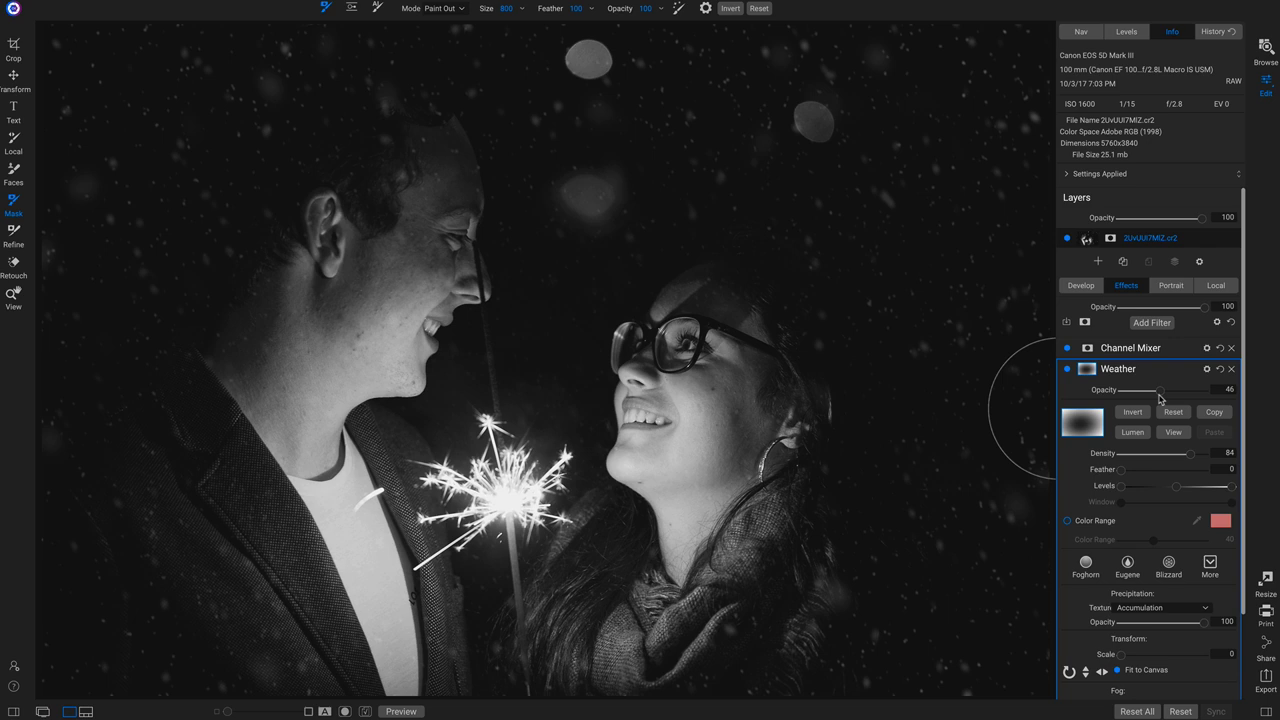
{"action": "left_click_drag", "start_coordinate": [1160, 398], "coordinate": [1159, 398]}
{"action": "key", "text": "backslash"}
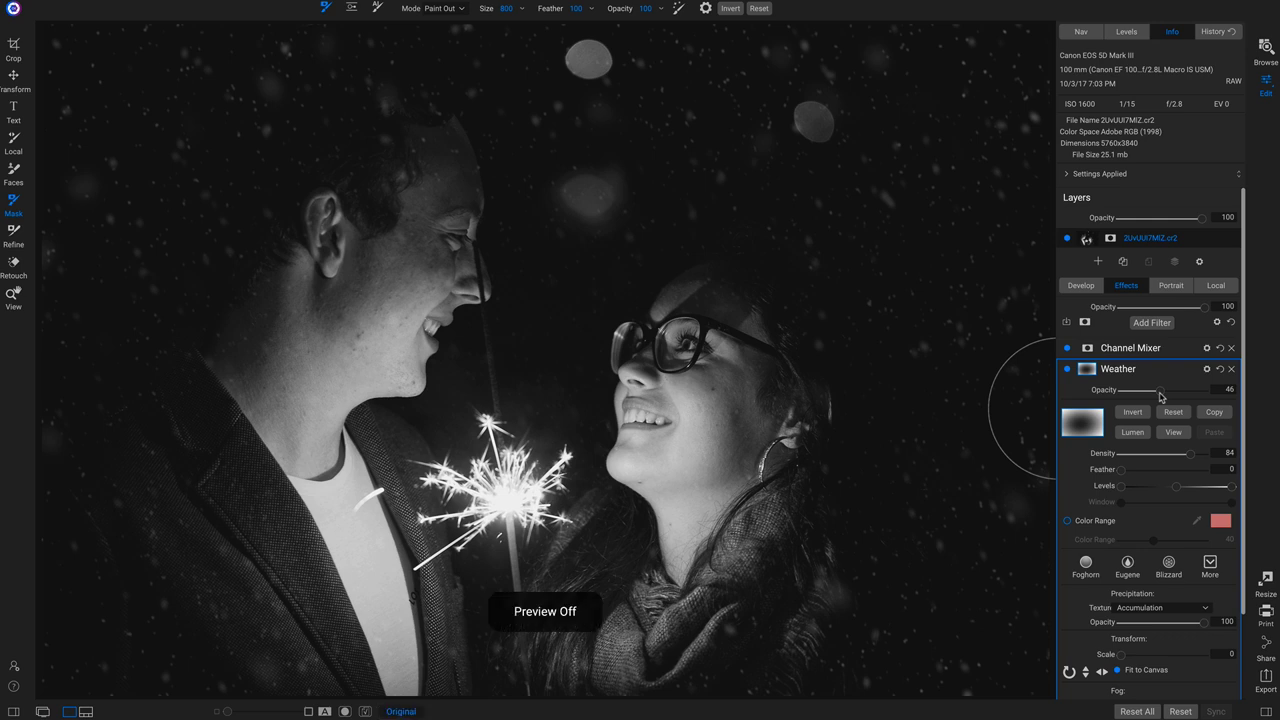
{"action": "key", "text": "backslash"}
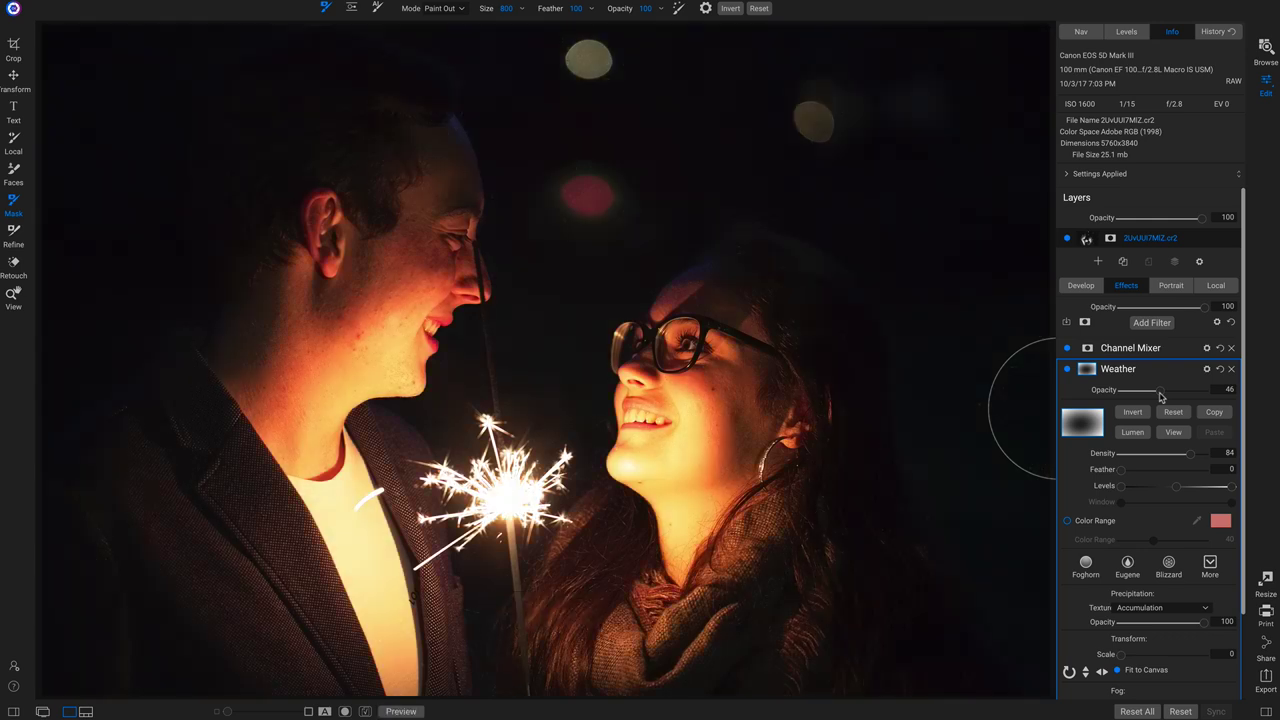
{"action": "key", "text": "backslash"}
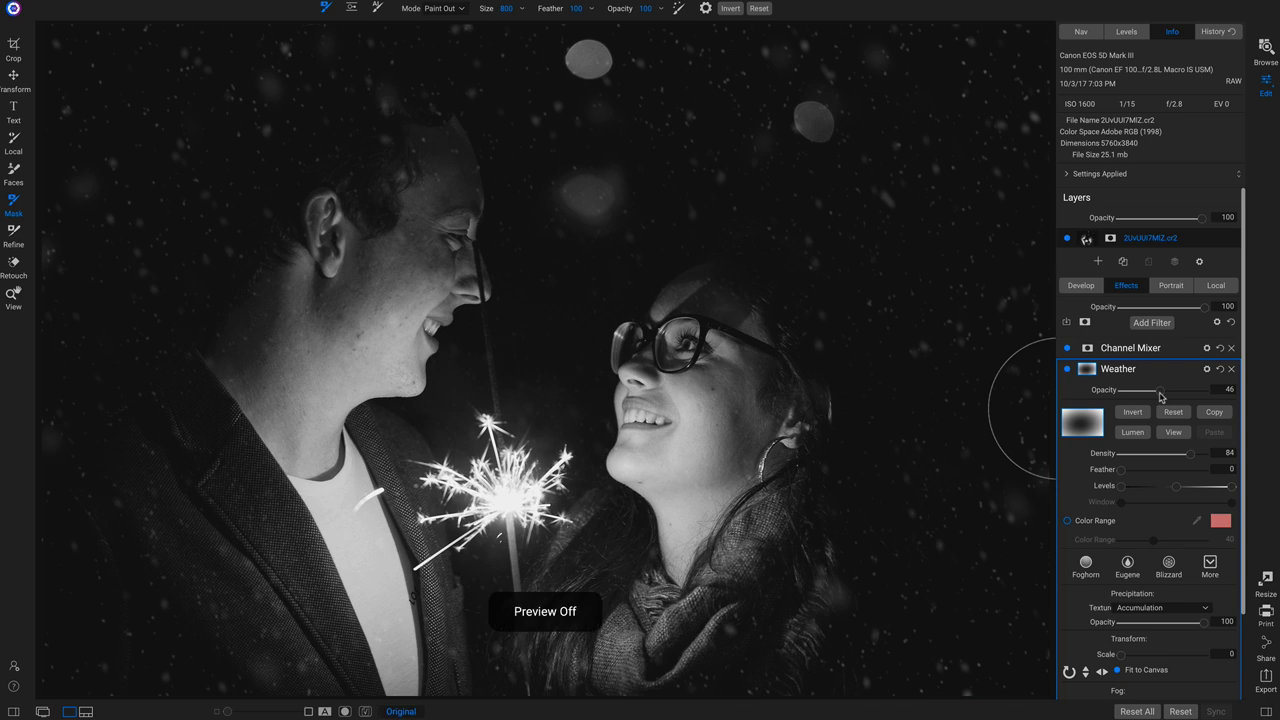
{"action": "key", "text": "backslash"}
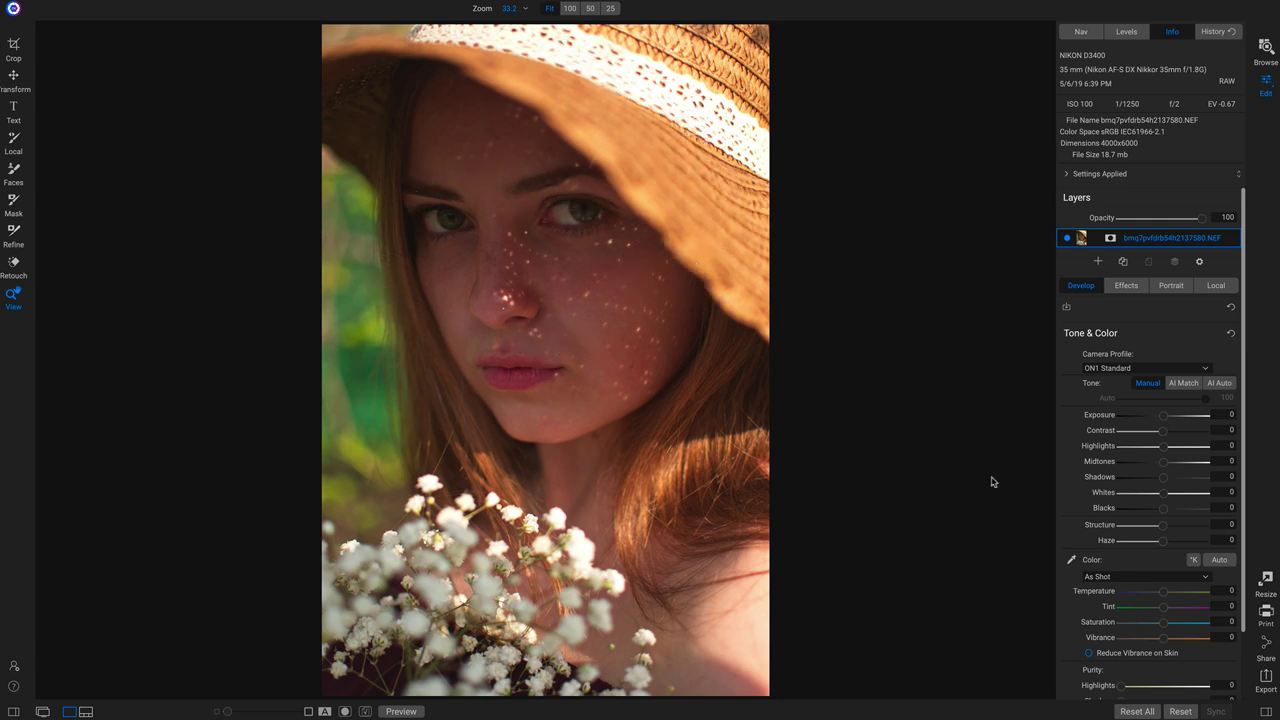
- On the portrait with the straw hat, set Midtones to 33, Shadows 68, Contrast 39 and Whites 18, and cool Temperature to -7
{"action": "left_click_drag", "start_coordinate": [1166, 484], "coordinate": [1177, 457]}
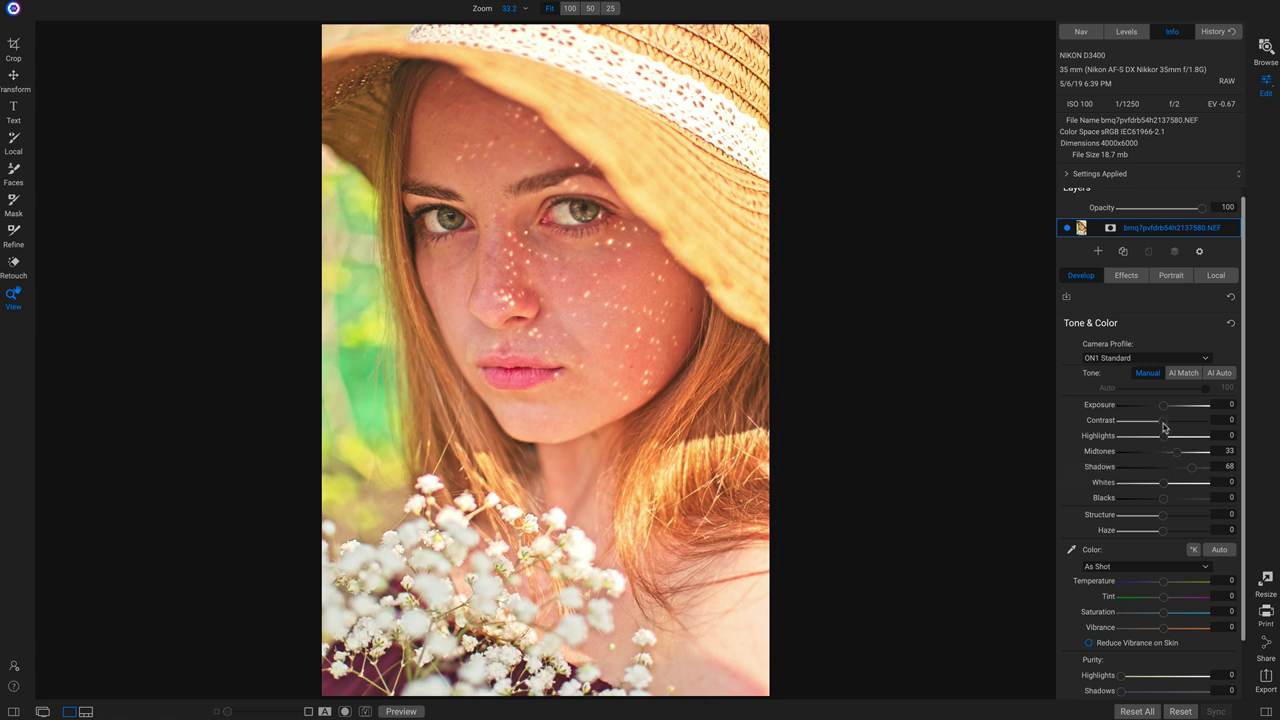
{"action": "left_click_drag", "start_coordinate": [1163, 428], "coordinate": [1179, 427]}
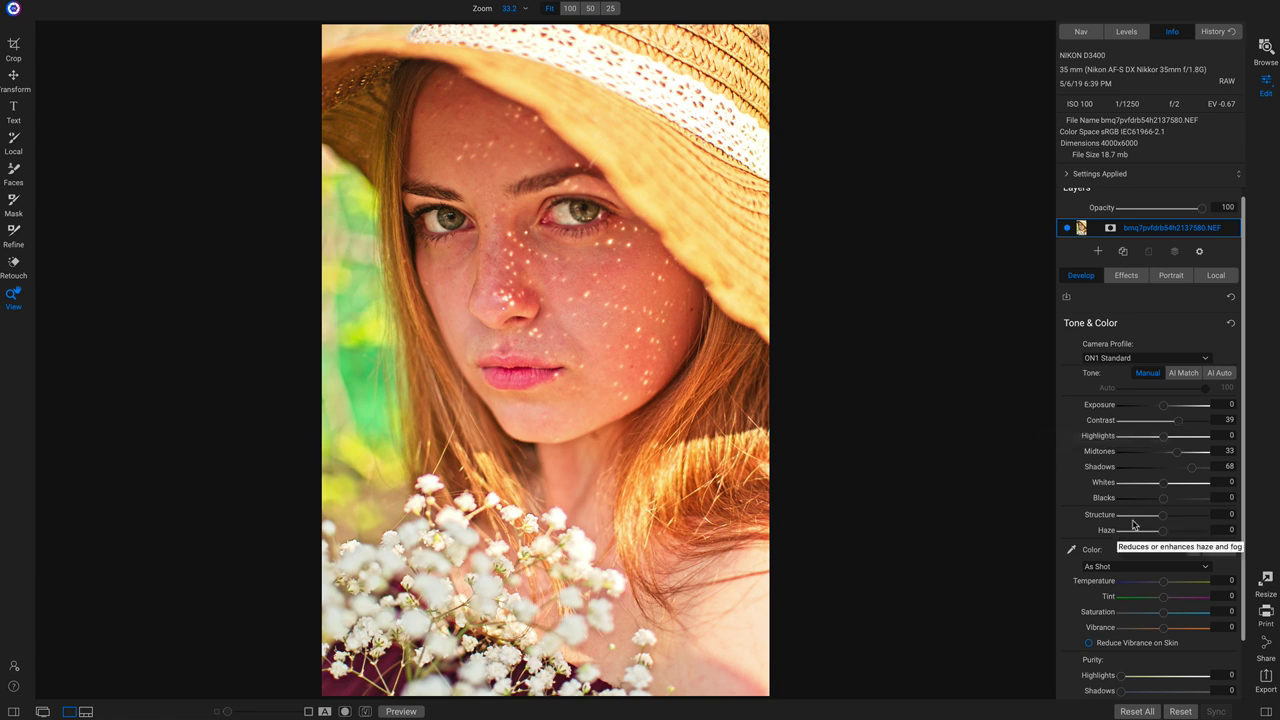
{"action": "left_click_drag", "start_coordinate": [1162, 483], "coordinate": [1172, 487]}
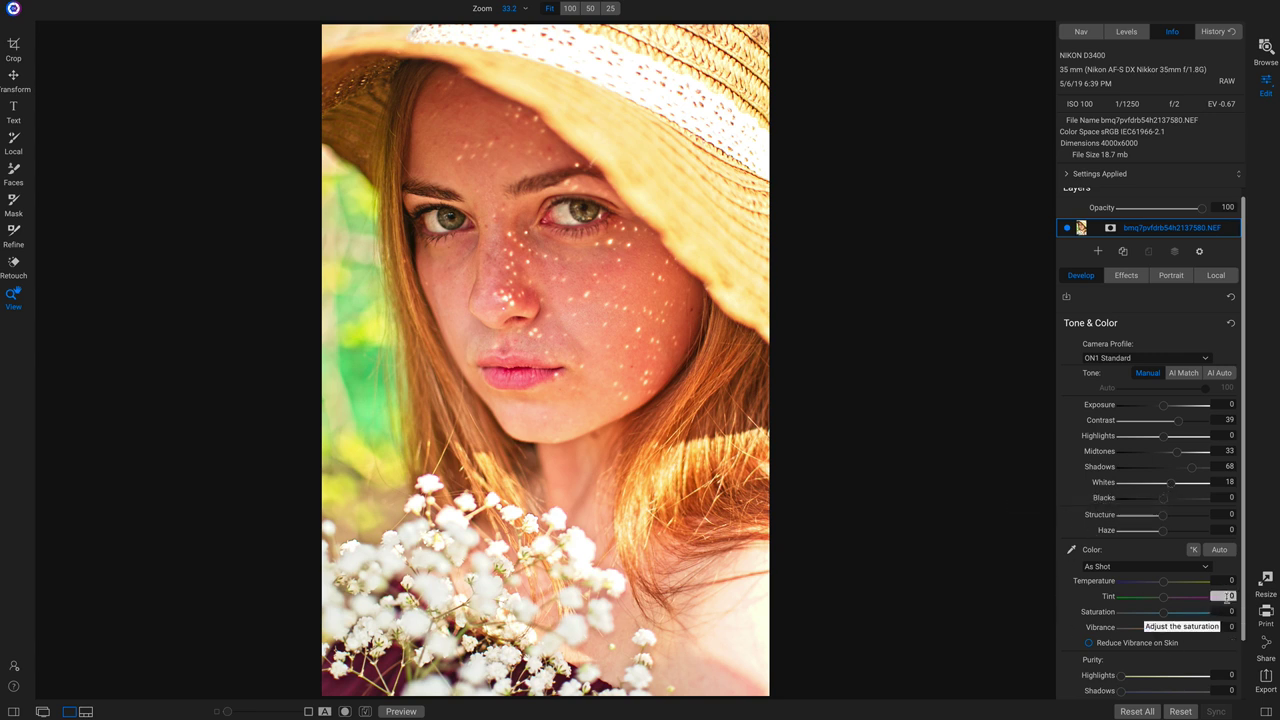
{"action": "left_click", "coordinate": [1163, 584]}
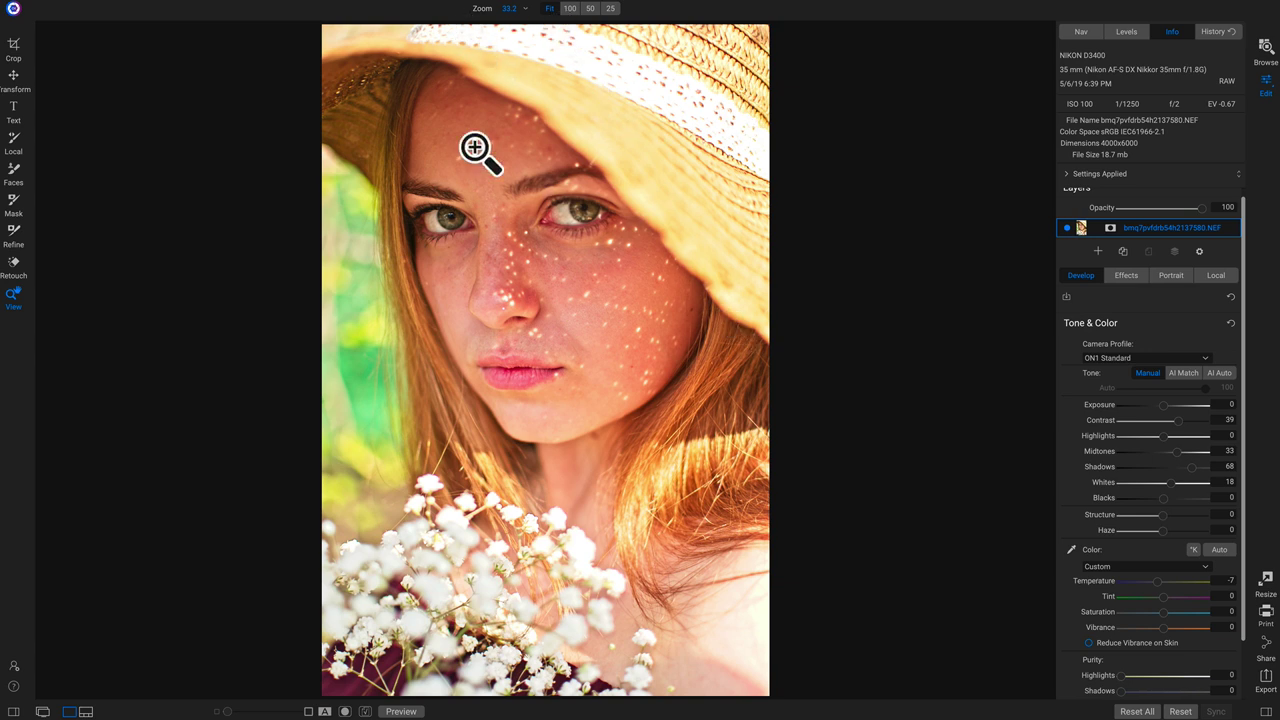
- Apply a Darken local adjustment to the portrait through a Gradient-shaped mask placed across the hat brim at forehead height
{"action": "left_click", "coordinate": [1218, 281]}
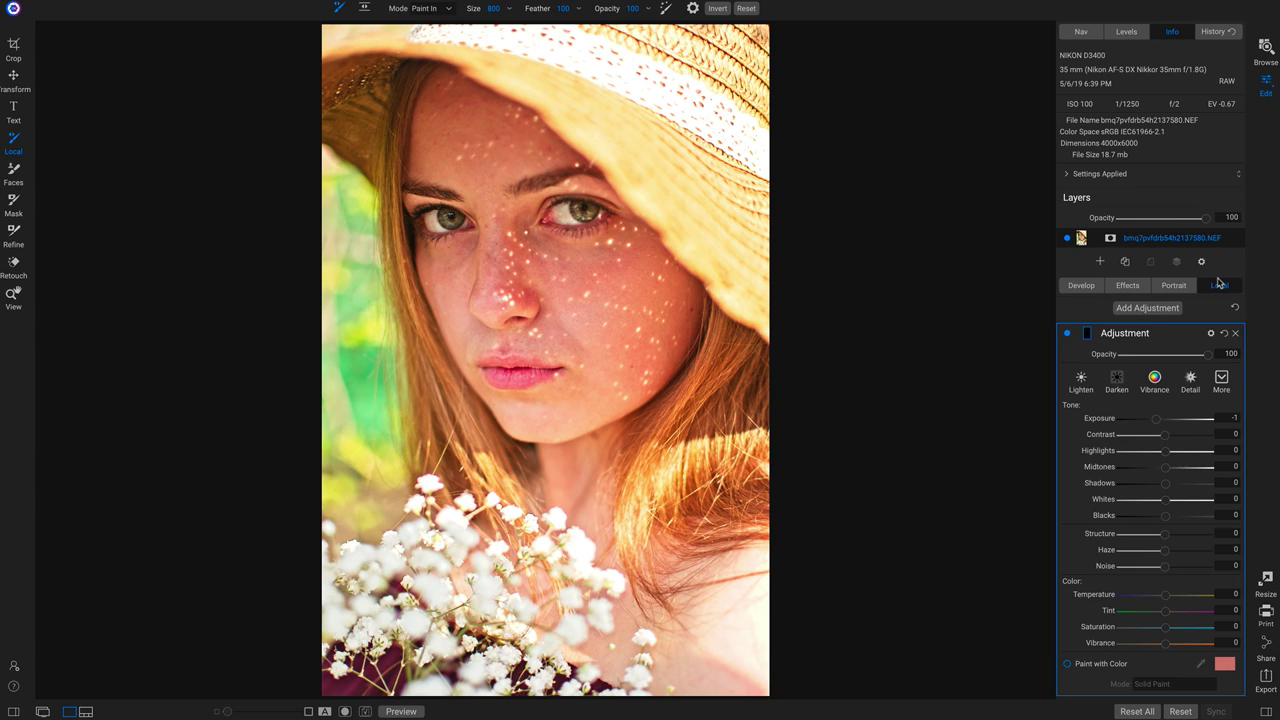
{"action": "left_click", "coordinate": [1117, 383]}
{"action": "key", "text": "g"}
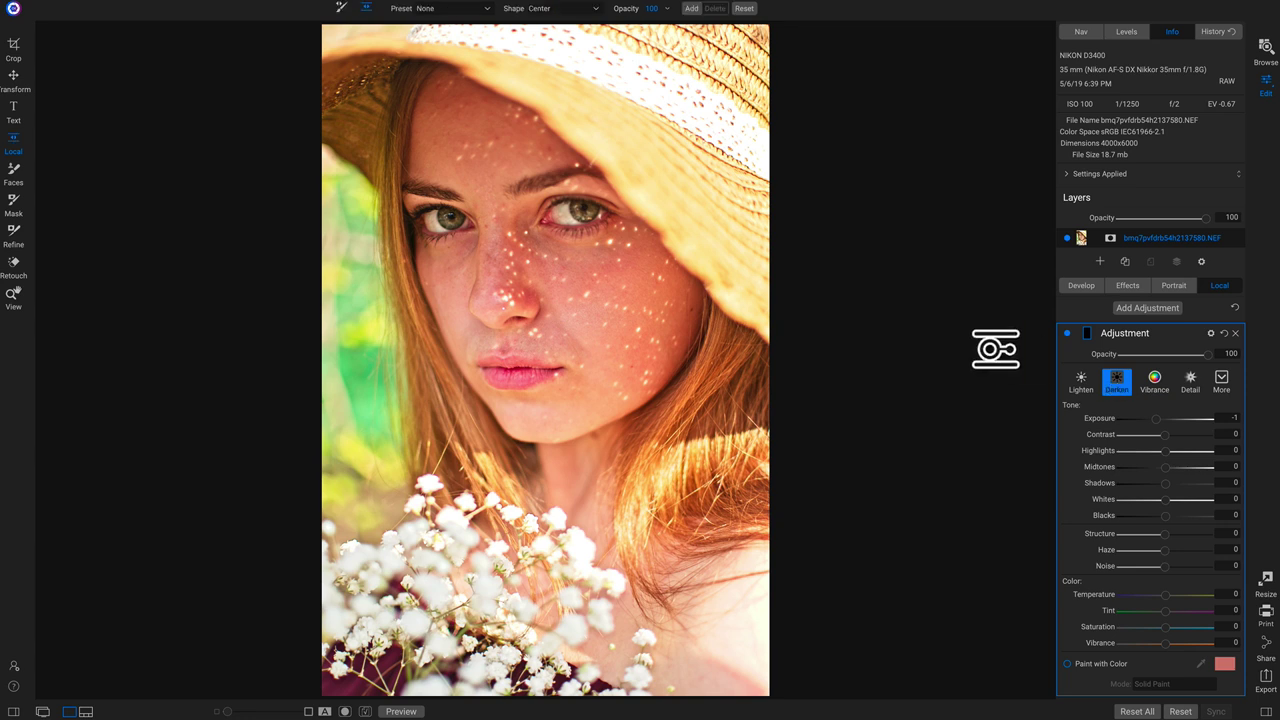
{"action": "left_click", "coordinate": [591, 9]}
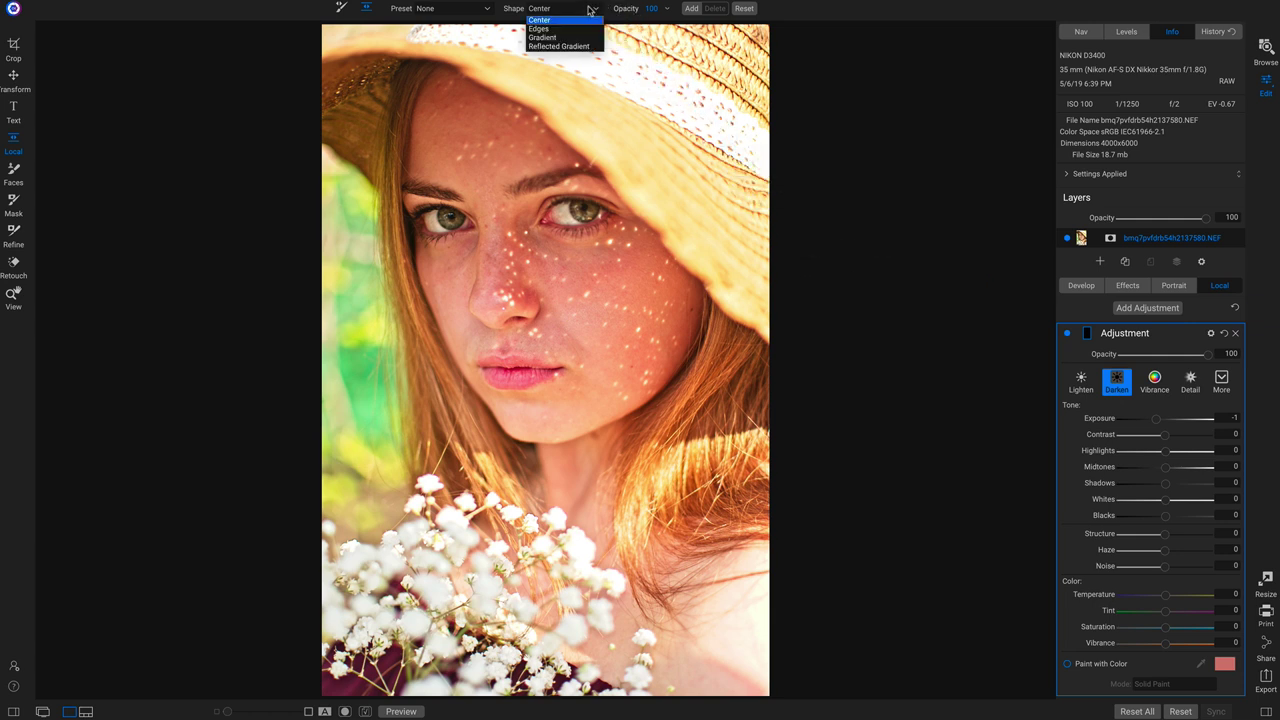
{"action": "left_click", "coordinate": [545, 37]}
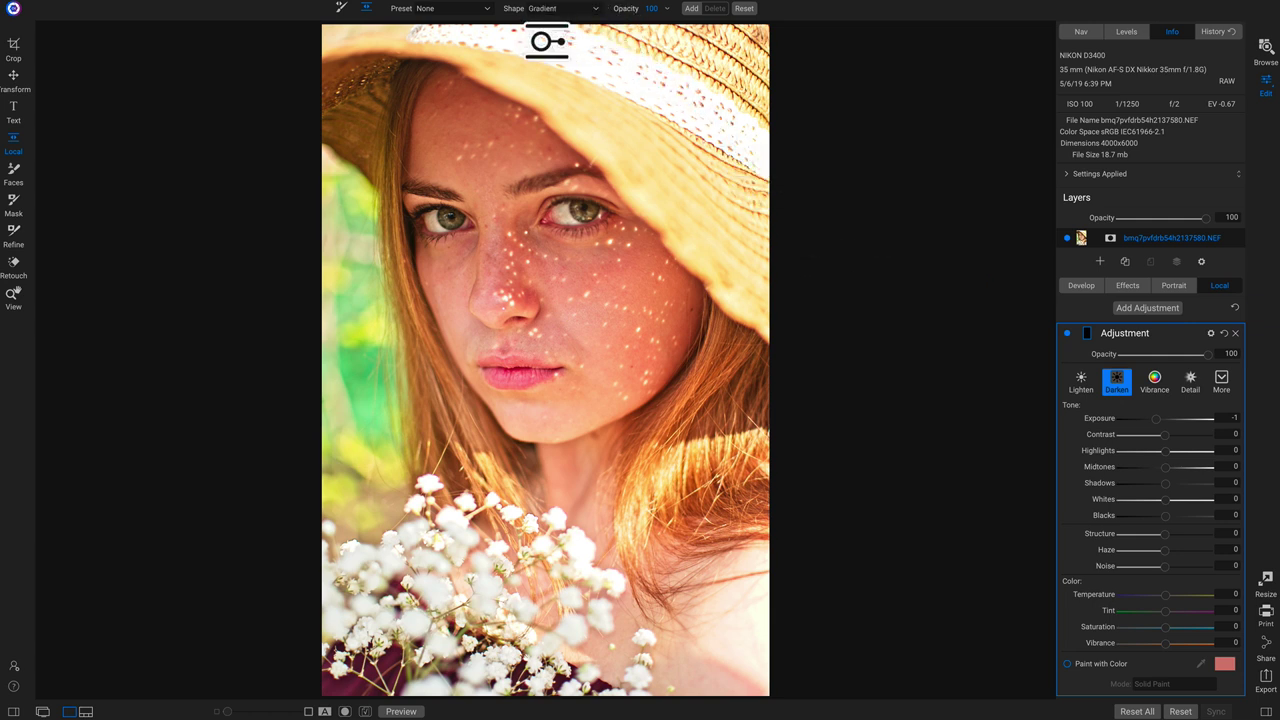
{"action": "left_click", "coordinate": [706, 162]}
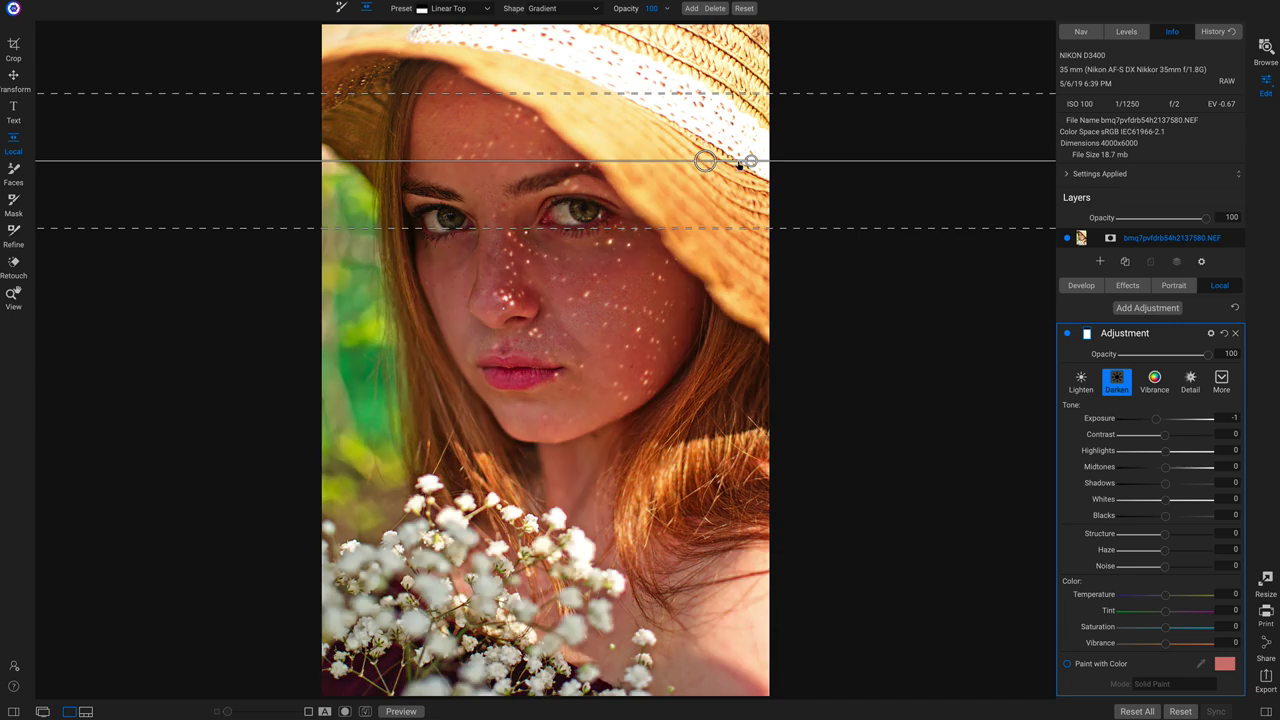
- Tilt and shift the Darken gradient mask onto the hat's upper-right corner, check the adjustment off and on, and compare with the original
{"action": "left_click_drag", "start_coordinate": [750, 161], "coordinate": [524, 86]}
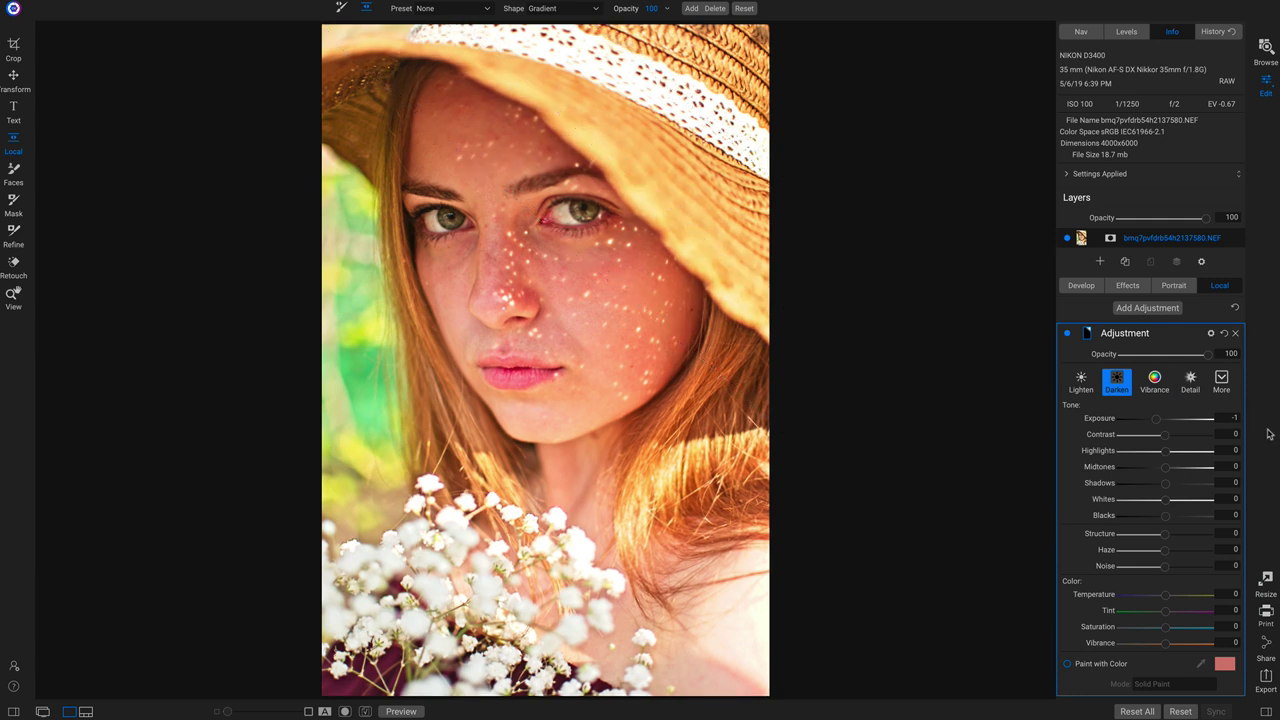
{"action": "left_click", "coordinate": [1066, 334]}
{"action": "left_click", "coordinate": [1066, 334]}
{"action": "left_click", "coordinate": [1066, 334]}
{"action": "left_click", "coordinate": [1066, 334]}
{"action": "key", "text": "ctrl+p"}
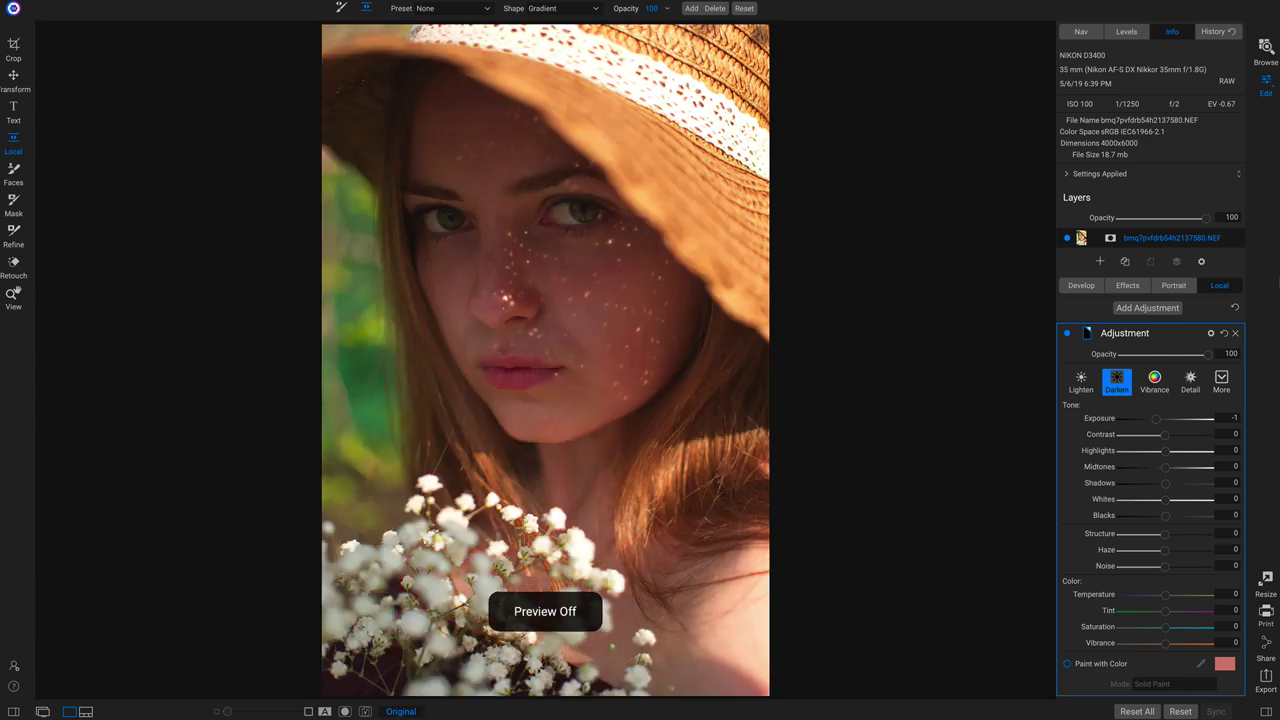
{"action": "key", "text": "ctrl+p"}
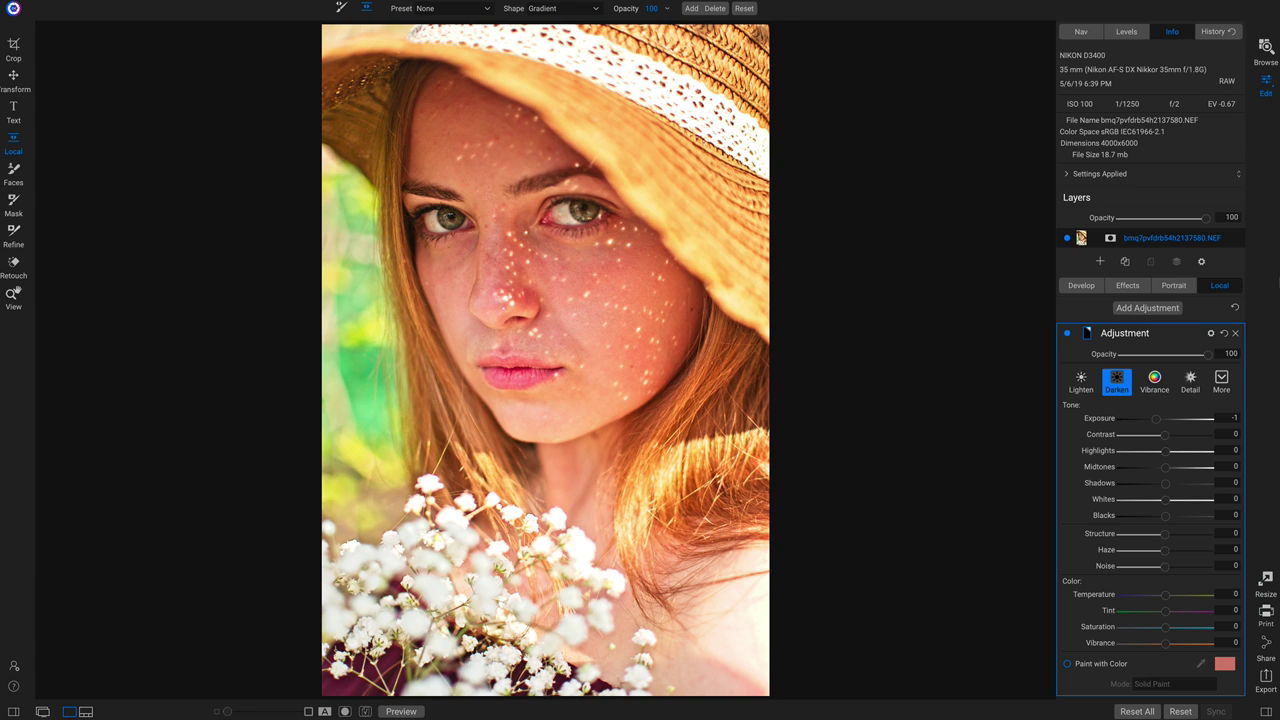
- Add a Channel Mixer filter with the BW Blue Filter style to the portrait and check it off and on
{"action": "left_click", "coordinate": [1127, 286]}
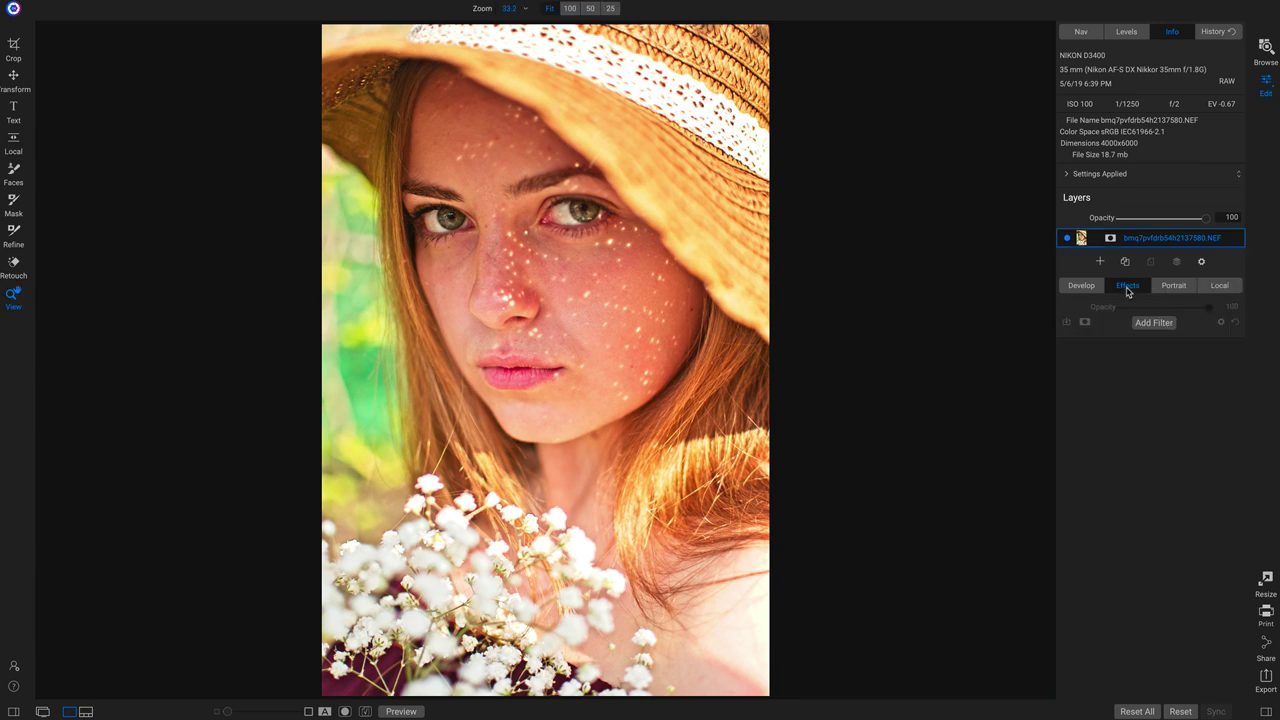
{"action": "left_click", "coordinate": [1156, 326]}
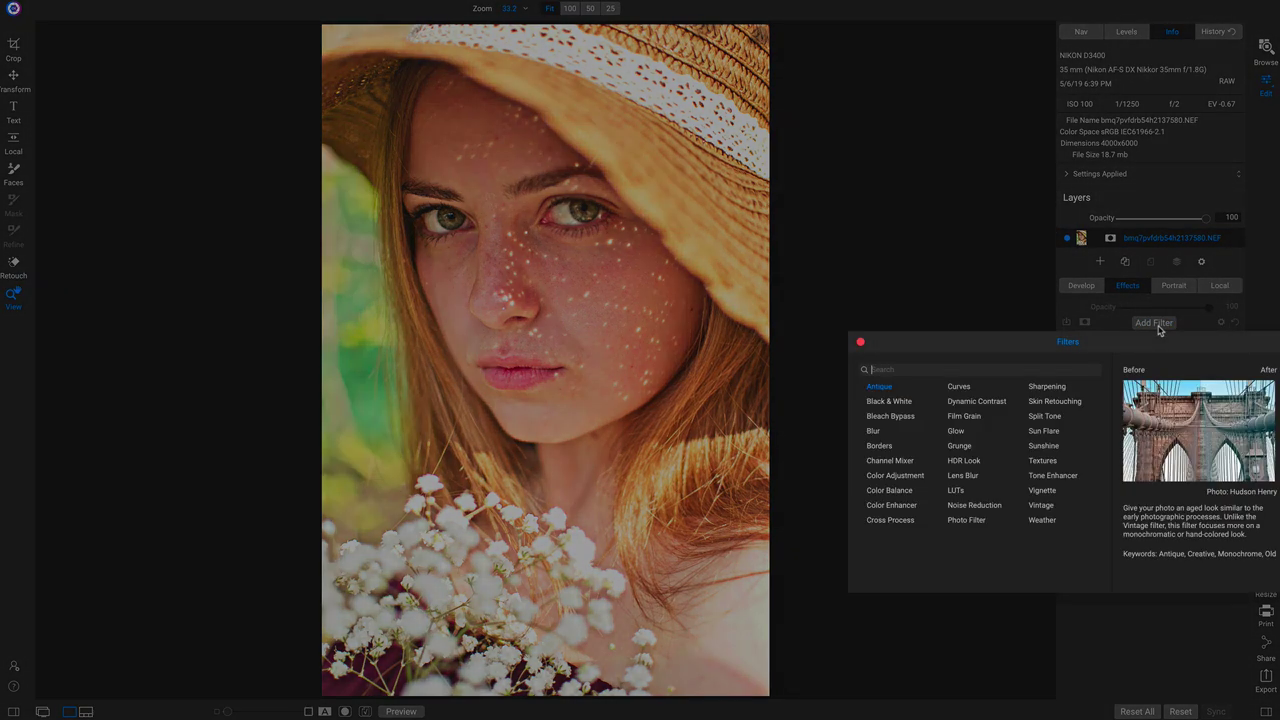
{"action": "left_click", "coordinate": [889, 461]}
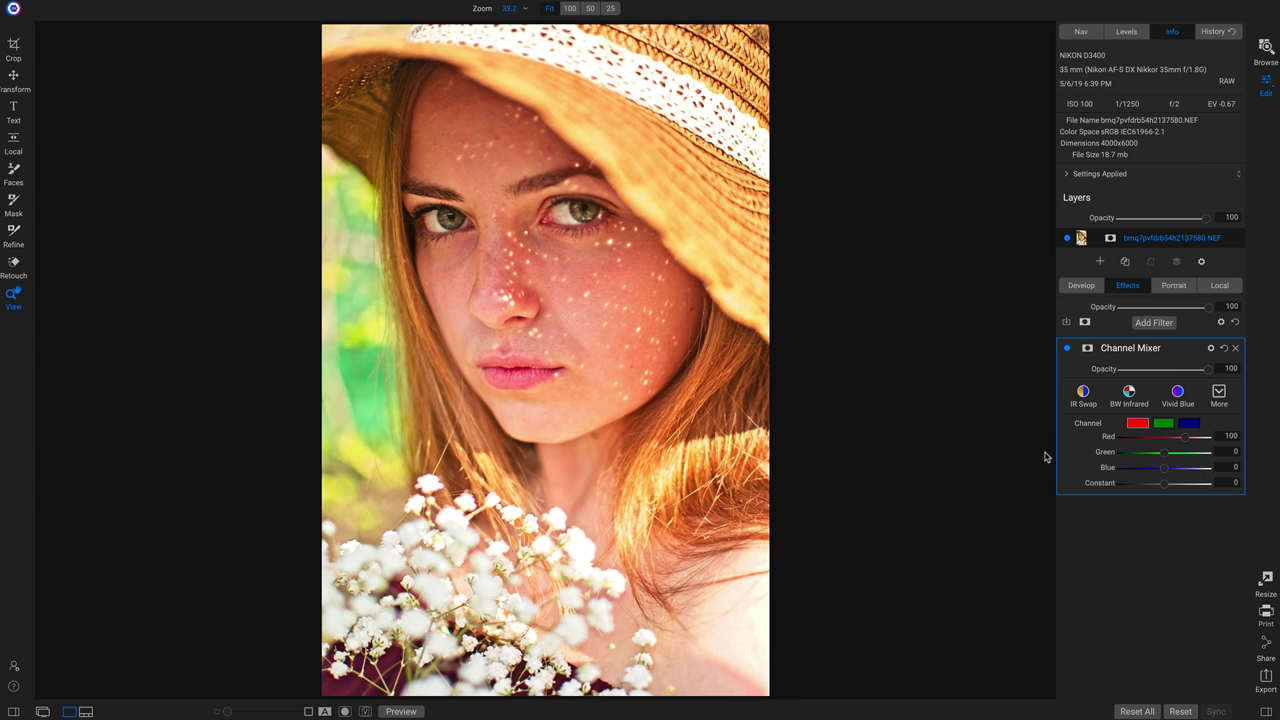
{"action": "left_click", "coordinate": [1222, 399]}
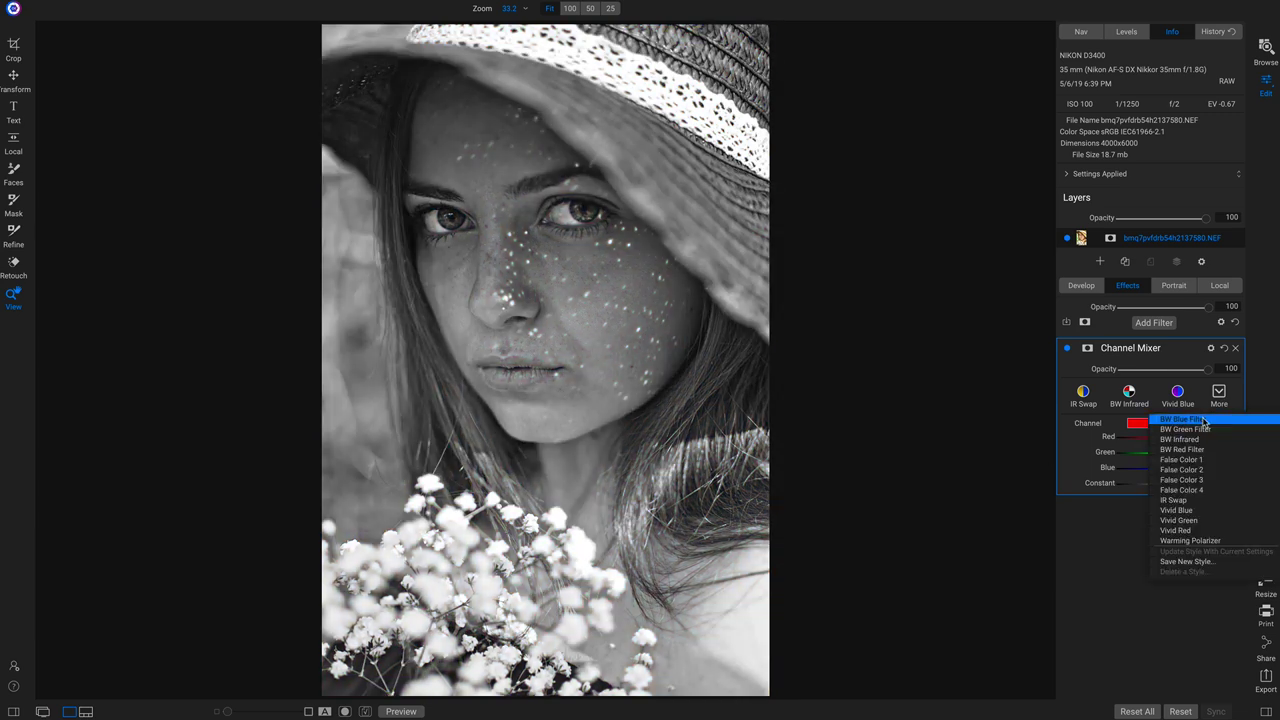
{"action": "left_click", "coordinate": [1203, 421]}
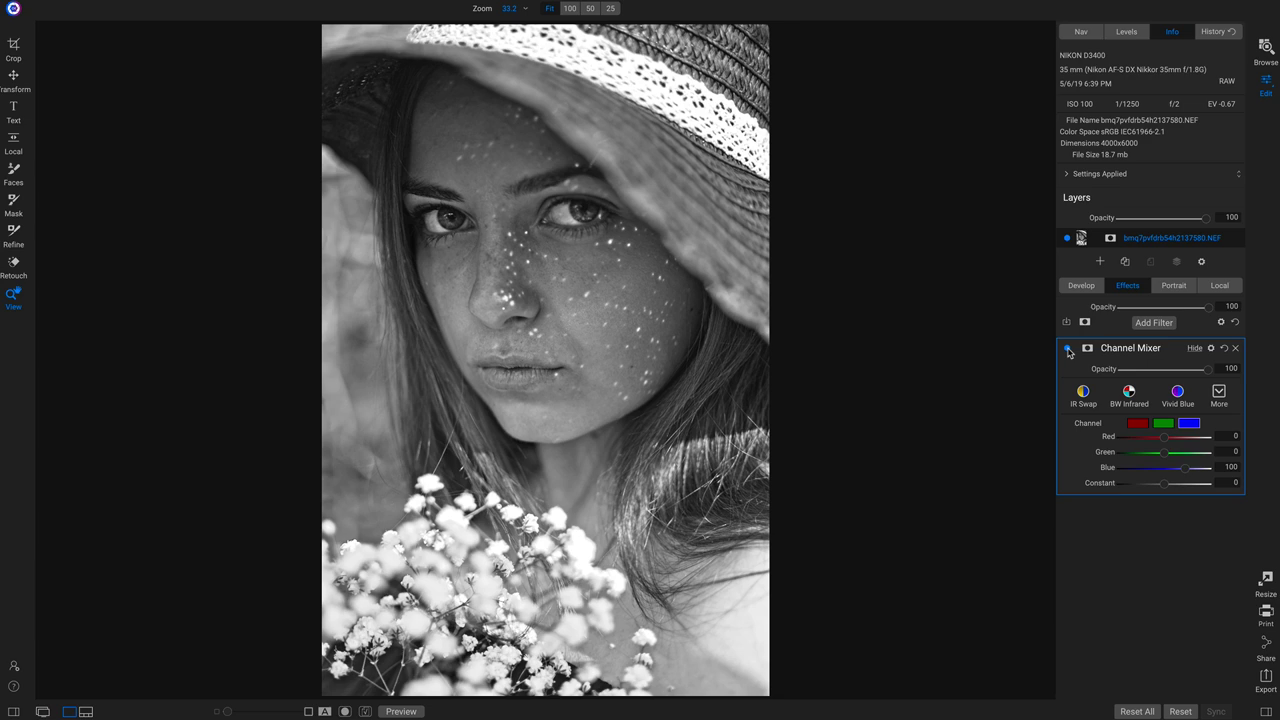
{"action": "left_click", "coordinate": [1068, 350]}
{"action": "left_click", "coordinate": [1068, 350]}
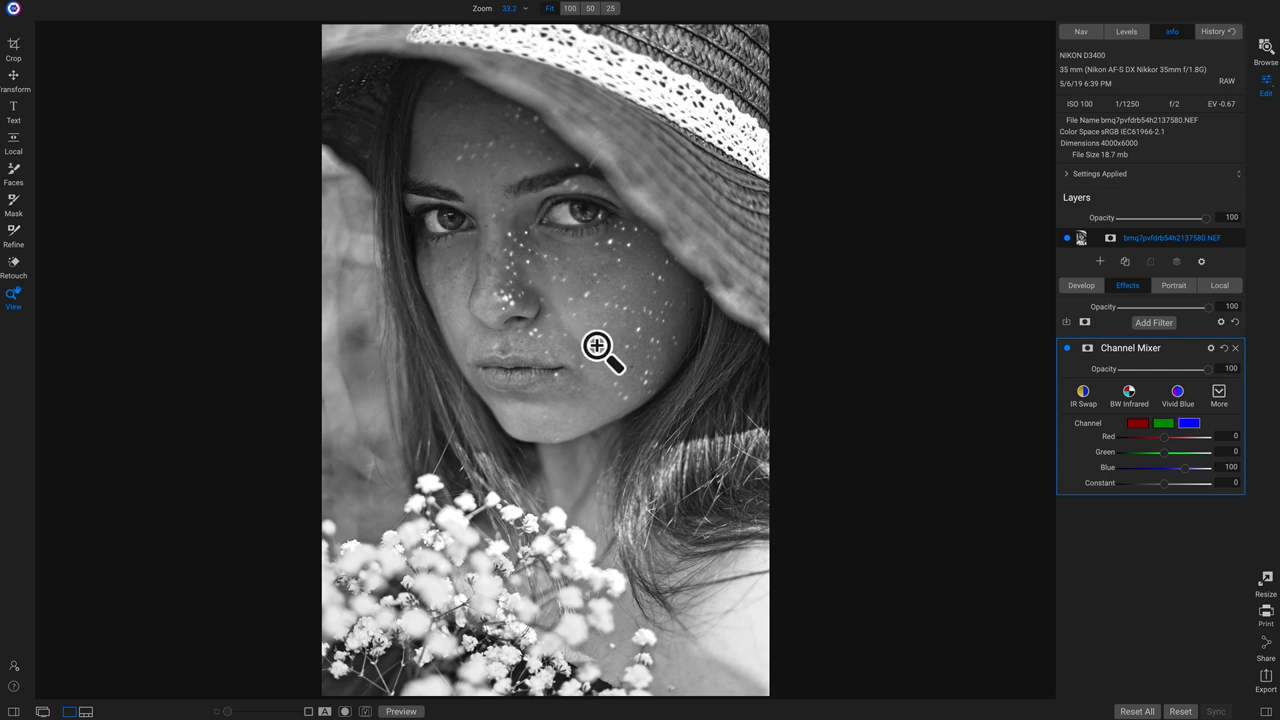
- Add a Curves filter beneath the Channel Mixer and shape its Blue curve into an S, lifting the black point to In 12, Out 23
{"action": "left_click", "coordinate": [1153, 323]}
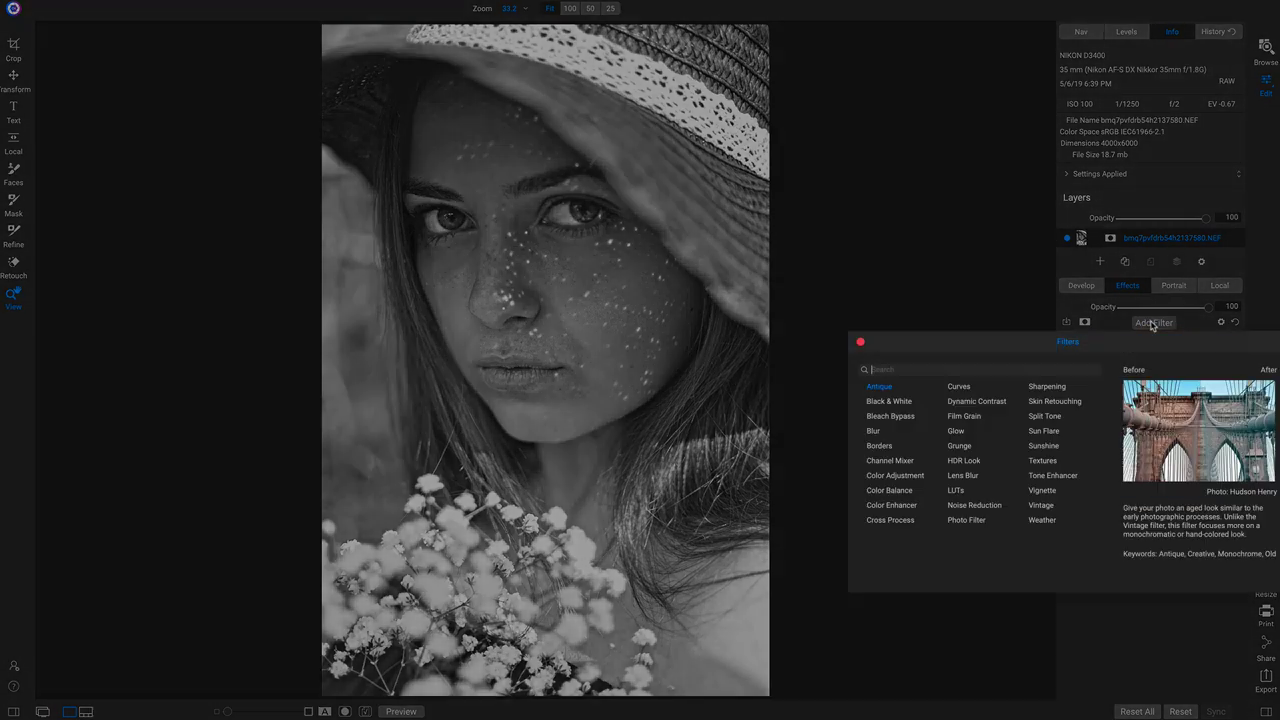
{"action": "left_click", "coordinate": [961, 388]}
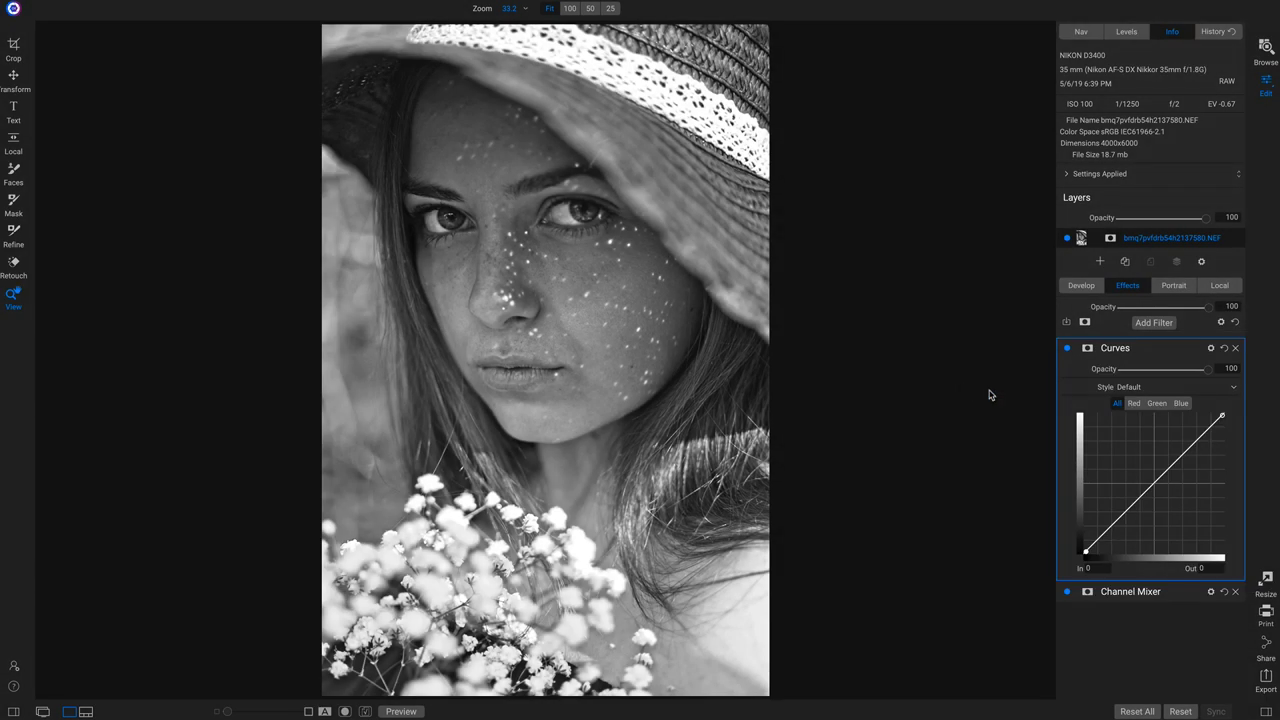
{"action": "left_click", "coordinate": [1181, 404]}
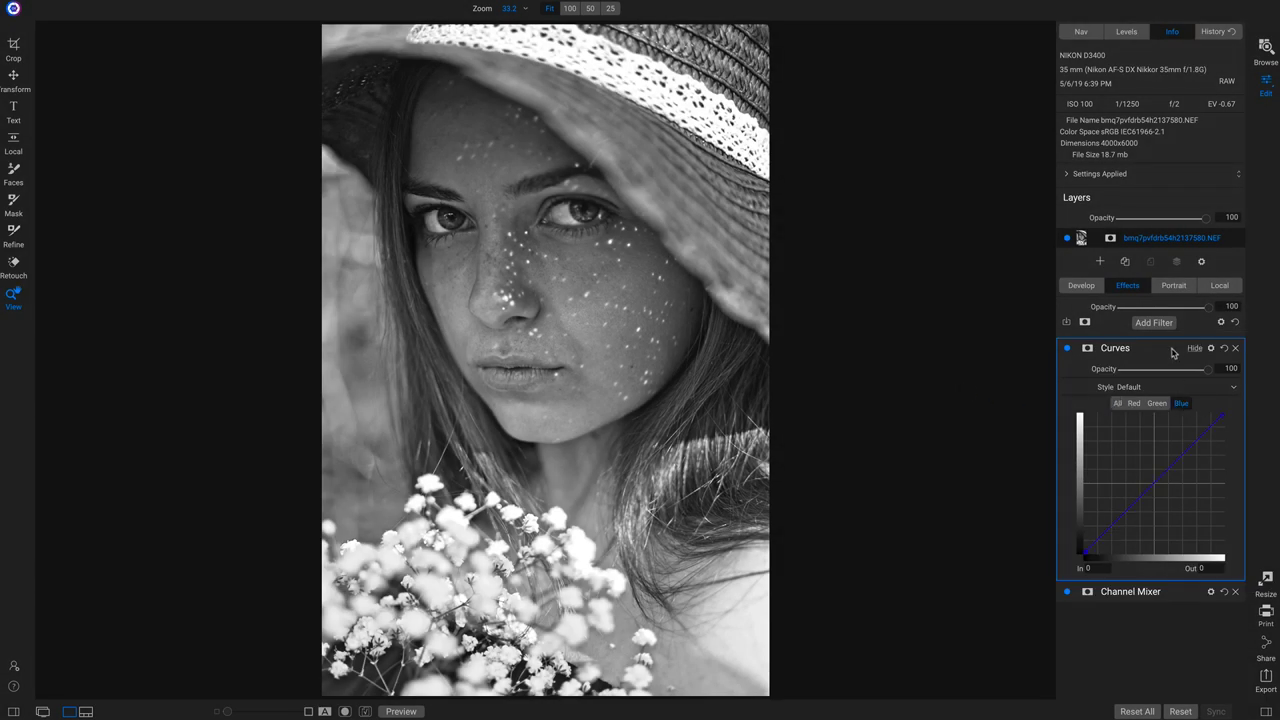
{"action": "left_click_drag", "start_coordinate": [1178, 350], "coordinate": [1120, 346]}
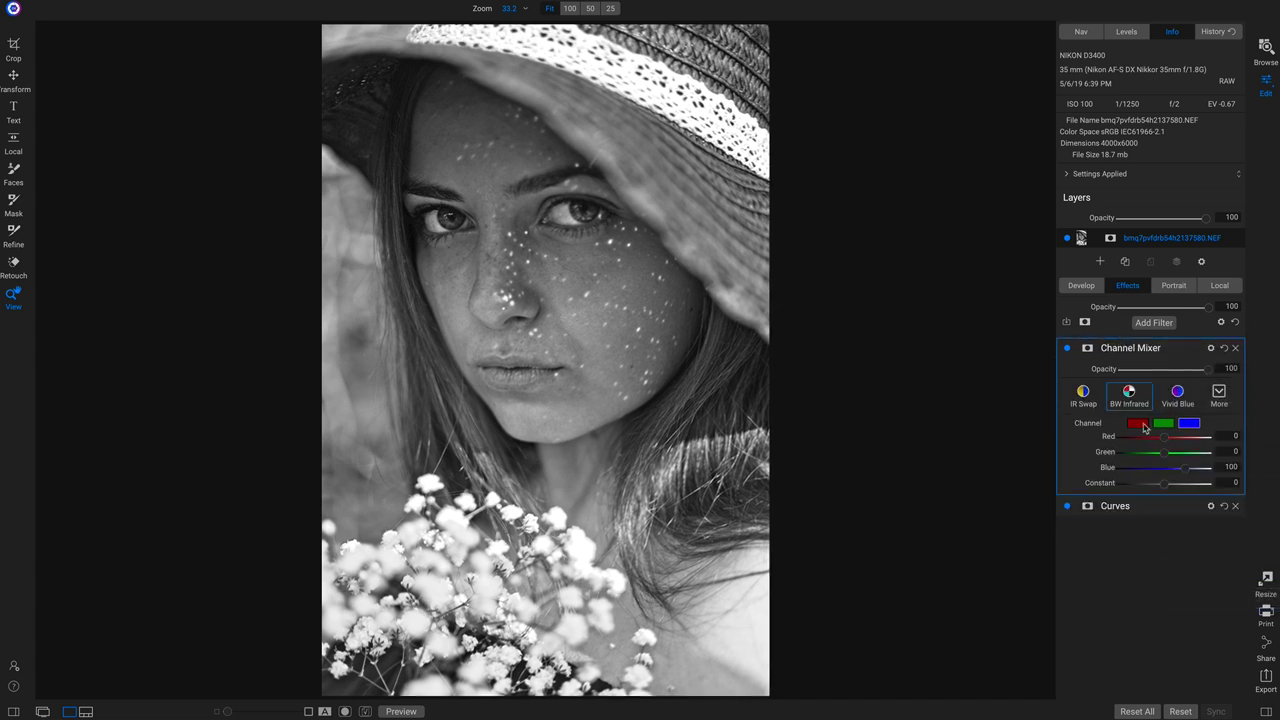
{"action": "left_click", "coordinate": [1172, 505]}
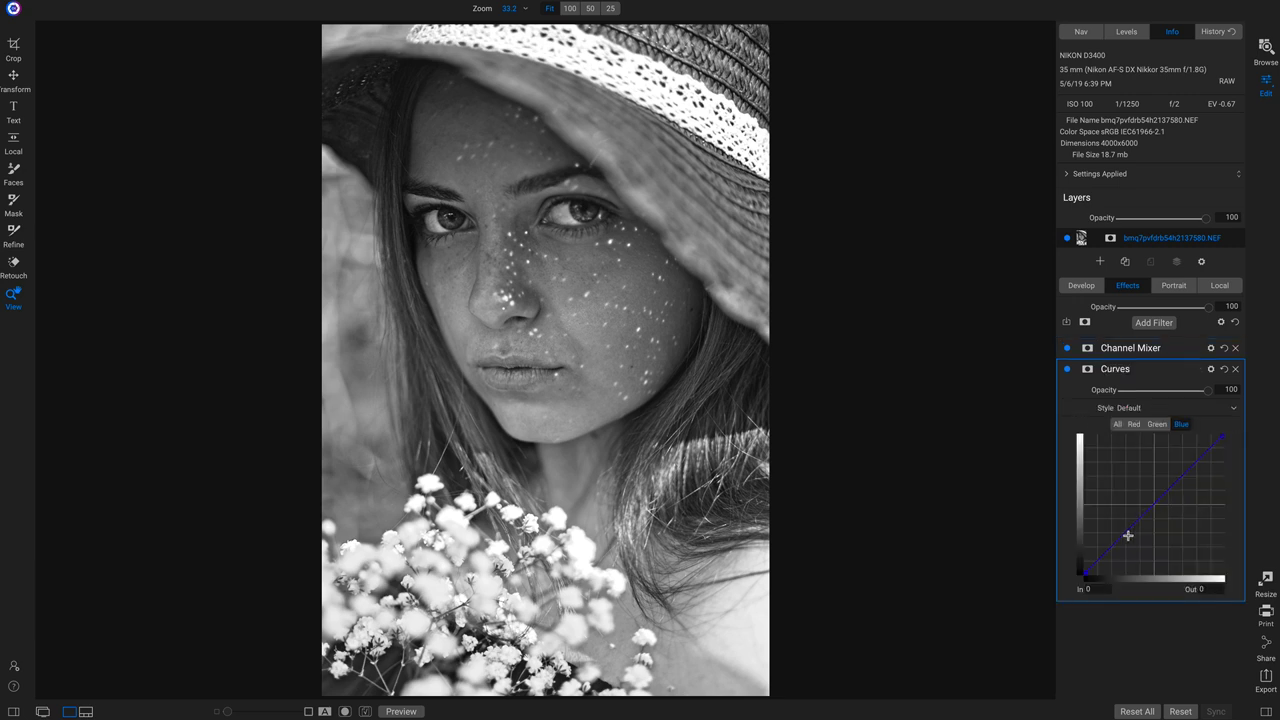
{"action": "left_click_drag", "start_coordinate": [1111, 537], "coordinate": [1183, 456]}
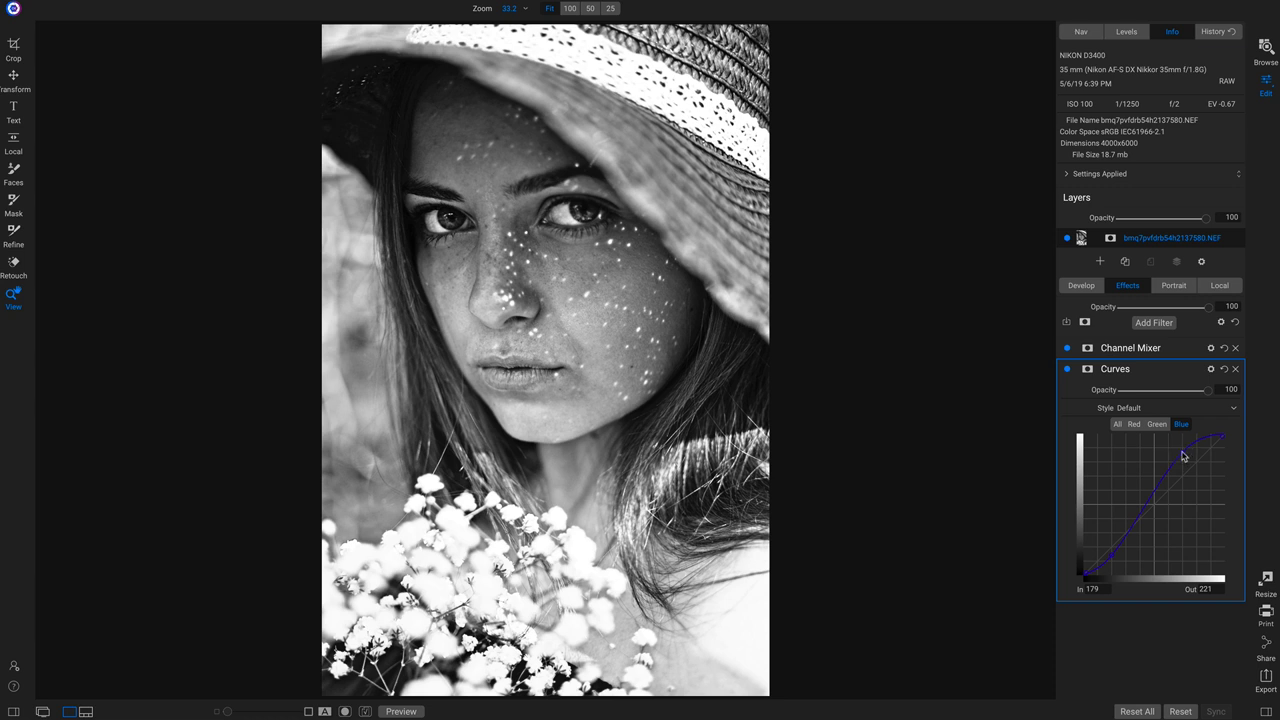
{"action": "left_click_drag", "start_coordinate": [1084, 574], "coordinate": [1088, 562]}
- Check the Curves filter off and on, compare with the original, and remove the Curves and Channel Mixer filters
{"action": "left_click", "coordinate": [1067, 370]}
{"action": "left_click", "coordinate": [1067, 371]}
{"action": "left_click", "coordinate": [1067, 370]}
{"action": "left_click", "coordinate": [1067, 370]}
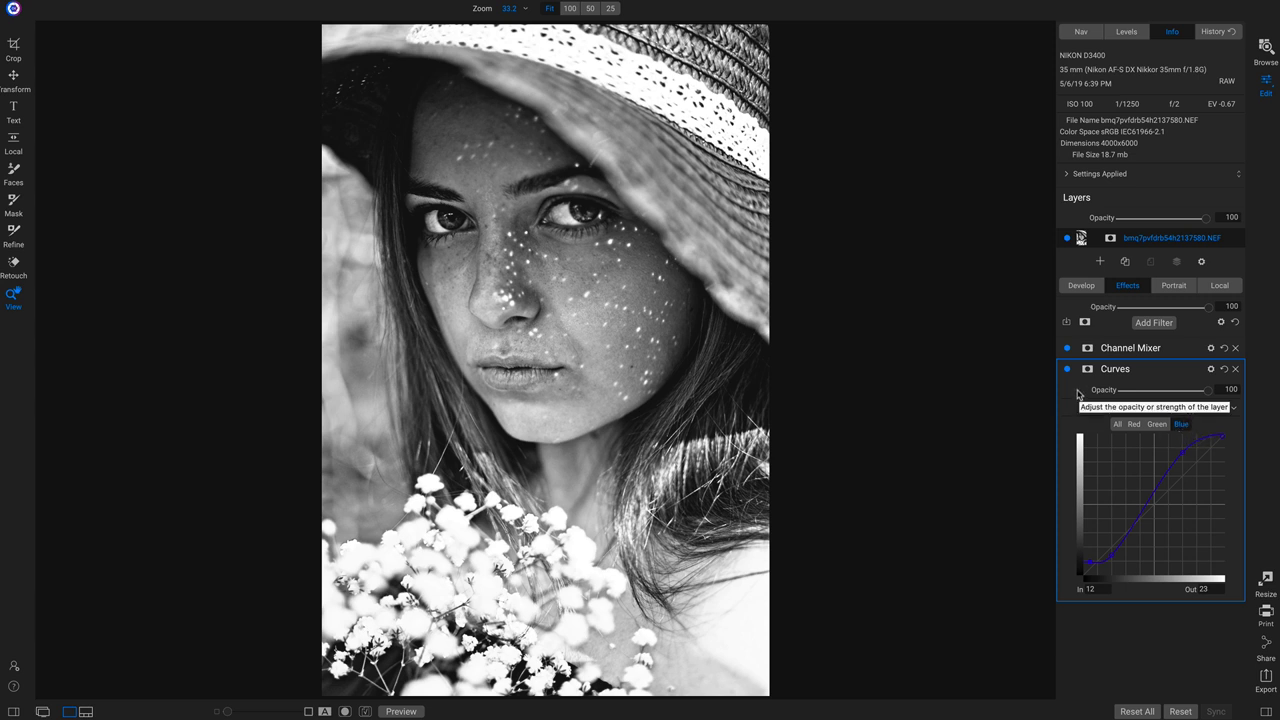
{"action": "key", "text": "ctrl+p"}
{"action": "key", "text": "ctrl+p"}
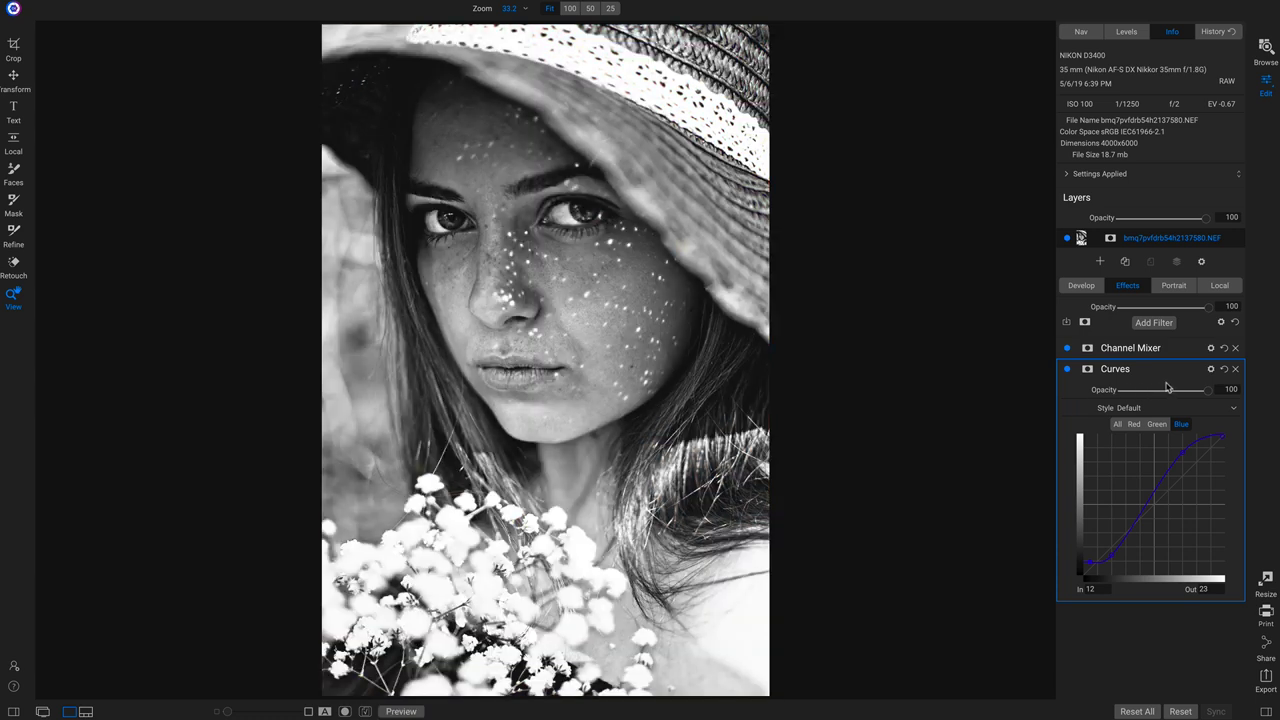
{"action": "left_click", "coordinate": [1235, 369]}
{"action": "left_click", "coordinate": [1236, 349]}
- Add a Color Balance filter and give the Shadows range Hue 201, Amount 53 and a lower Brightness
{"action": "left_click", "coordinate": [1158, 330]}
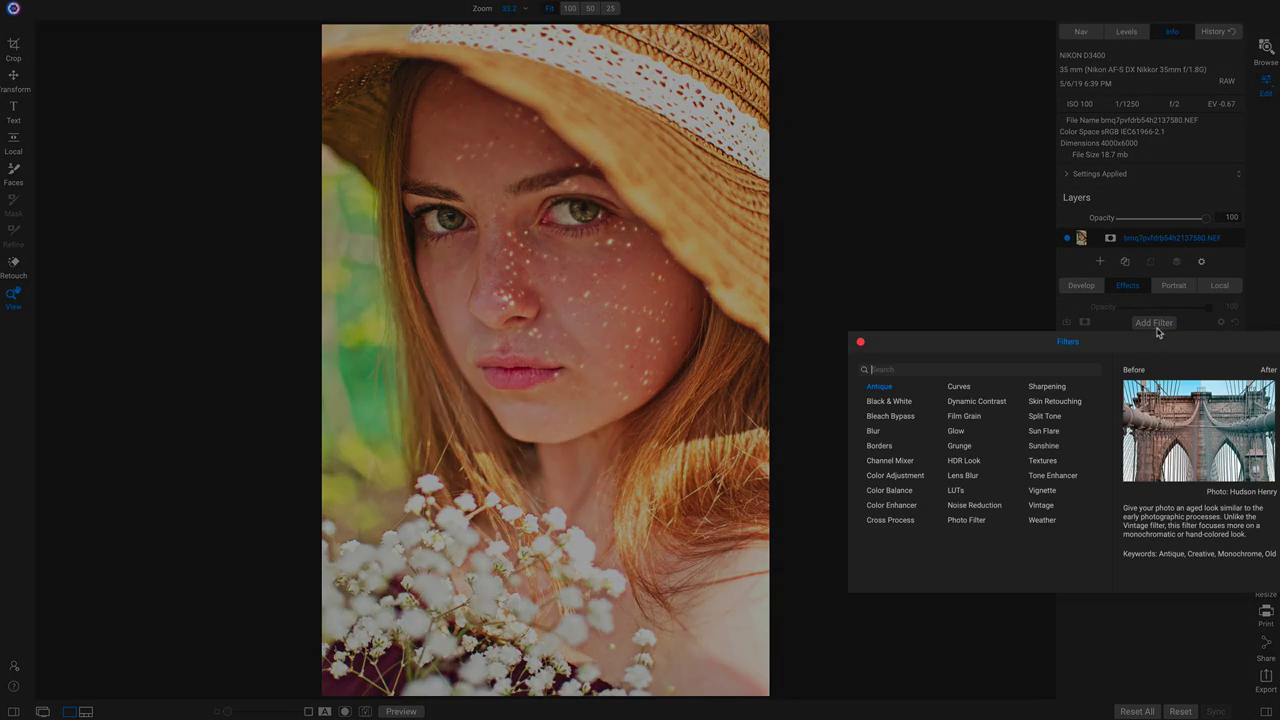
{"action": "left_click", "coordinate": [883, 491]}
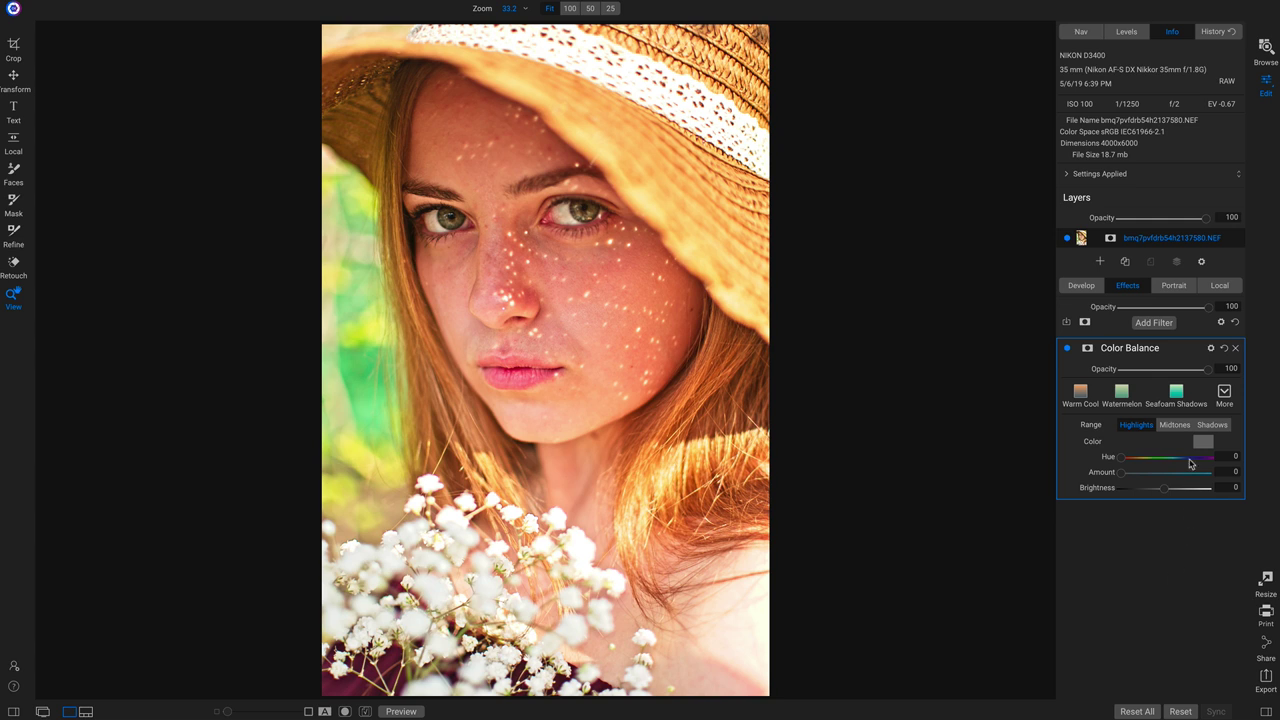
{"action": "left_click", "coordinate": [1213, 425]}
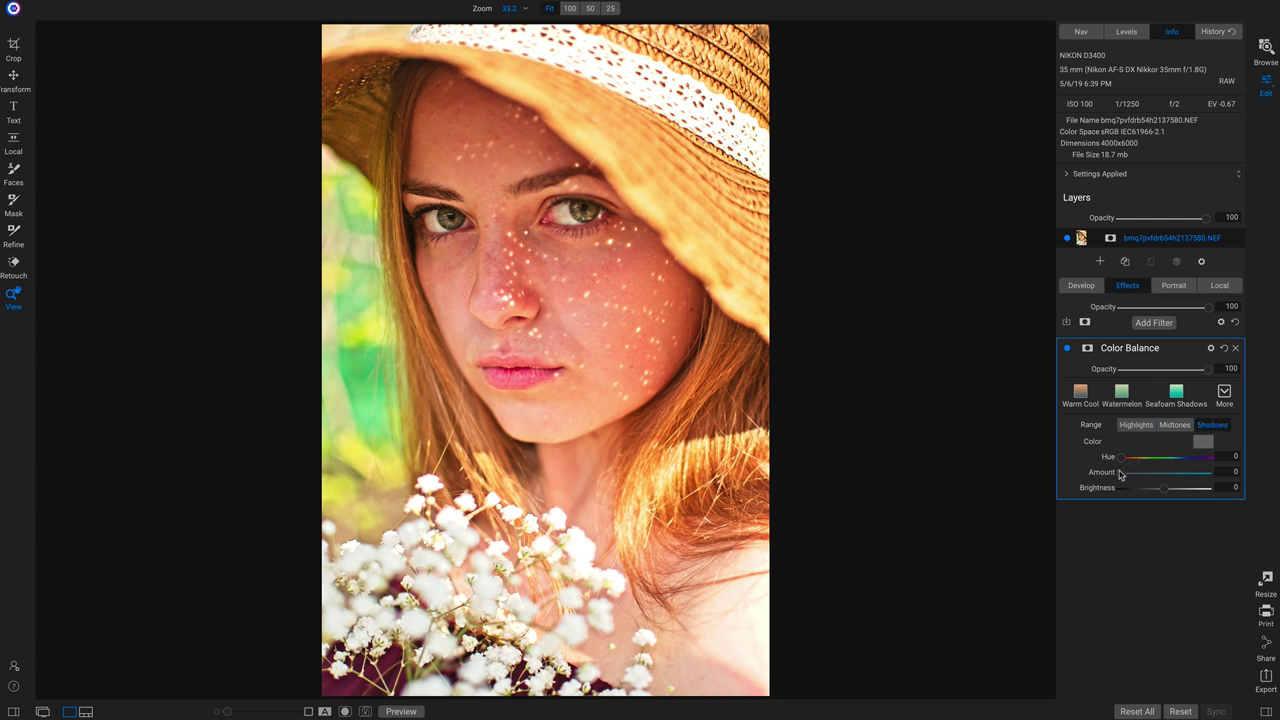
{"action": "left_click_drag", "start_coordinate": [1121, 477], "coordinate": [1165, 478]}
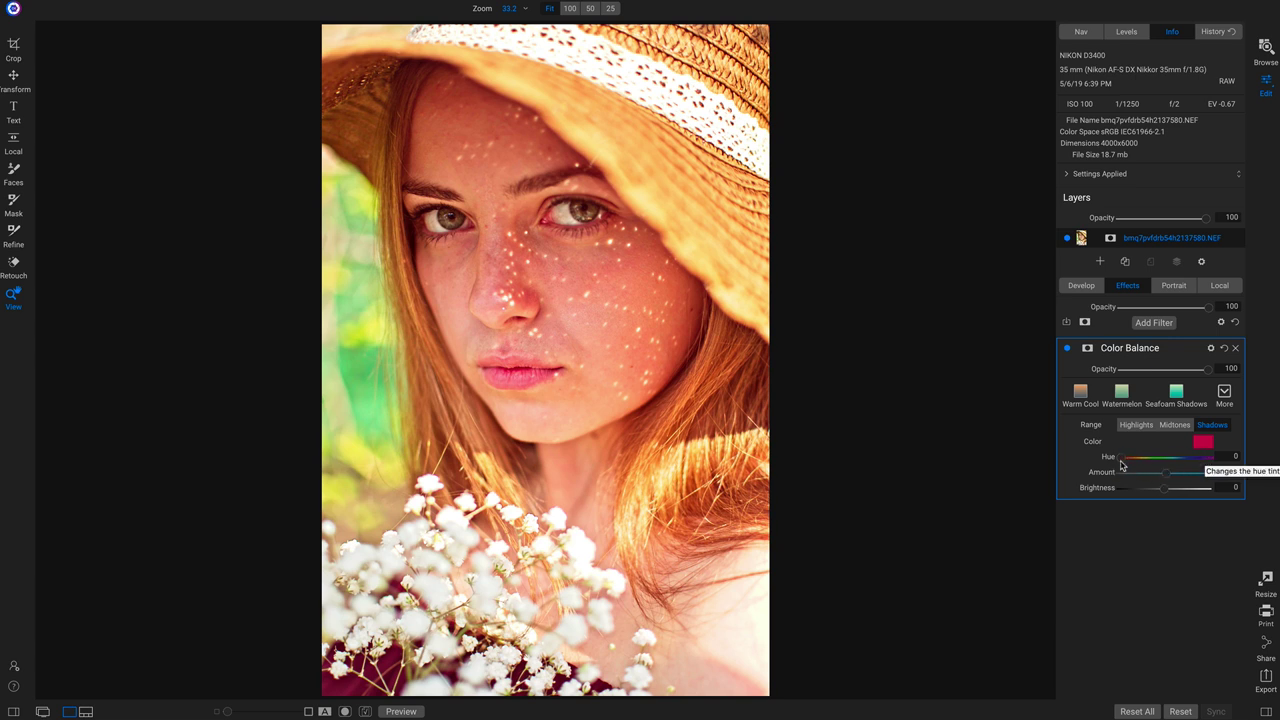
{"action": "left_click_drag", "start_coordinate": [1120, 462], "coordinate": [1173, 462]}
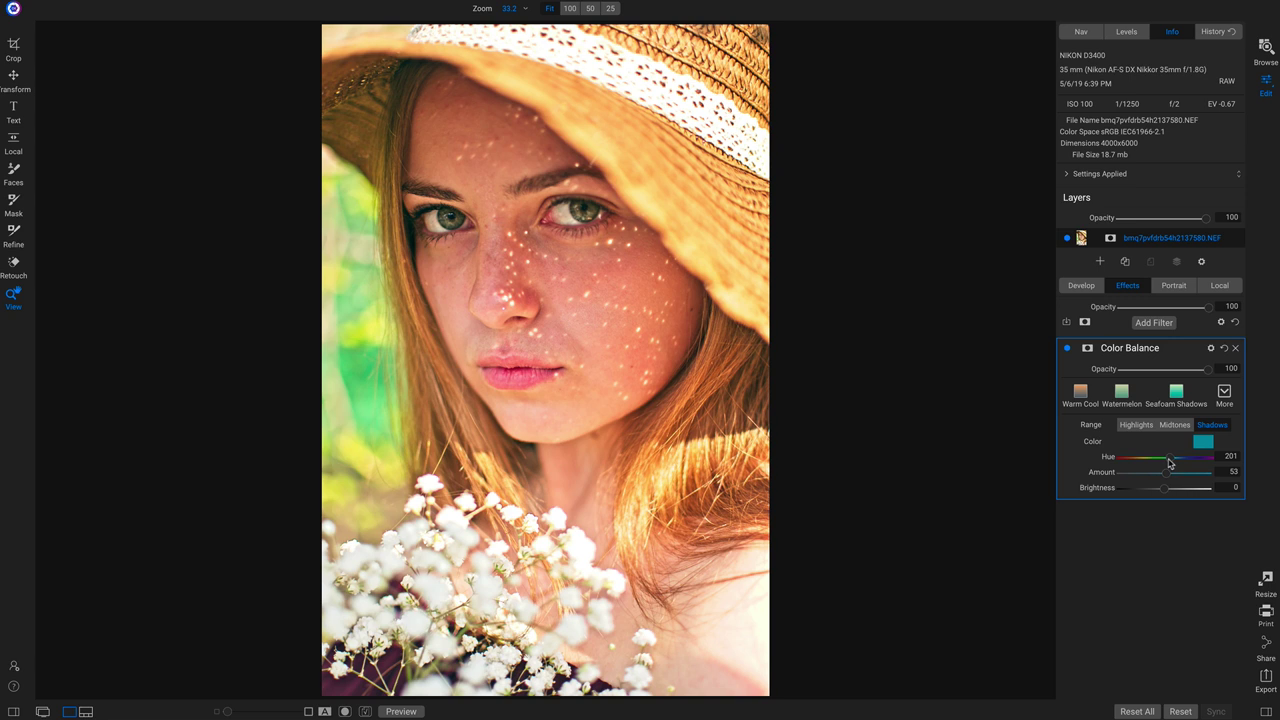
{"action": "left_click", "coordinate": [1165, 475]}
{"action": "mouse_move", "coordinate": [1143, 487]}
{"action": "left_mouse_down"}
{"action": "mouse_move", "coordinate": [1183, 488]}
{"action": "mouse_move", "coordinate": [1140, 493]}
{"action": "left_mouse_up"}
- Set the Color Balance Midtones range to Hue 91, Amount 22 and Brightness 100
{"action": "left_click", "coordinate": [1174, 425]}
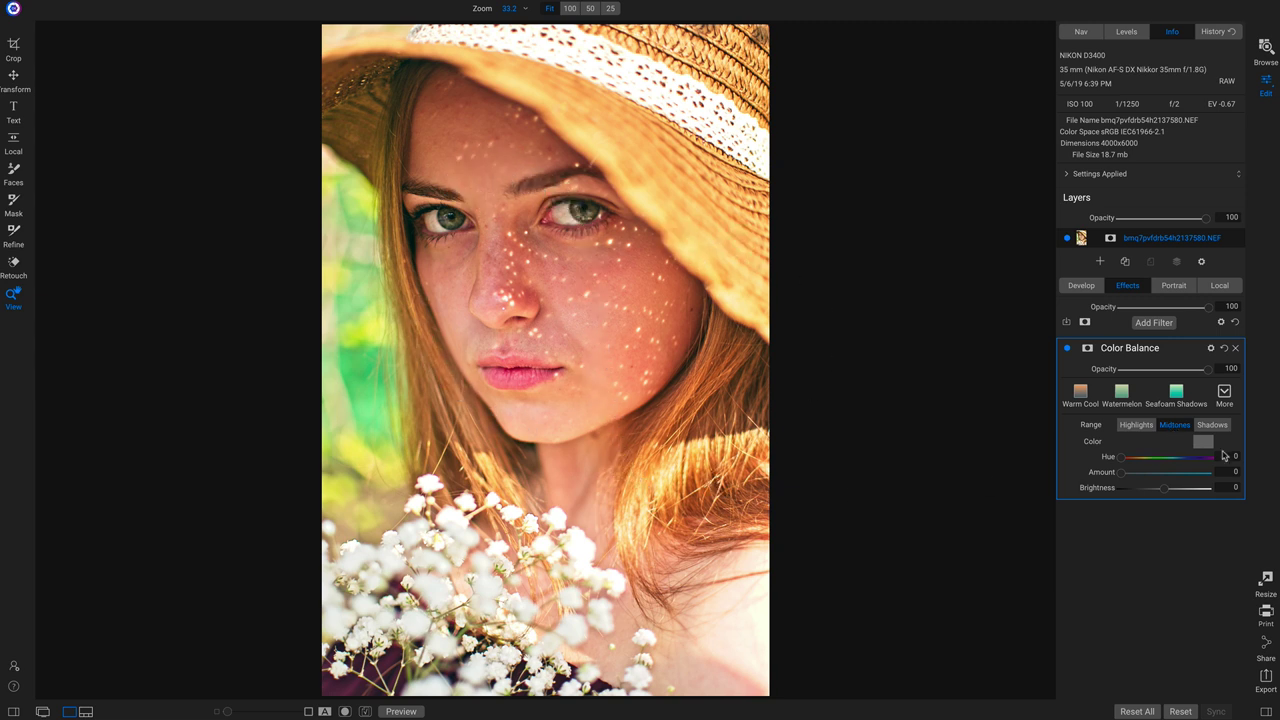
{"action": "left_click_drag", "start_coordinate": [1123, 481], "coordinate": [1146, 462]}
{"action": "left_click_drag", "start_coordinate": [1166, 476], "coordinate": [1235, 490]}
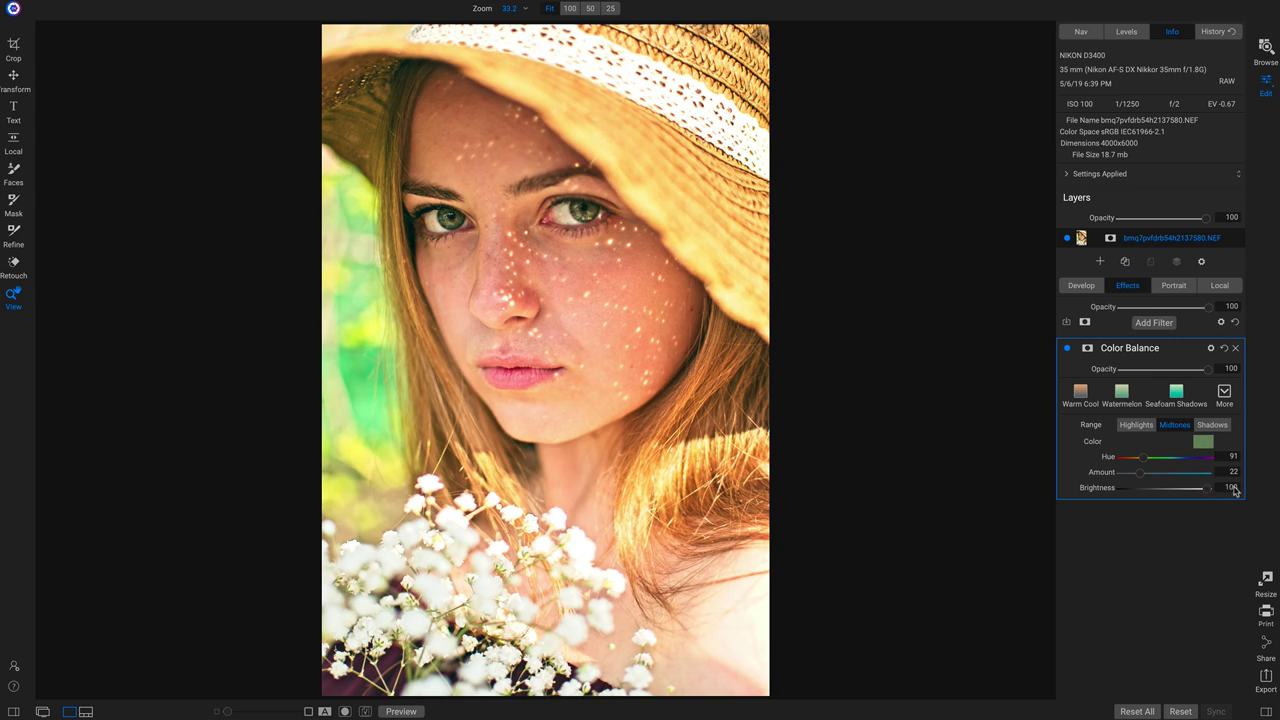
{"action": "left_click", "coordinate": [1228, 488]}
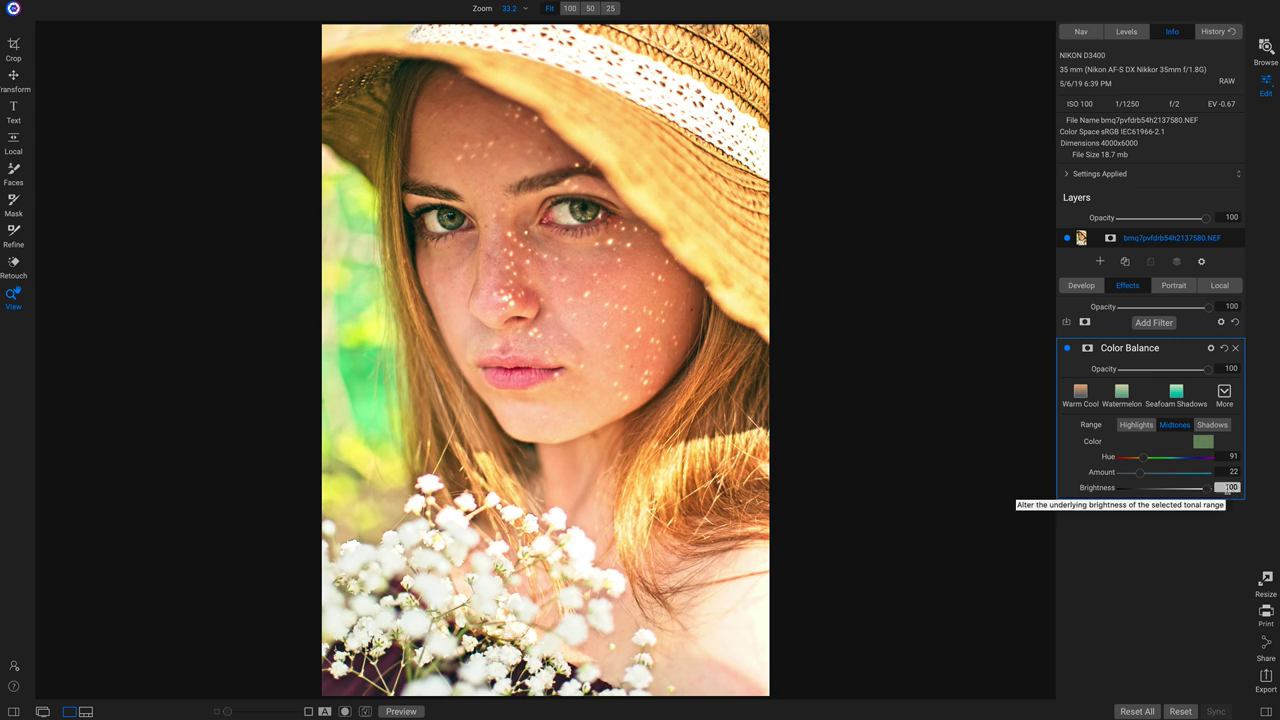
- Set the Color Balance Highlights range to Hue 14, Amount 17 and Brightness 35, and check the filter off and on
{"action": "left_click", "coordinate": [1140, 428]}
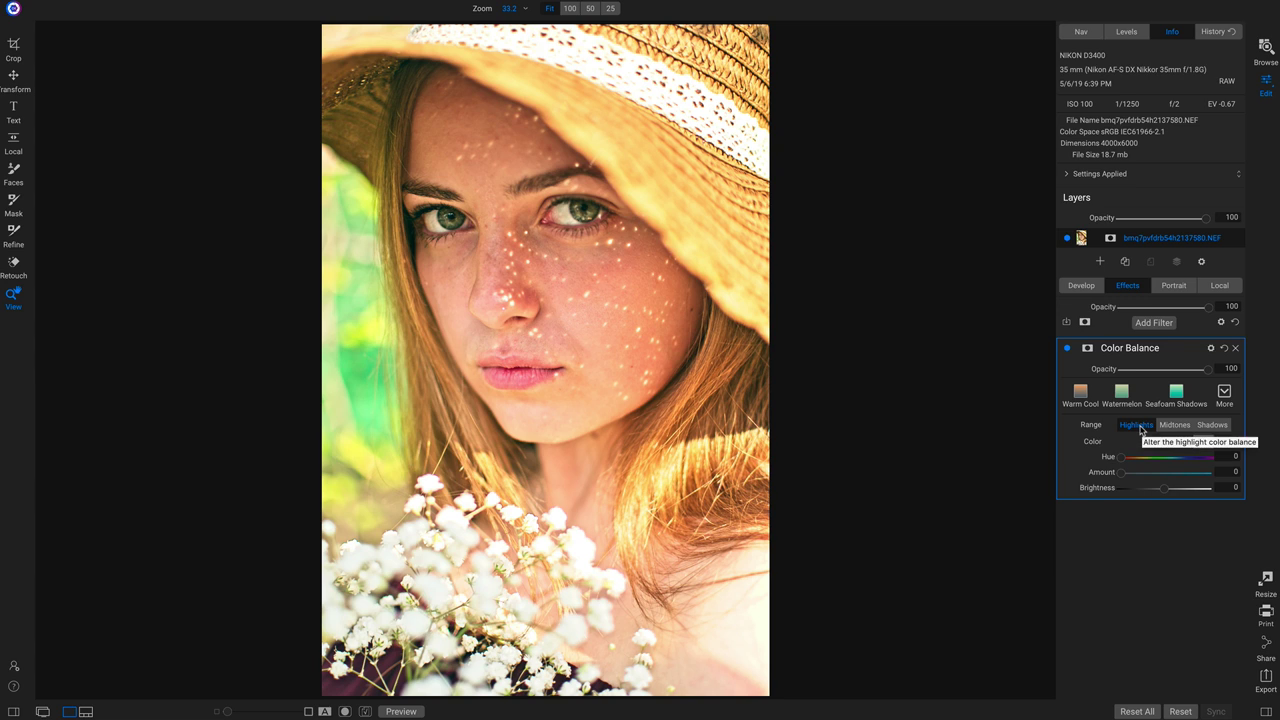
{"action": "left_click_drag", "start_coordinate": [1121, 473], "coordinate": [1168, 480]}
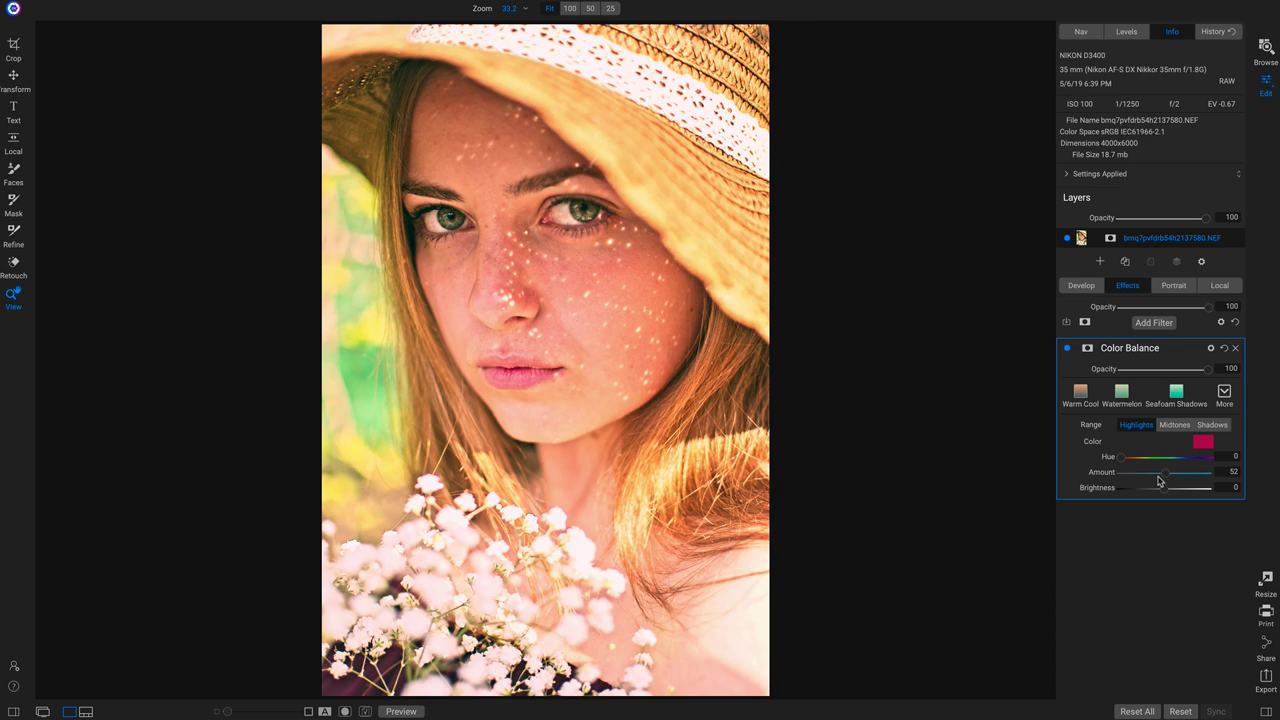
{"action": "left_click_drag", "start_coordinate": [1121, 457], "coordinate": [1179, 493]}
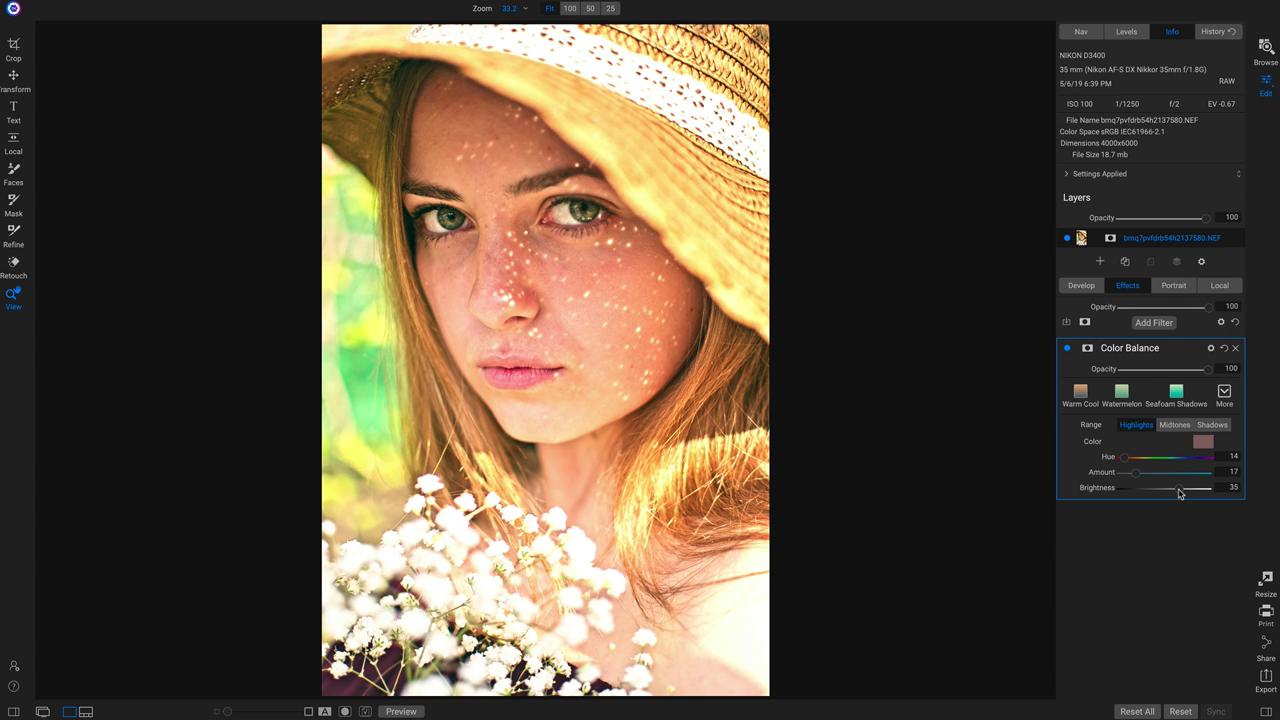
{"action": "left_click", "coordinate": [1067, 349]}
{"action": "left_click", "coordinate": [1067, 349]}
{"action": "left_click", "coordinate": [1067, 349]}
{"action": "left_click", "coordinate": [1067, 349]}
{"action": "left_click", "coordinate": [1067, 349]}
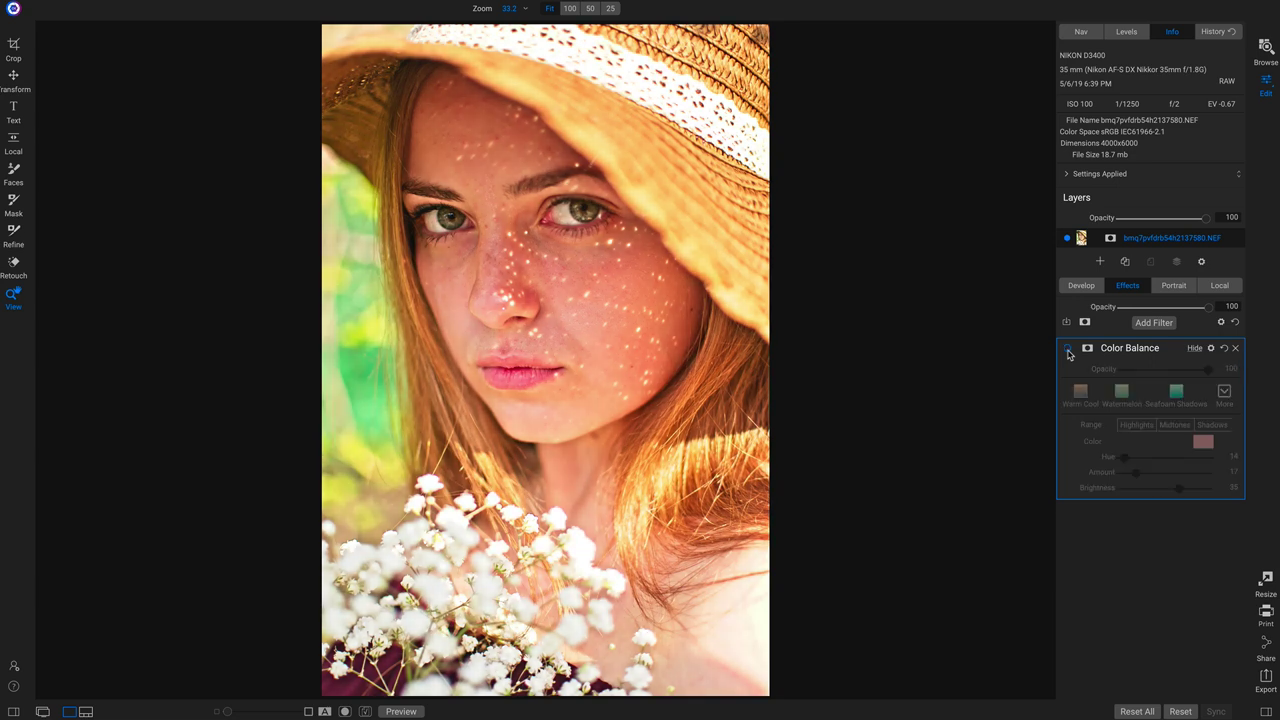
{"action": "left_click", "coordinate": [1067, 349]}
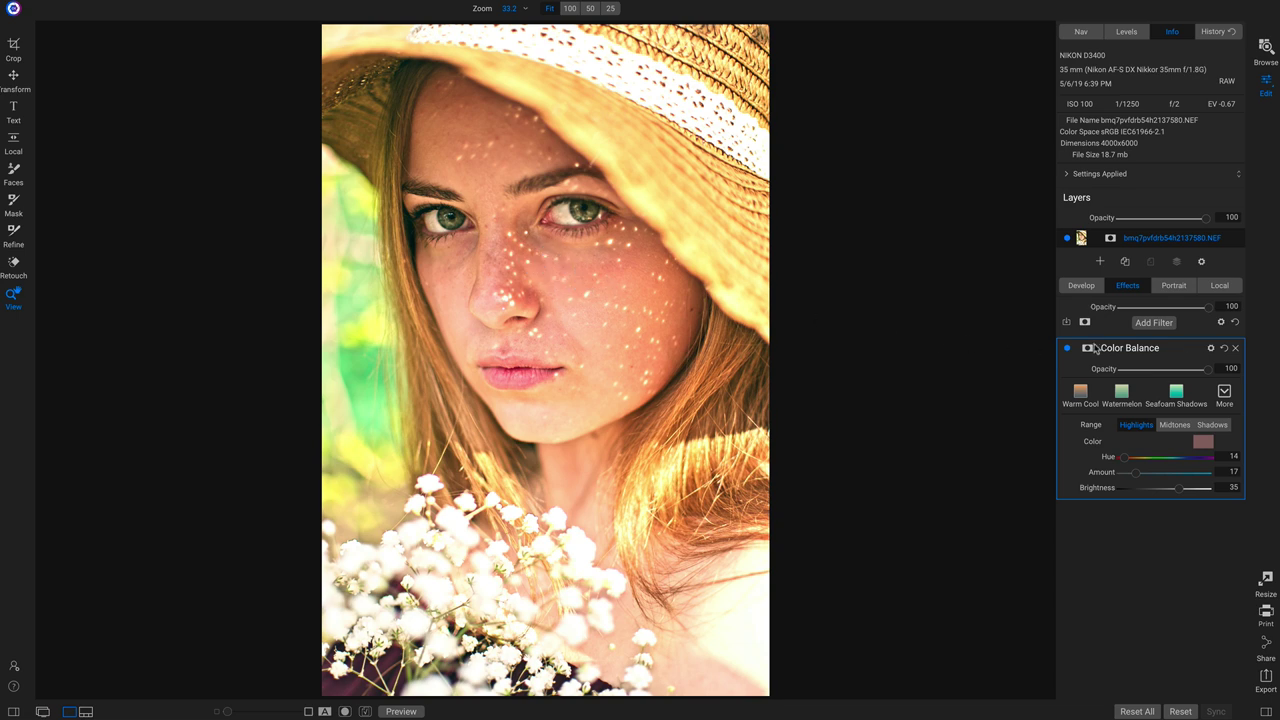
- Add a Curves filter that pulls down the shadows with a midtone anchor at In 130, Out 129, and compare with the original
{"action": "left_click", "coordinate": [1150, 323]}
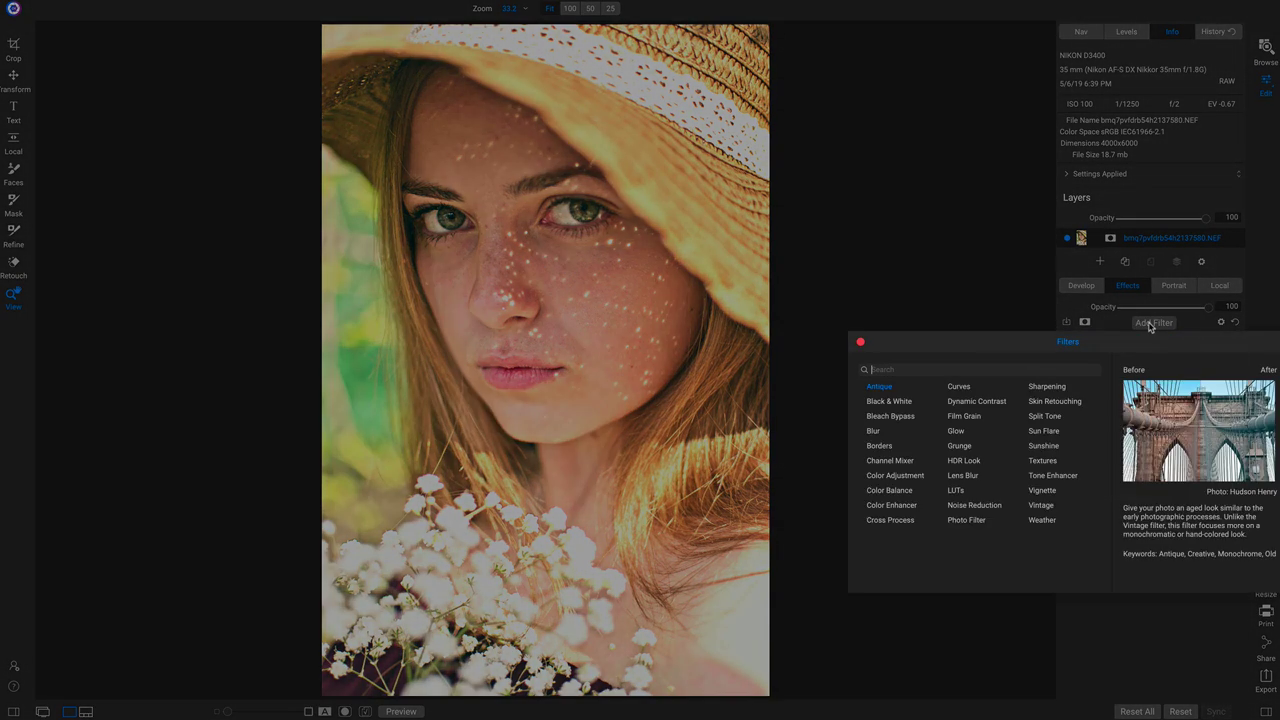
{"action": "left_click", "coordinate": [961, 389]}
{"action": "left_click_drag", "start_coordinate": [1108, 527], "coordinate": [1112, 535]}
{"action": "left_click_drag", "start_coordinate": [1146, 494], "coordinate": [1155, 482]}
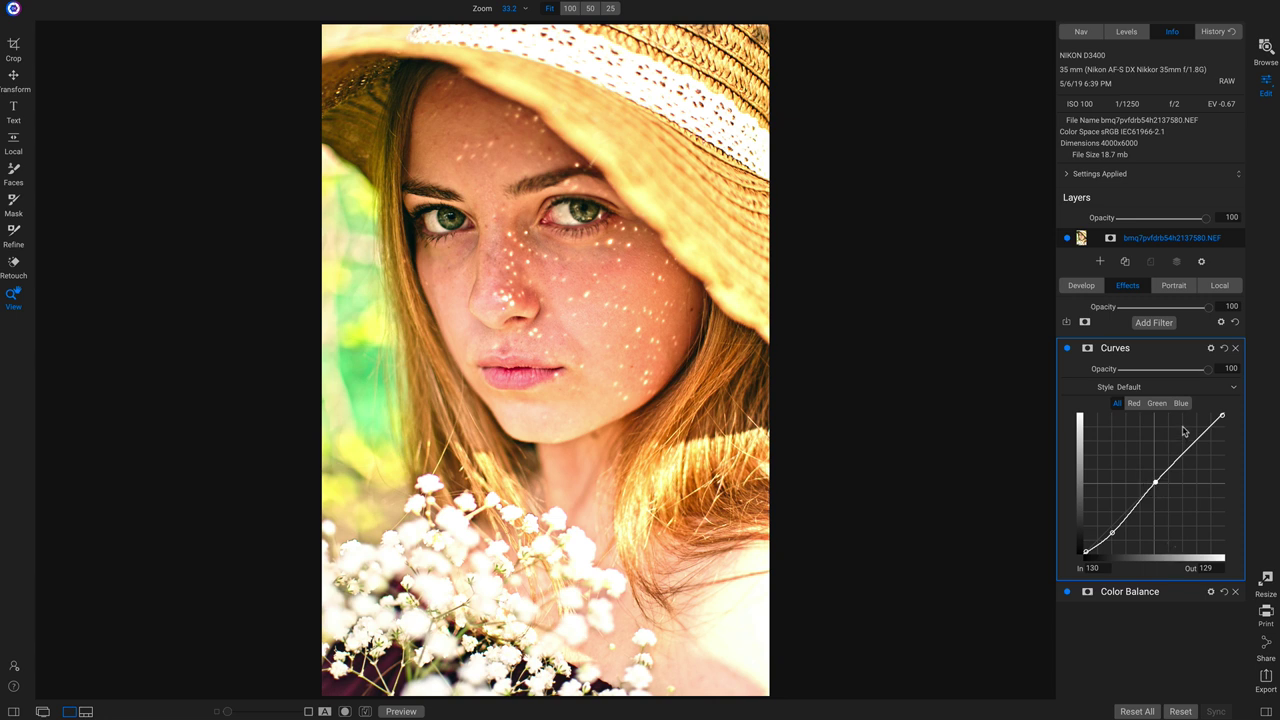
{"action": "key", "text": "ctrl+p"}
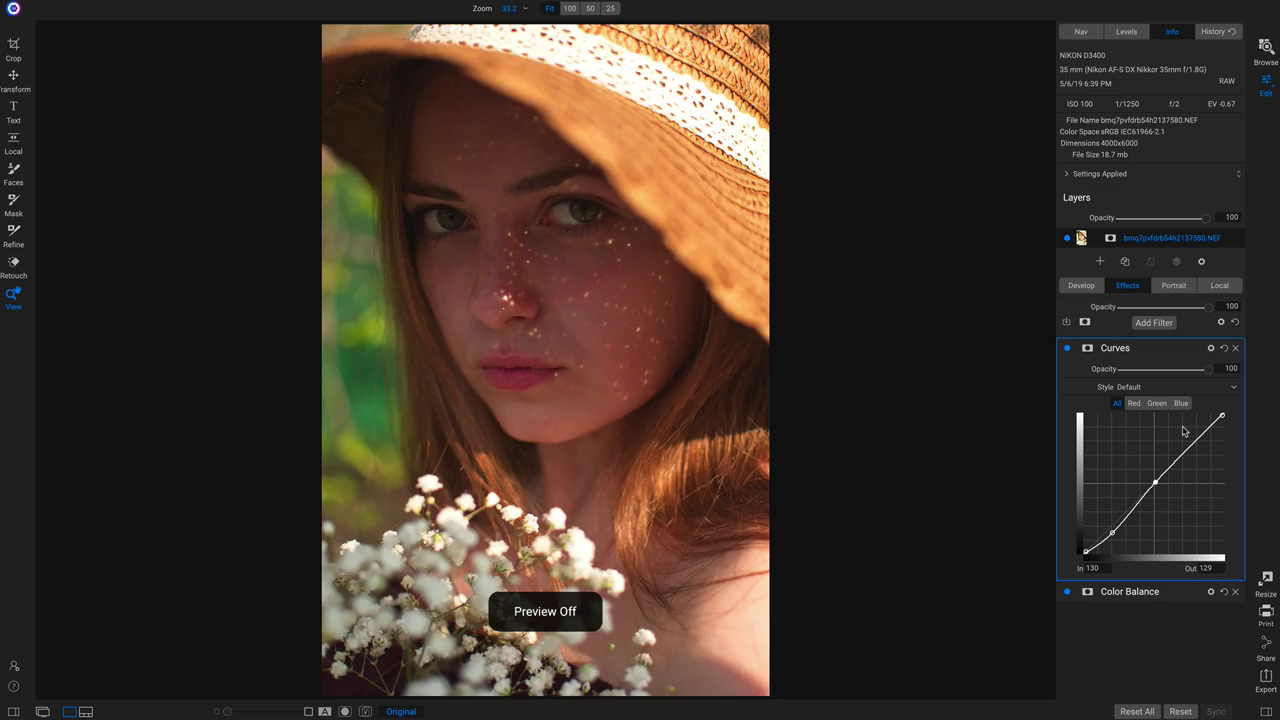
{"action": "key", "text": "ctrl+p"}
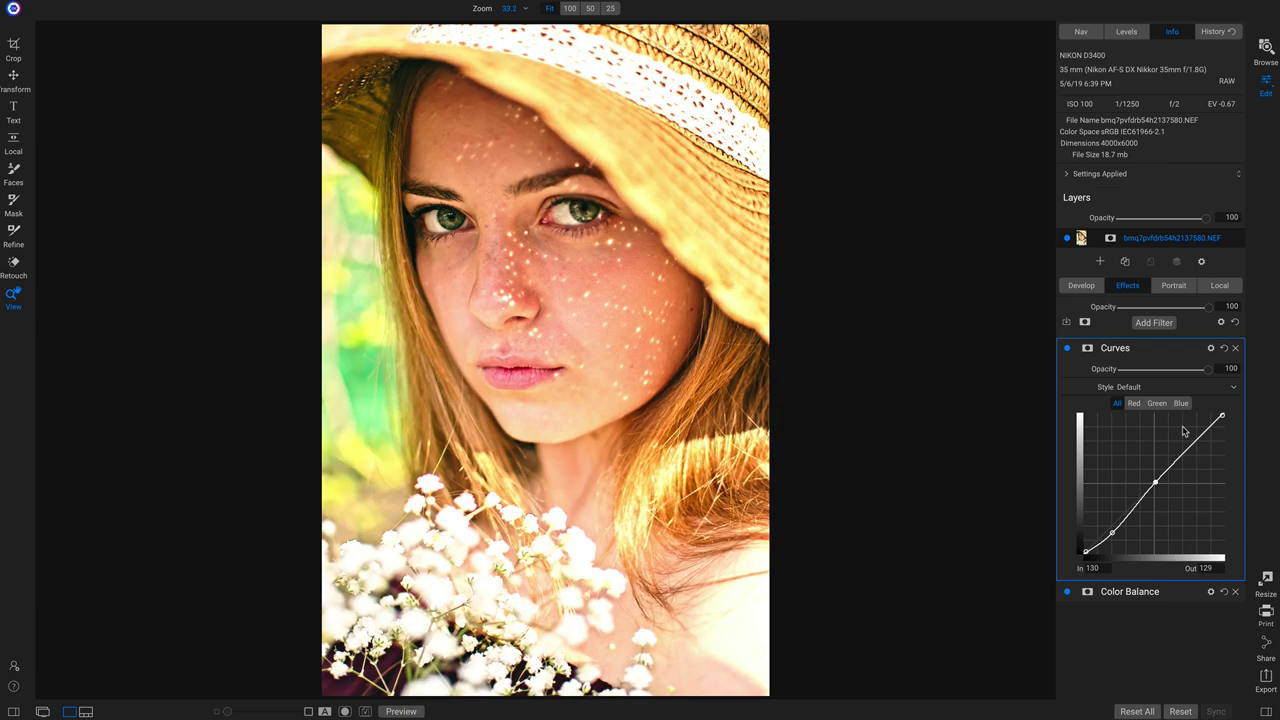
- Add a Sun Flare filter above Curves, compare the photo with it off and on, and keep the Sun Flare type
{"action": "left_click", "coordinate": [1158, 325]}
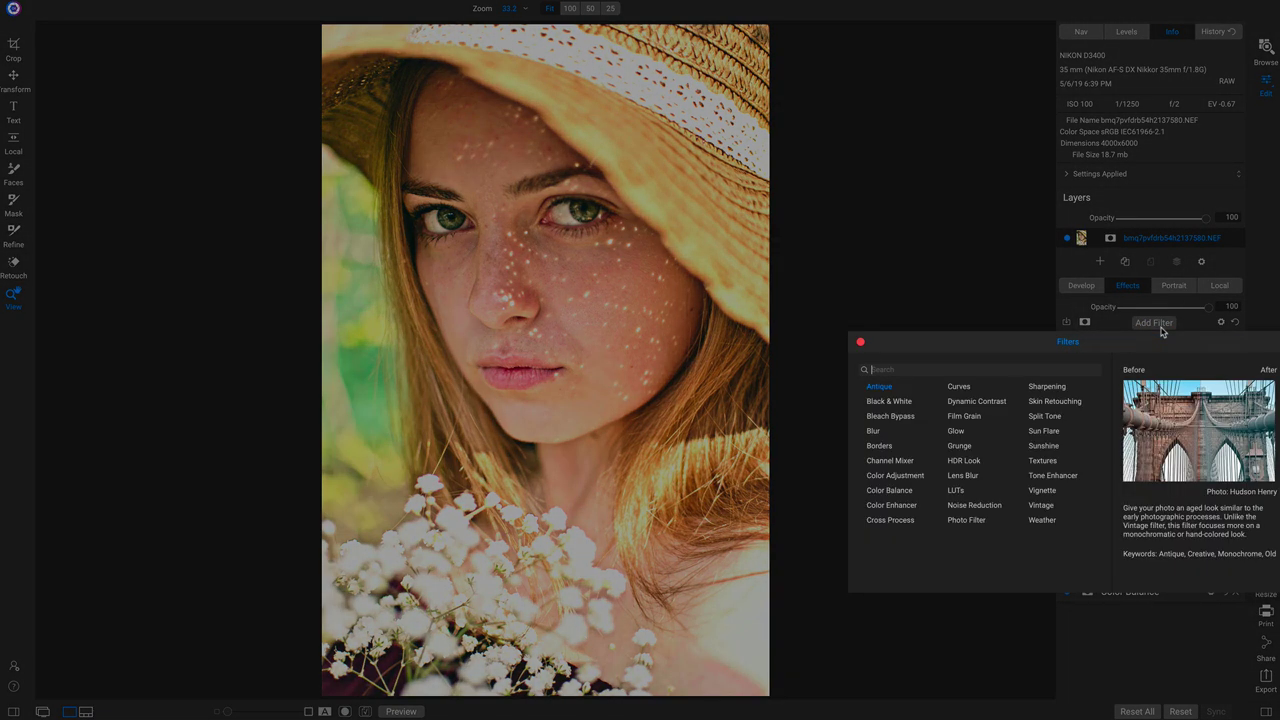
{"action": "left_click", "coordinate": [1041, 433]}
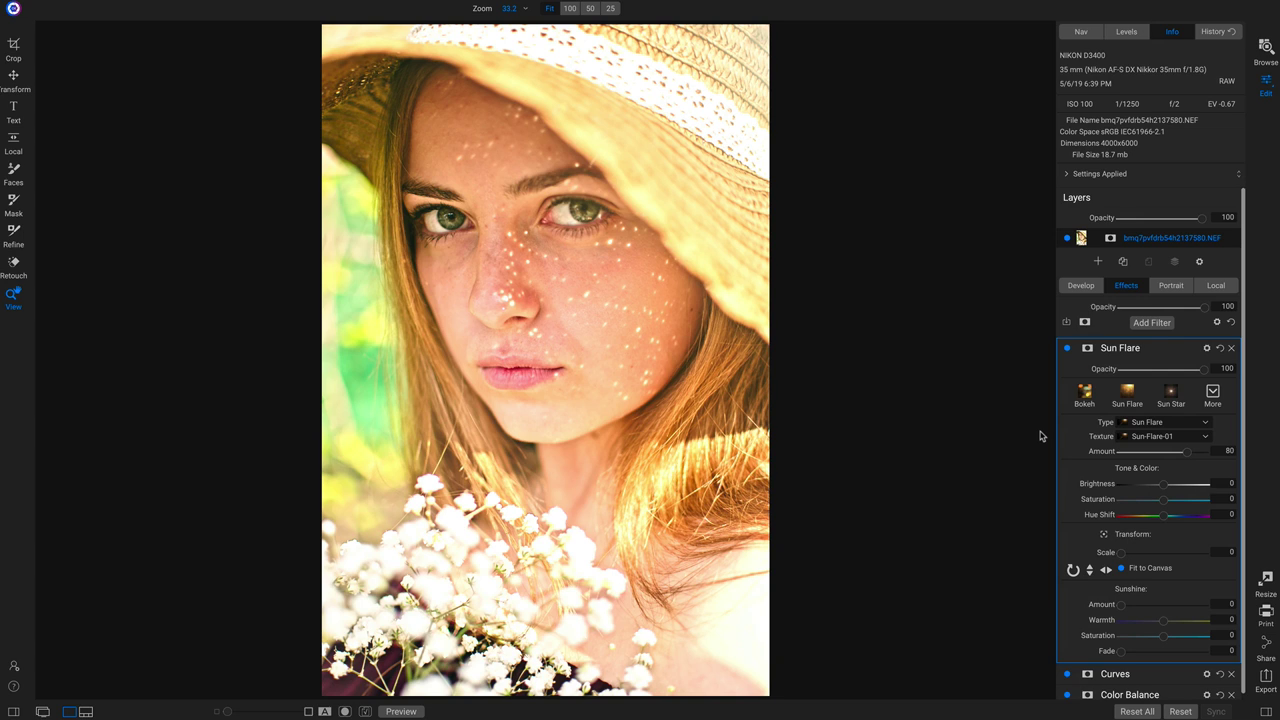
{"action": "left_click", "coordinate": [1067, 348]}
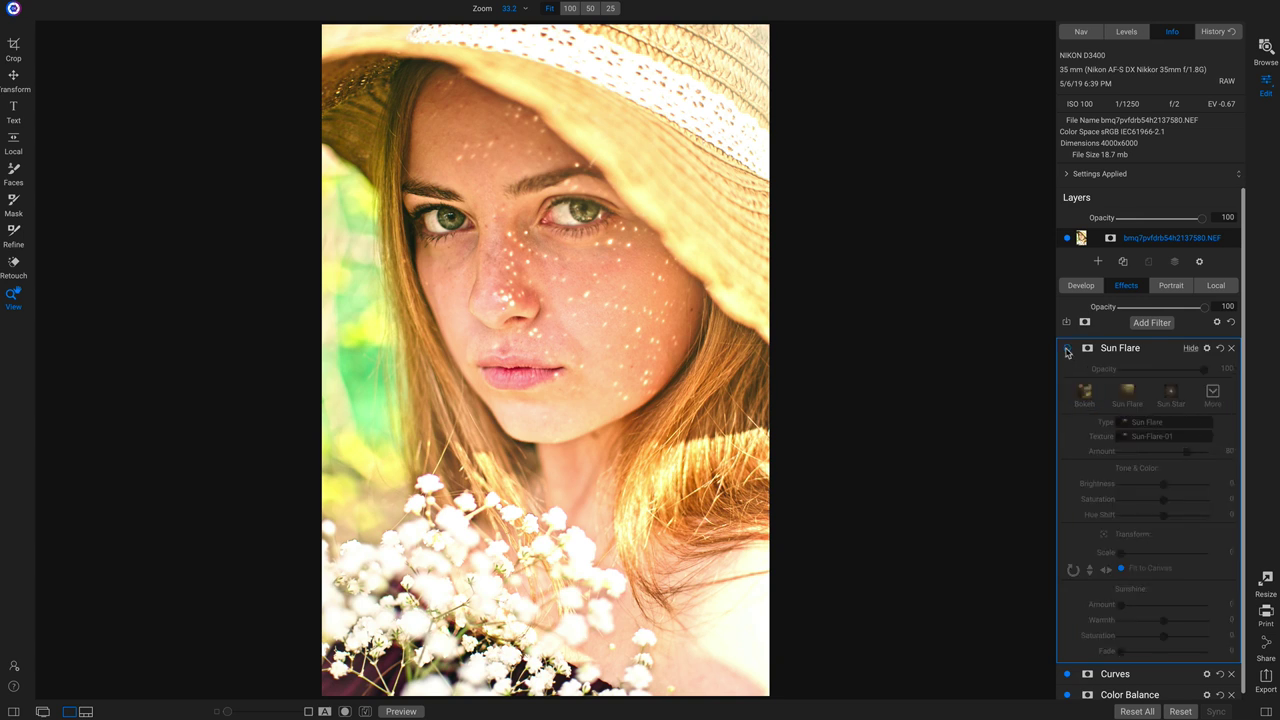
{"action": "left_click", "coordinate": [1067, 348]}
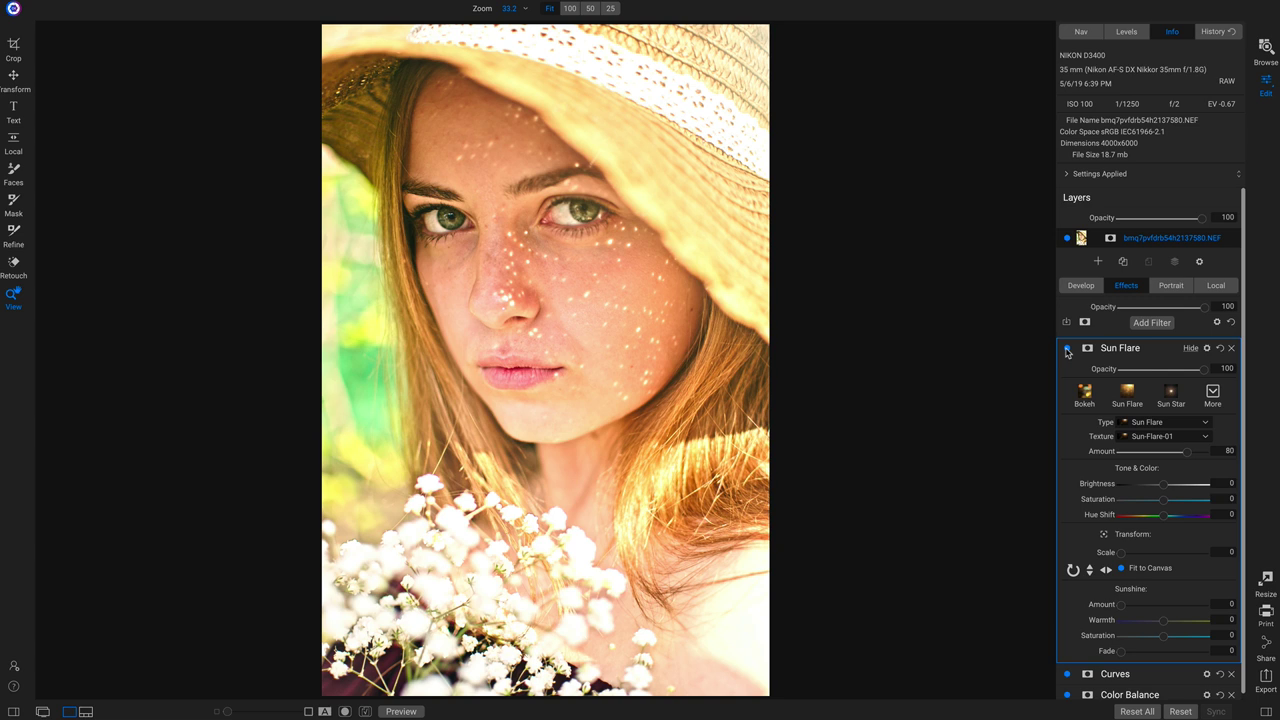
{"action": "left_click", "coordinate": [1160, 424]}
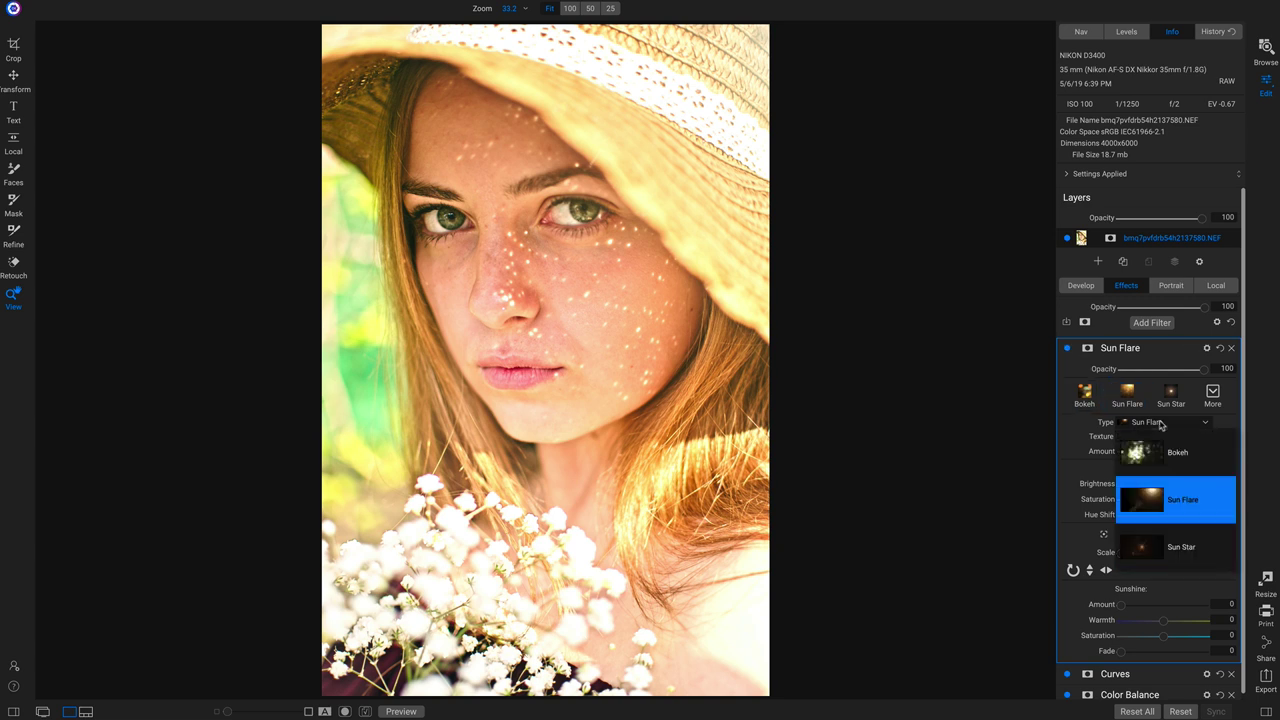
{"action": "left_click", "coordinate": [1160, 424]}
- Choose the Sun-Flare-03 texture with Amount 100 for the Sun Flare filter and compare the photo with it off and on
{"action": "left_click", "coordinate": [1152, 437]}
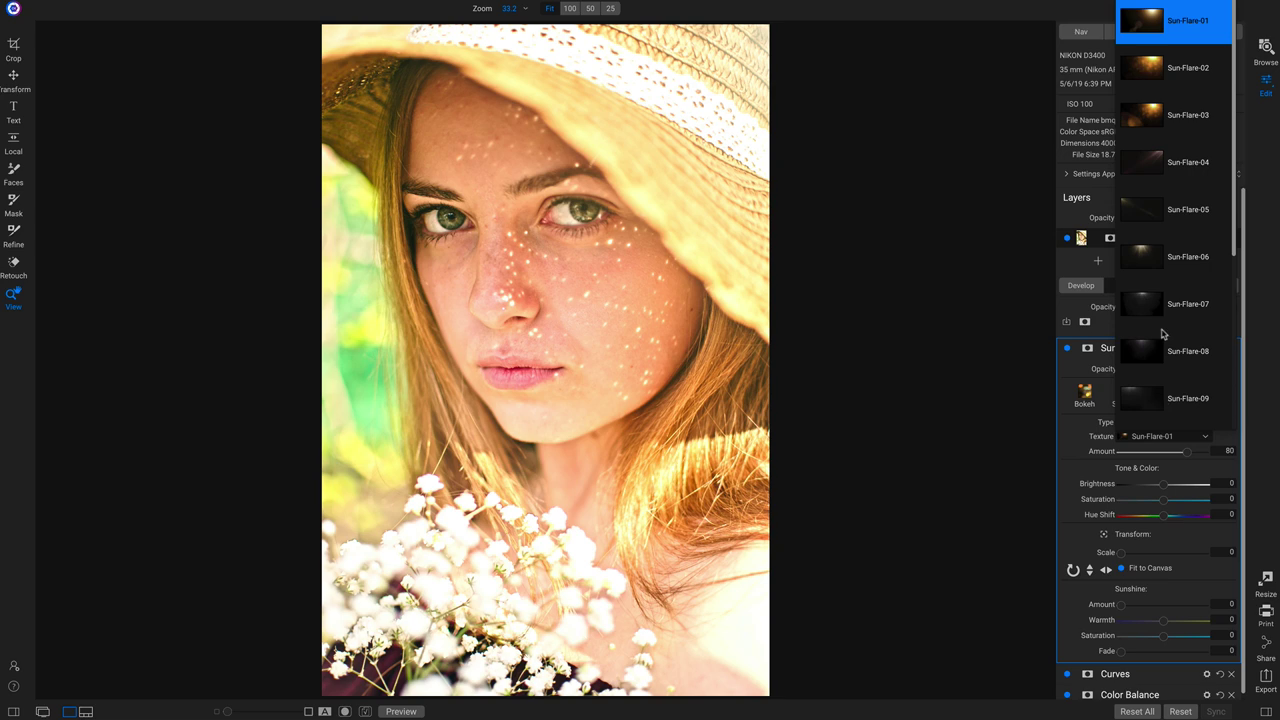
{"action": "key", "text": "Down"}
{"action": "key", "text": "Down"}
{"action": "key", "text": "Down"}
{"action": "key", "text": "Down"}
{"action": "key", "text": "Down"}
{"action": "key", "text": "Down"}
{"action": "key", "text": "Down"}
{"action": "key", "text": "Down"}
{"action": "key", "text": "Down"}
{"action": "key", "text": "Up"}
{"action": "key", "text": "Up"}
{"action": "key", "text": "Up"}
{"action": "key", "text": "Up"}
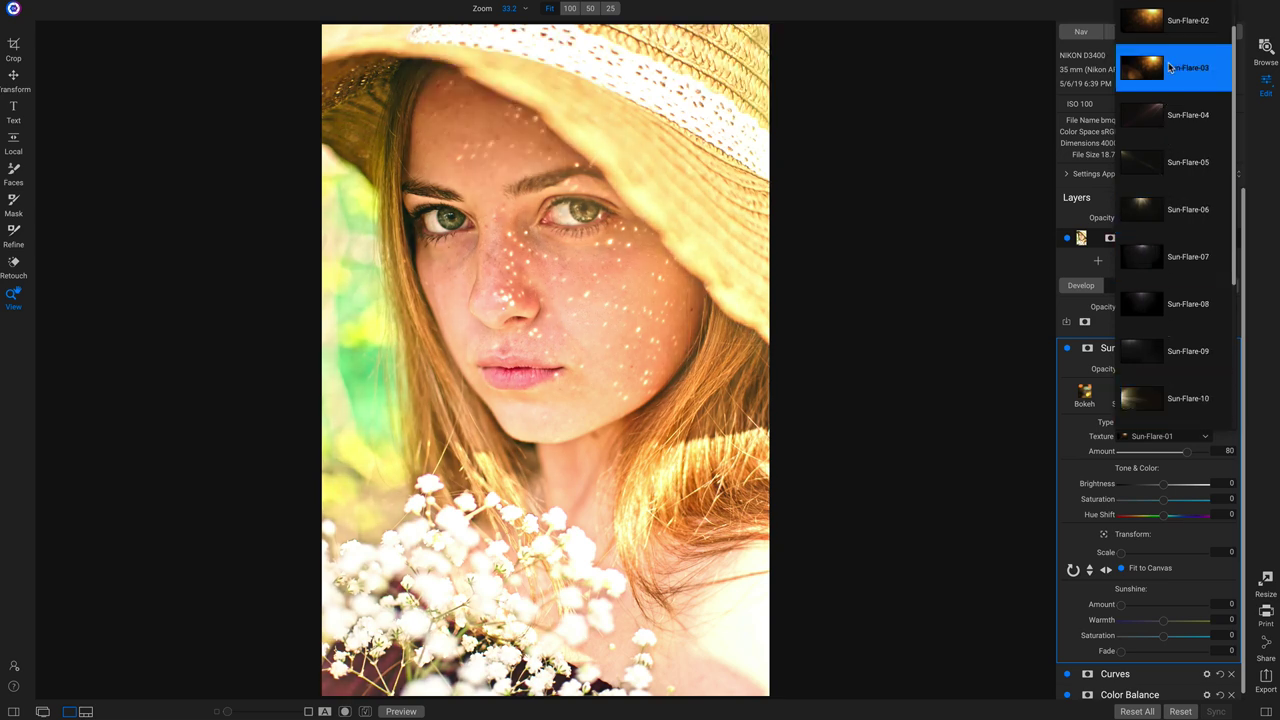
{"action": "left_click", "coordinate": [1170, 67]}
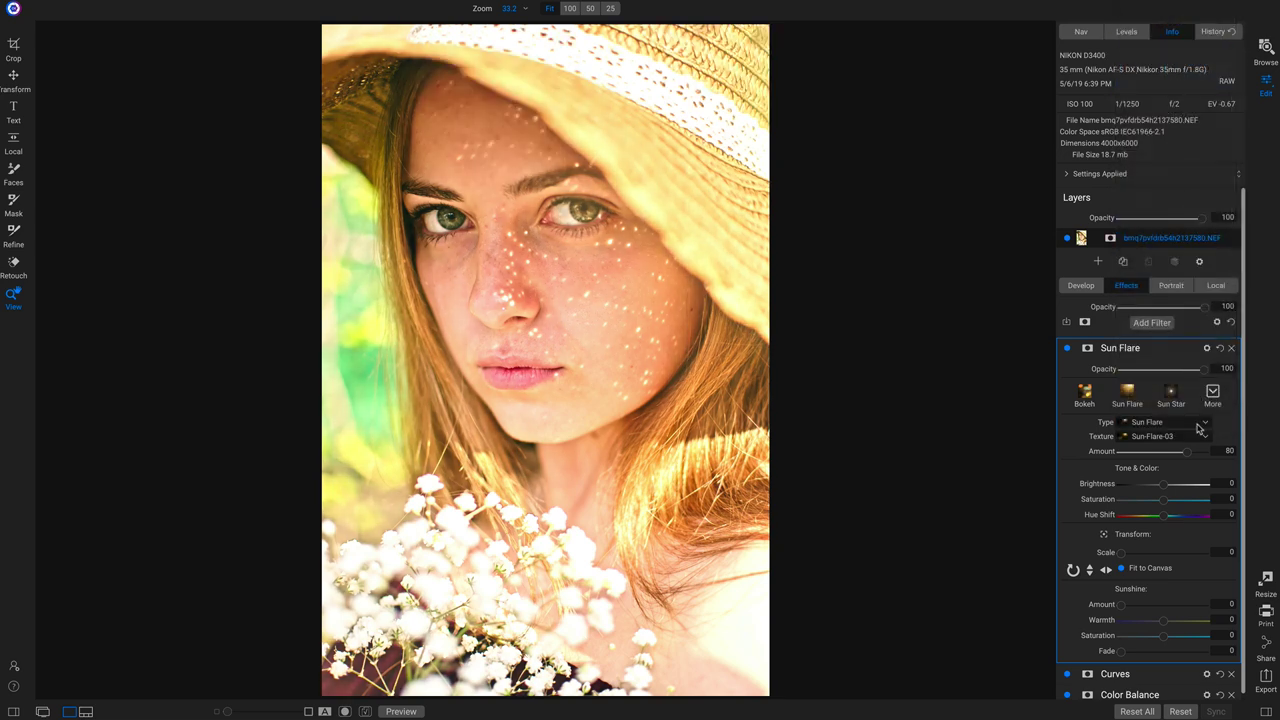
{"action": "left_click_drag", "start_coordinate": [1188, 456], "coordinate": [1222, 456]}
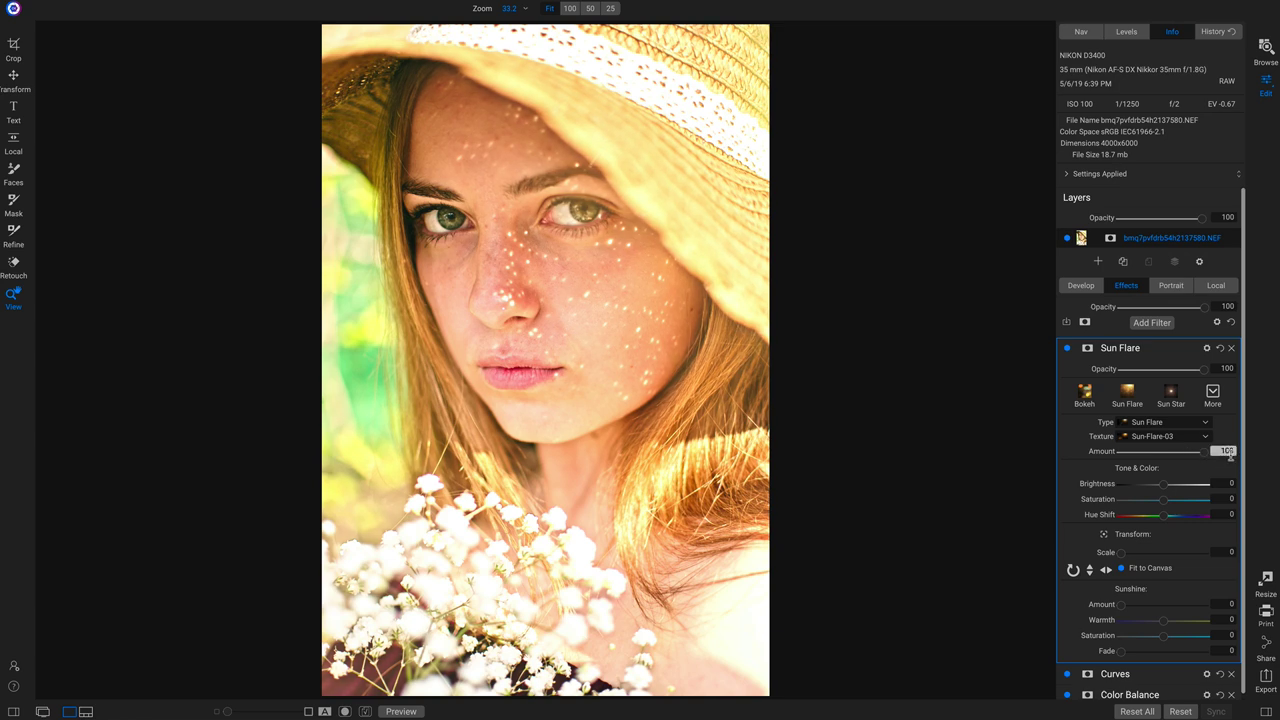
{"action": "left_click", "coordinate": [1067, 348]}
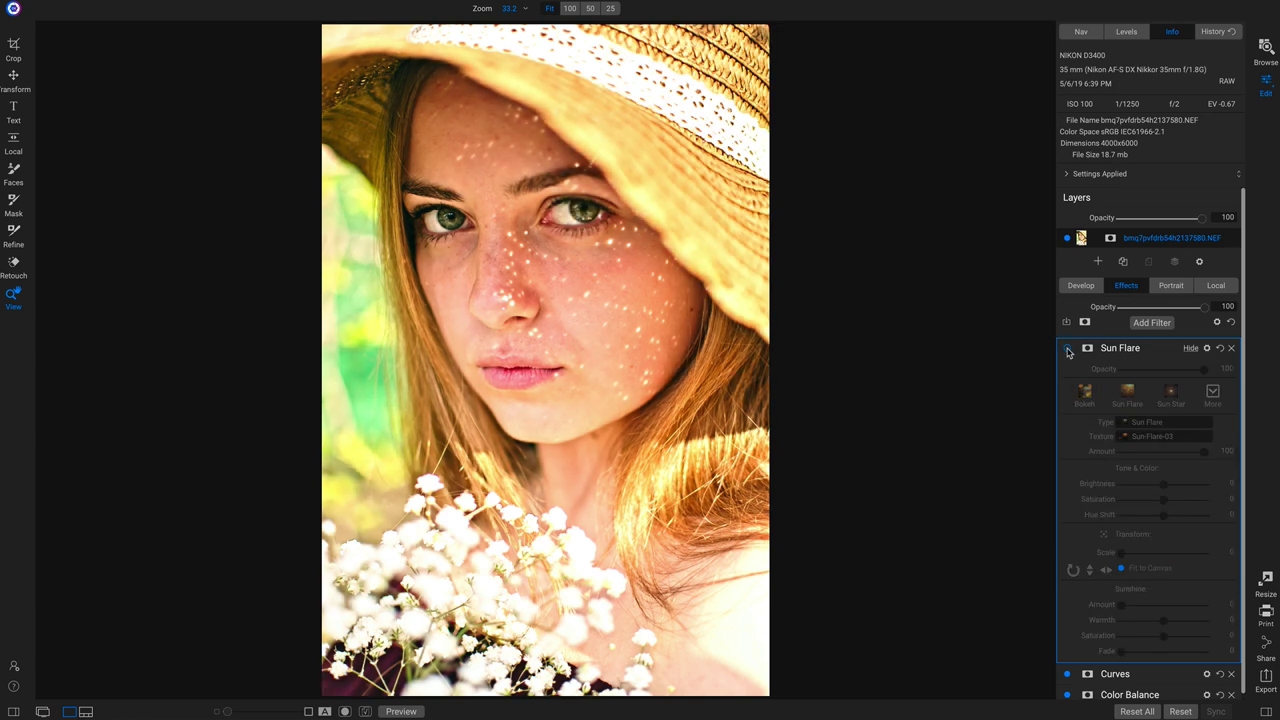
{"action": "left_click", "coordinate": [1067, 348]}
{"action": "left_click", "coordinate": [1067, 348]}
{"action": "left_click", "coordinate": [1067, 348]}
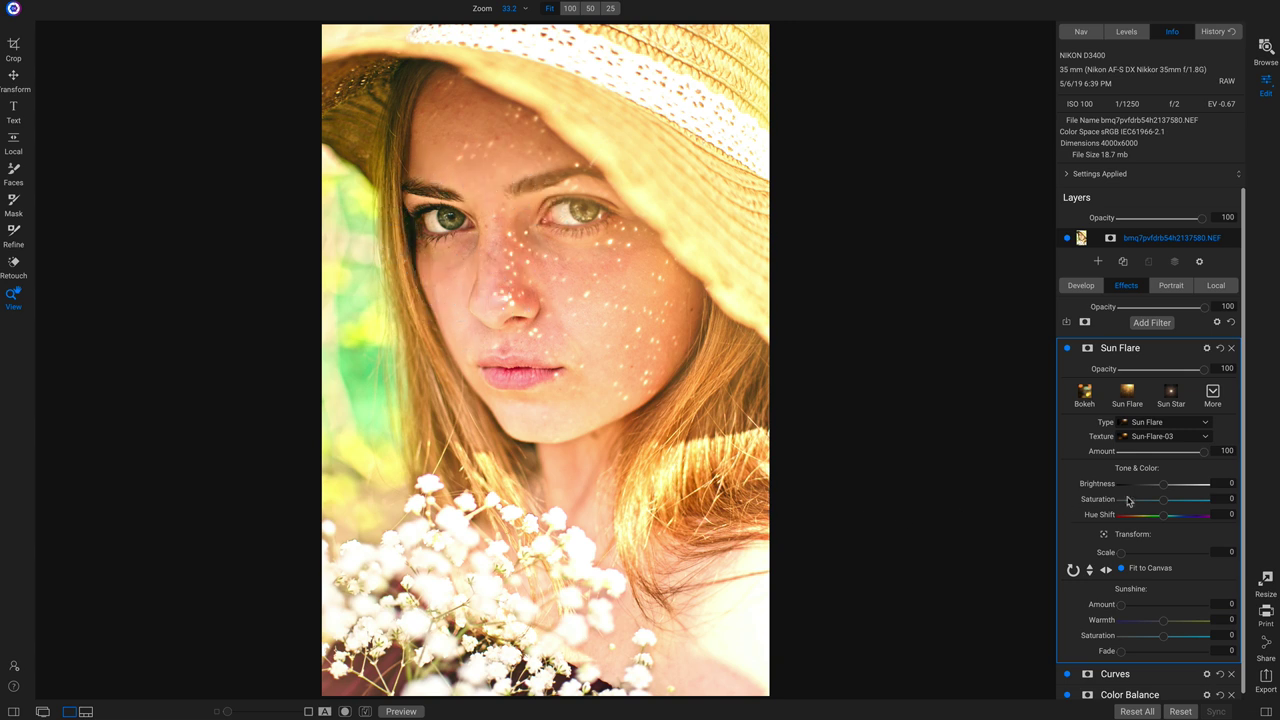
- Set the Sun Flare Brightness to 7, Sunshine Amount to 10 and Warmth to -30, and compare with the original
{"action": "mouse_move", "coordinate": [1163, 484]}
{"action": "left_mouse_down"}
{"action": "mouse_move", "coordinate": [1180, 488]}
{"action": "mouse_move", "coordinate": [1169, 488]}
{"action": "left_mouse_up"}
{"action": "mouse_move", "coordinate": [1120, 609]}
{"action": "left_mouse_down"}
{"action": "mouse_move", "coordinate": [1152, 607]}
{"action": "mouse_move", "coordinate": [1152, 628]}
{"action": "mouse_move", "coordinate": [1129, 612]}
{"action": "left_mouse_up"}
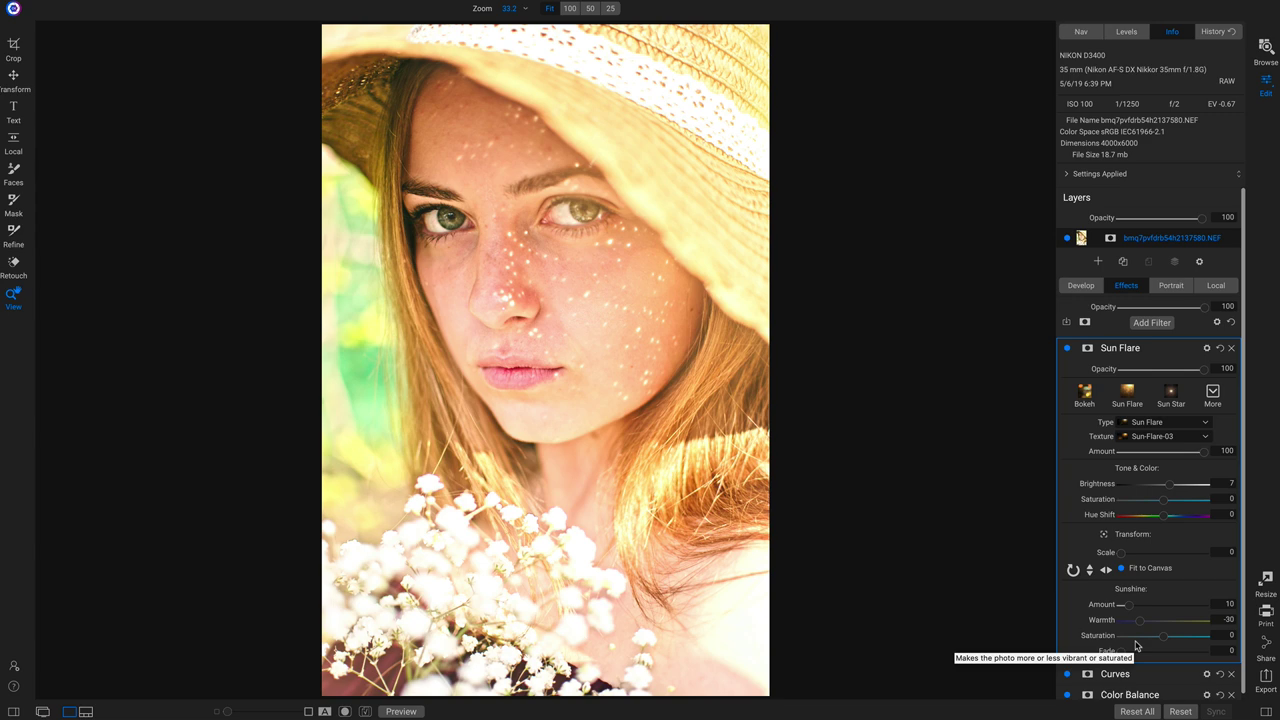
{"action": "key", "text": "ctrl+p"}
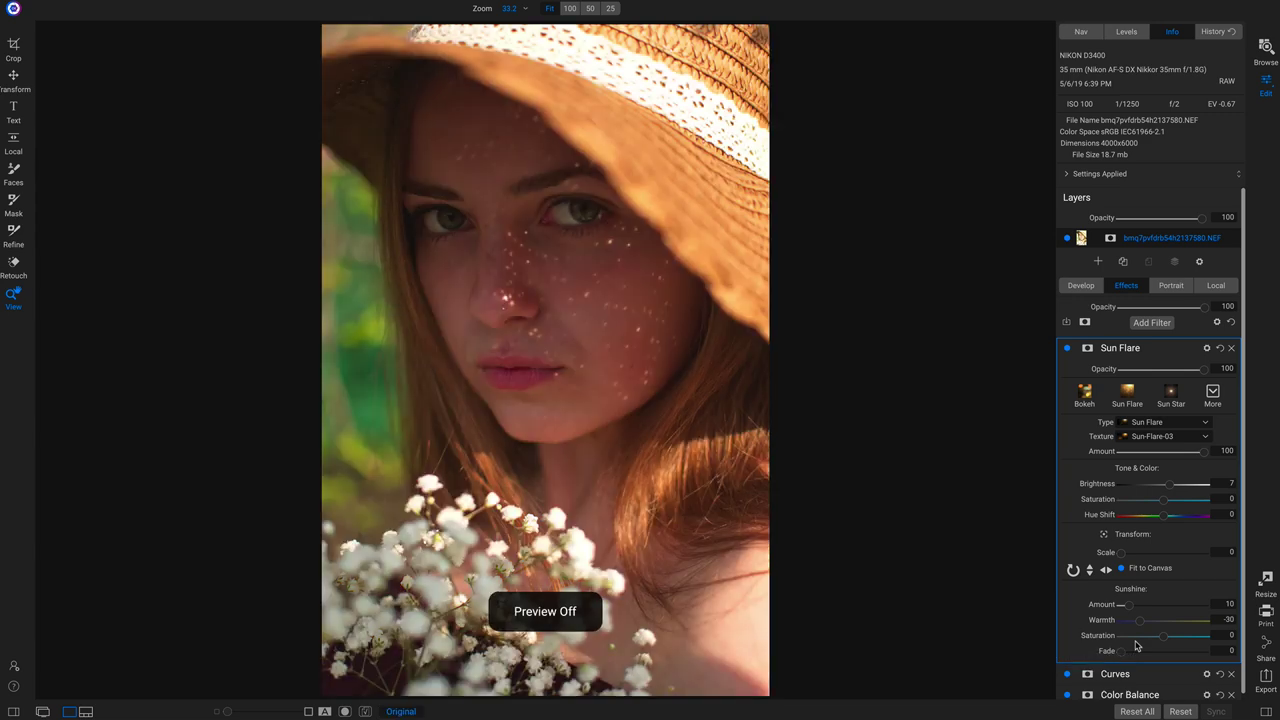
{"action": "key", "text": "ctrl+p"}
{"action": "key", "text": "ctrl+p"}
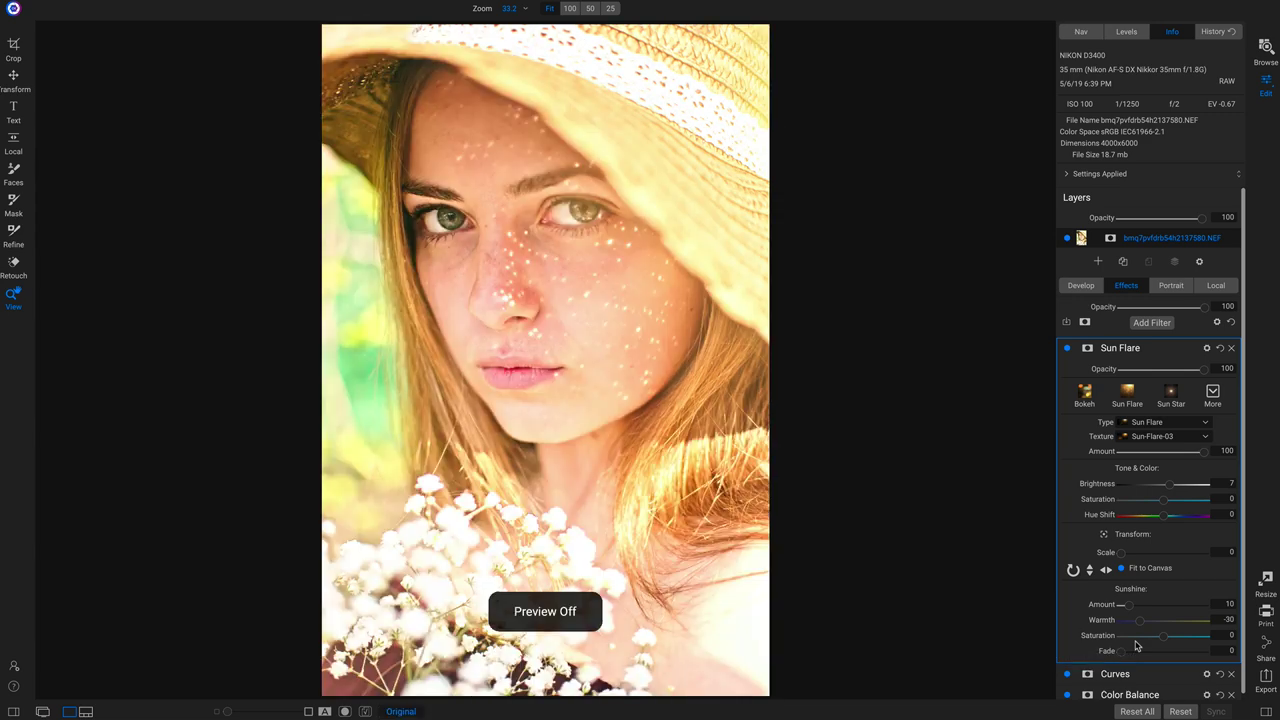
{"action": "key", "text": "ctrl+p"}
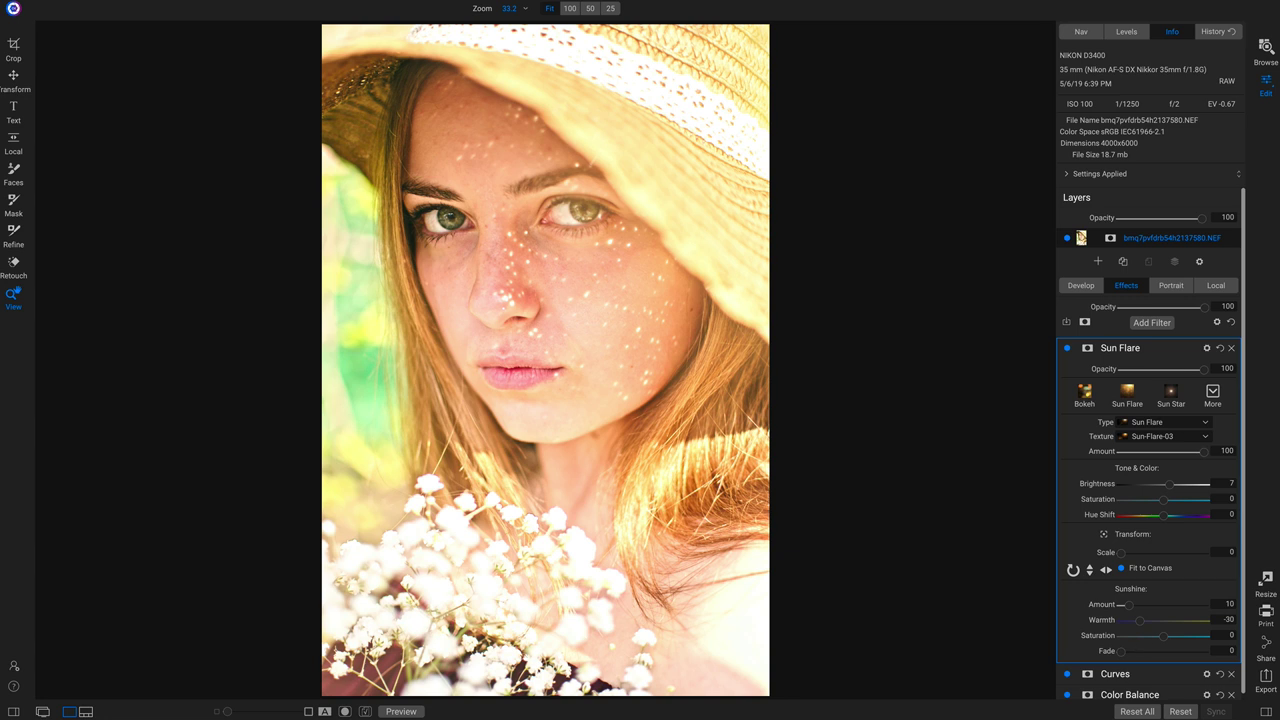
- Return to the album's thumbnail grid and select the first three portraits, from the plaid-shawl woman to the straw-hat portrait
{"action": "left_click", "coordinate": [1265, 50]}
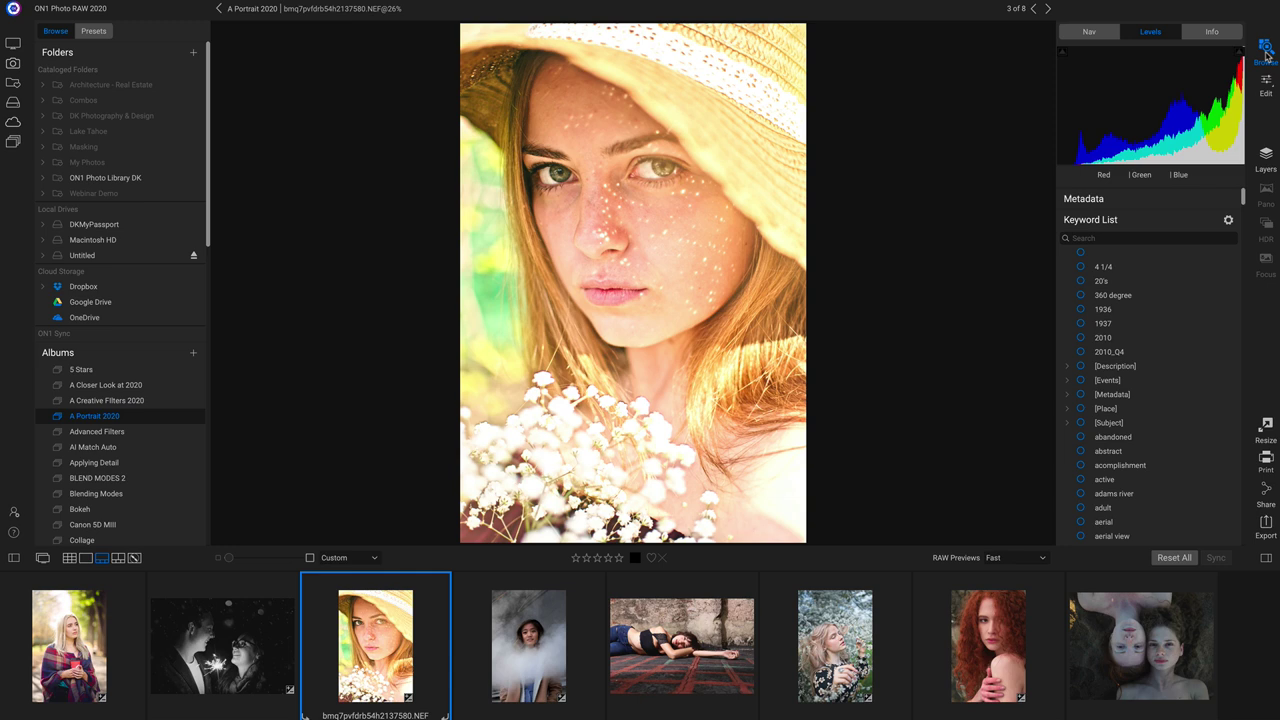
{"action": "left_click", "coordinate": [1266, 55]}
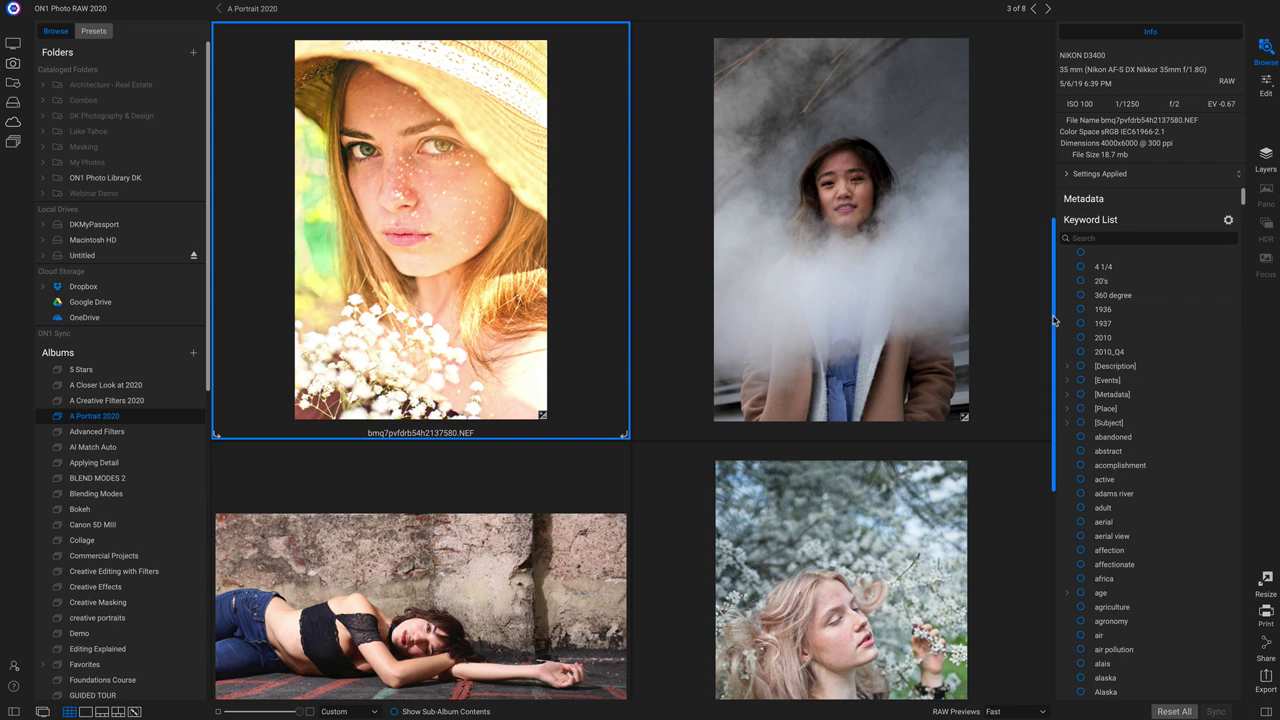
{"action": "scroll", "coordinate": [790, 343], "scroll_direction": "down", "scroll_amount": 3}
{"action": "scroll", "coordinate": [790, 343], "scroll_direction": "up", "scroll_amount": 6}
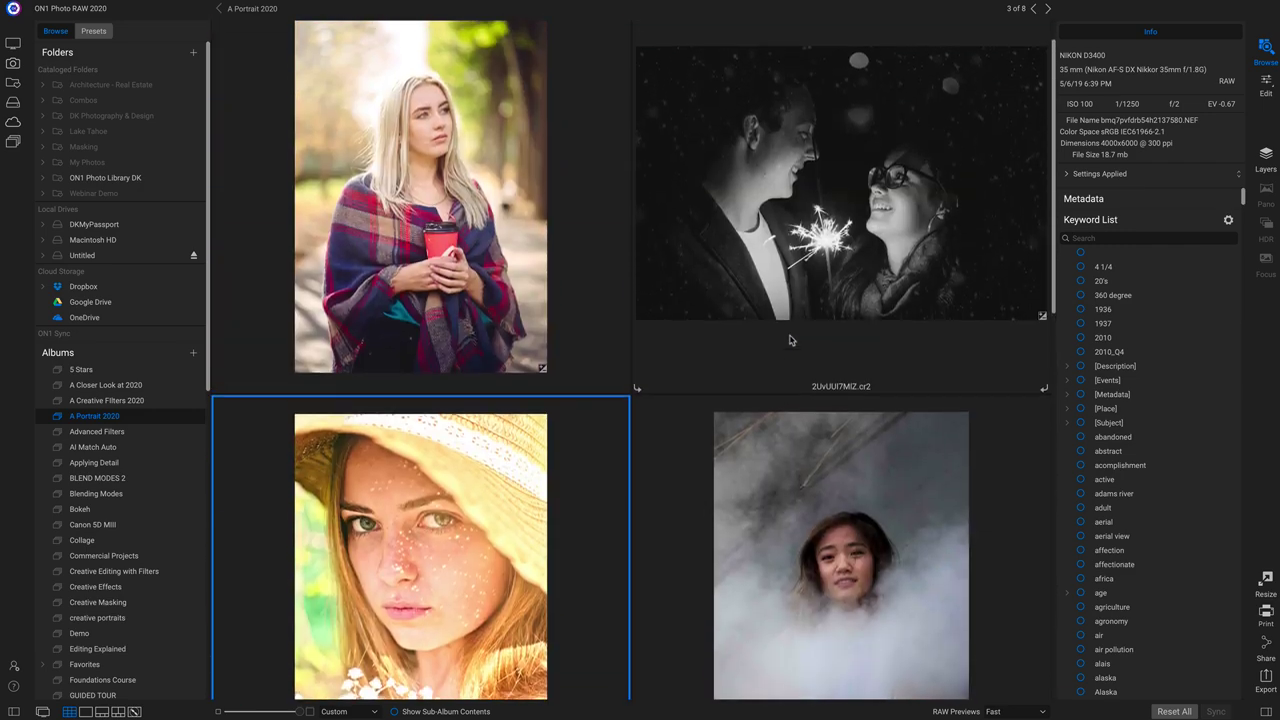
{"action": "scroll", "coordinate": [790, 343], "scroll_direction": "down", "scroll_amount": 2}
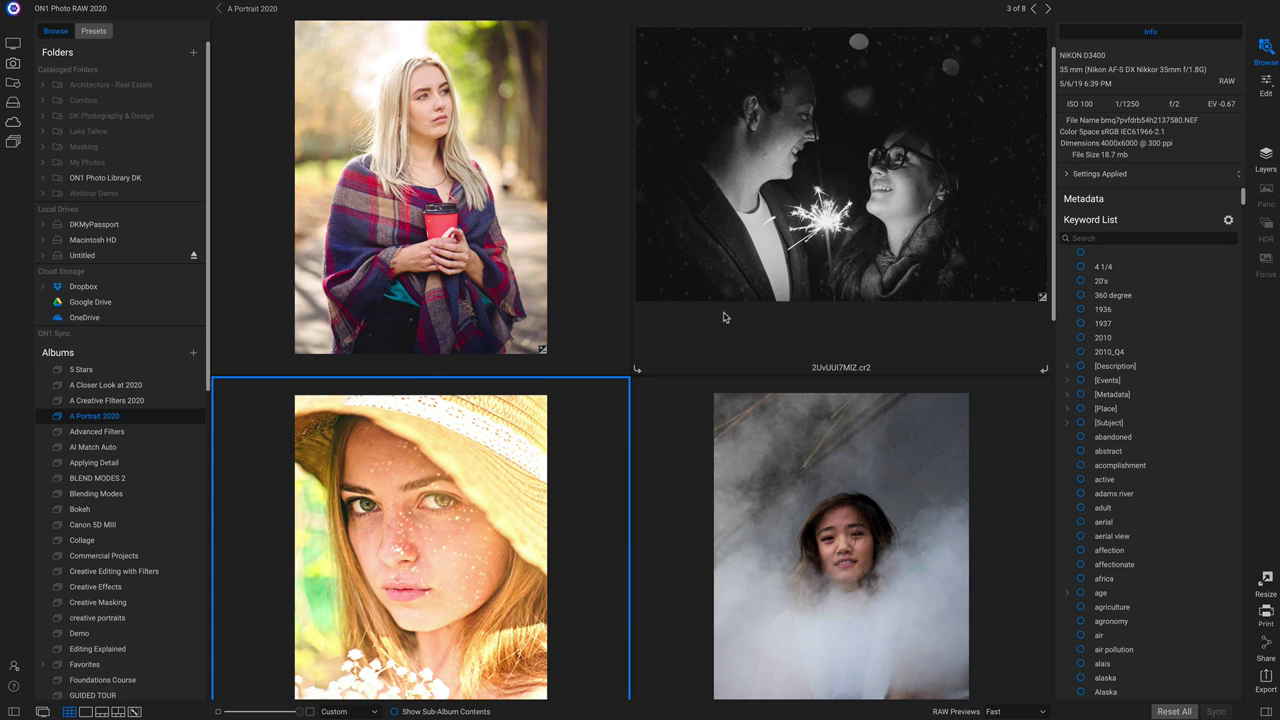
{"action": "left_click", "coordinate": [476, 165], "text": "shift"}
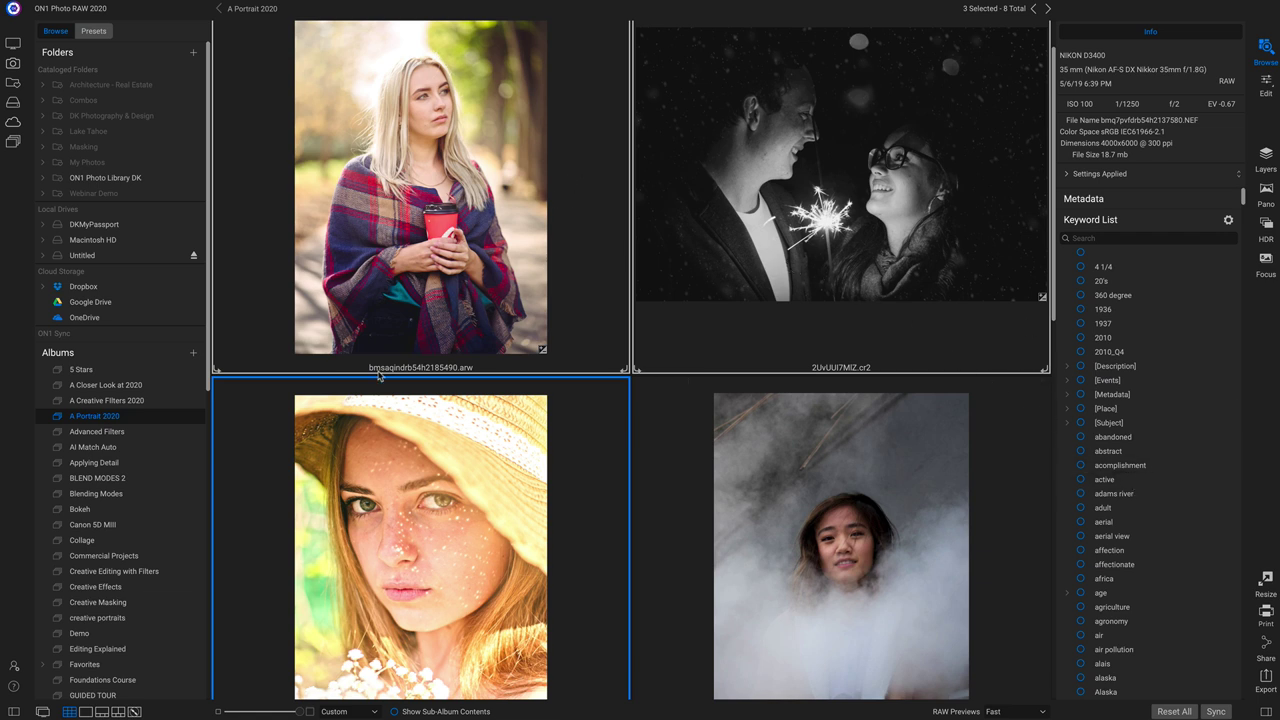
{"action": "scroll", "coordinate": [997, 507], "scroll_direction": "down", "scroll_amount": 1}
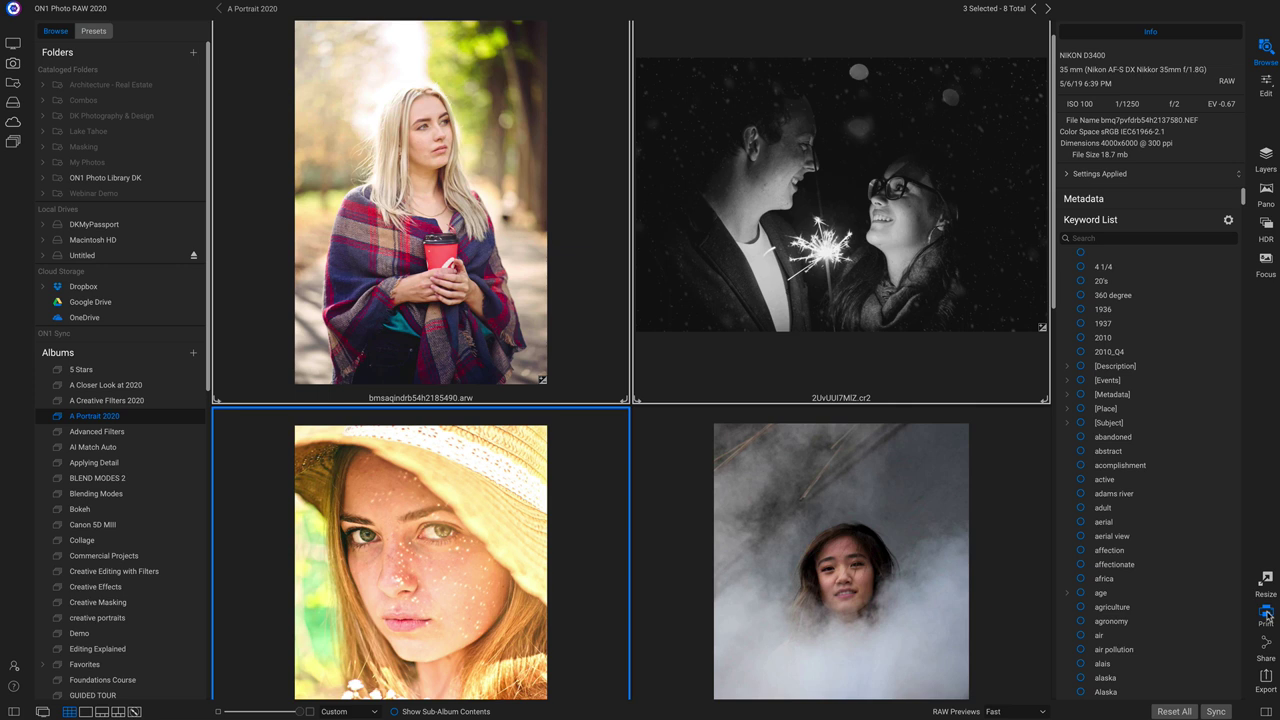
- Open Print for the selected photos with the Canon PRO-100 series printer, US Letter page and <LU> 3 Photo Paper Pro Luster profile
{"action": "left_click", "coordinate": [1266, 613]}
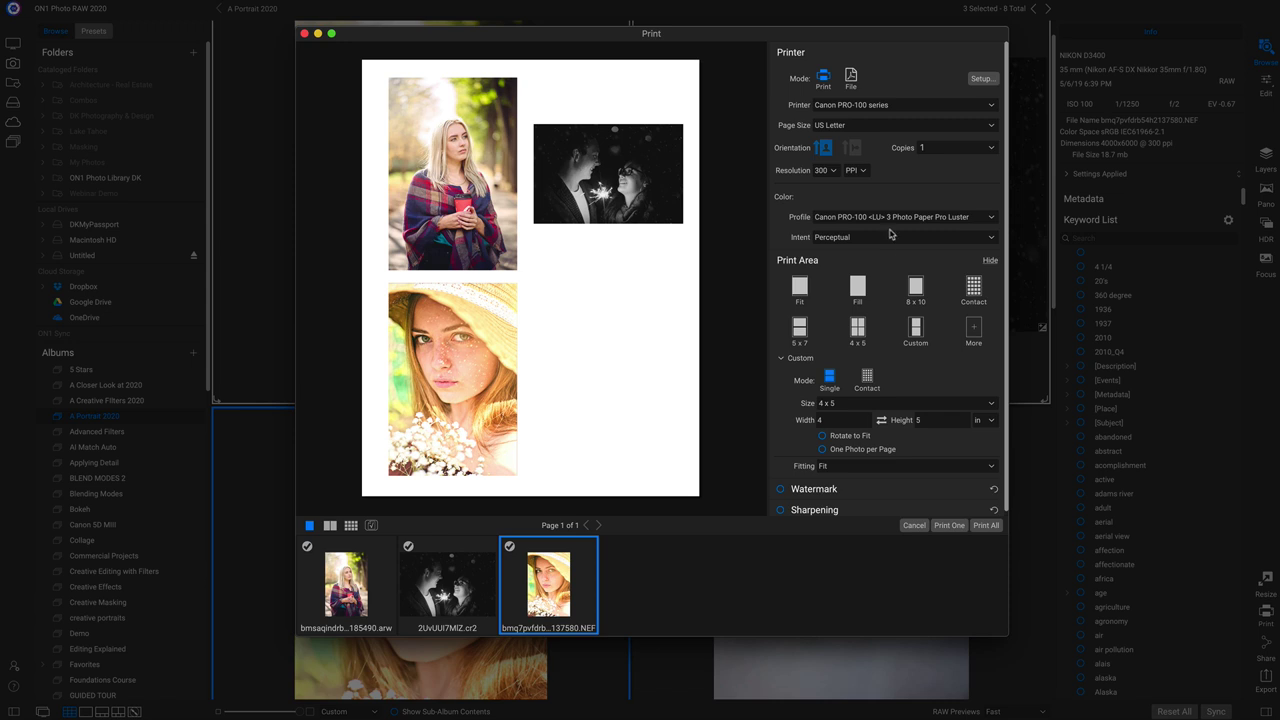
{"action": "left_click", "coordinate": [881, 106]}
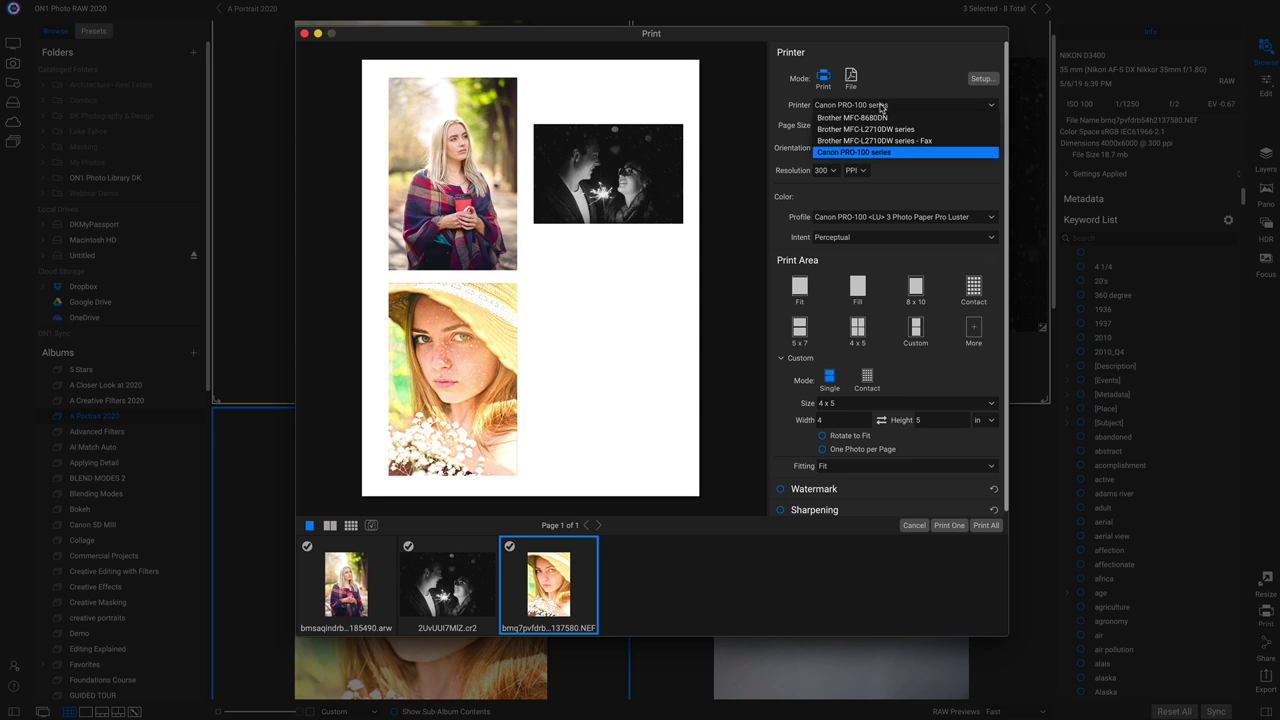
{"action": "left_click", "coordinate": [869, 152]}
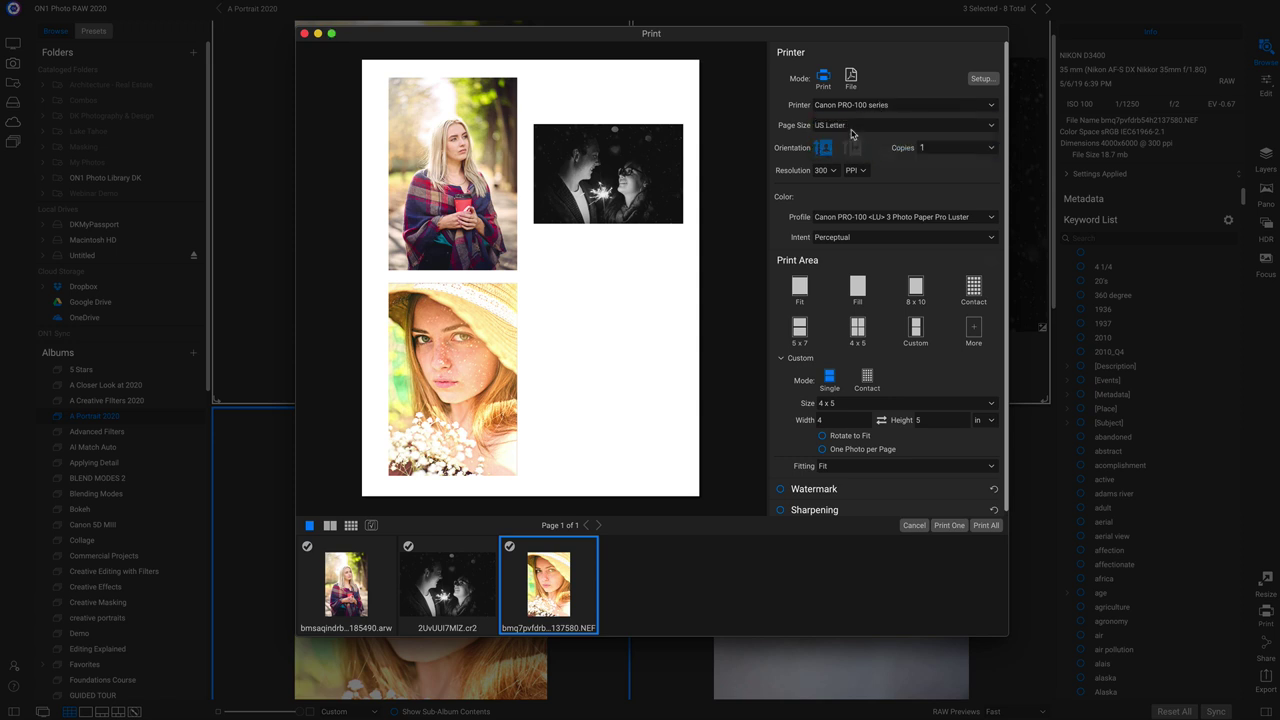
{"action": "left_click", "coordinate": [855, 128]}
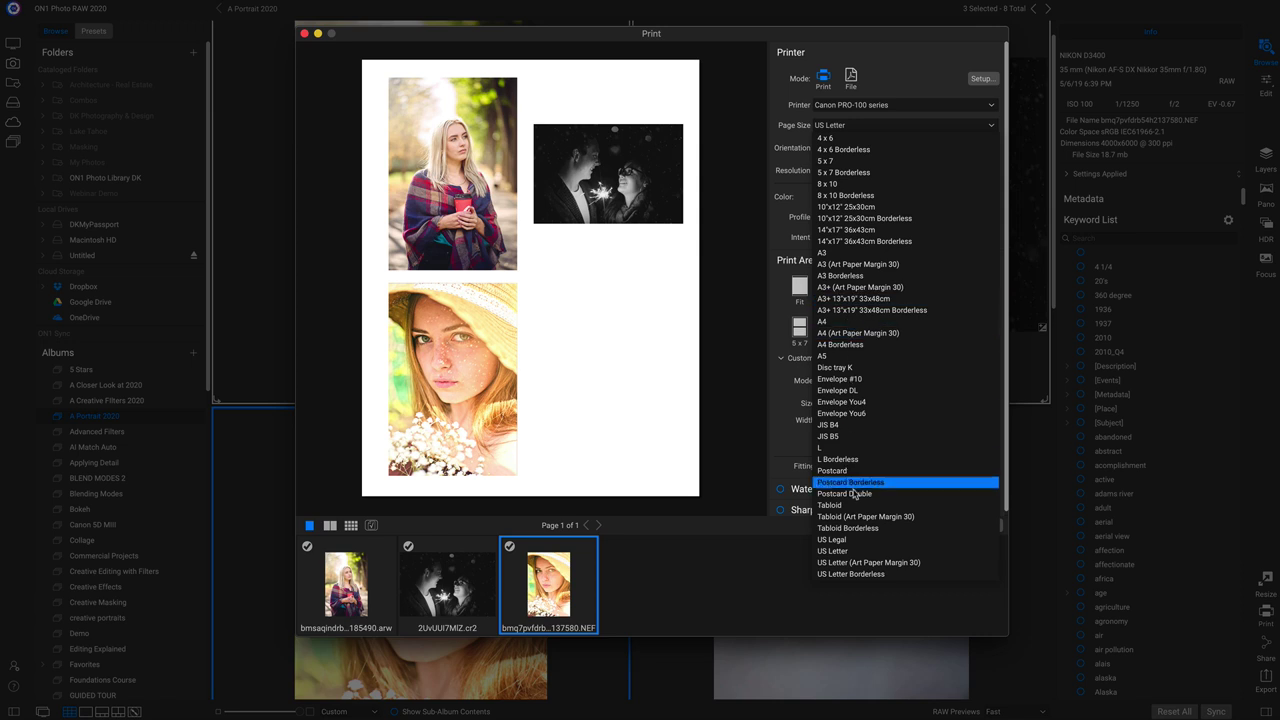
{"action": "left_click", "coordinate": [848, 550]}
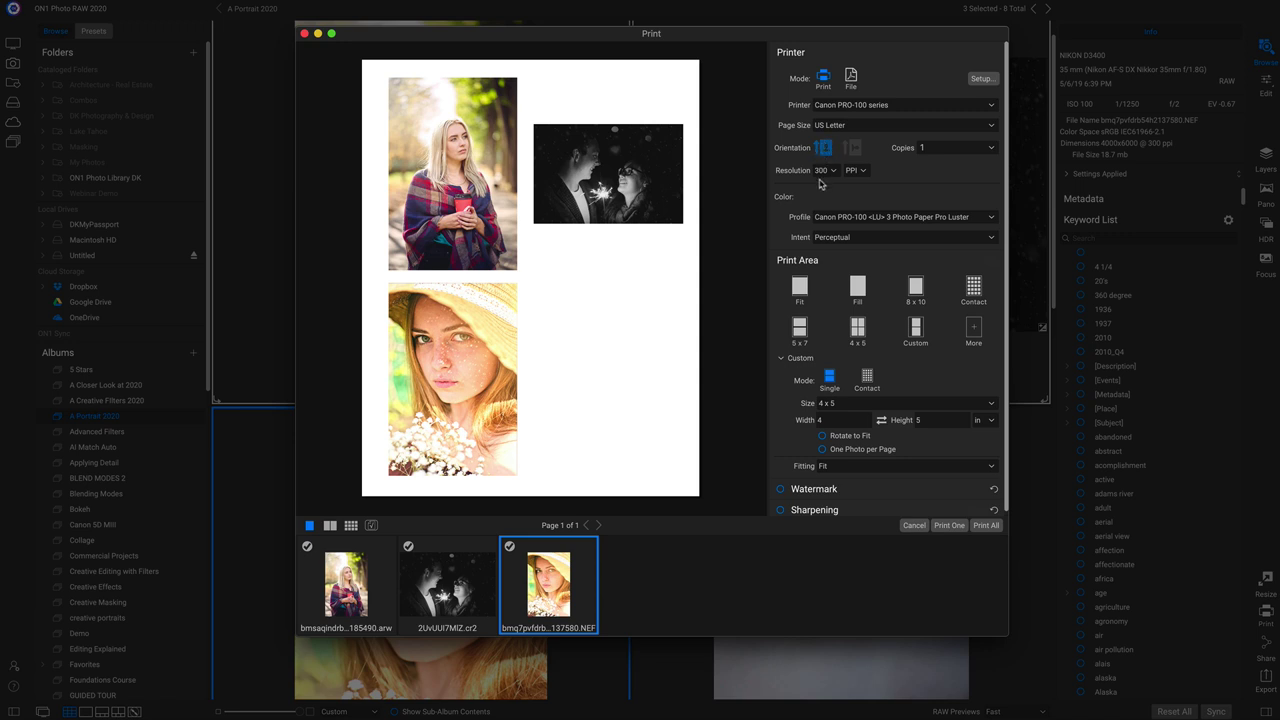
{"action": "left_click", "coordinate": [858, 218]}
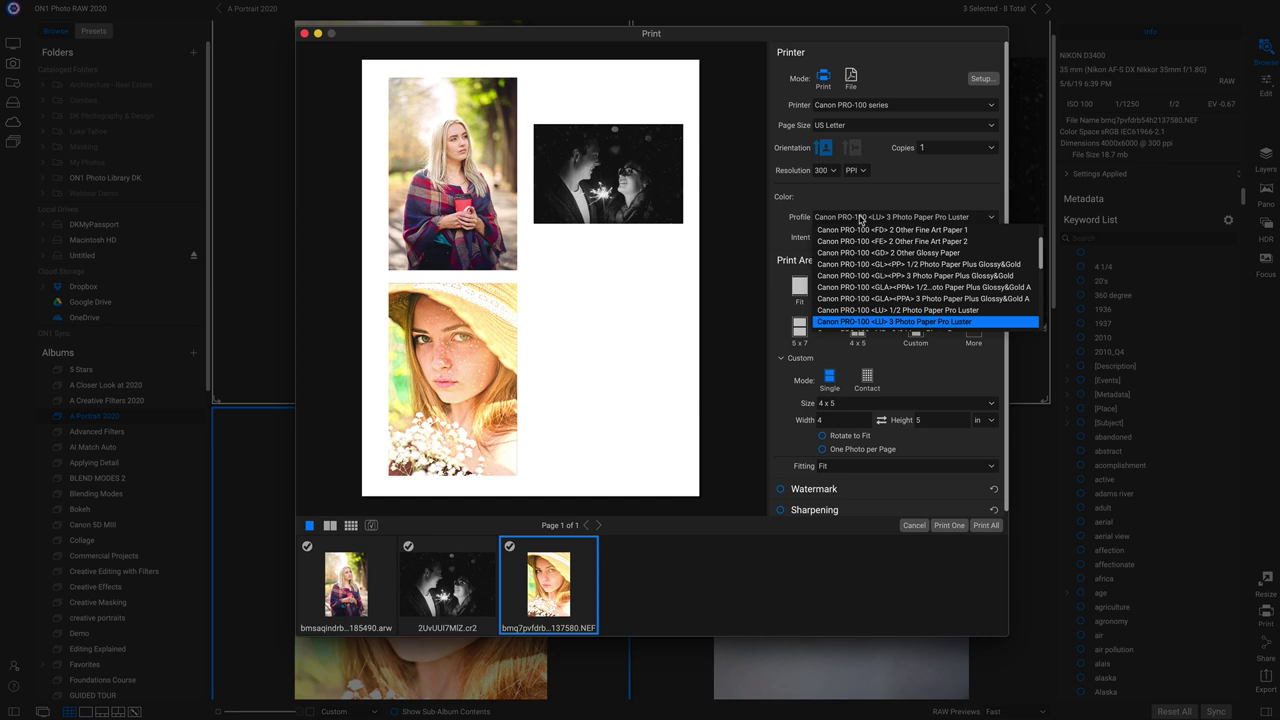
{"action": "scroll", "coordinate": [865, 255], "scroll_direction": "down", "scroll_amount": 3}
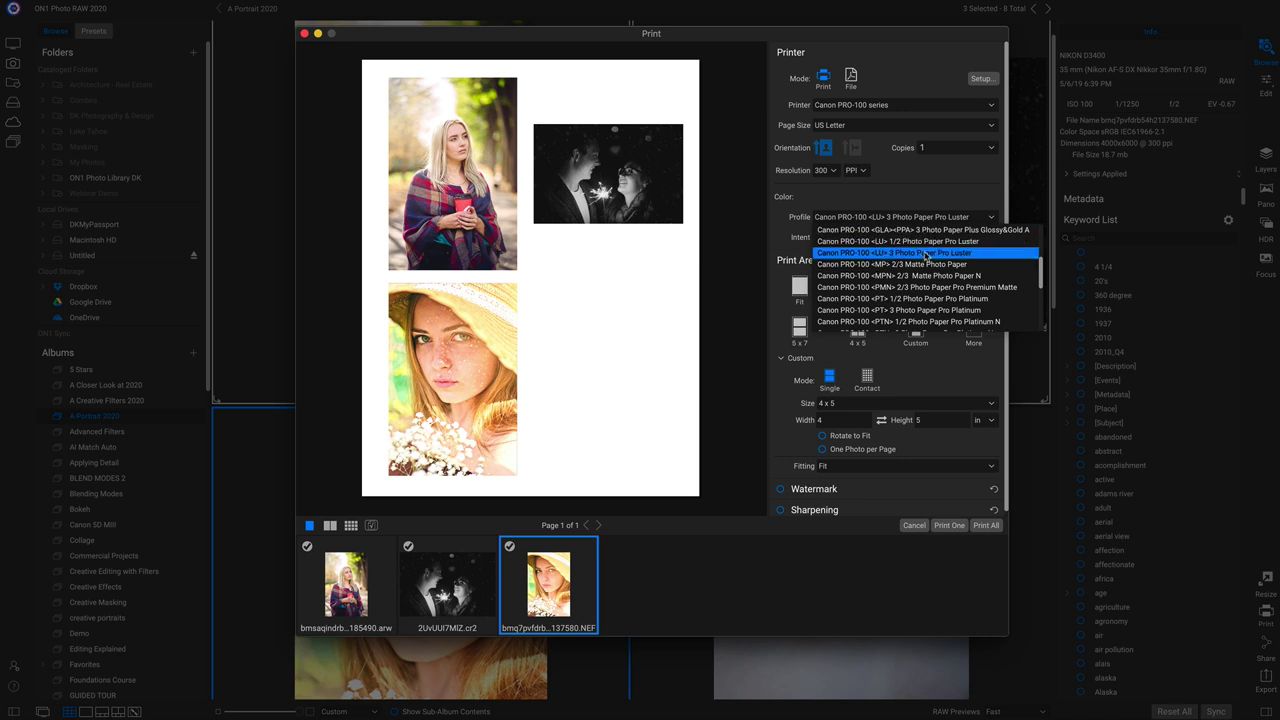
{"action": "left_click", "coordinate": [926, 255]}
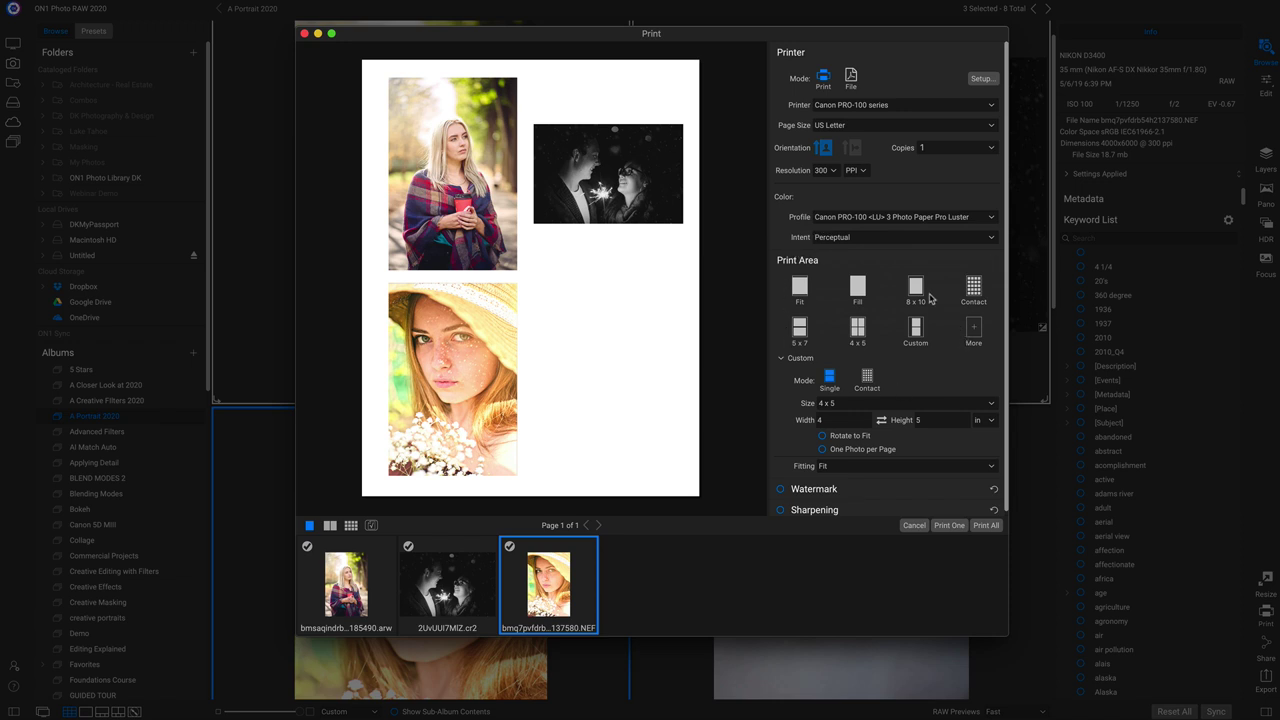
- Try the Fit print area, and switch the layout to 4 x 5 with Rotate to Fit off and Fitting set to Fit
{"action": "left_click", "coordinate": [801, 287]}
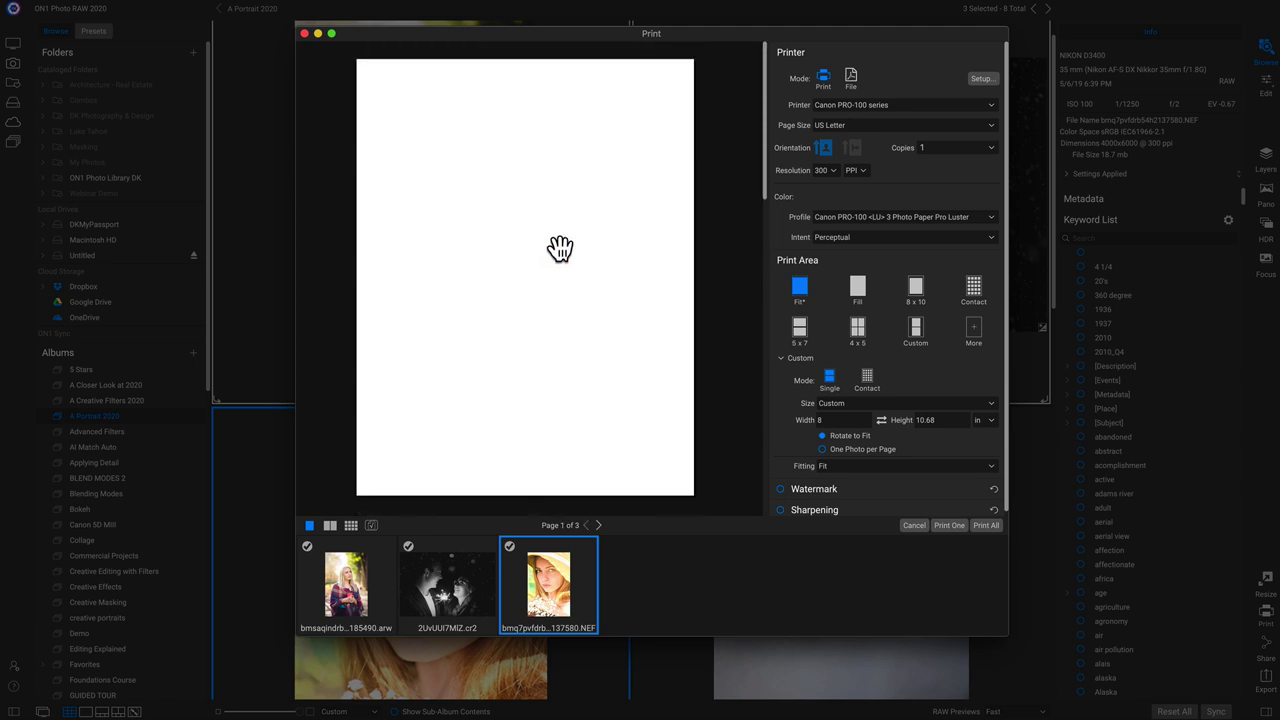
{"action": "scroll", "coordinate": [752, 338], "scroll_direction": "up", "scroll_amount": 5}
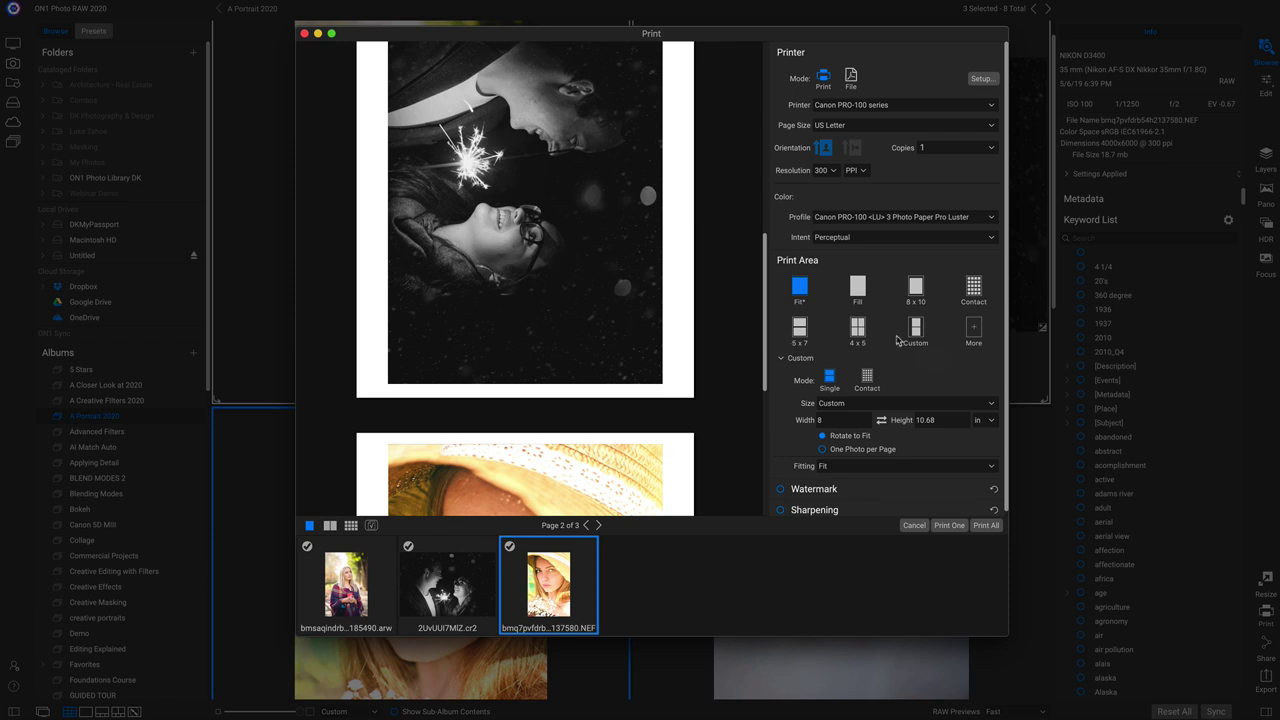
{"action": "left_click", "coordinate": [857, 328]}
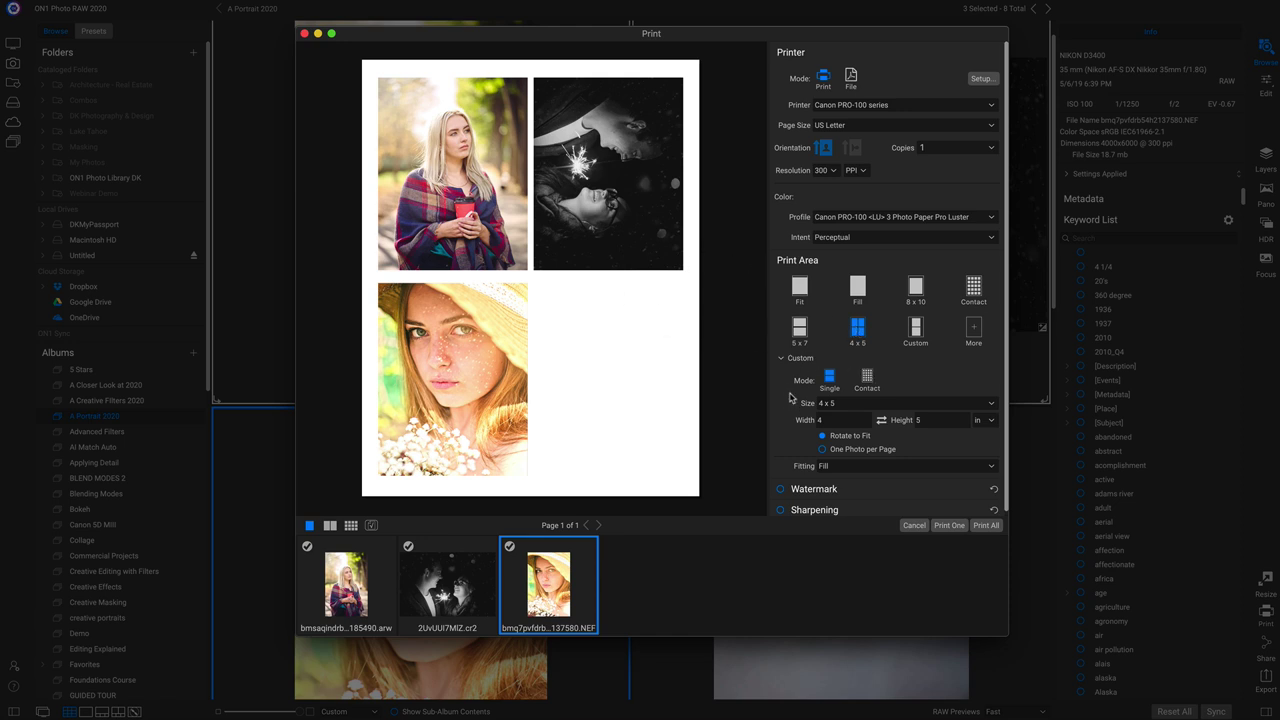
{"action": "left_click", "coordinate": [823, 437]}
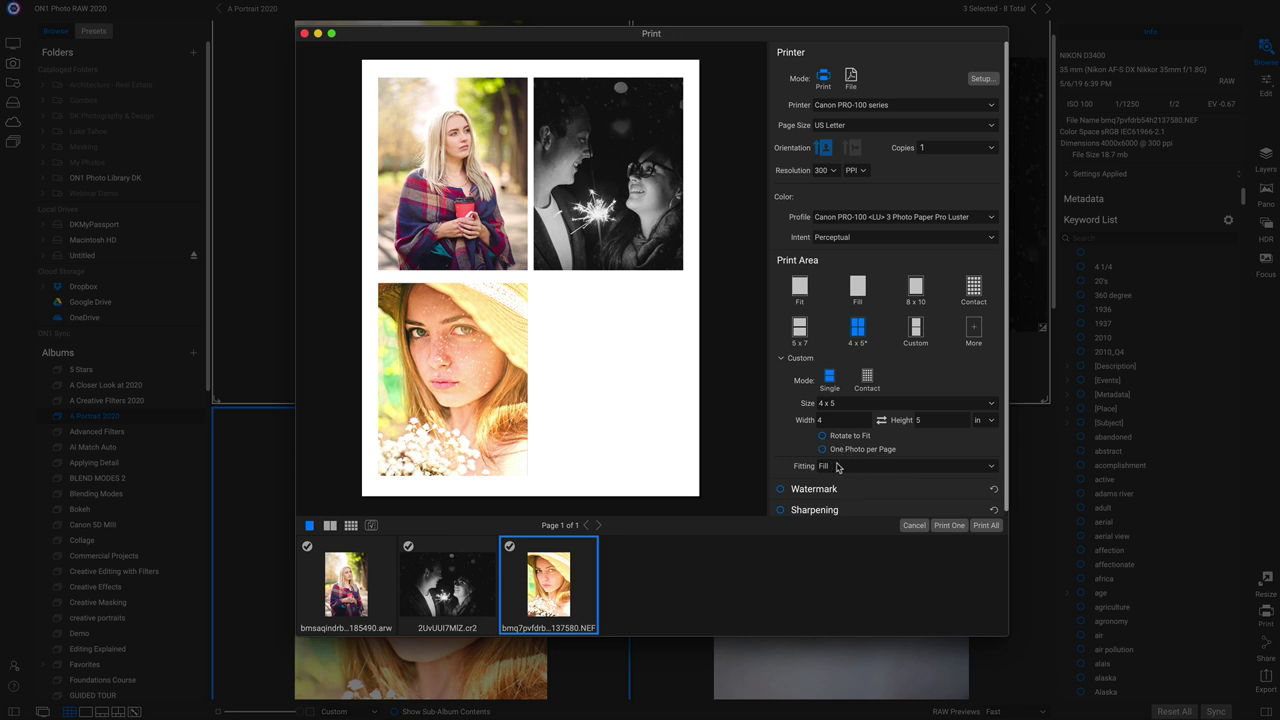
{"action": "left_click", "coordinate": [878, 467]}
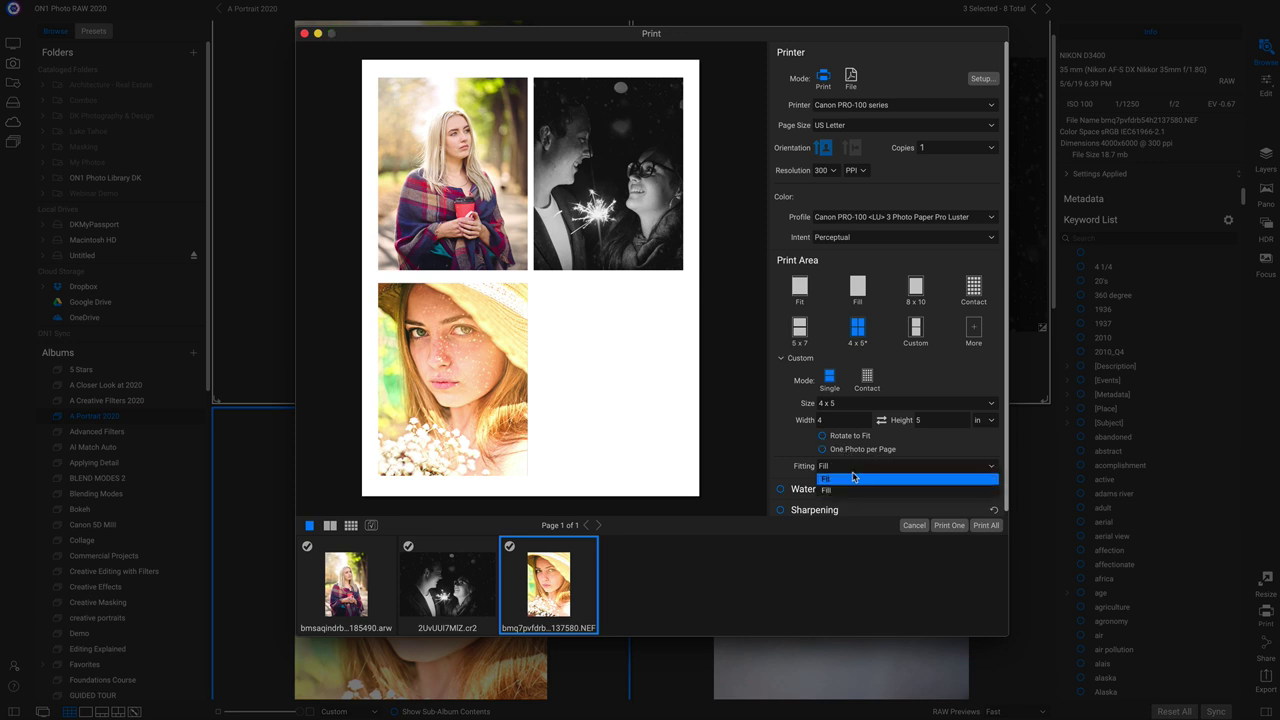
{"action": "left_click", "coordinate": [843, 481]}
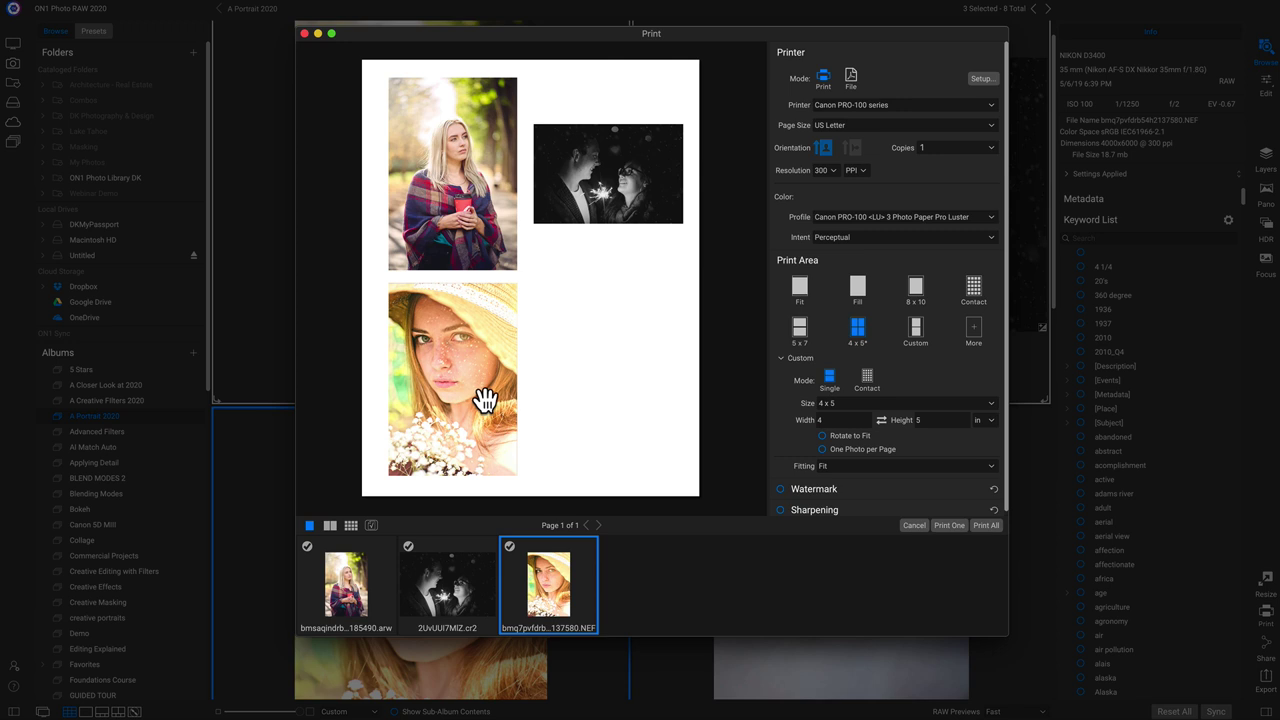
- Leave the print setup without printing, and sign in to SmugMug to share the three selected portraits
{"action": "left_click", "coordinate": [912, 526]}
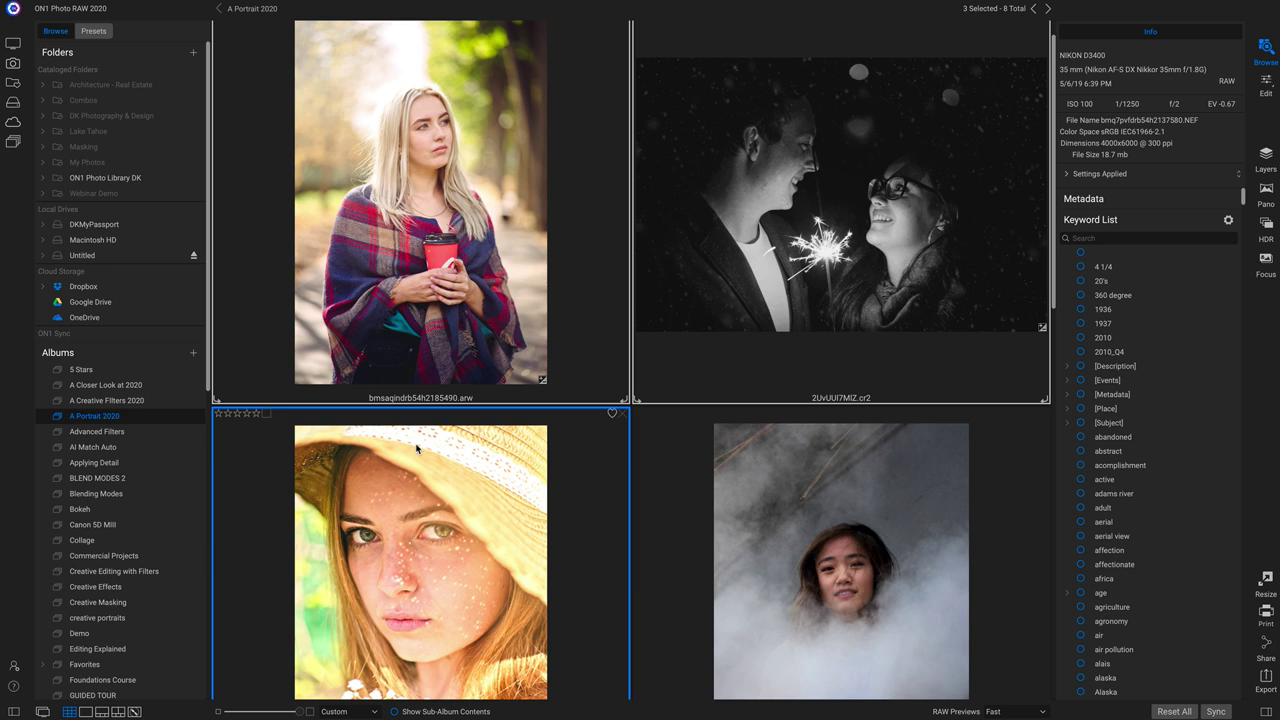
{"action": "left_click", "coordinate": [1266, 644]}
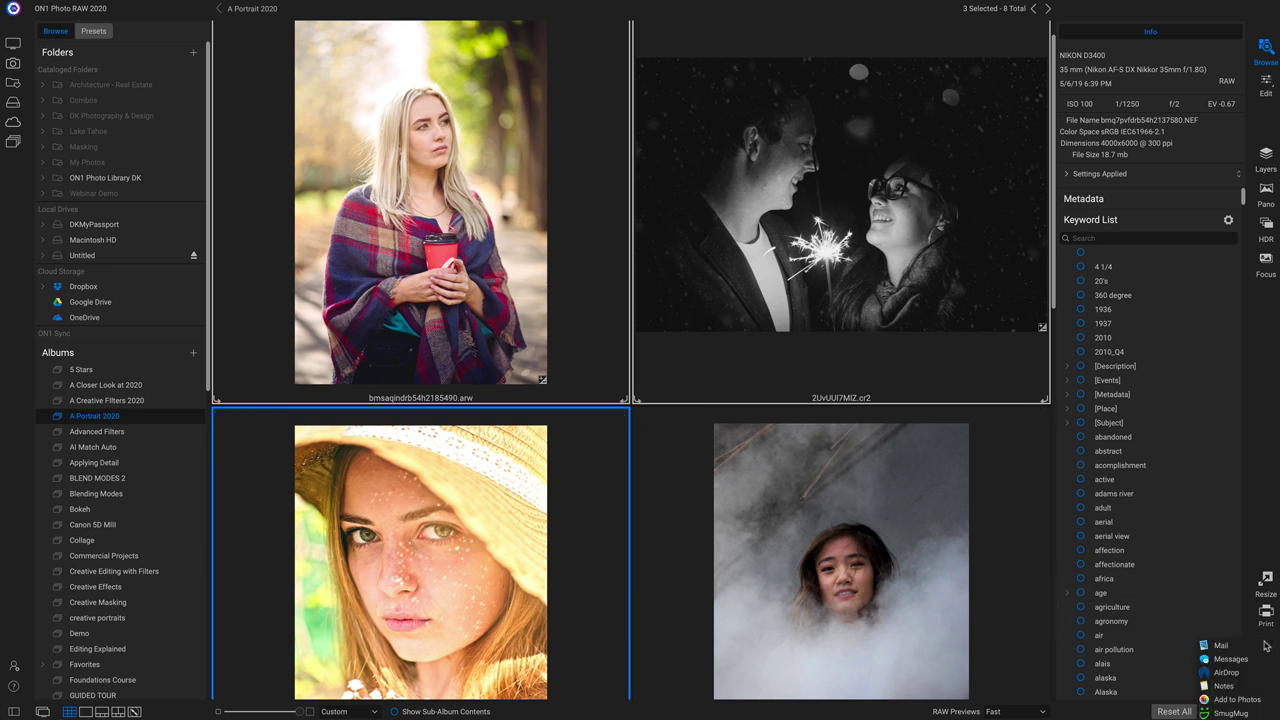
{"action": "left_click", "coordinate": [1225, 713]}
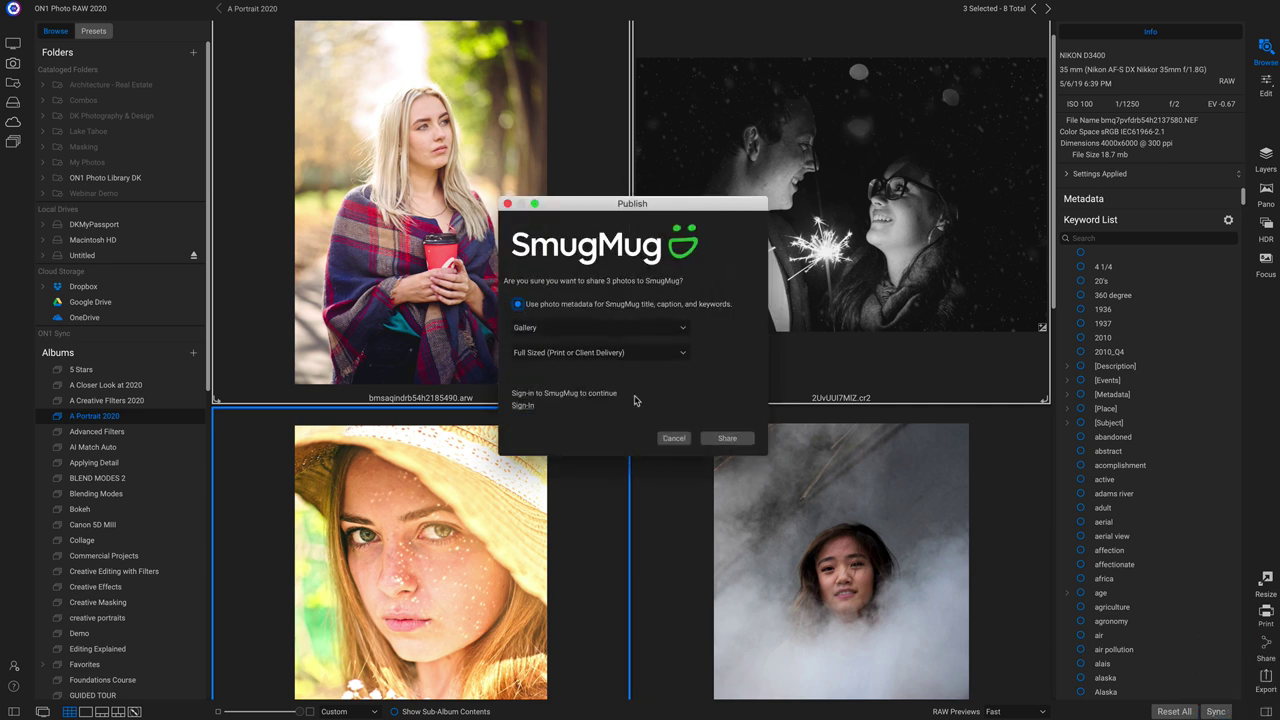
{"action": "left_click", "coordinate": [522, 406]}
- Create a new SmugMug gallery named Portraits as the destination for the photos, leaving Make Private off
{"action": "left_click", "coordinate": [688, 326]}
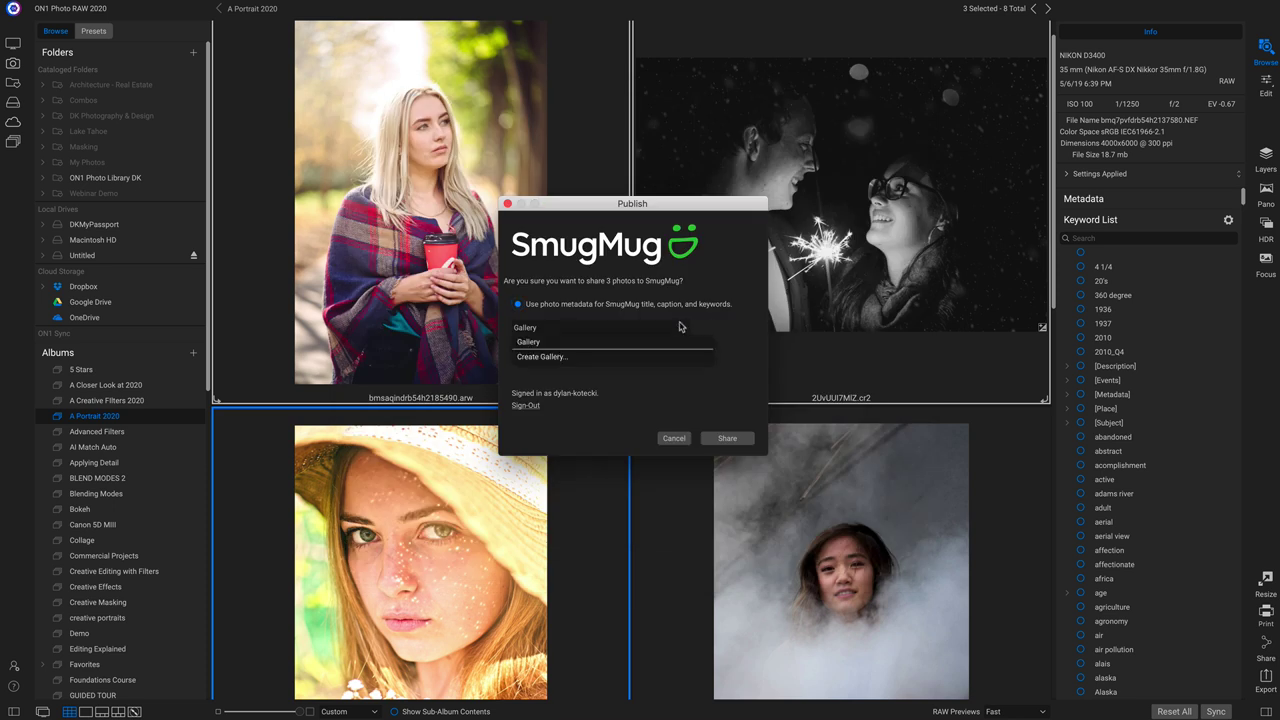
{"action": "left_click", "coordinate": [590, 356]}
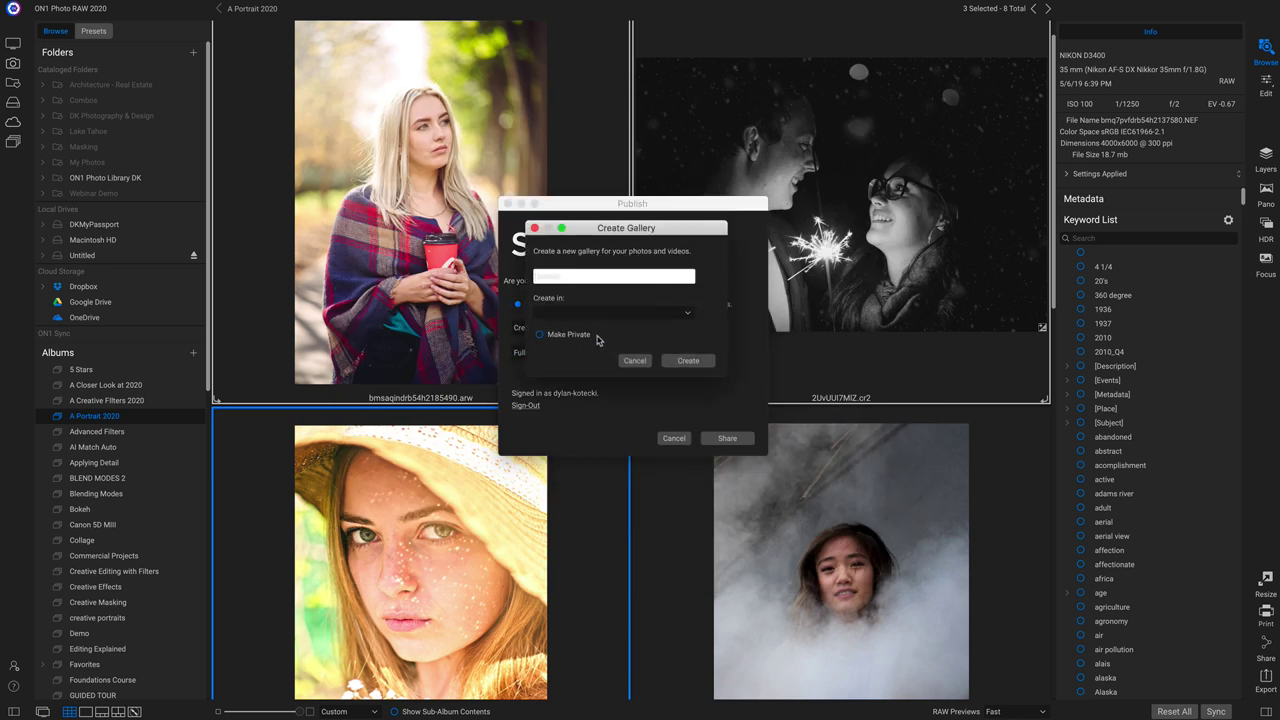
{"action": "type", "text": "Portraits"}
{"action": "left_click", "coordinate": [687, 361]}
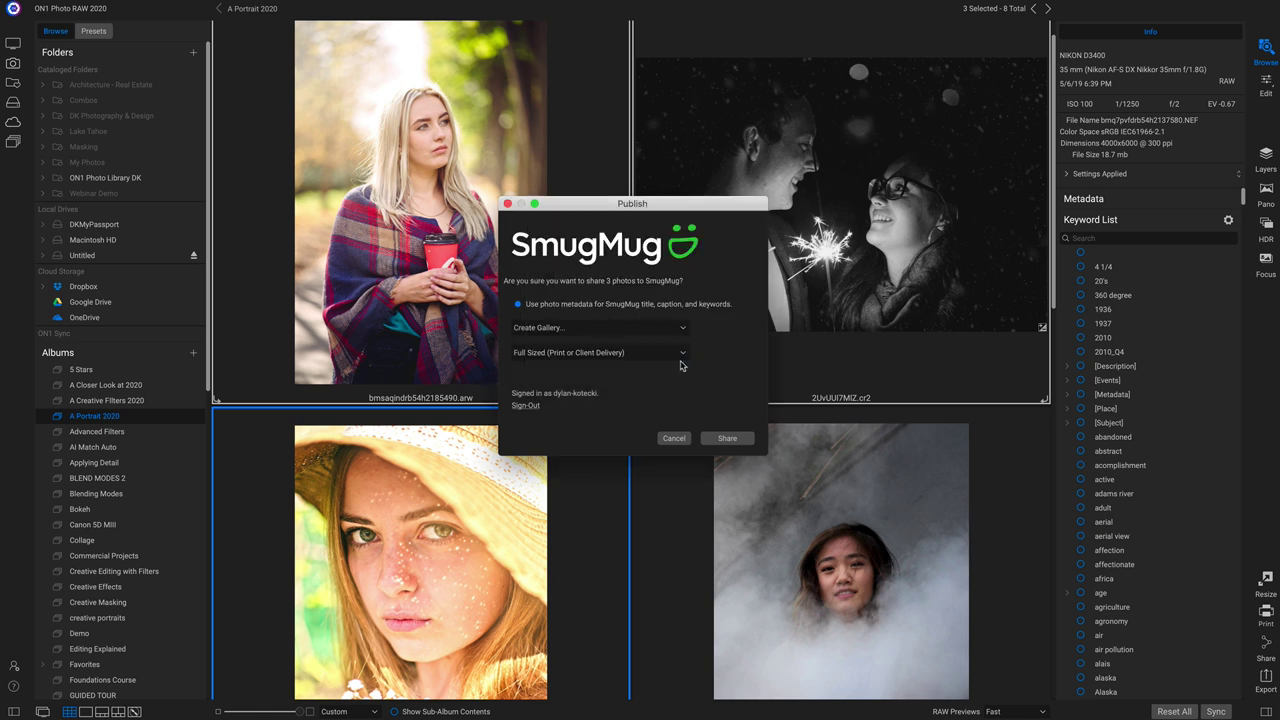
- Share the three photos as Full Sized (Print or Client Delivery), and look through the published Portraits gallery in Chrome
{"action": "left_click", "coordinate": [629, 352]}
{"action": "left_click", "coordinate": [629, 355]}
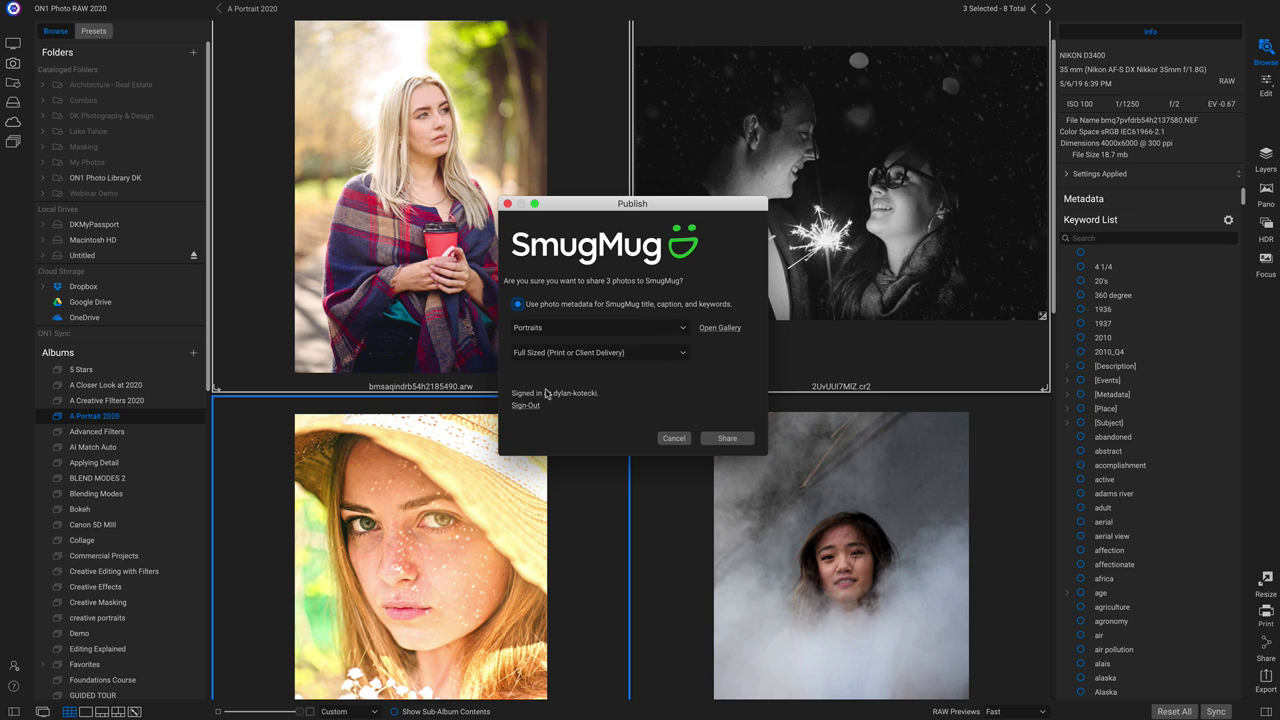
{"action": "left_click", "coordinate": [726, 440]}
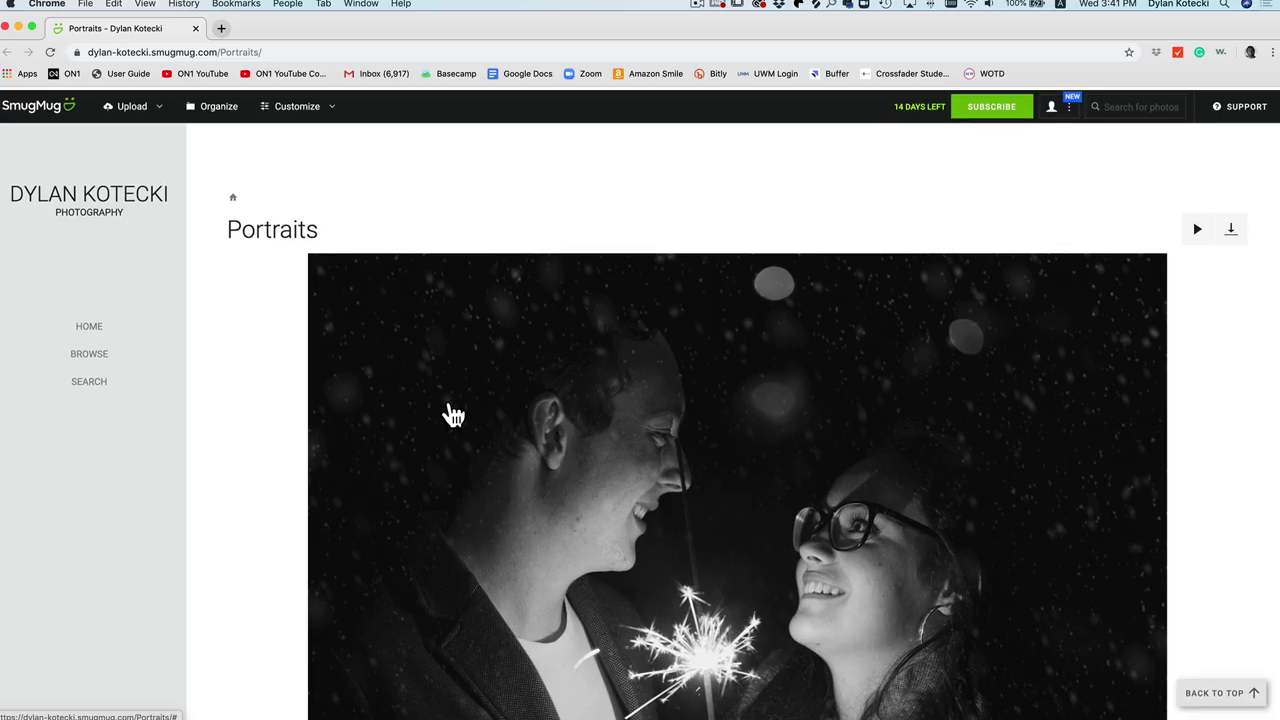
{"action": "scroll", "coordinate": [448, 413], "scroll_direction": "down", "scroll_amount": 5}
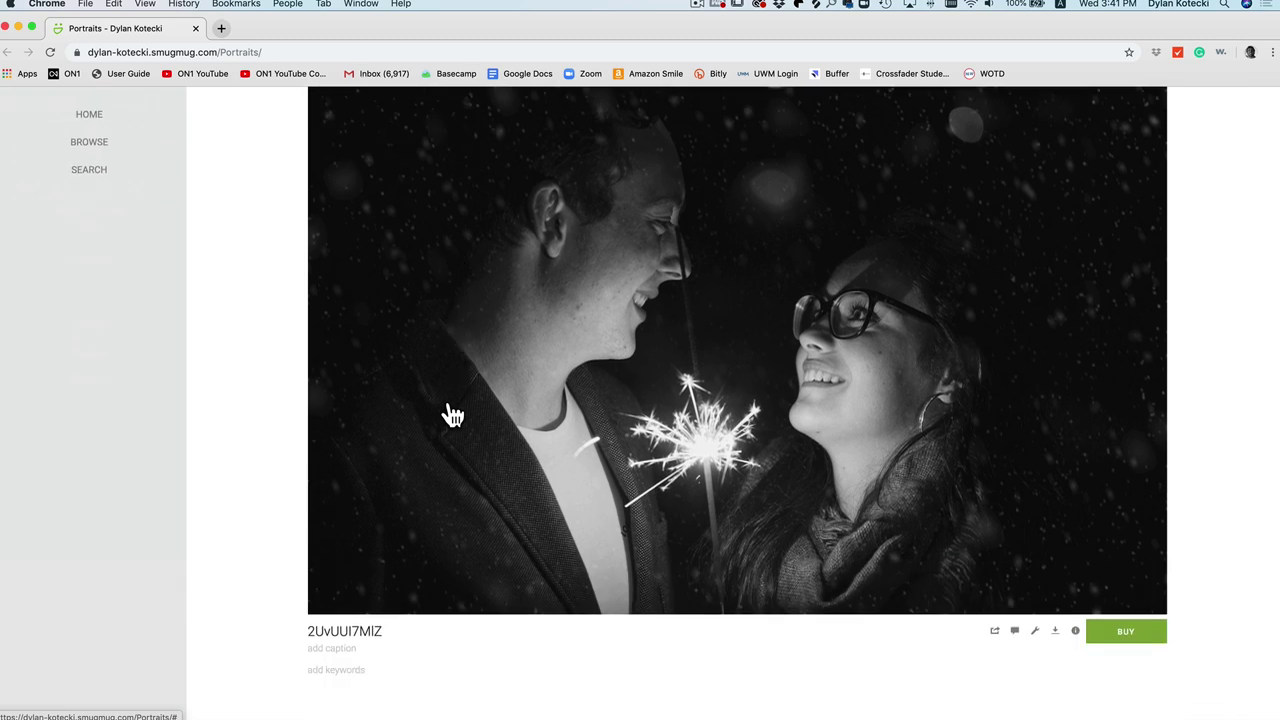